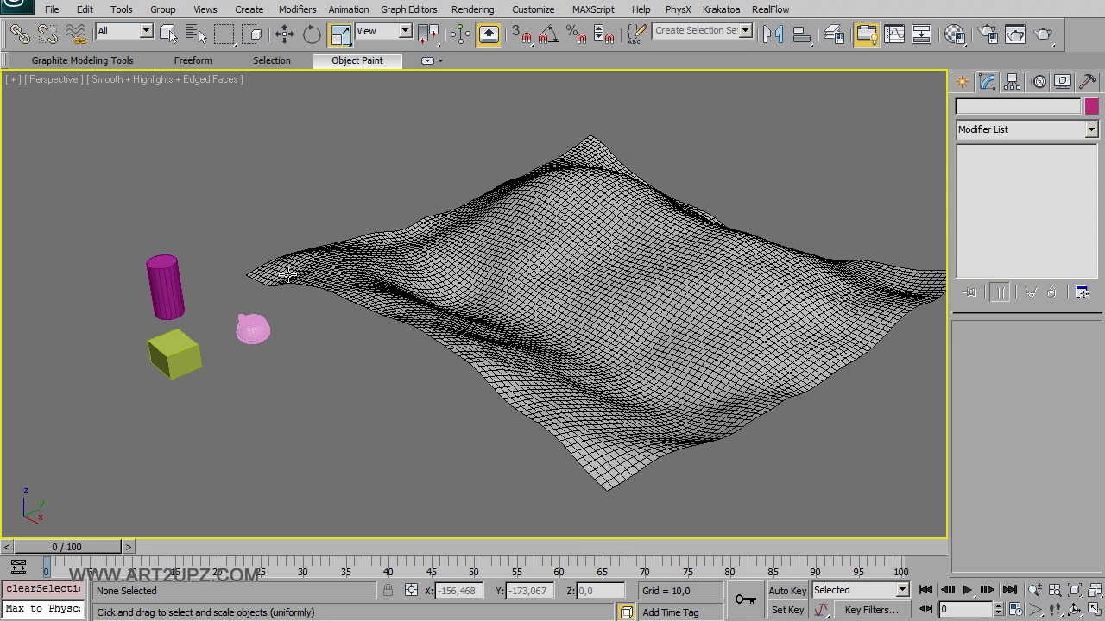
Select the wavy plane and expand the ribbon to Cycle through All, showing the Object Paint panels
{"action": "left_click", "coordinate": [619, 327]}
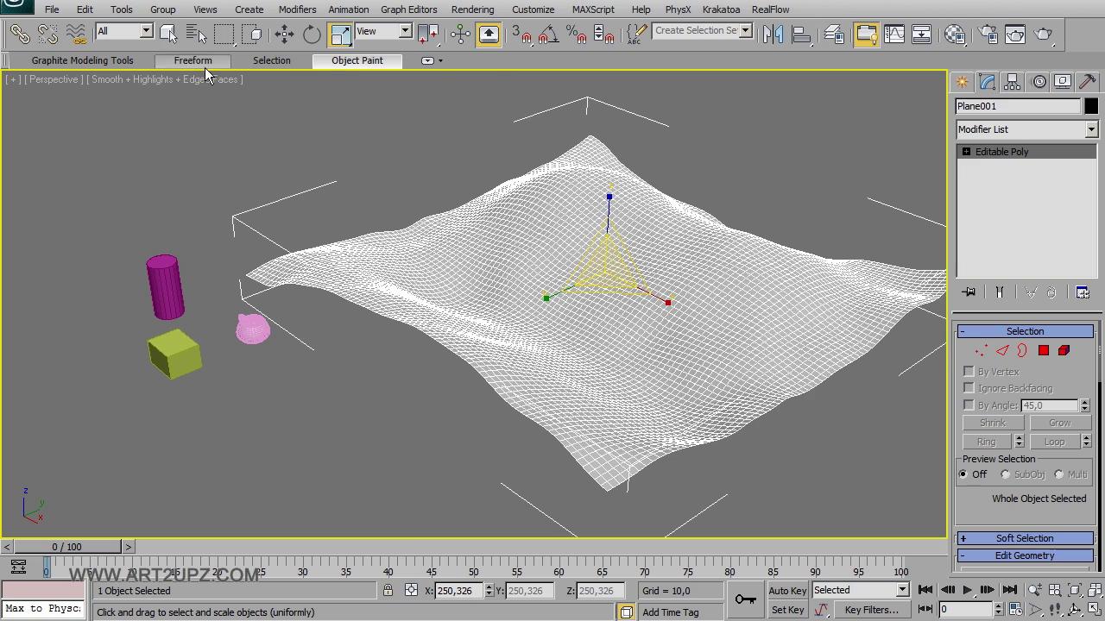
{"action": "left_click", "coordinate": [436, 64]}
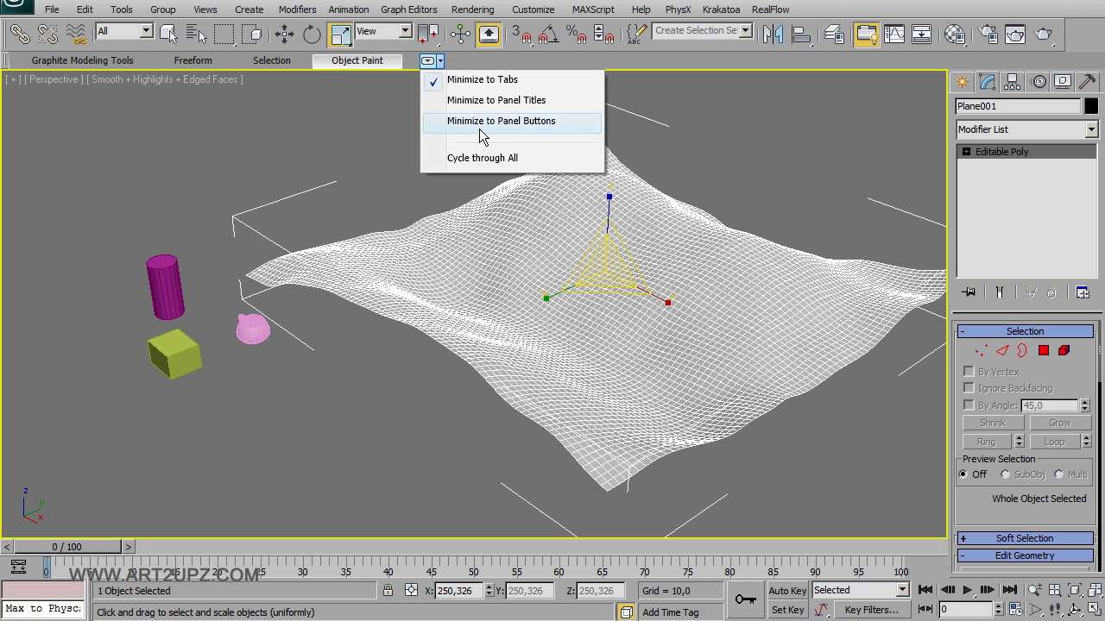
{"action": "left_click", "coordinate": [485, 158]}
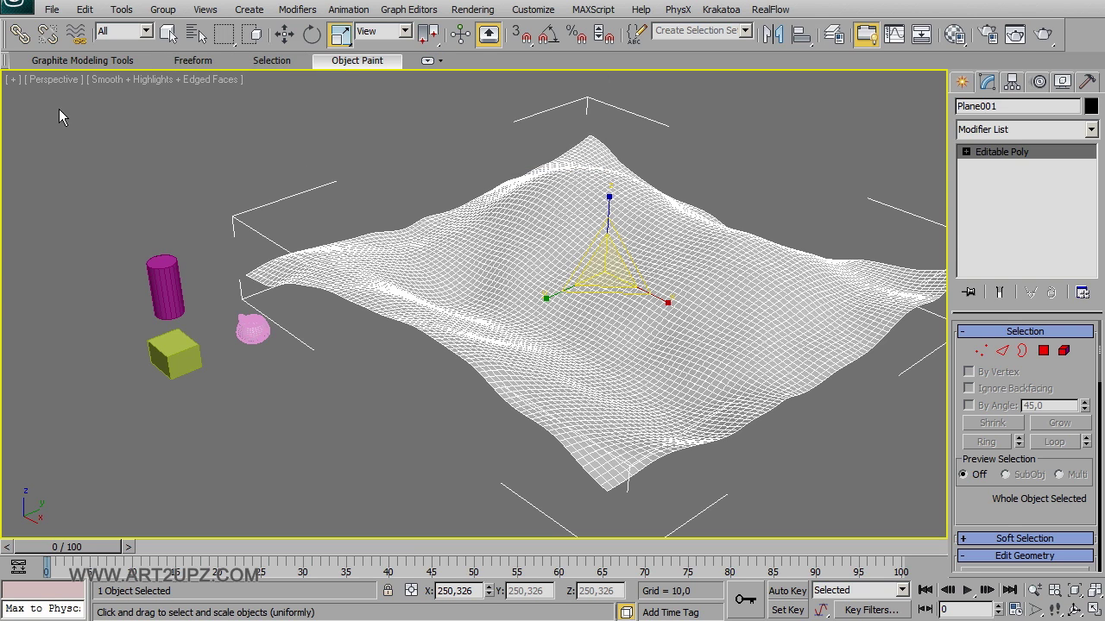
{"action": "double_click", "coordinate": [297, 63]}
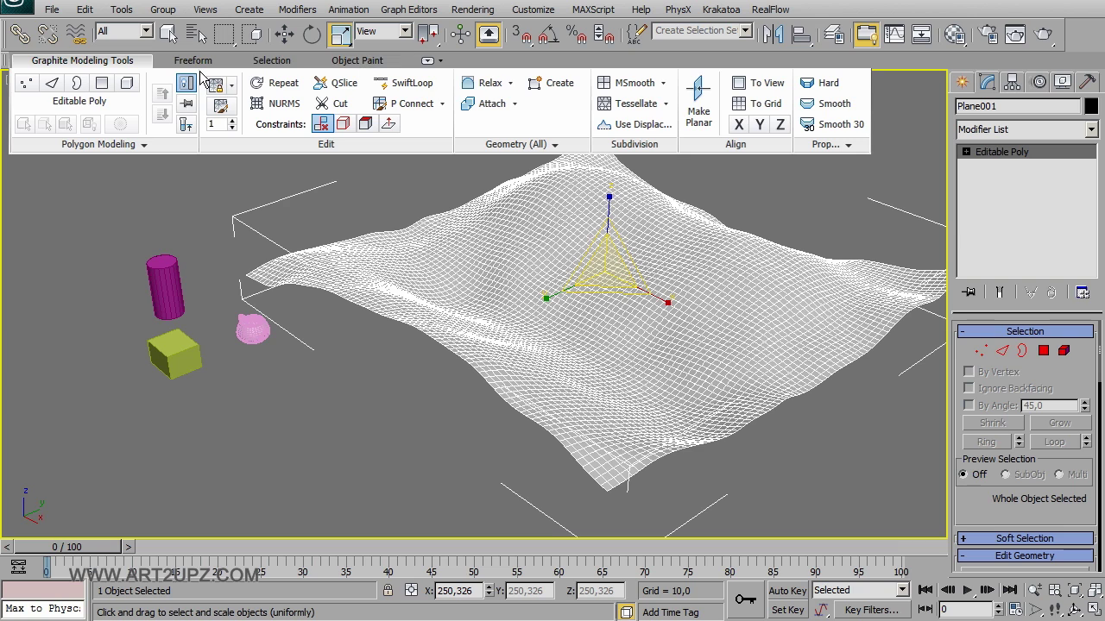
{"action": "left_click", "coordinate": [336, 63]}
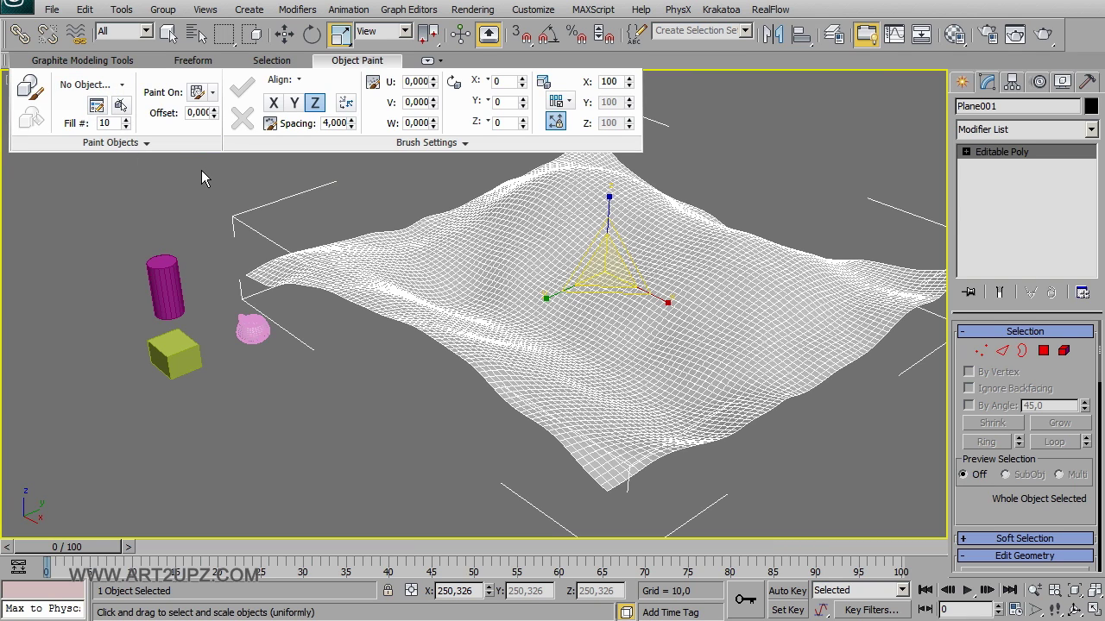
{"action": "left_click", "coordinate": [386, 62]}
Dock the Object Paint panels permanently and bring up the empty Paint Objects list
{"action": "double_click", "coordinate": [386, 68]}
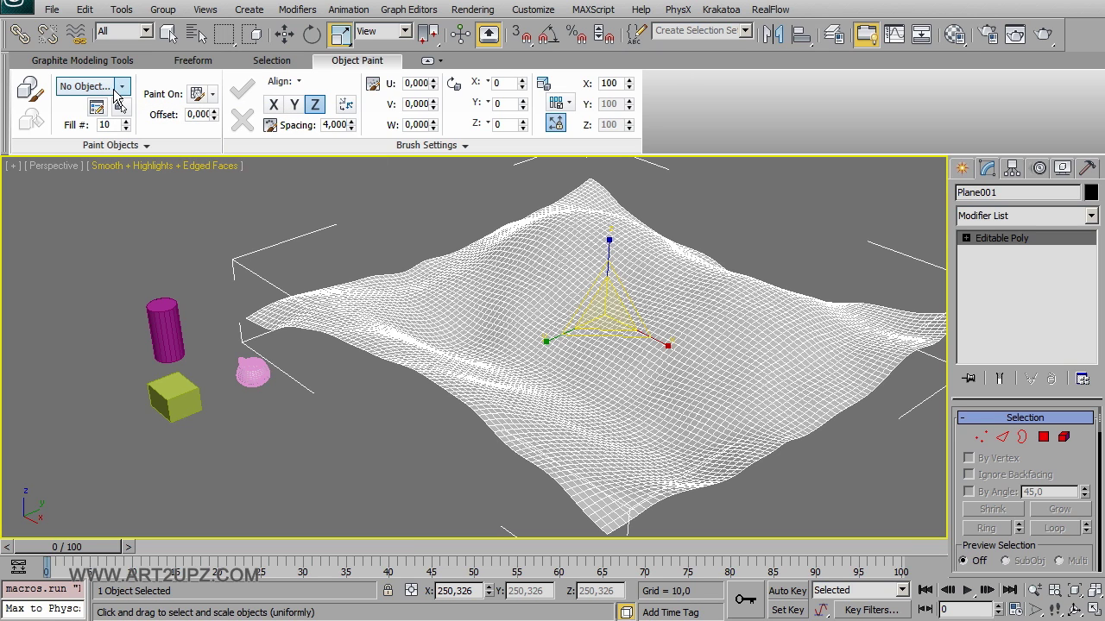
{"action": "left_click", "coordinate": [121, 86]}
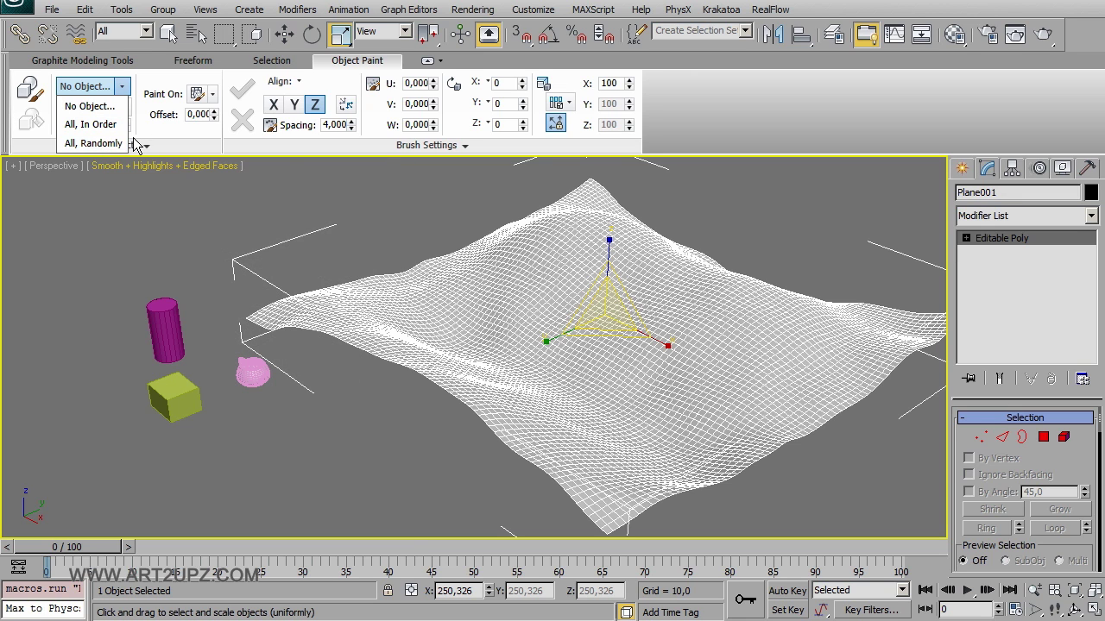
{"action": "left_click", "coordinate": [27, 147]}
{"action": "left_click", "coordinate": [97, 108]}
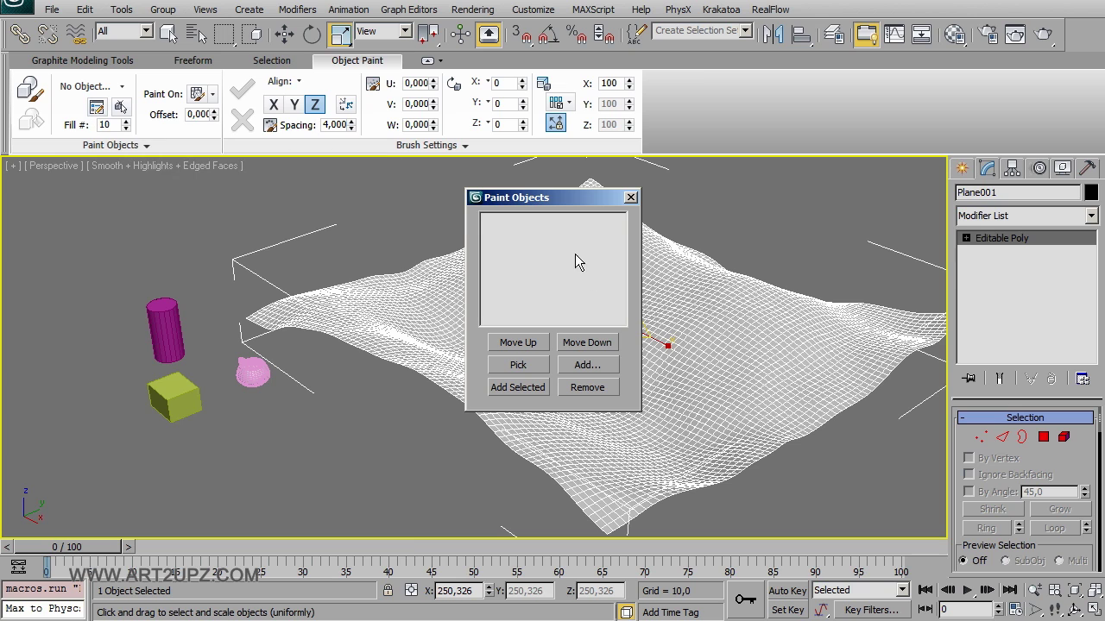
Pick the teapot, cylinder and box into the Paint Objects list
{"action": "left_click_drag", "start_coordinate": [587, 207], "coordinate": [545, 212]}
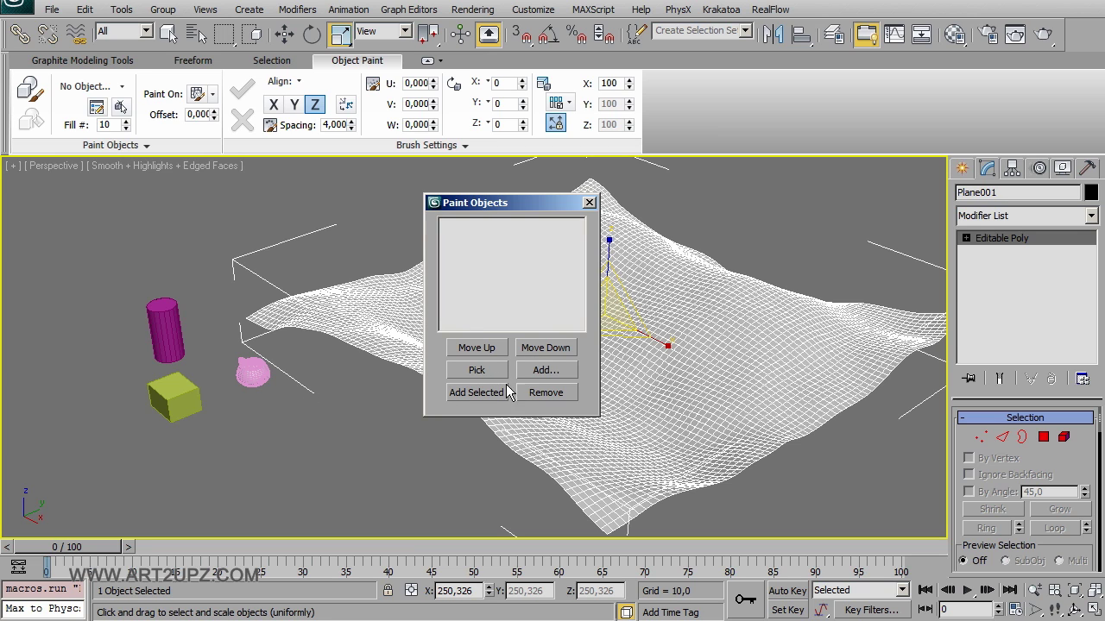
{"action": "left_click", "coordinate": [482, 370]}
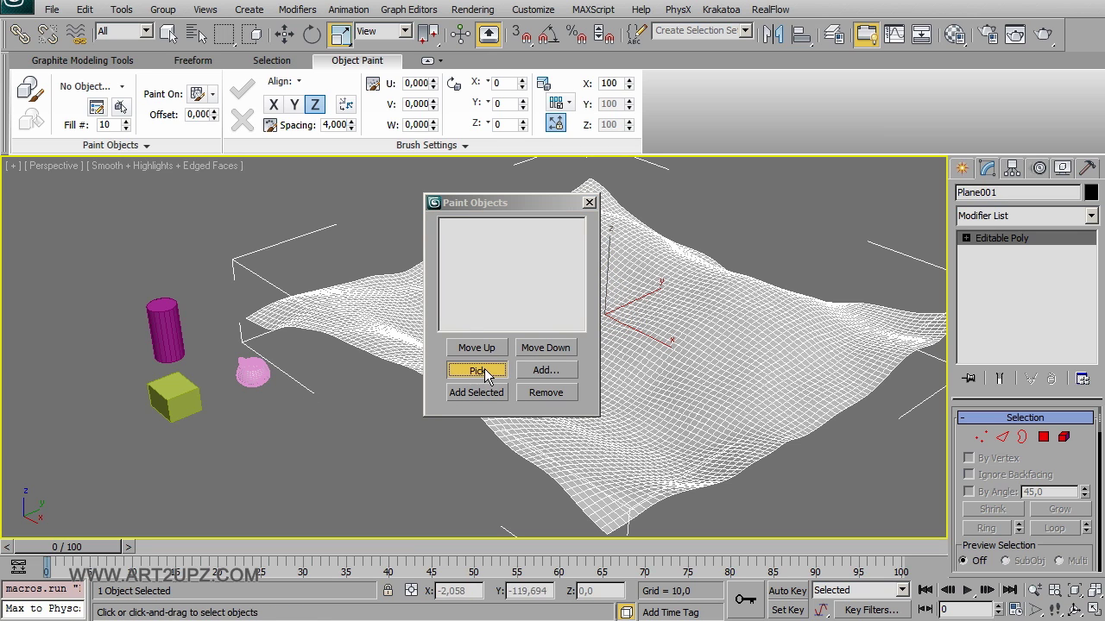
{"action": "left_click", "coordinate": [247, 371]}
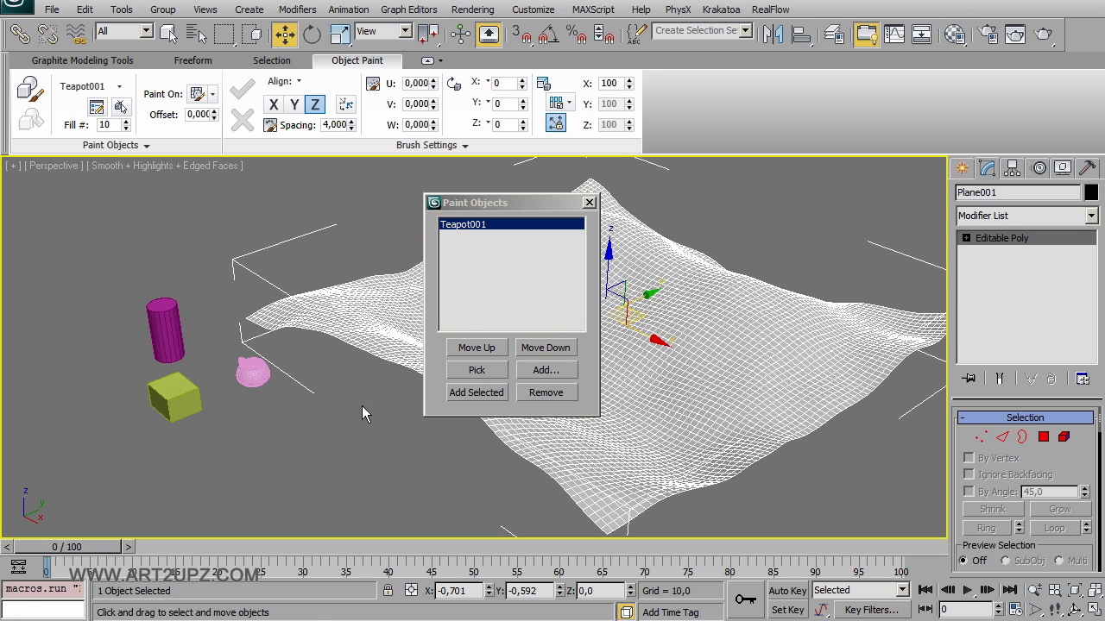
{"action": "left_click", "coordinate": [481, 378]}
{"action": "left_click", "coordinate": [167, 332]}
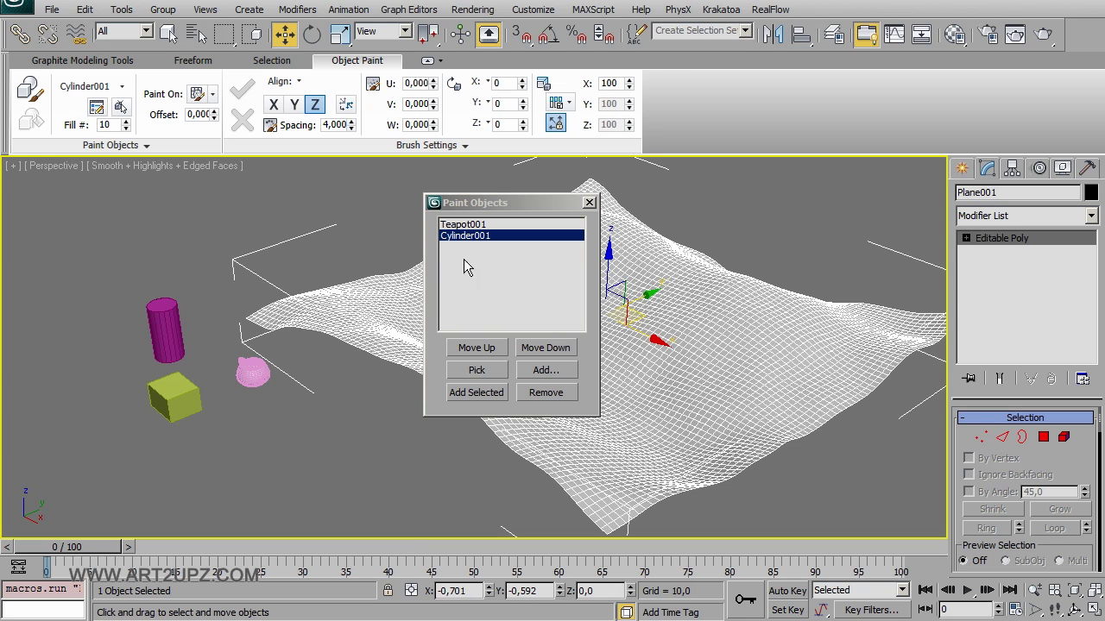
{"action": "left_click", "coordinate": [476, 371]}
{"action": "left_click", "coordinate": [177, 393]}
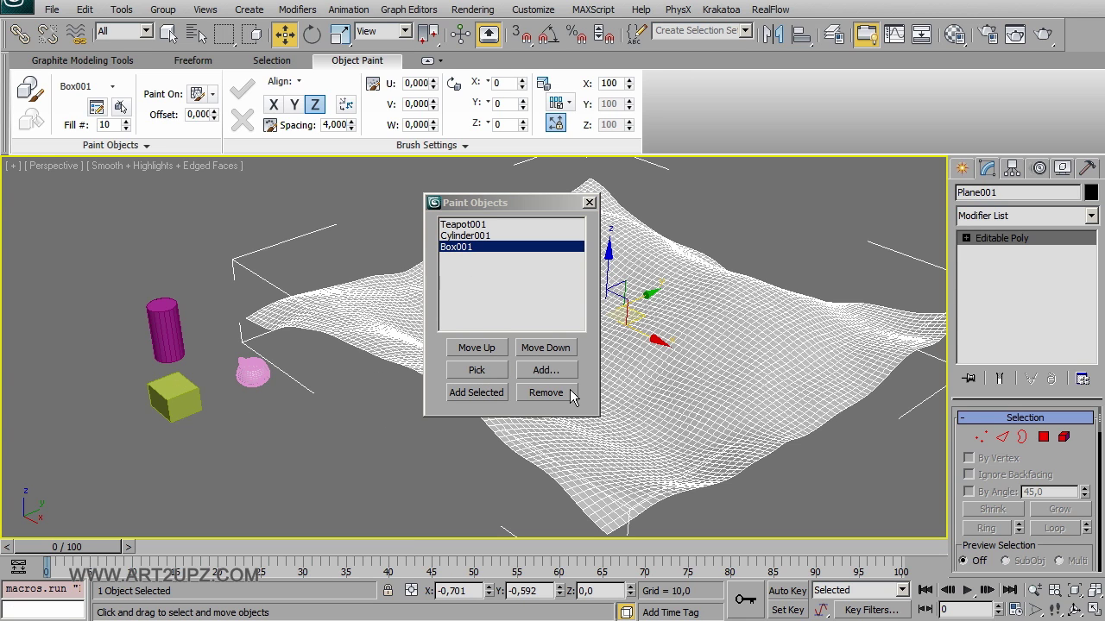
Remove Box001 and Cylinder001, leaving only Teapot001 in the paint list
{"action": "left_click_drag", "start_coordinate": [532, 207], "coordinate": [501, 210]}
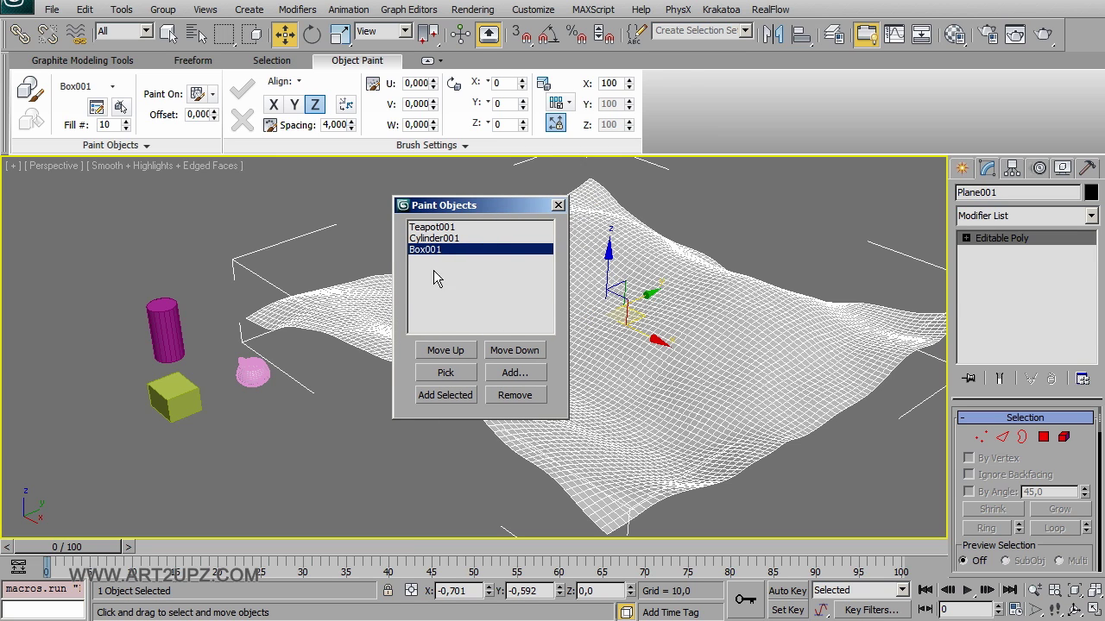
{"action": "left_click", "coordinate": [509, 399]}
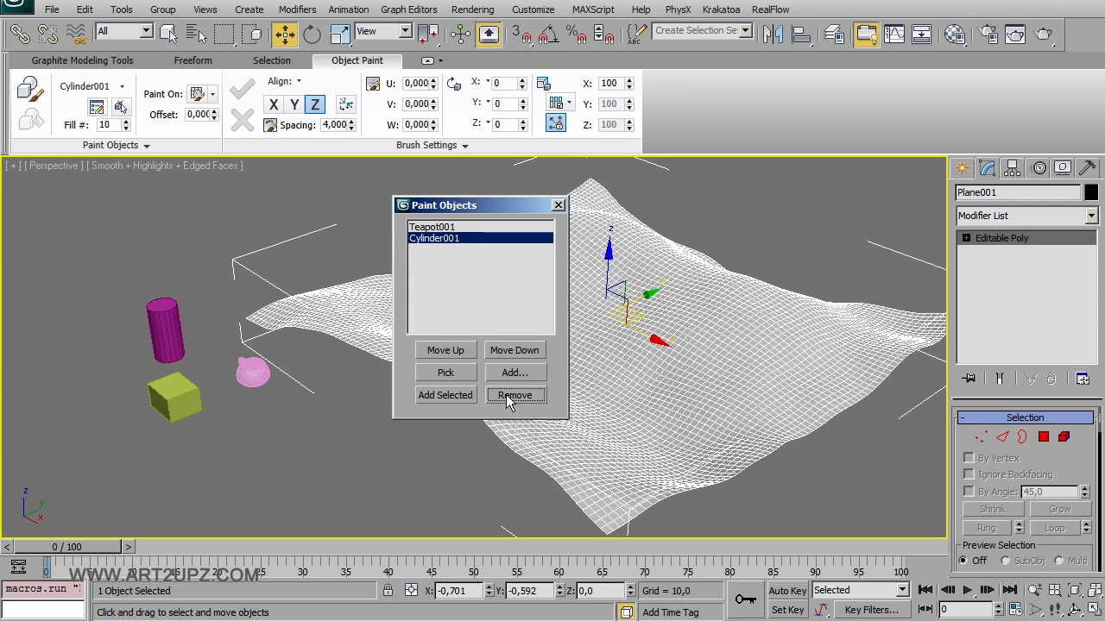
{"action": "left_click", "coordinate": [510, 399]}
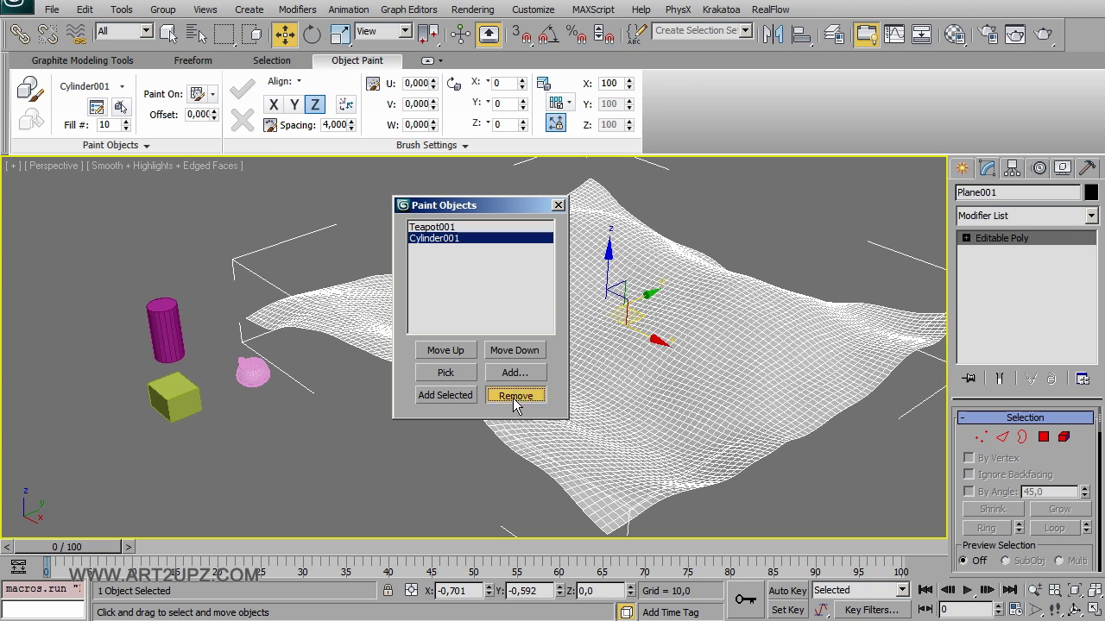
{"action": "left_click", "coordinate": [557, 205]}
Close the Paint Objects dialog and set Fill # to 2
{"action": "left_click", "coordinate": [364, 204]}
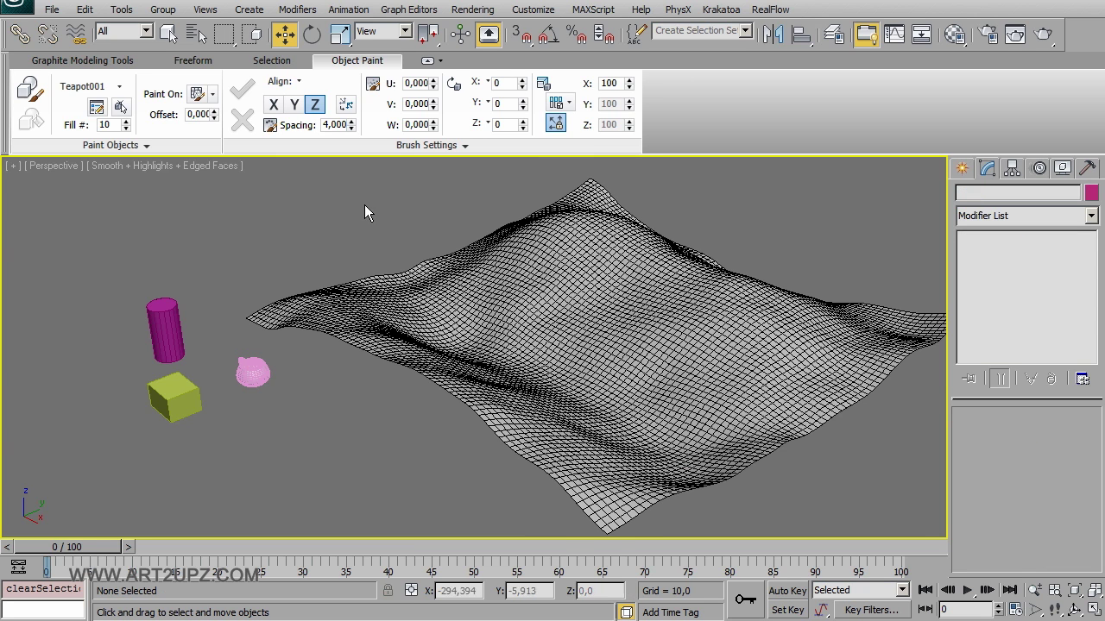
{"action": "double_click", "coordinate": [104, 125]}
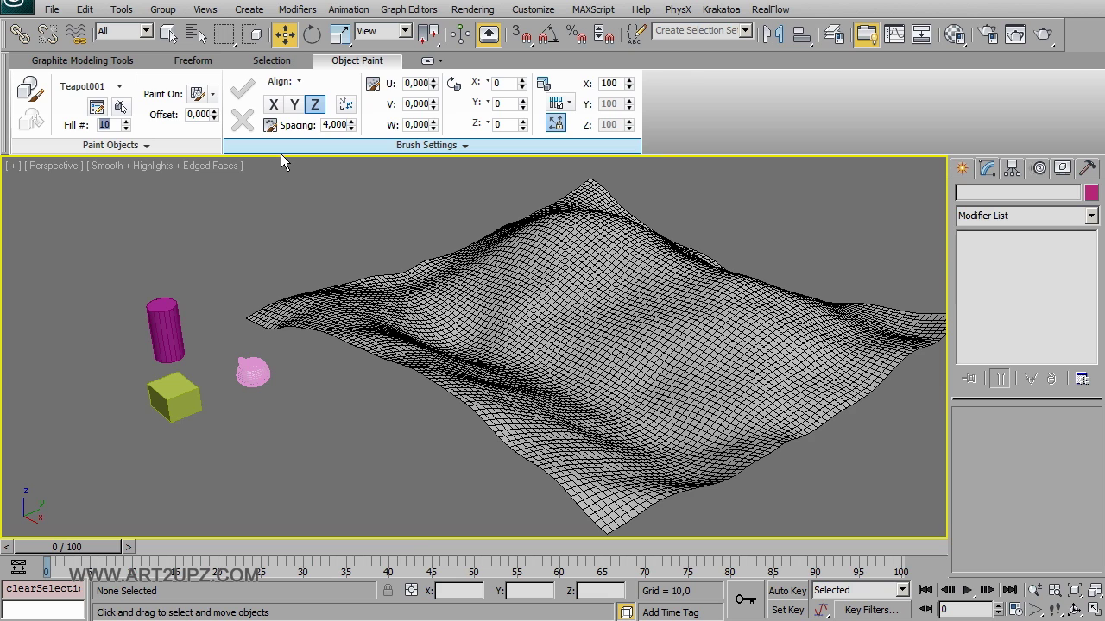
{"action": "type", "text": "2"}
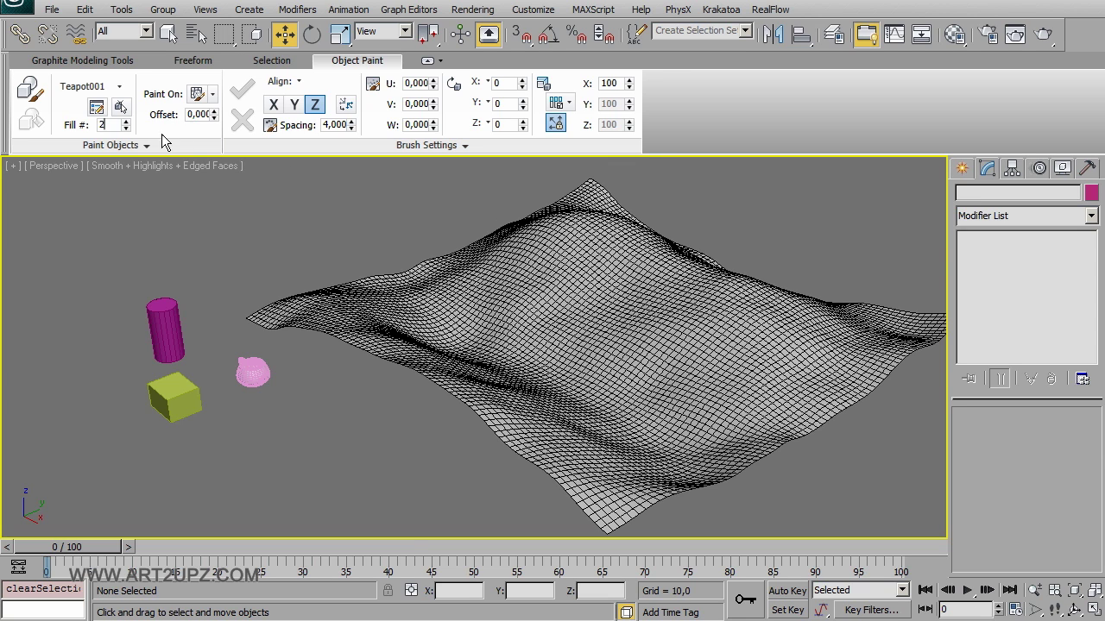
Set Paint On to Selected Objects with the wavy plane selected
{"action": "left_click", "coordinate": [213, 95]}
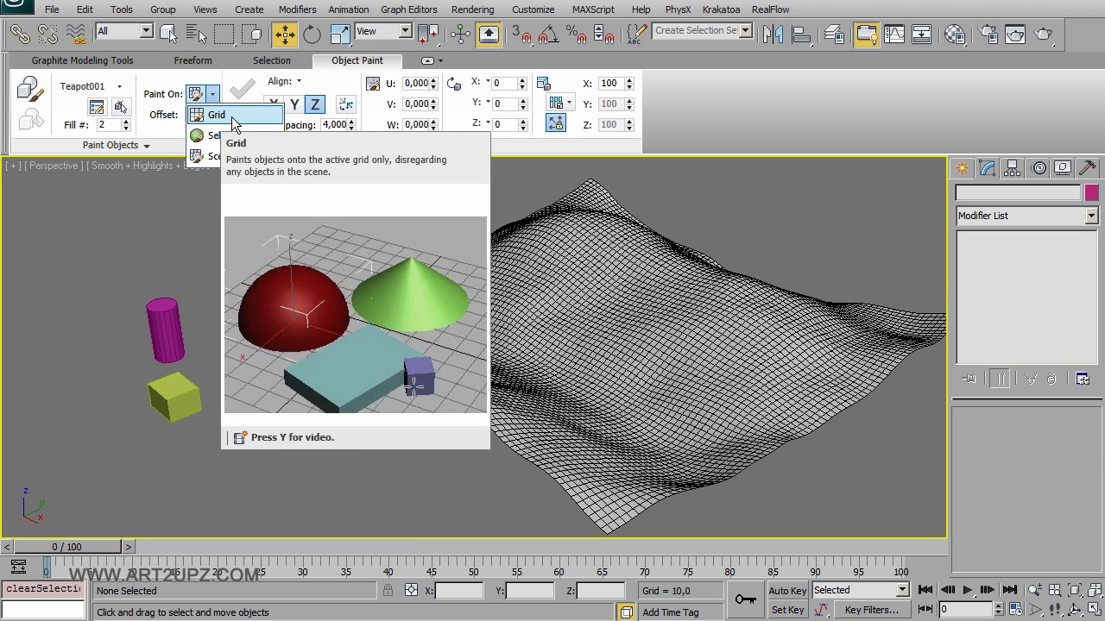
{"action": "left_click", "coordinate": [226, 135]}
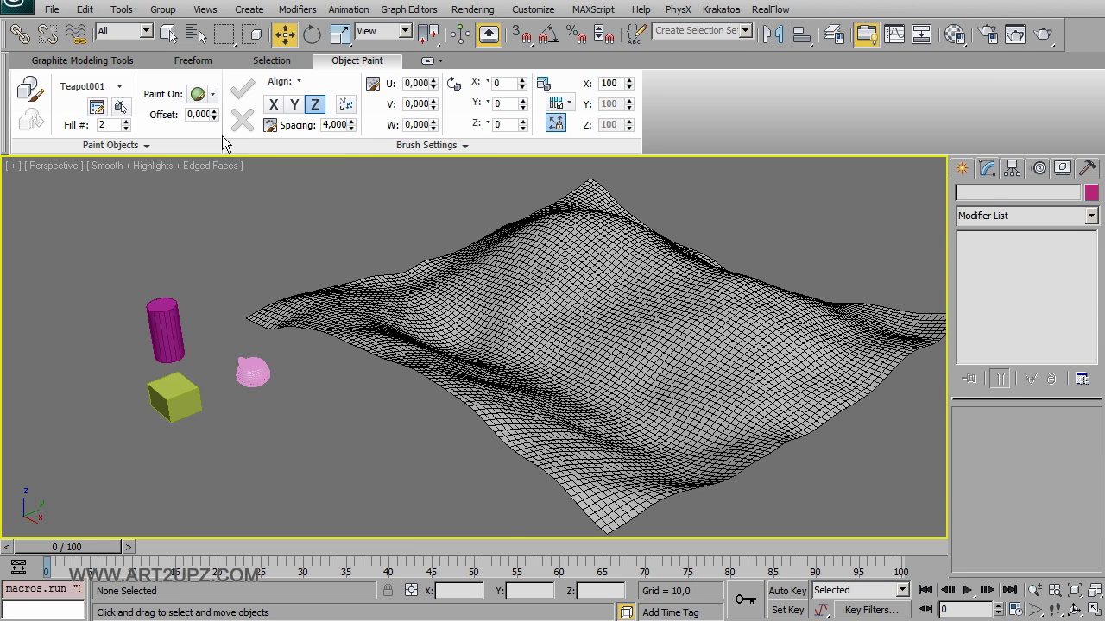
{"action": "left_click", "coordinate": [483, 344]}
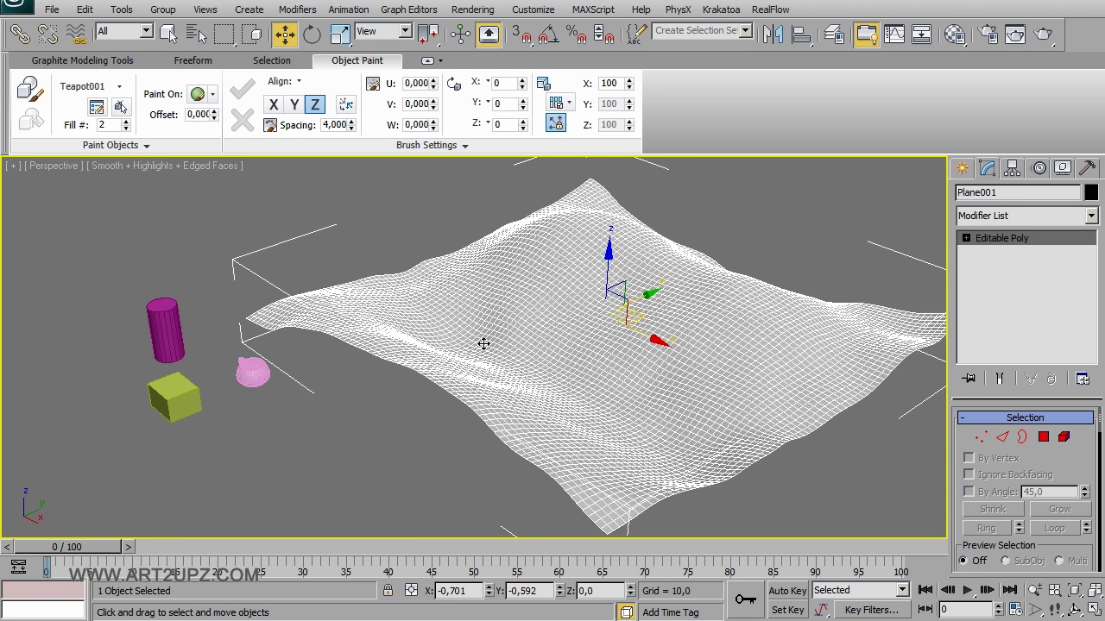
{"action": "left_click", "coordinate": [214, 95]}
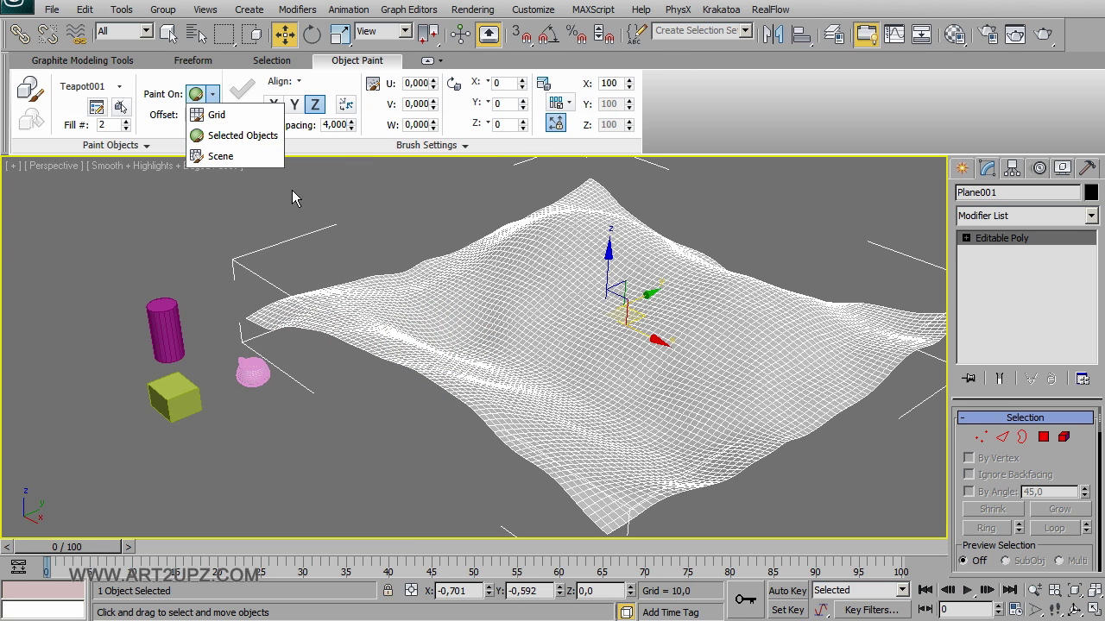
{"action": "left_click", "coordinate": [448, 200]}
Start Paint mode and place three single teapots on the plane
{"action": "left_click", "coordinate": [33, 93]}
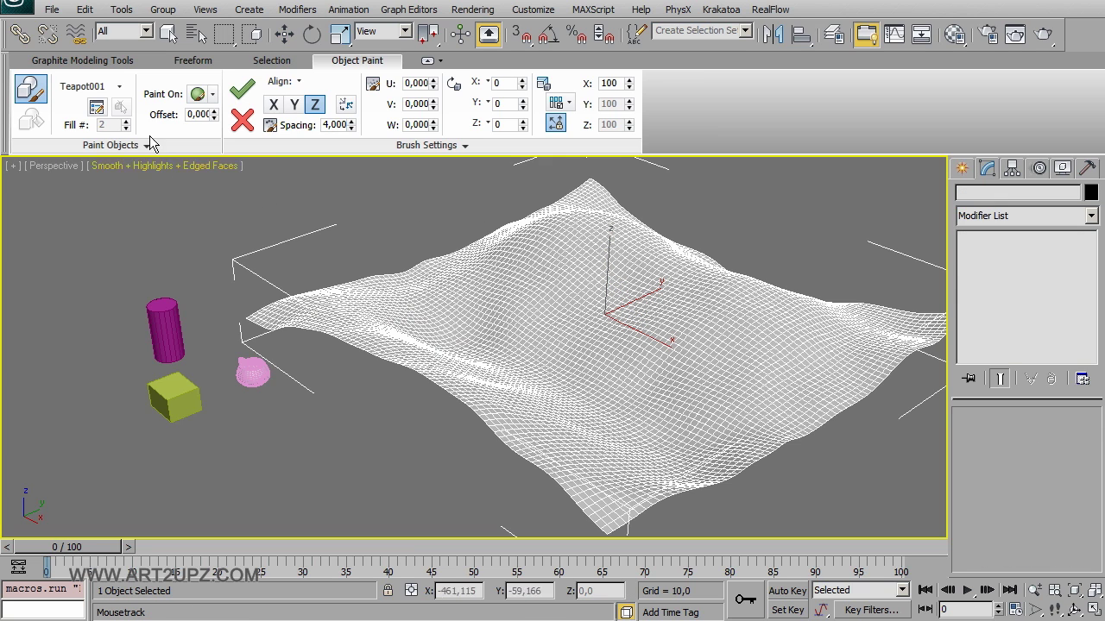
{"action": "left_click", "coordinate": [449, 330]}
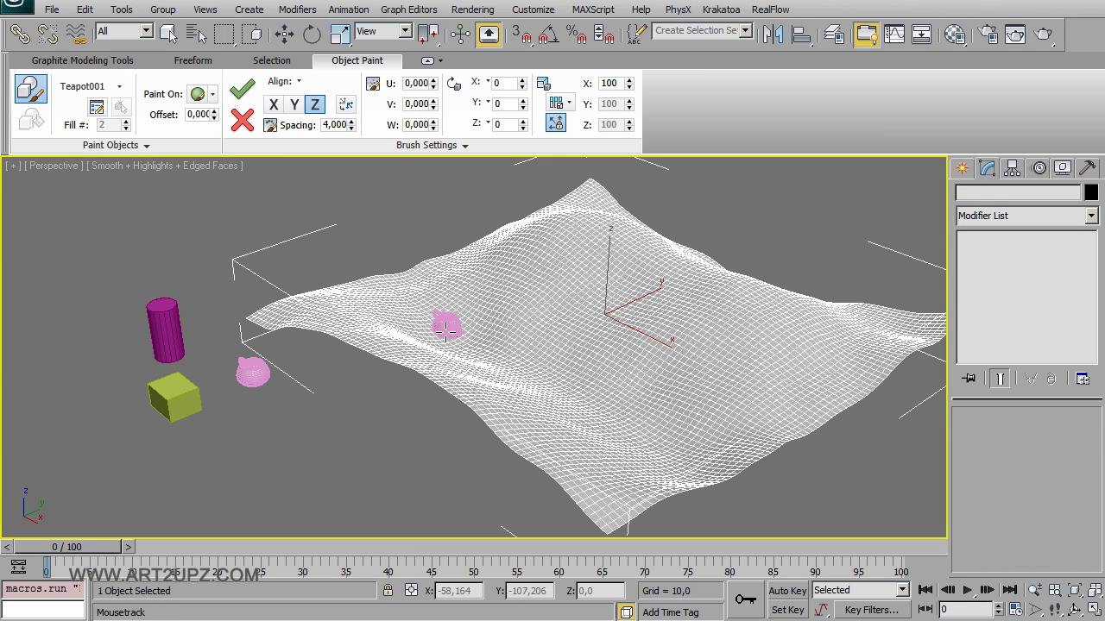
{"action": "left_click", "coordinate": [524, 322]}
{"action": "left_click", "coordinate": [569, 366]}
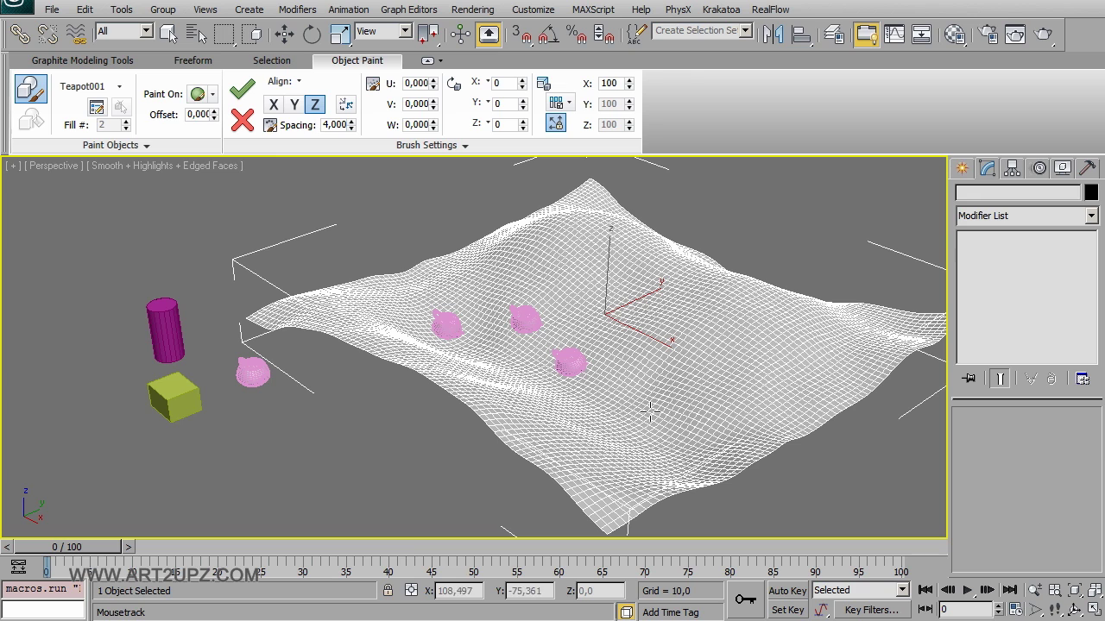
Paint two curving trails of teapots across the plane and inspect the result
{"action": "left_click_drag", "start_coordinate": [651, 410], "coordinate": [574, 269]}
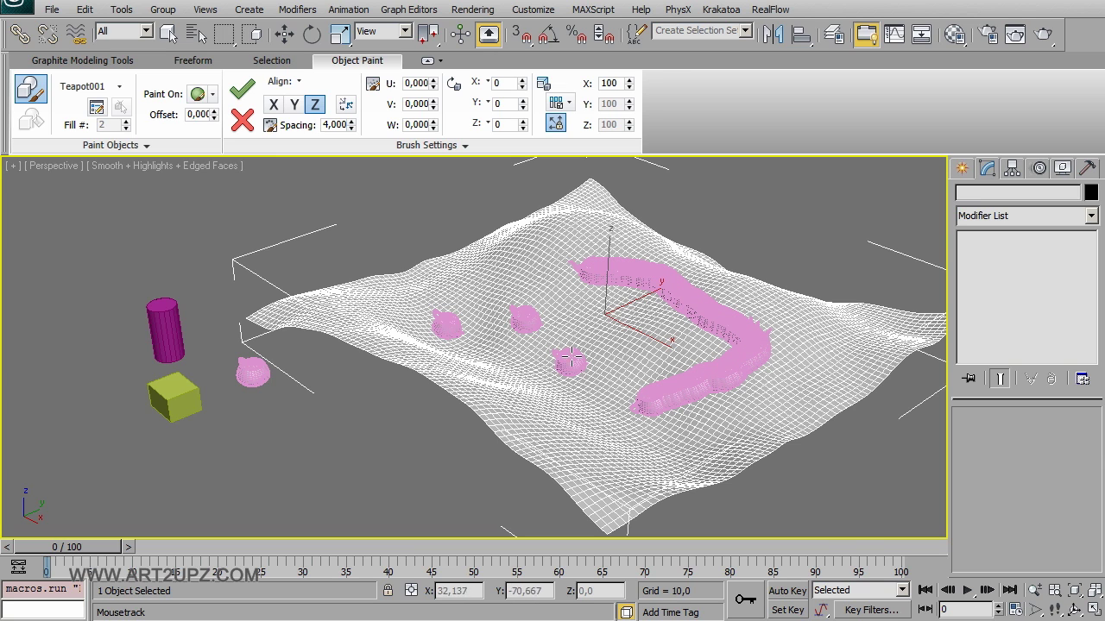
{"action": "left_click_drag", "start_coordinate": [463, 373], "coordinate": [652, 447]}
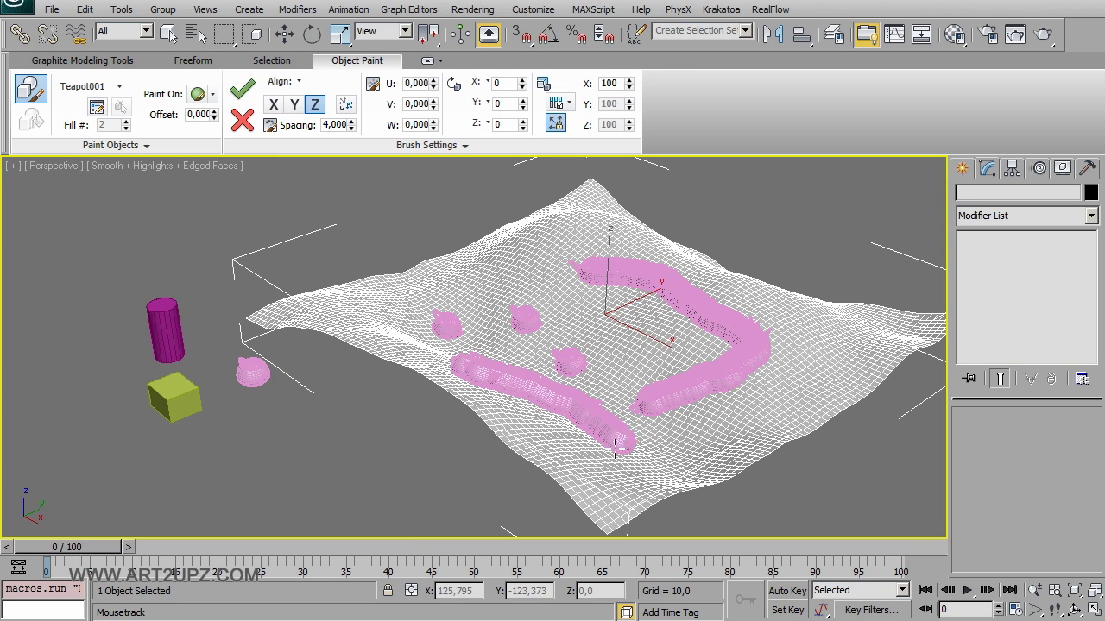
{"action": "scroll", "coordinate": [723, 444], "scroll_direction": "up", "scroll_amount": 5}
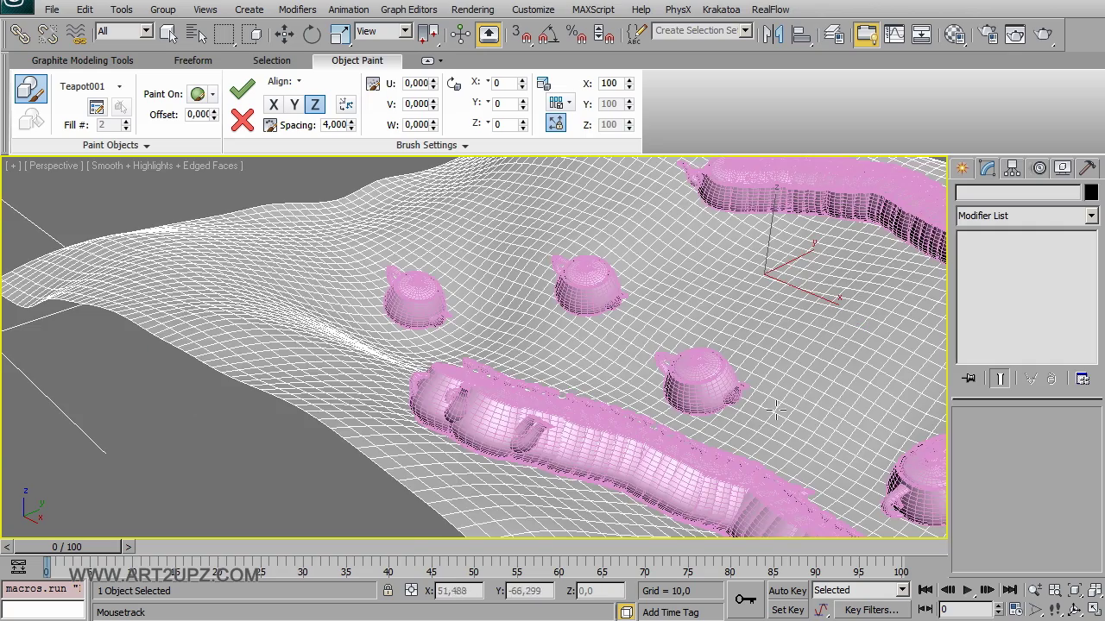
{"action": "scroll", "coordinate": [495, 355], "scroll_direction": "down", "scroll_amount": 3}
{"action": "scroll", "coordinate": [495, 354], "scroll_direction": "down", "scroll_amount": 3}
{"action": "scroll", "coordinate": [502, 421], "scroll_direction": "up", "scroll_amount": 5}
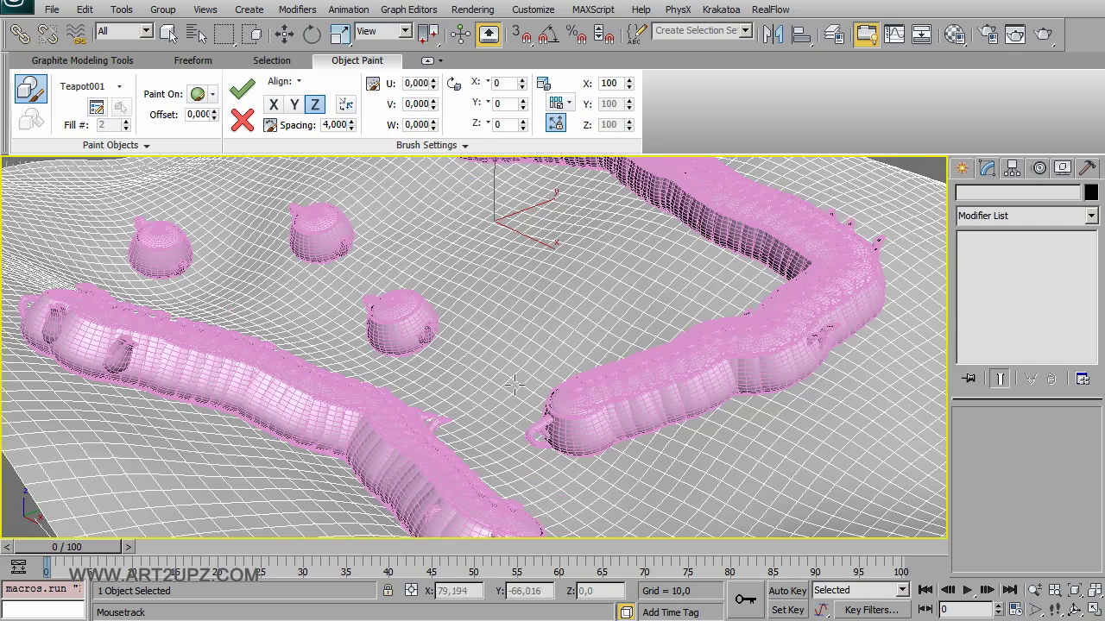
{"action": "middle_click_drag", "start_coordinate": [514, 385], "coordinate": [515, 349]}
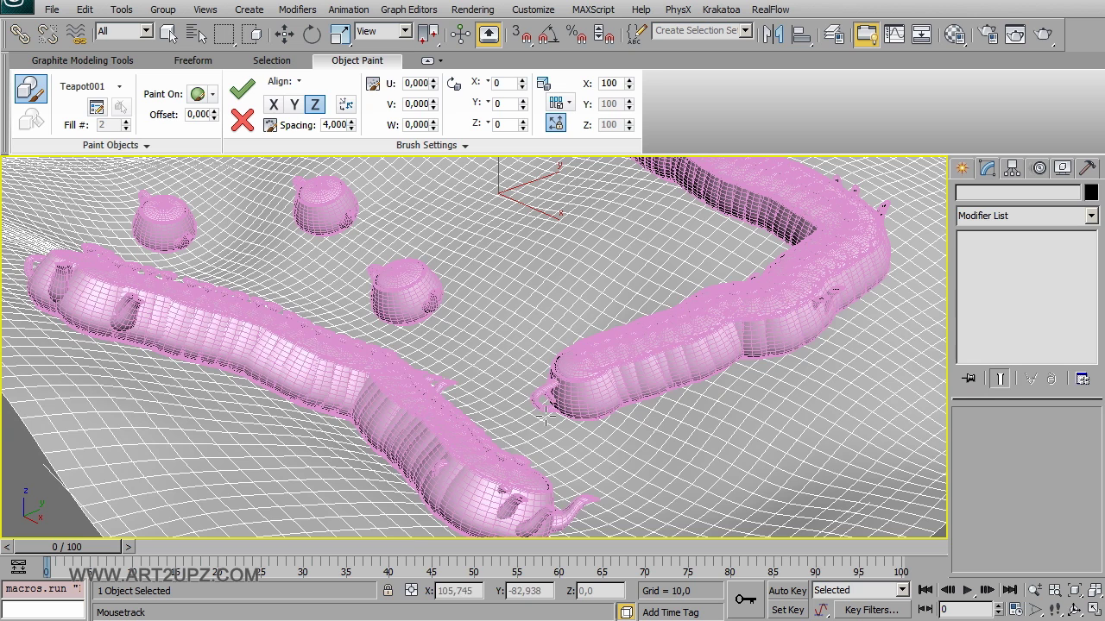
{"action": "scroll", "coordinate": [635, 413], "scroll_direction": "down", "scroll_amount": 4}
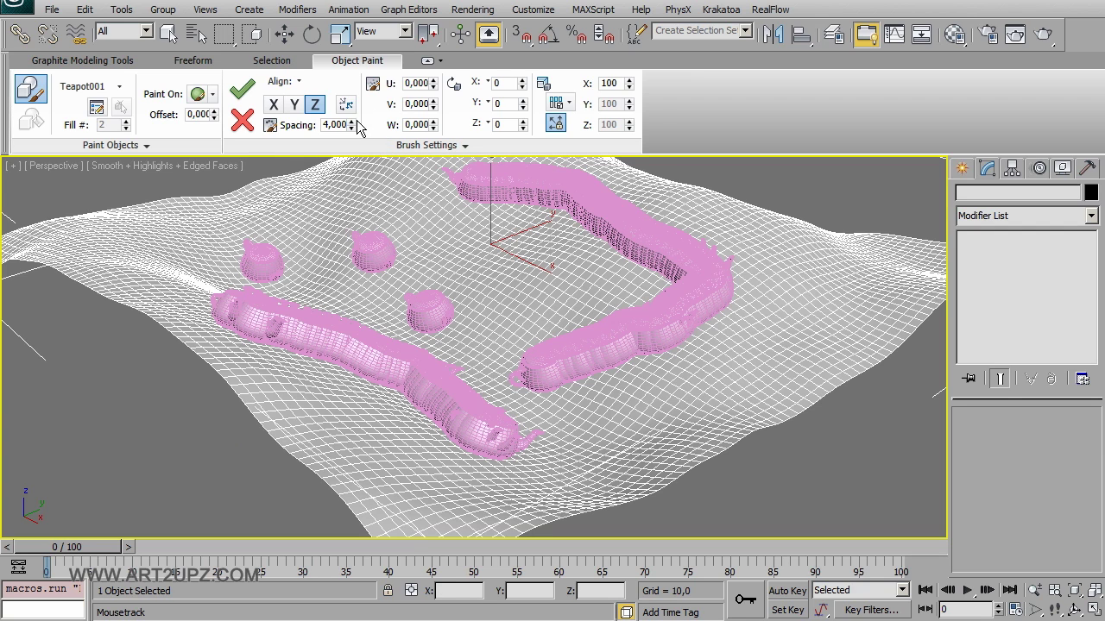
Raise brush Spacing to about 28 and tilt the teapots toward X -20, Y 56, Z 64
{"action": "mouse_move", "coordinate": [353, 127]}
{"action": "left_mouse_down"}
{"action": "mouse_move", "coordinate": [441, 229]}
{"action": "mouse_move", "coordinate": [488, 321]}
{"action": "left_mouse_up"}
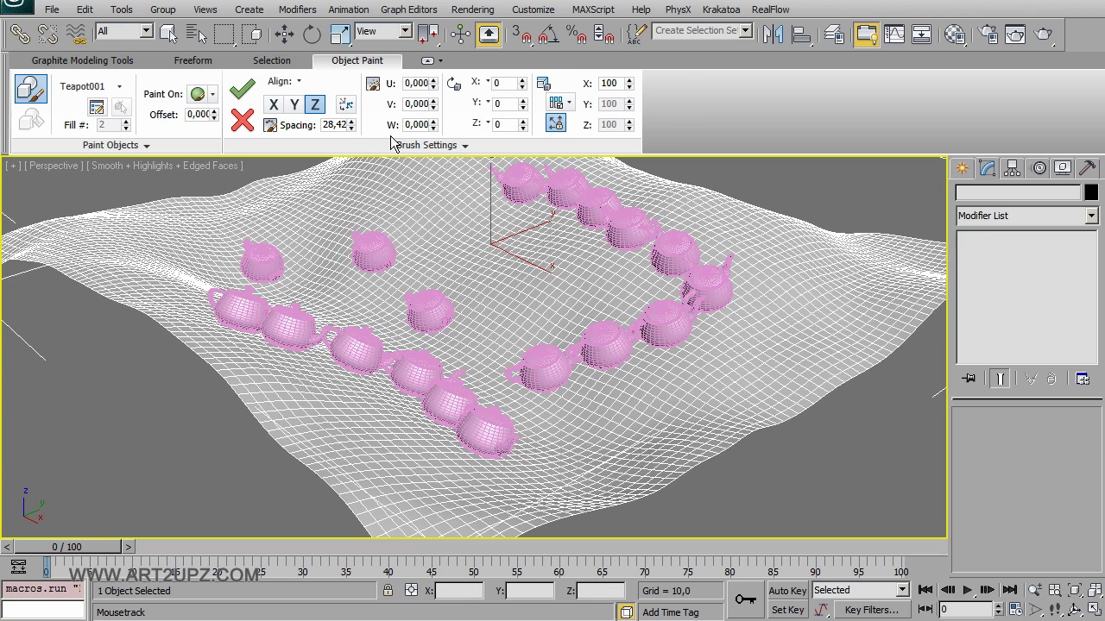
{"action": "mouse_move", "coordinate": [433, 83]}
{"action": "left_mouse_down"}
{"action": "mouse_move", "coordinate": [476, 69]}
{"action": "mouse_move", "coordinate": [438, 107]}
{"action": "mouse_move", "coordinate": [433, 91]}
{"action": "left_mouse_up"}
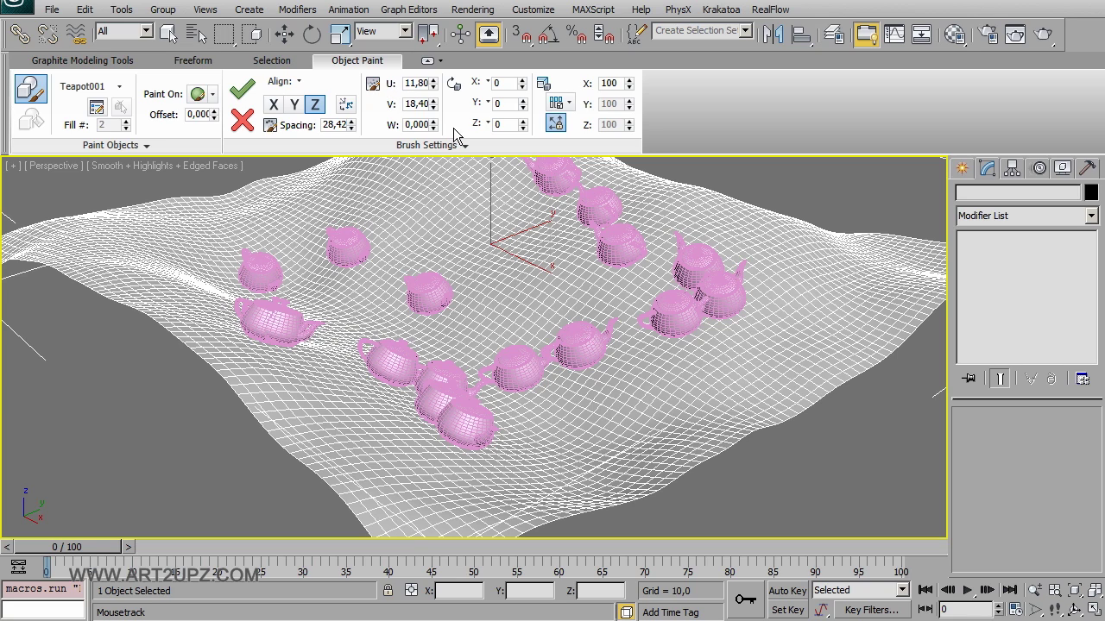
{"action": "left_click_drag", "start_coordinate": [437, 128], "coordinate": [437, 95]}
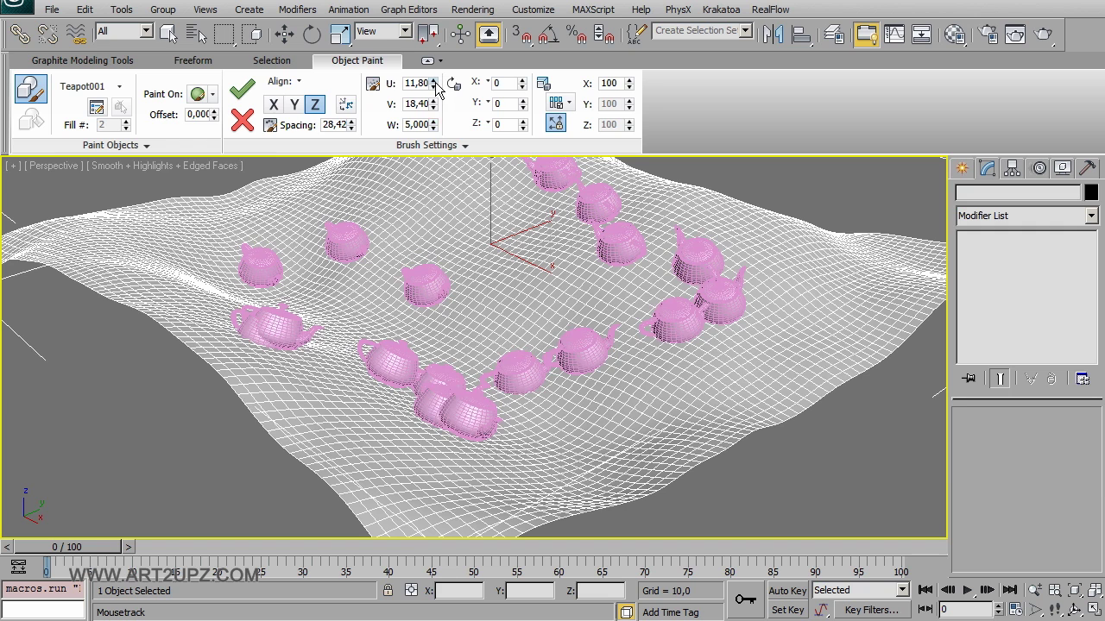
{"action": "right_click", "coordinate": [433, 125]}
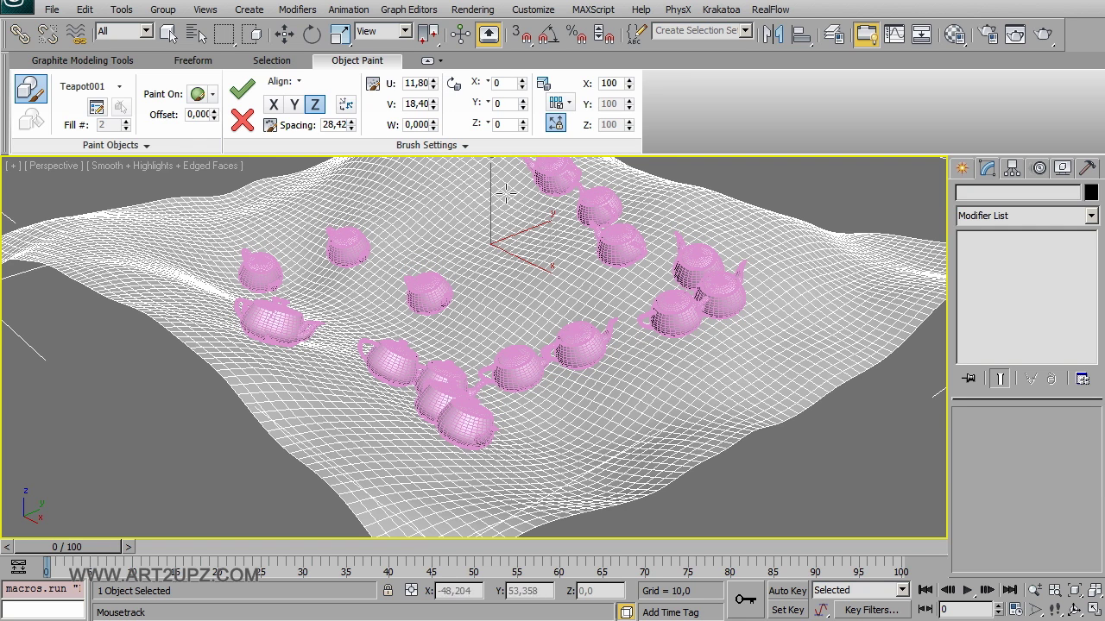
{"action": "mouse_move", "coordinate": [522, 83]}
{"action": "left_mouse_down"}
{"action": "mouse_move", "coordinate": [526, 127]}
{"action": "mouse_move", "coordinate": [528, 73]}
{"action": "left_mouse_up"}
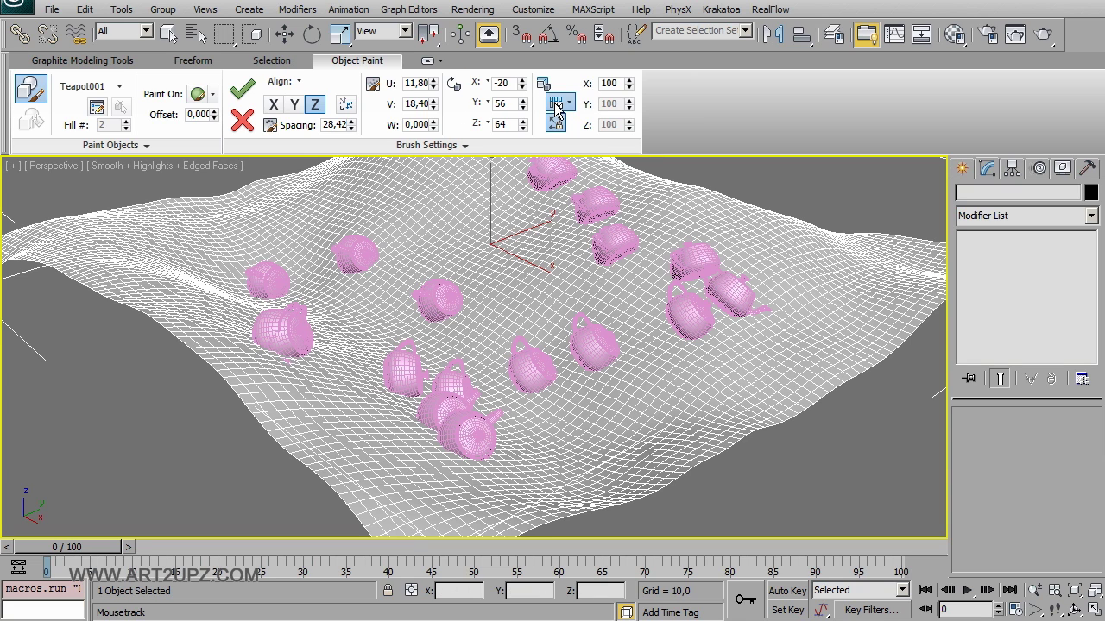
Try Ramp scaling in the scale dropdown and enlarge the painted teapots
{"action": "left_click", "coordinate": [563, 104]}
{"action": "left_click", "coordinate": [463, 129]}
{"action": "left_click", "coordinate": [559, 103]}
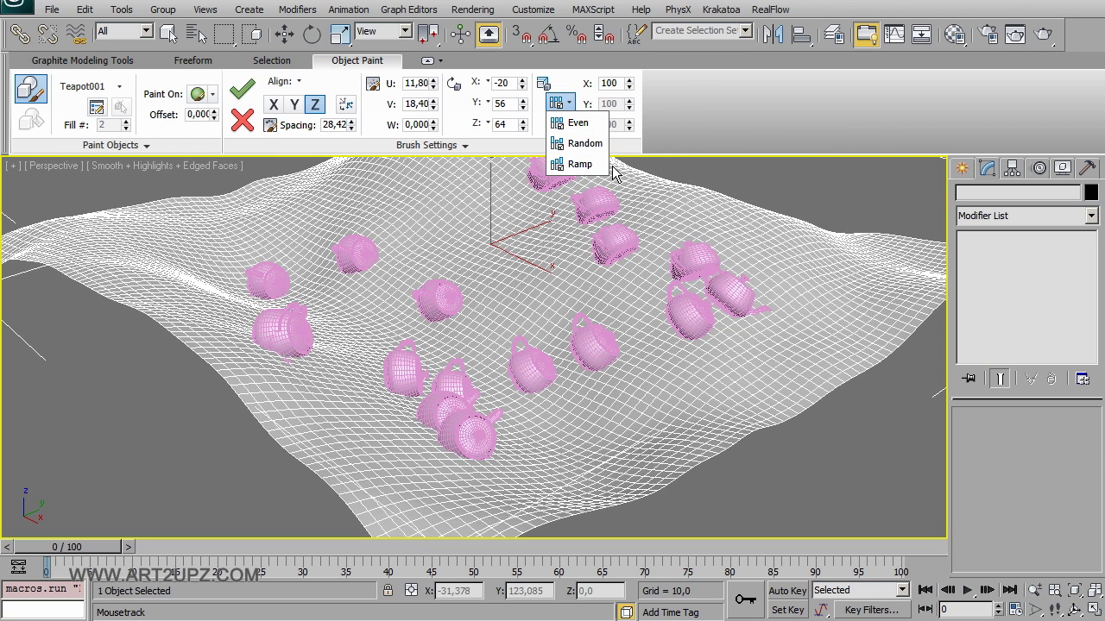
{"action": "left_click", "coordinate": [580, 164]}
{"action": "left_click_drag", "start_coordinate": [629, 83], "coordinate": [634, 66]}
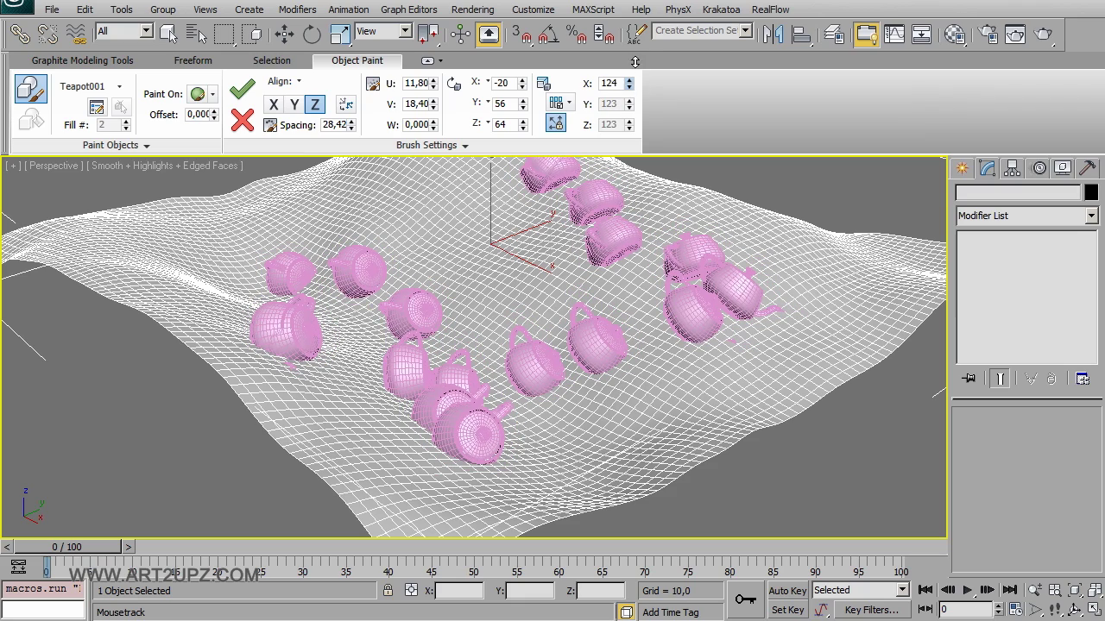
Switch teapot scaling to Random with a range of 10 to 50
{"action": "left_click", "coordinate": [569, 103]}
{"action": "left_click", "coordinate": [584, 144]}
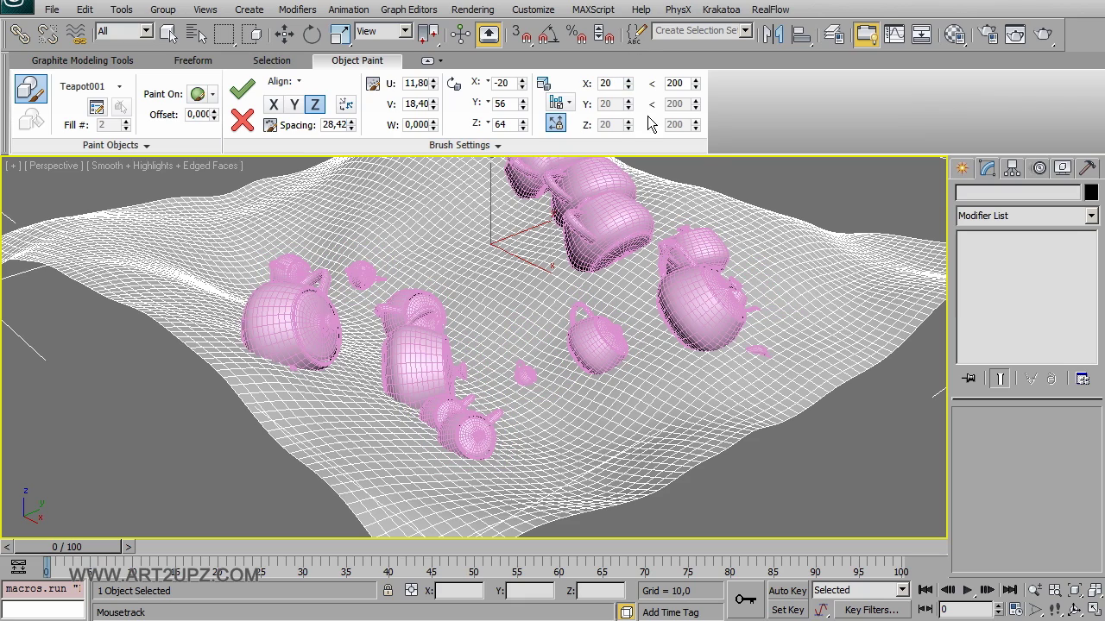
{"action": "left_click_drag", "start_coordinate": [630, 84], "coordinate": [630, 87]}
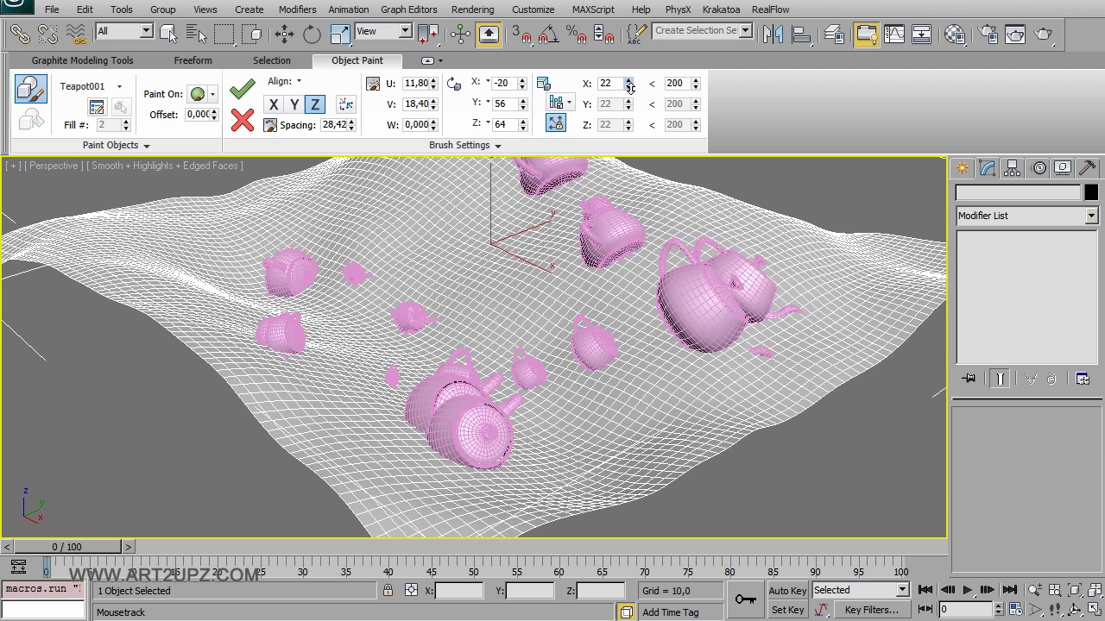
{"action": "type", "text": "10"}
{"action": "key", "text": "Return"}
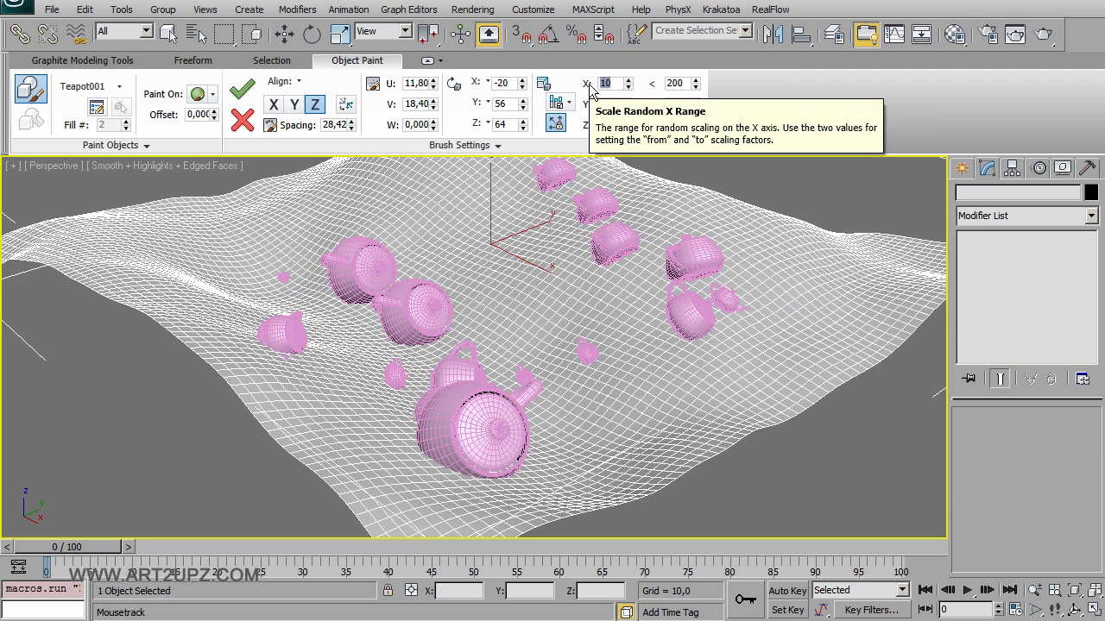
{"action": "key", "text": "Tab"}
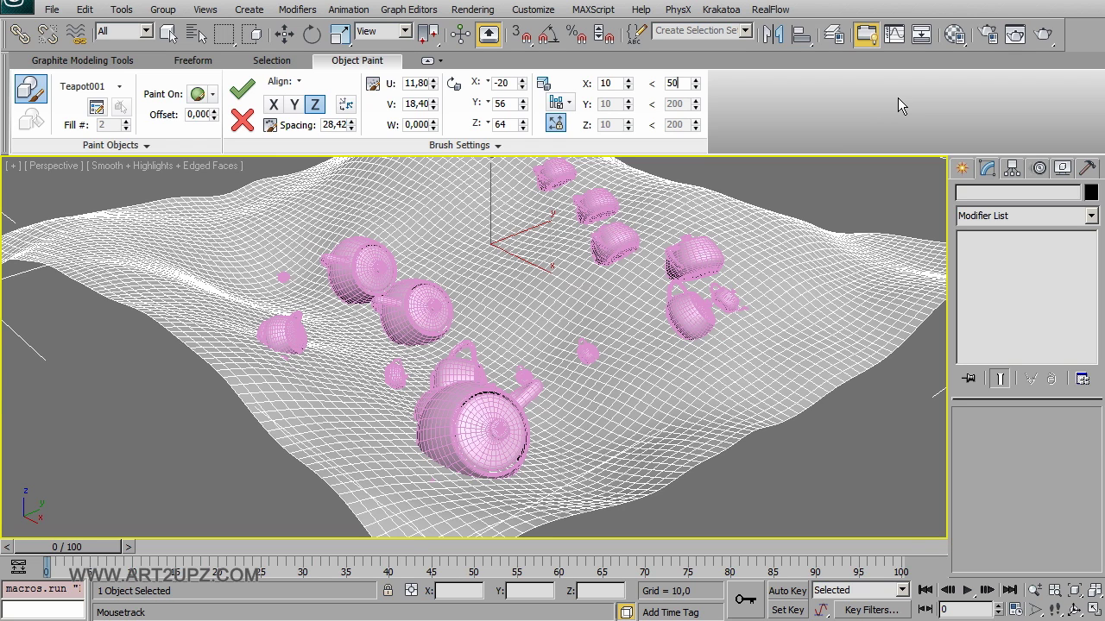
{"action": "key", "text": "Return"}
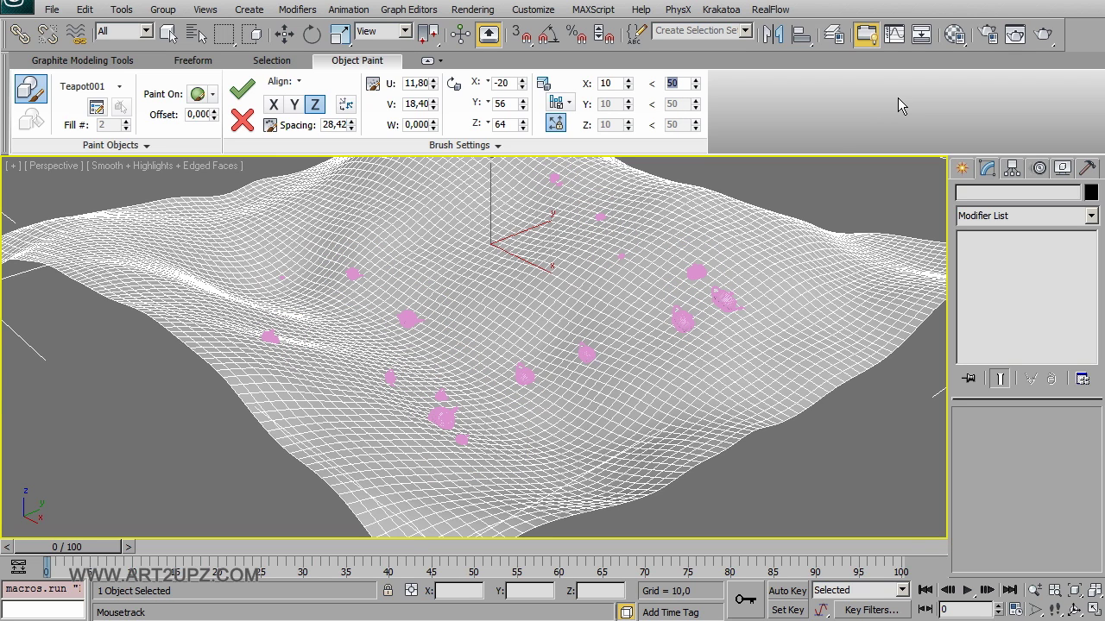
{"action": "type", "text": "450"}
{"action": "key", "text": "Return"}
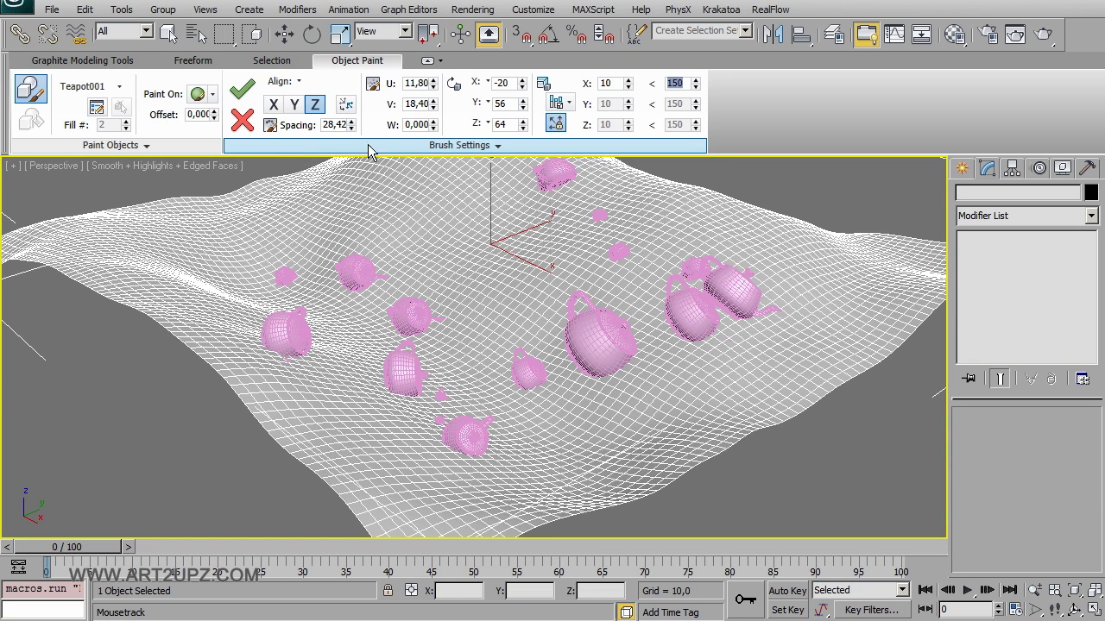
Set Offset Transform Motion to Random and paint more teapot strokes, including the lower right
{"action": "left_click", "coordinate": [403, 146]}
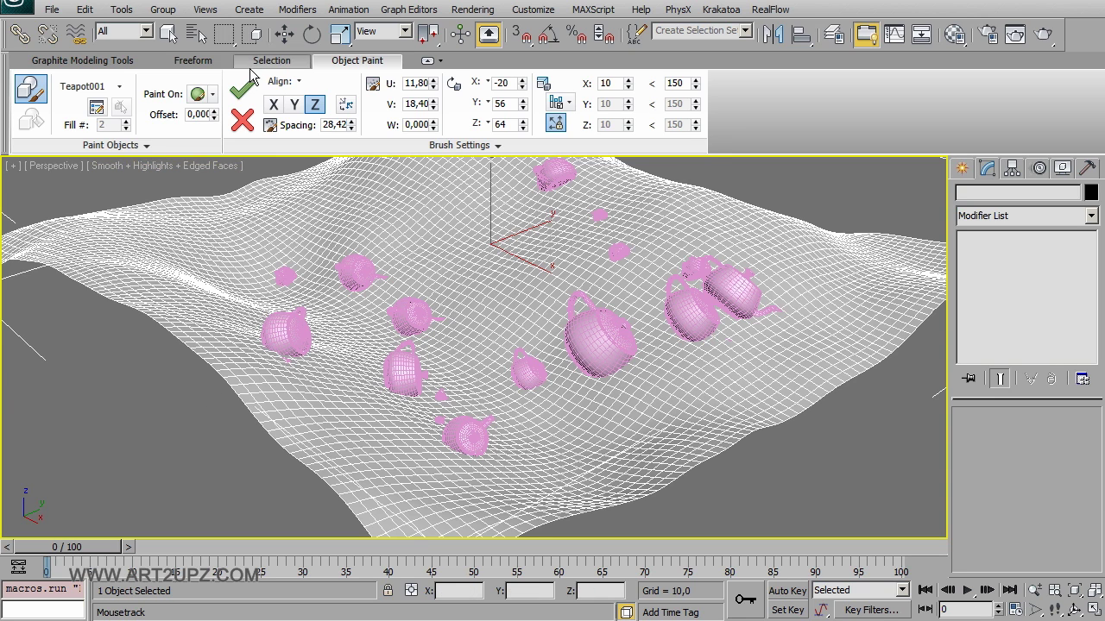
{"action": "left_click", "coordinate": [292, 82]}
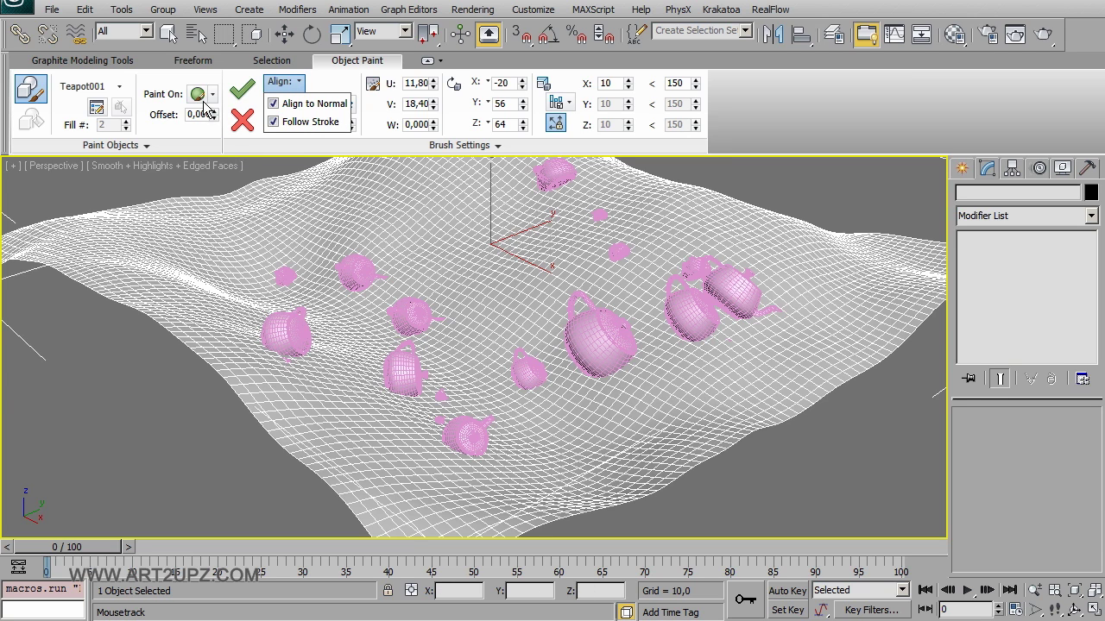
{"action": "left_click", "coordinate": [108, 147]}
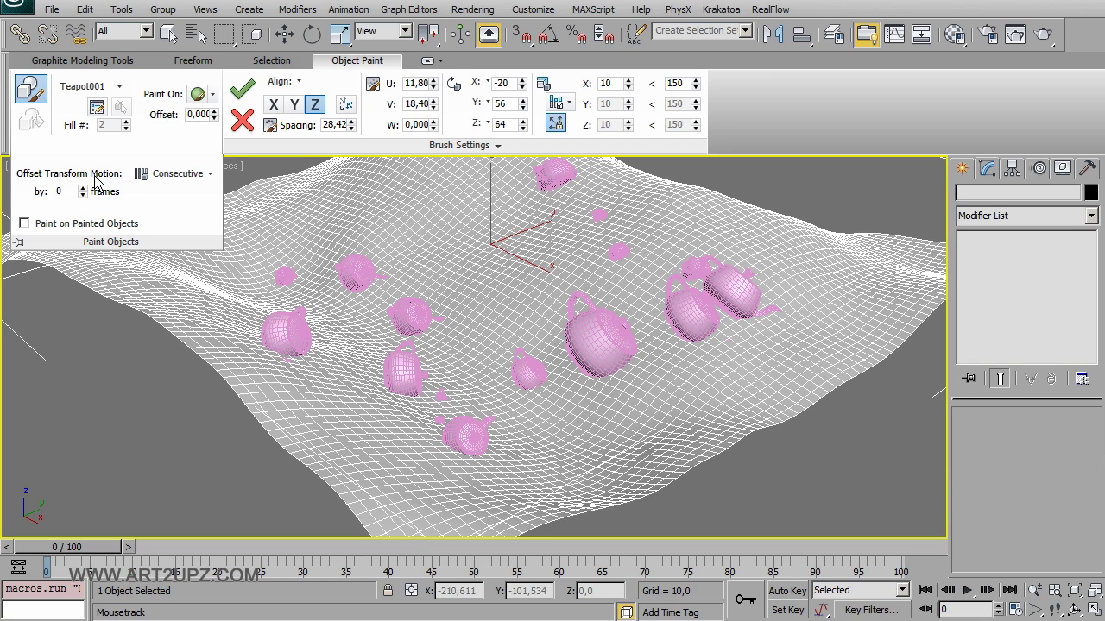
{"action": "left_click", "coordinate": [173, 175]}
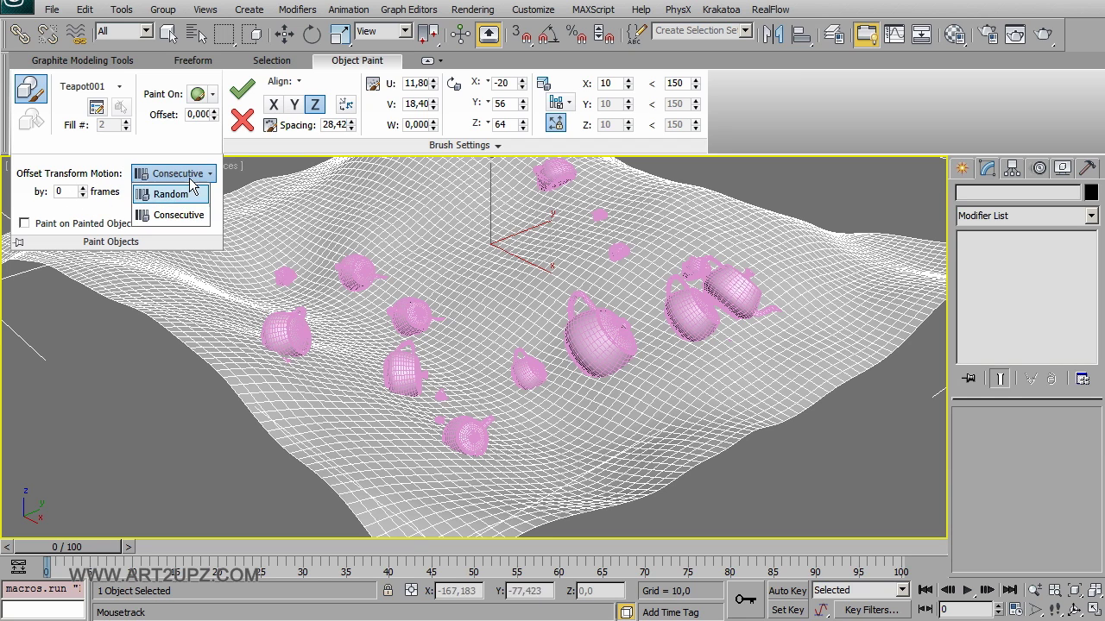
{"action": "left_click", "coordinate": [187, 198]}
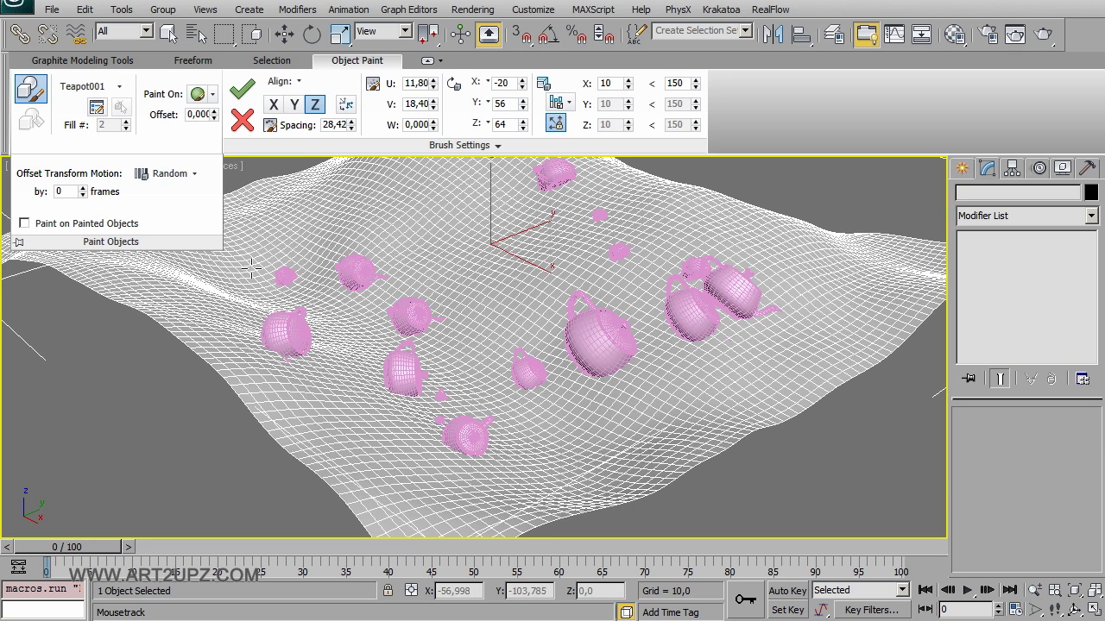
{"action": "left_click_drag", "start_coordinate": [294, 228], "coordinate": [723, 253]}
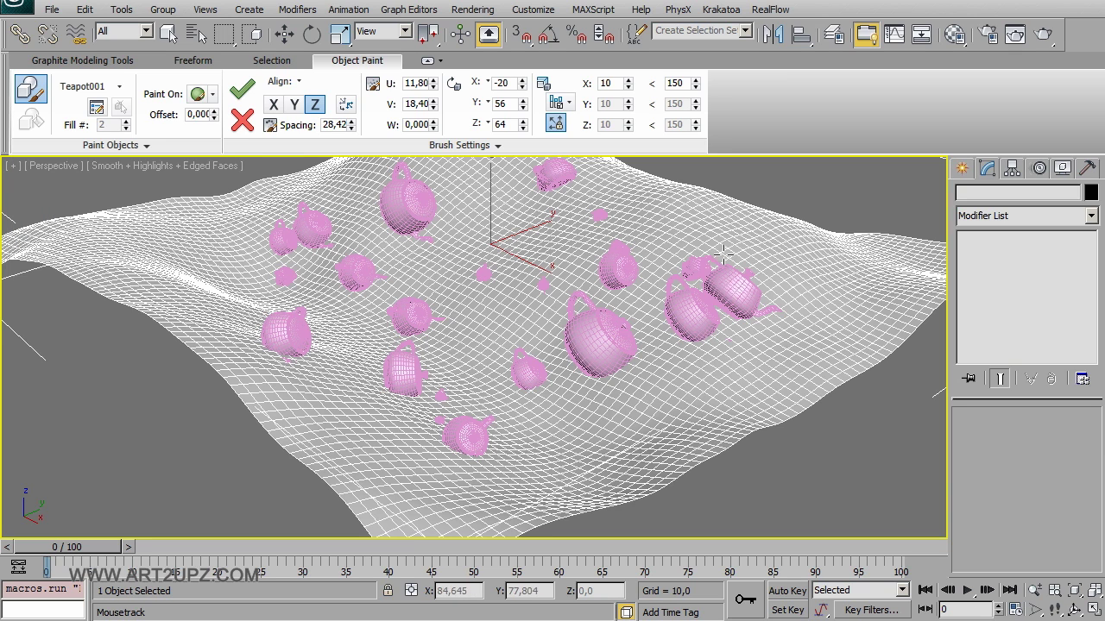
{"action": "left_click_drag", "start_coordinate": [527, 504], "coordinate": [777, 423]}
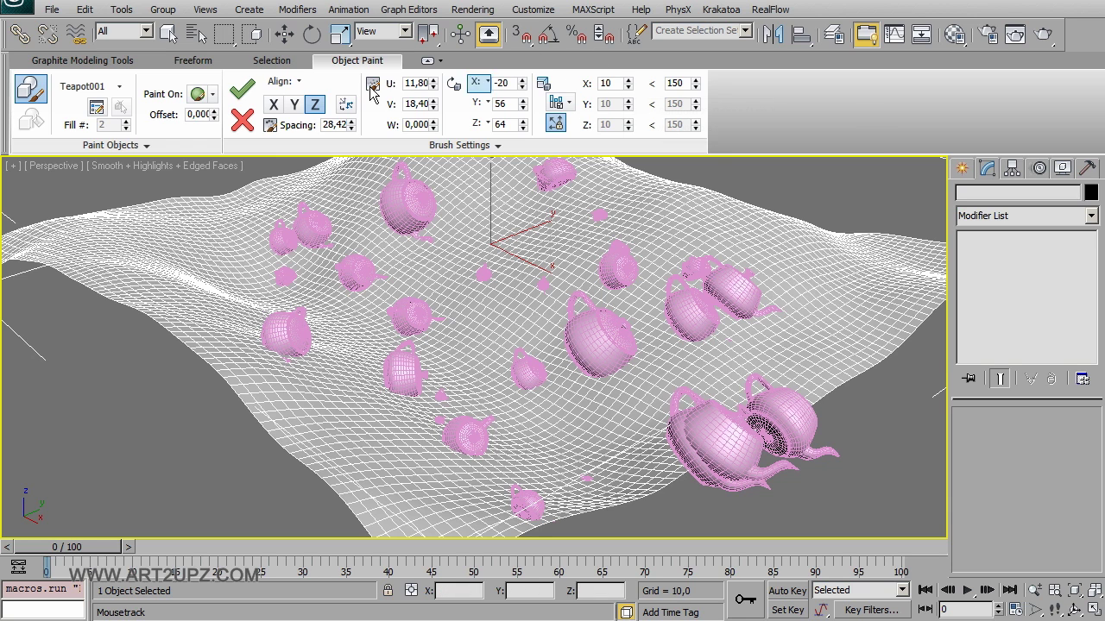
Reset scaling to Even with zero values and zero the U and V rotations
{"action": "right_click", "coordinate": [628, 84]}
{"action": "right_click", "coordinate": [696, 85]}
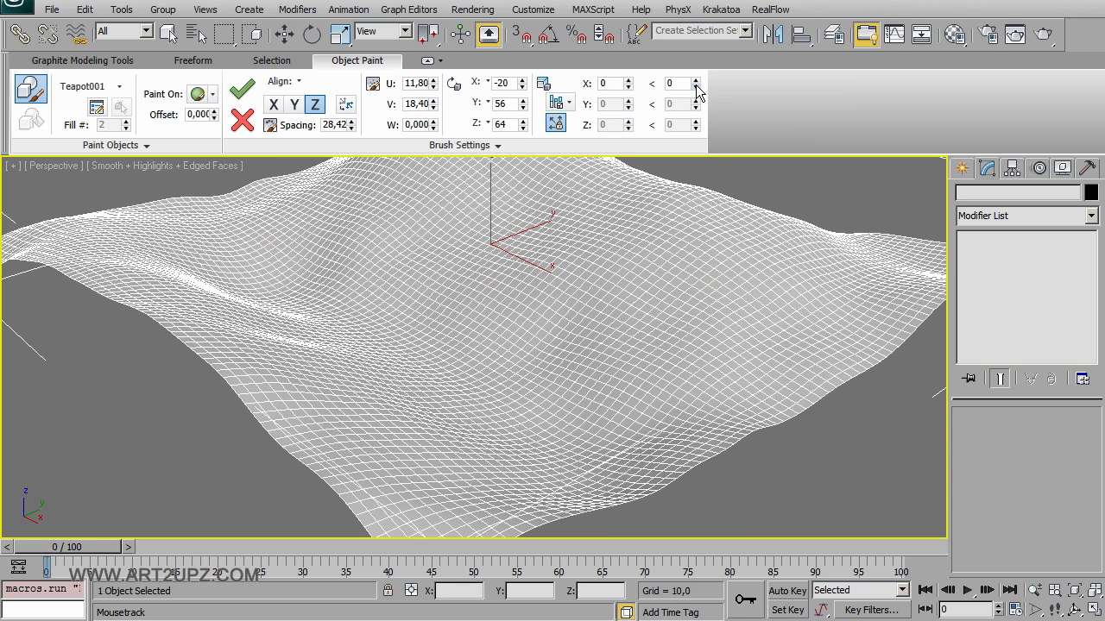
{"action": "left_click", "coordinate": [568, 103]}
{"action": "left_click", "coordinate": [574, 122]}
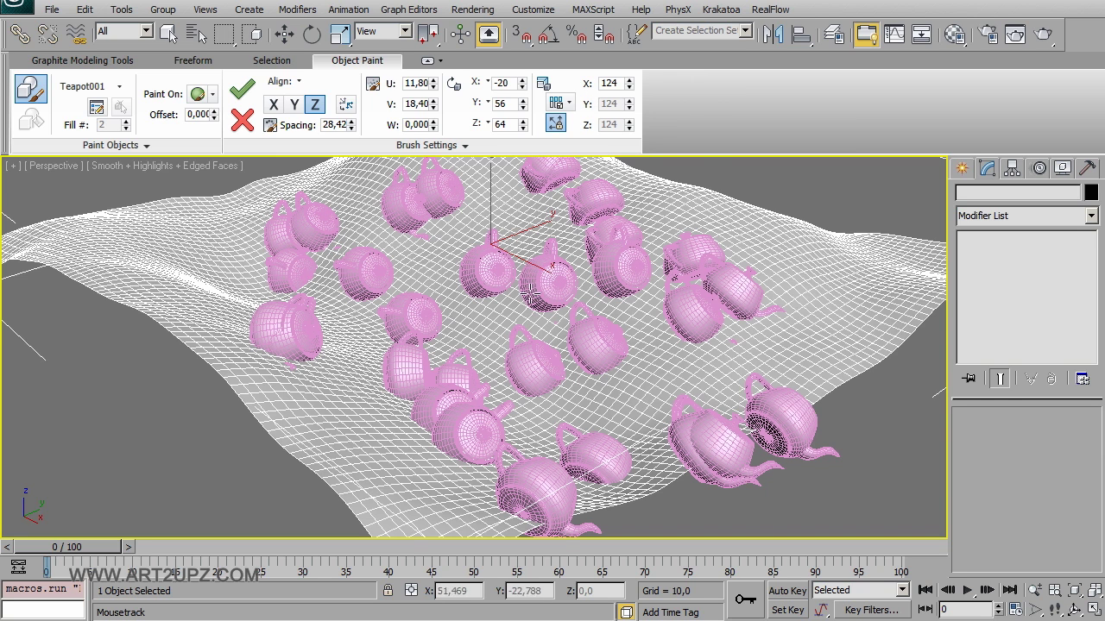
{"action": "right_click", "coordinate": [432, 83]}
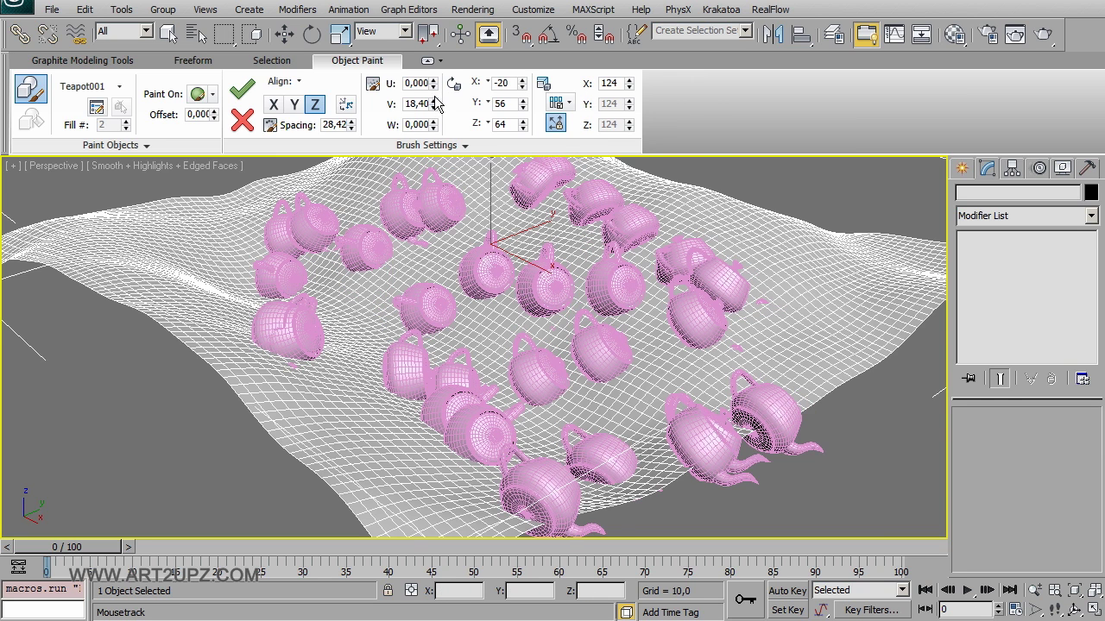
{"action": "right_click", "coordinate": [432, 103]}
Review the paint object options and finish the object painting session
{"action": "left_click", "coordinate": [119, 92]}
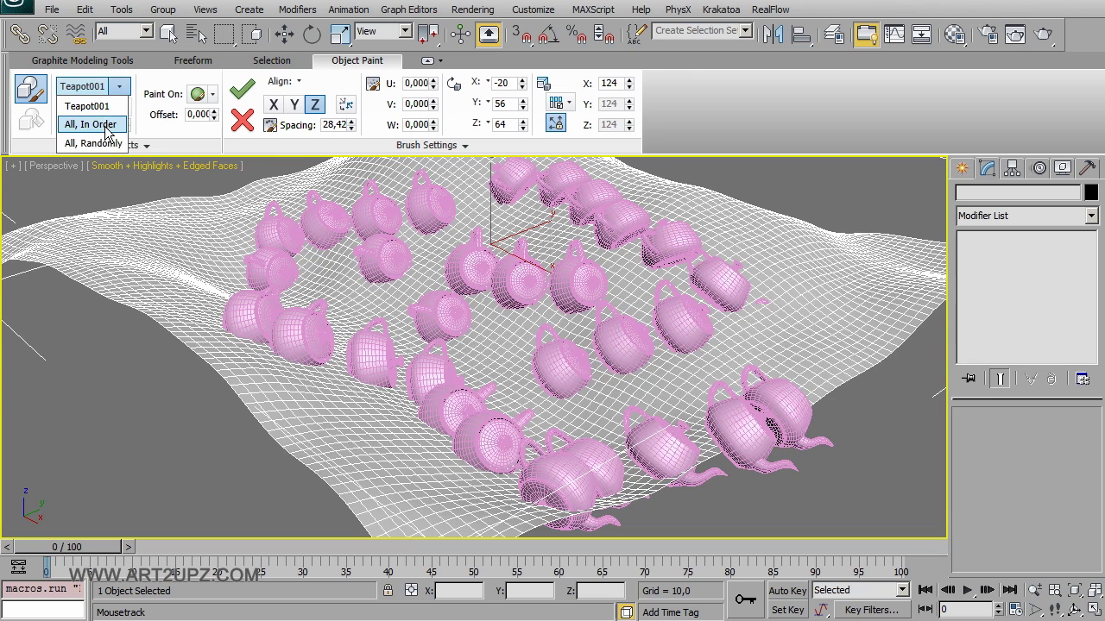
{"action": "left_click", "coordinate": [86, 140]}
{"action": "left_click", "coordinate": [95, 111]}
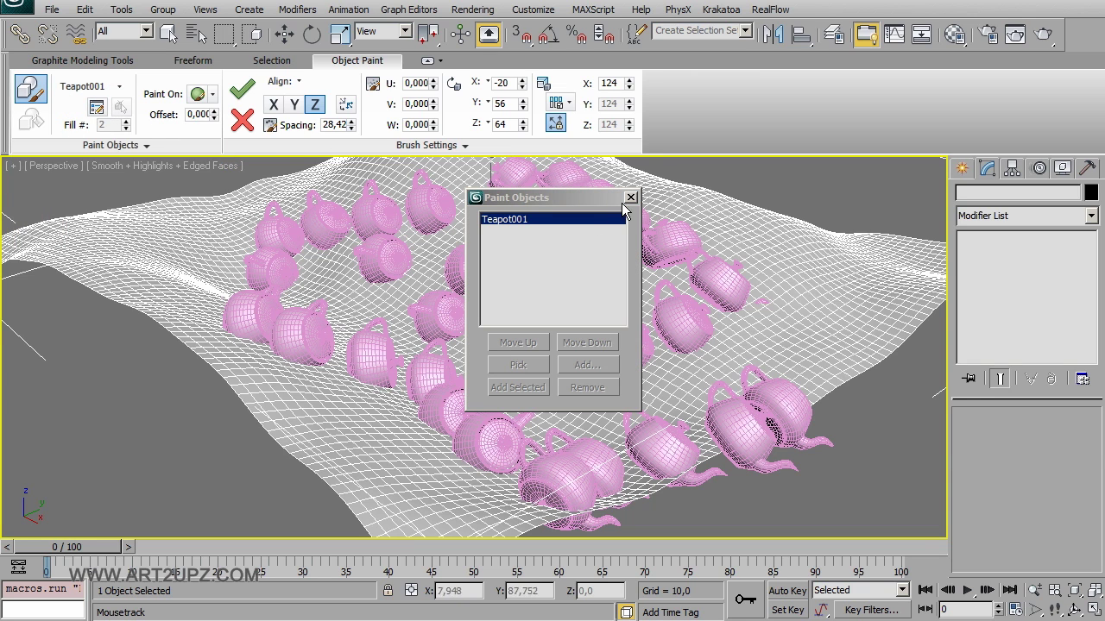
{"action": "left_click", "coordinate": [631, 198]}
{"action": "left_click", "coordinate": [31, 89]}
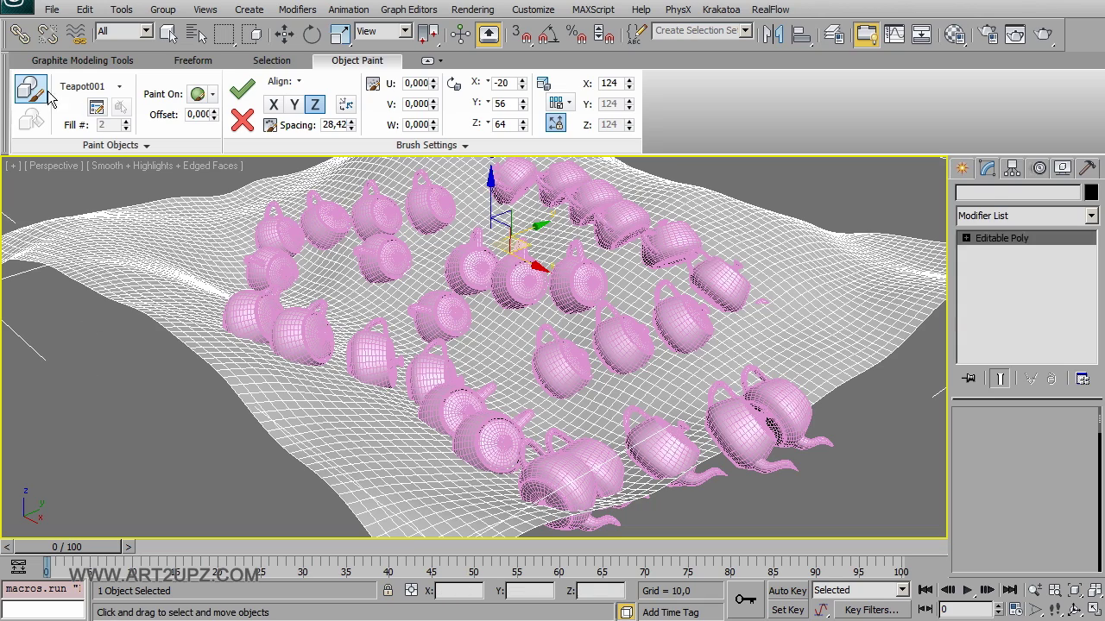
Pick Box001 as the paint object
{"action": "middle_click_drag", "start_coordinate": [95, 345], "coordinate": [460, 354]}
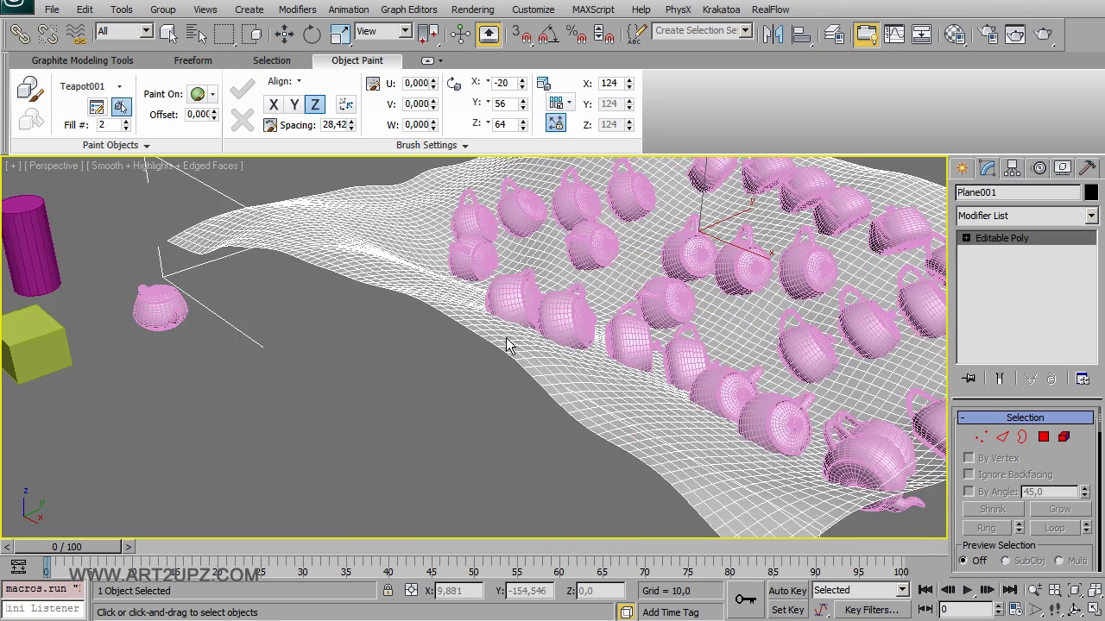
{"action": "left_click", "coordinate": [365, 340]}
{"action": "mouse_move", "coordinate": [552, 361]}
{"action": "middle_mouse_down"}
{"action": "mouse_move", "coordinate": [310, 306]}
{"action": "mouse_move", "coordinate": [449, 278]}
{"action": "middle_mouse_up"}
{"action": "scroll", "coordinate": [424, 285], "scroll_direction": "up", "scroll_amount": 3}
{"action": "scroll", "coordinate": [425, 285], "scroll_direction": "down", "scroll_amount": 5}
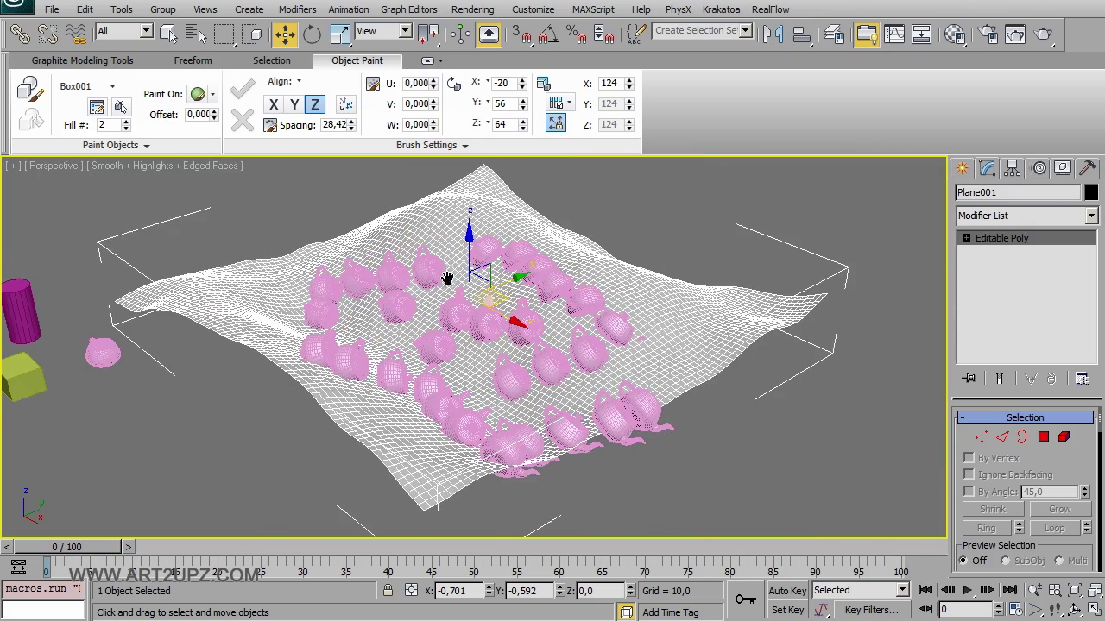
{"action": "left_click", "coordinate": [144, 145]}
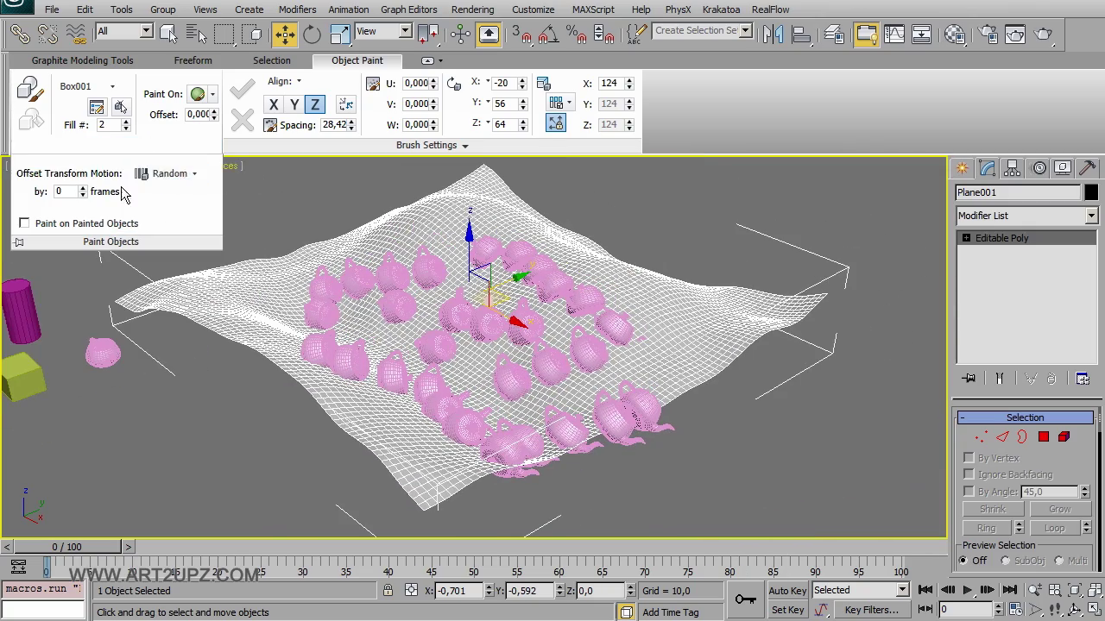
{"action": "middle_click_drag", "start_coordinate": [232, 339], "coordinate": [235, 340]}
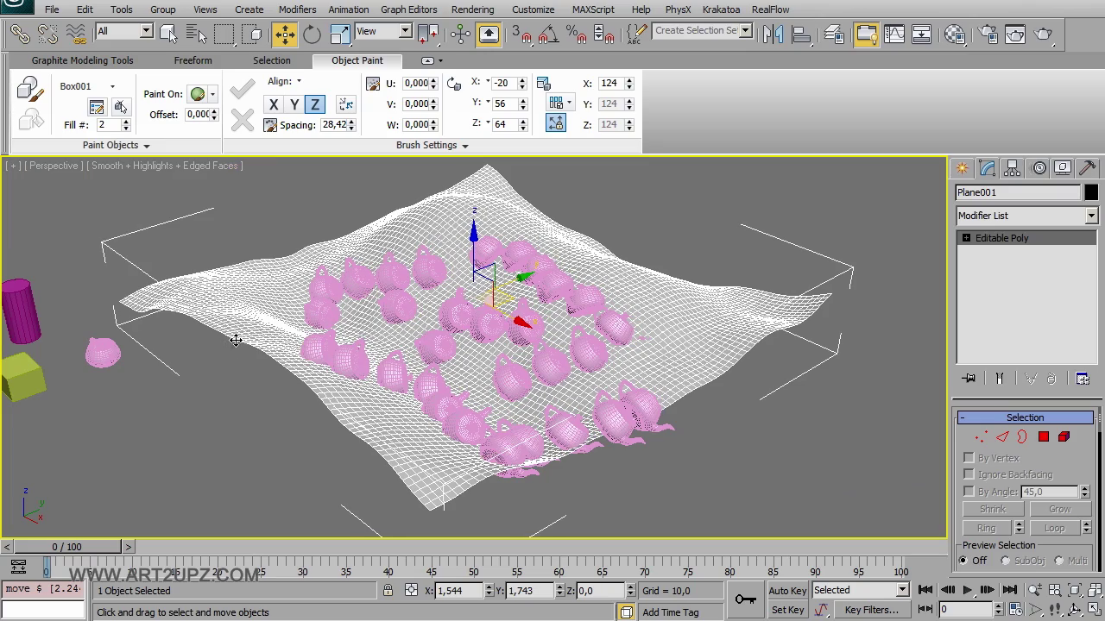
Move the wavy plane away from the painted teapots
{"action": "left_click_drag", "start_coordinate": [547, 288], "coordinate": [800, 370]}
{"action": "mouse_move", "coordinate": [799, 370]}
{"action": "middle_mouse_down"}
{"action": "mouse_move", "coordinate": [523, 491]}
{"action": "mouse_move", "coordinate": [328, 460]}
{"action": "mouse_move", "coordinate": [460, 345]}
{"action": "middle_mouse_up"}
{"action": "scroll", "coordinate": [328, 461], "scroll_direction": "up", "scroll_amount": 2}
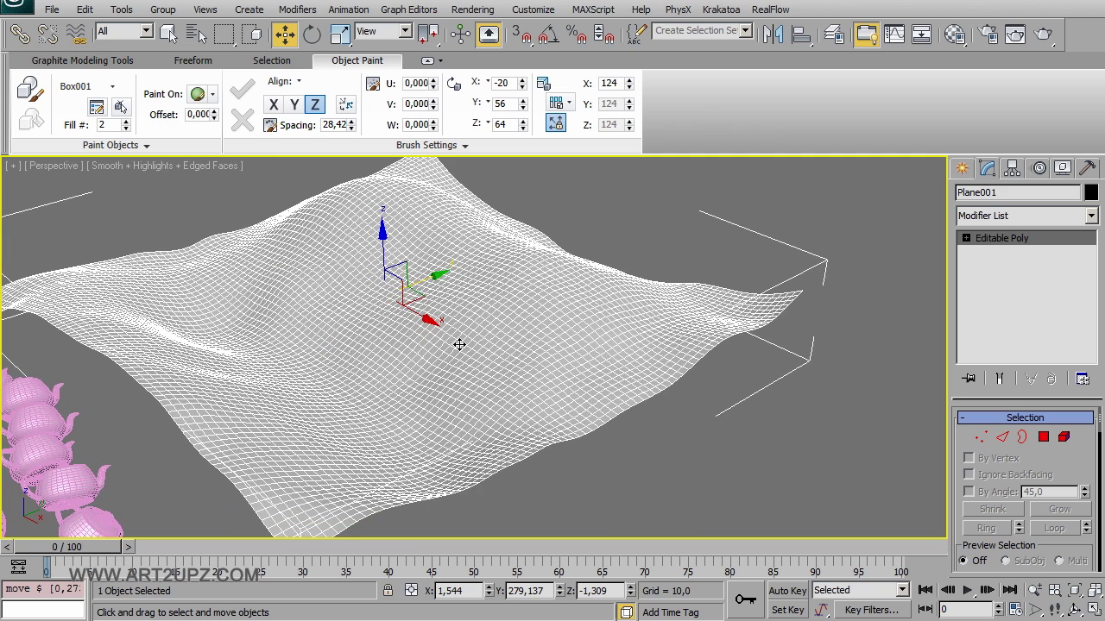
Paint several rows of green boxes across the left, centre and lower plane
{"action": "left_click", "coordinate": [31, 90]}
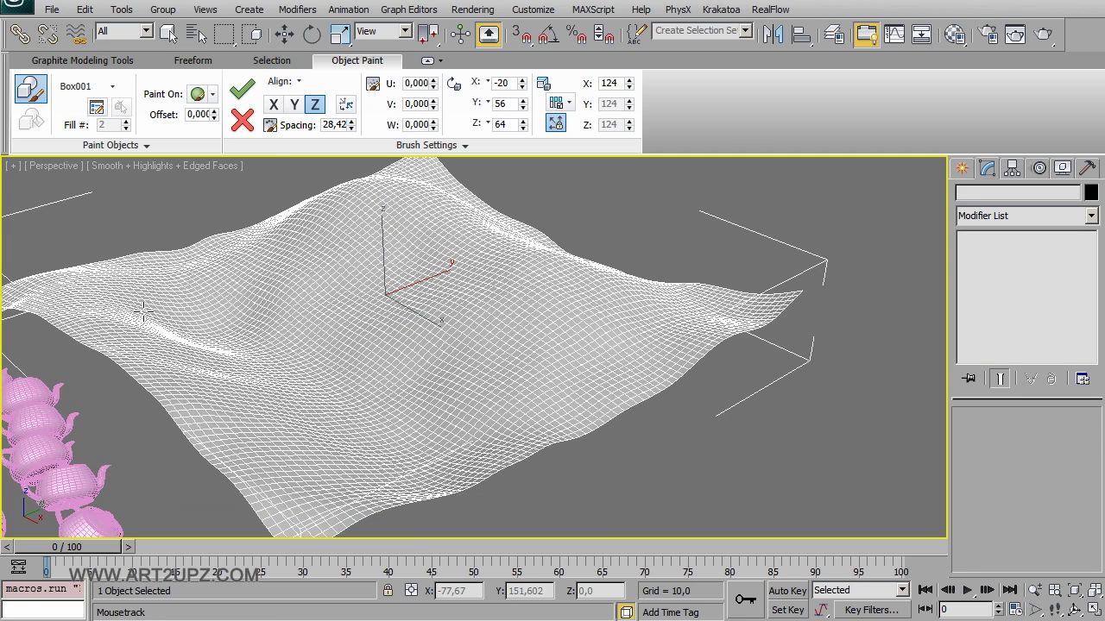
{"action": "left_click_drag", "start_coordinate": [144, 310], "coordinate": [237, 364]}
{"action": "mouse_move", "coordinate": [306, 412]}
{"action": "left_mouse_down"}
{"action": "mouse_move", "coordinate": [360, 415]}
{"action": "mouse_move", "coordinate": [587, 345]}
{"action": "left_mouse_up"}
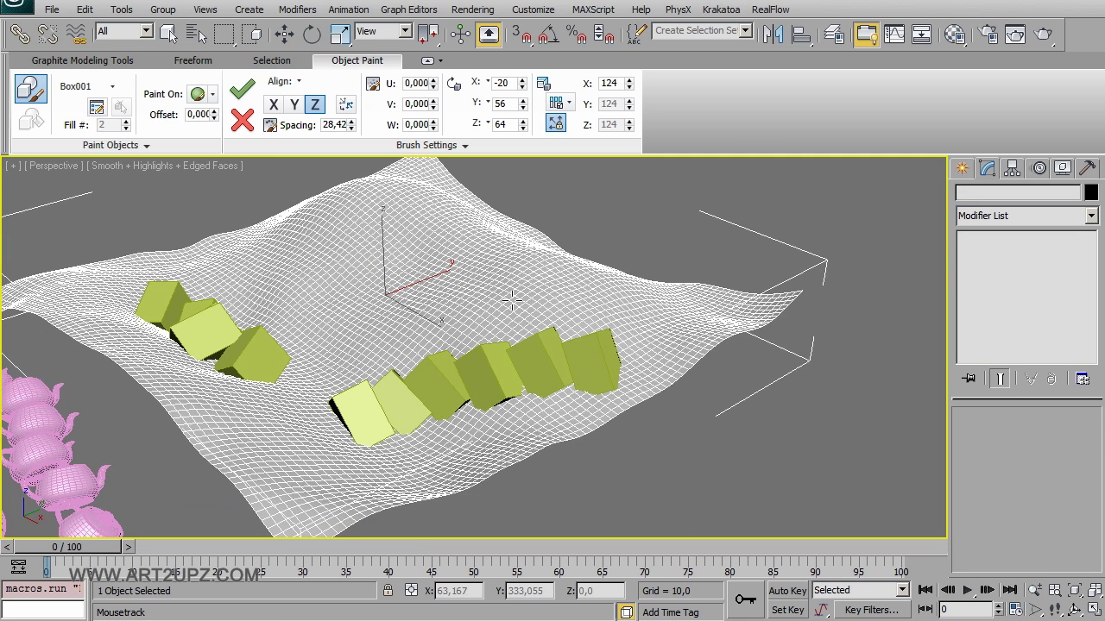
{"action": "left_click_drag", "start_coordinate": [512, 300], "coordinate": [363, 240]}
{"action": "mouse_move", "coordinate": [384, 324]}
{"action": "left_mouse_down"}
{"action": "mouse_move", "coordinate": [259, 276]}
{"action": "mouse_move", "coordinate": [237, 240]}
{"action": "left_mouse_up"}
{"action": "mouse_move", "coordinate": [229, 434]}
{"action": "left_mouse_down"}
{"action": "mouse_move", "coordinate": [456, 443]}
{"action": "mouse_move", "coordinate": [578, 431]}
{"action": "left_mouse_up"}
Add single boxes and a top-edge row, then end the painting session
{"action": "left_click", "coordinate": [677, 310]}
{"action": "left_click", "coordinate": [541, 265]}
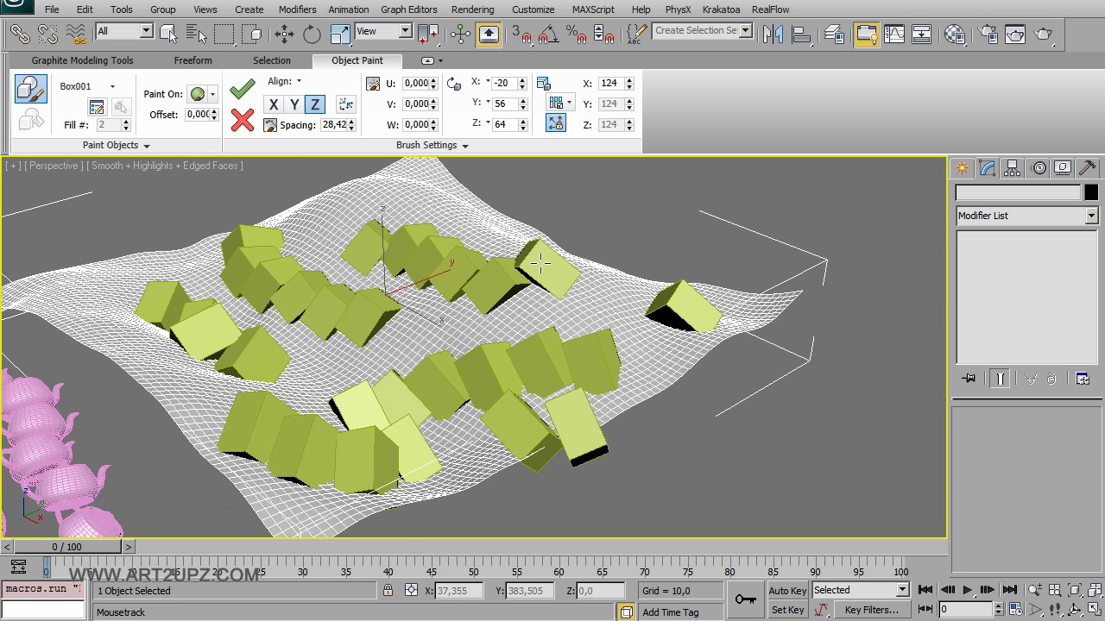
{"action": "left_click_drag", "start_coordinate": [462, 172], "coordinate": [318, 186]}
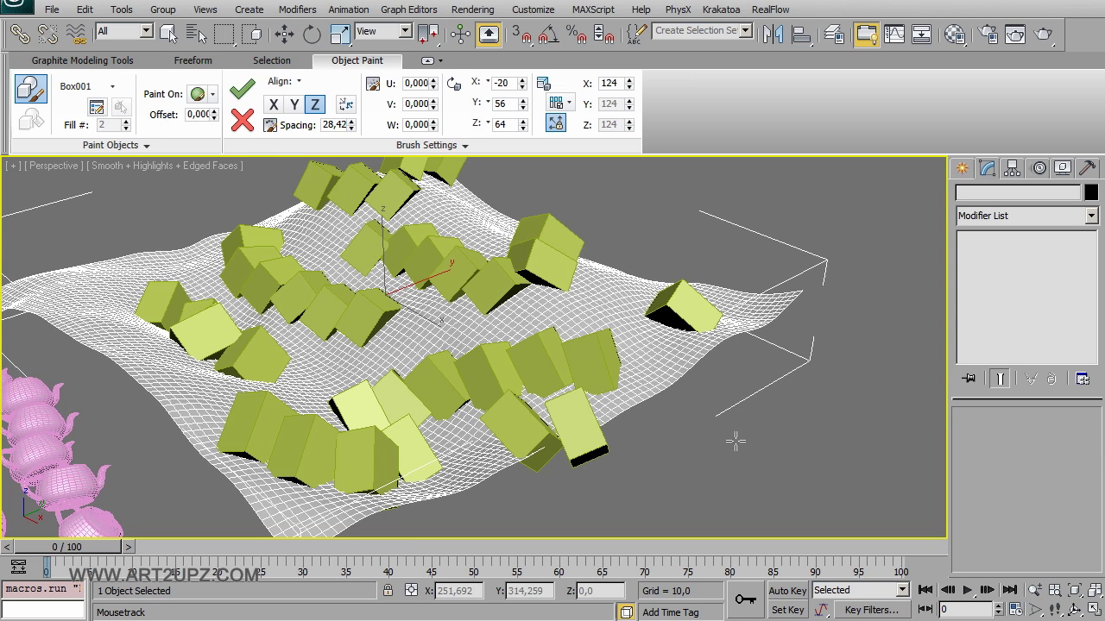
{"action": "left_click_drag", "start_coordinate": [605, 309], "coordinate": [652, 341]}
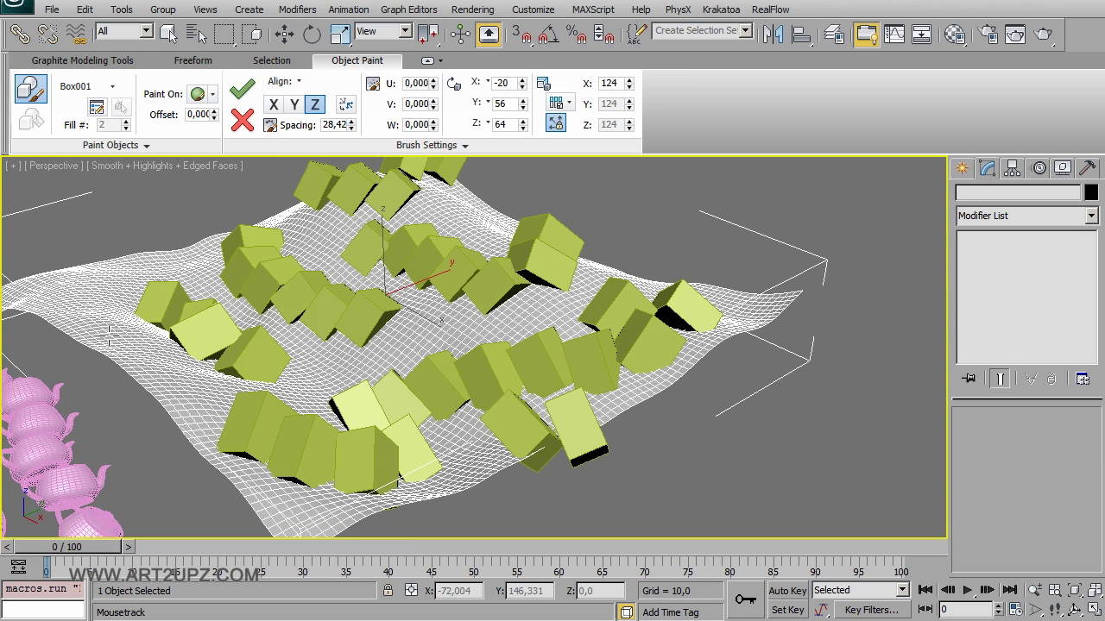
{"action": "scroll", "coordinate": [298, 298], "scroll_direction": "down", "scroll_amount": 2}
{"action": "scroll", "coordinate": [389, 379], "scroll_direction": "down", "scroll_amount": 3}
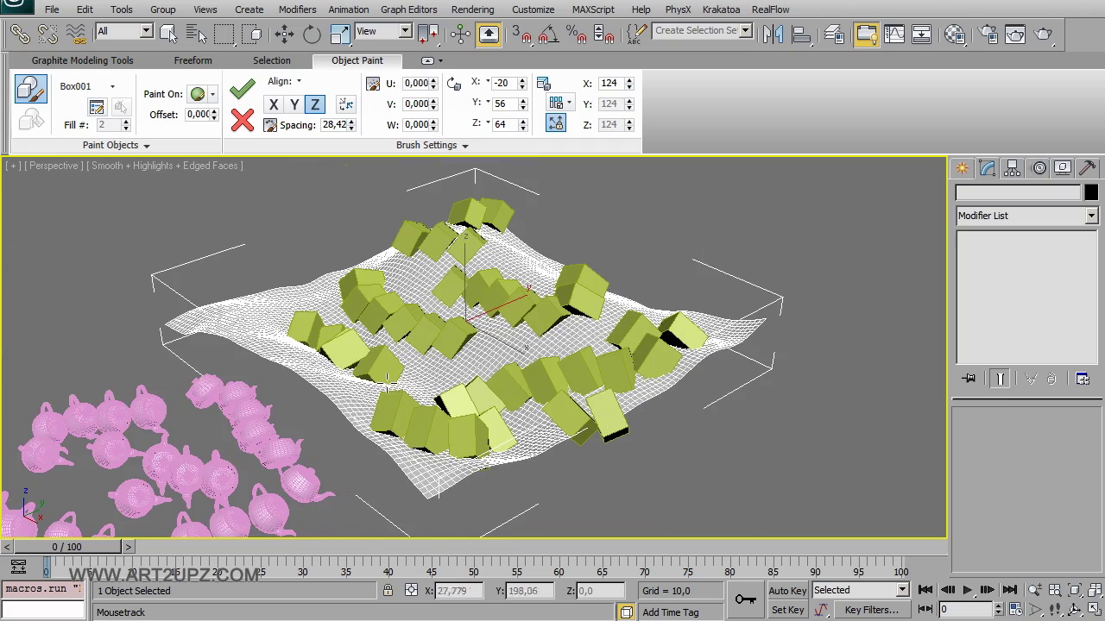
{"action": "right_click", "coordinate": [357, 253]}
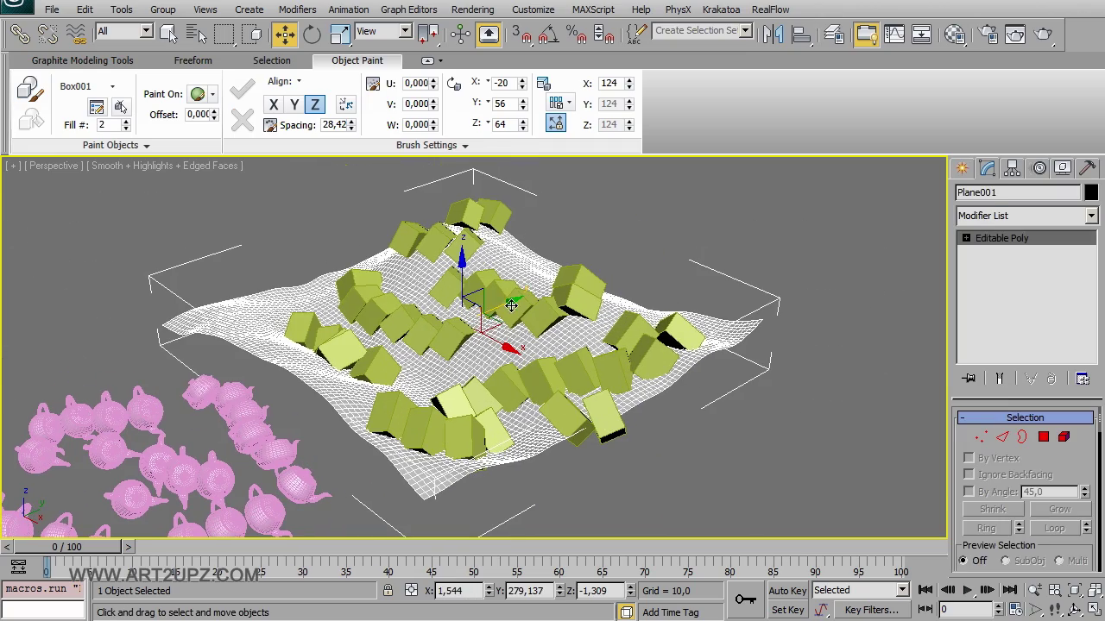
Move Plane001 up and right, clear of the painted boxes
{"action": "left_click_drag", "start_coordinate": [511, 305], "coordinate": [669, 314]}
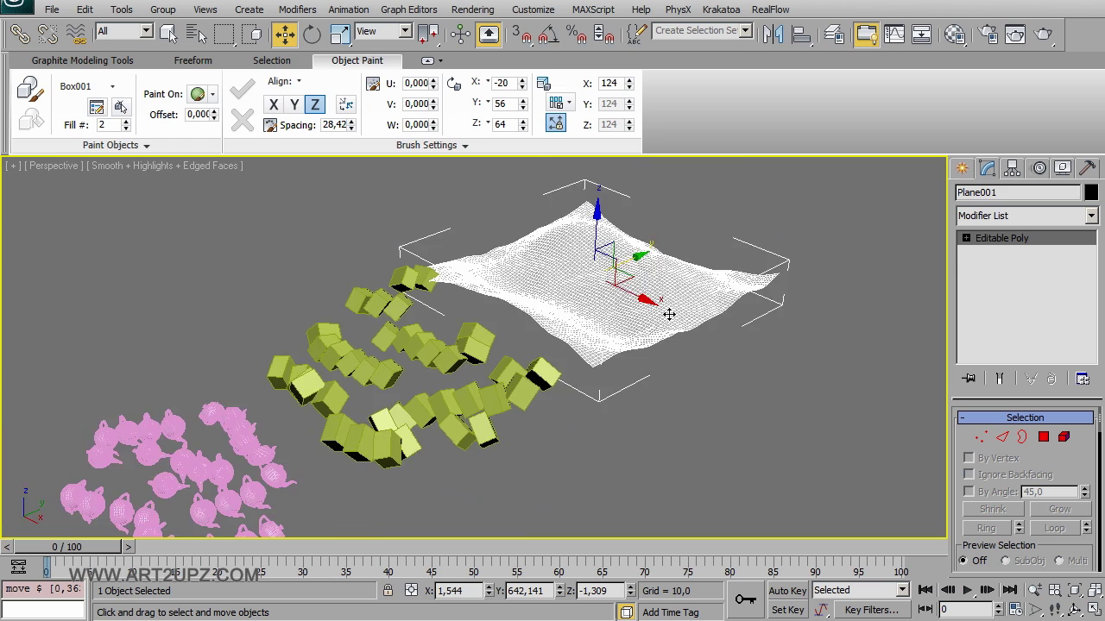
{"action": "middle_click_drag", "start_coordinate": [669, 314], "coordinate": [424, 374]}
{"action": "left_click_drag", "start_coordinate": [474, 303], "coordinate": [561, 275]}
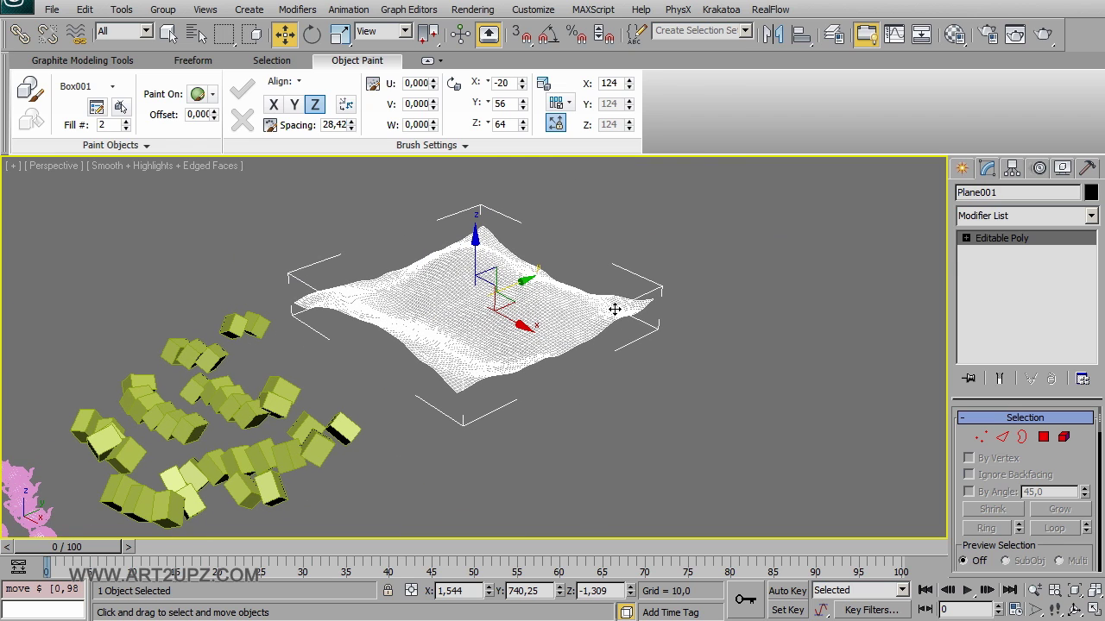
{"action": "mouse_move", "coordinate": [597, 331]}
{"action": "middle_mouse_down"}
{"action": "mouse_move", "coordinate": [424, 370]}
{"action": "mouse_move", "coordinate": [544, 427]}
{"action": "middle_mouse_up"}
{"action": "scroll", "coordinate": [466, 358], "scroll_direction": "up", "scroll_amount": 3}
{"action": "scroll", "coordinate": [466, 354], "scroll_direction": "down", "scroll_amount": 2}
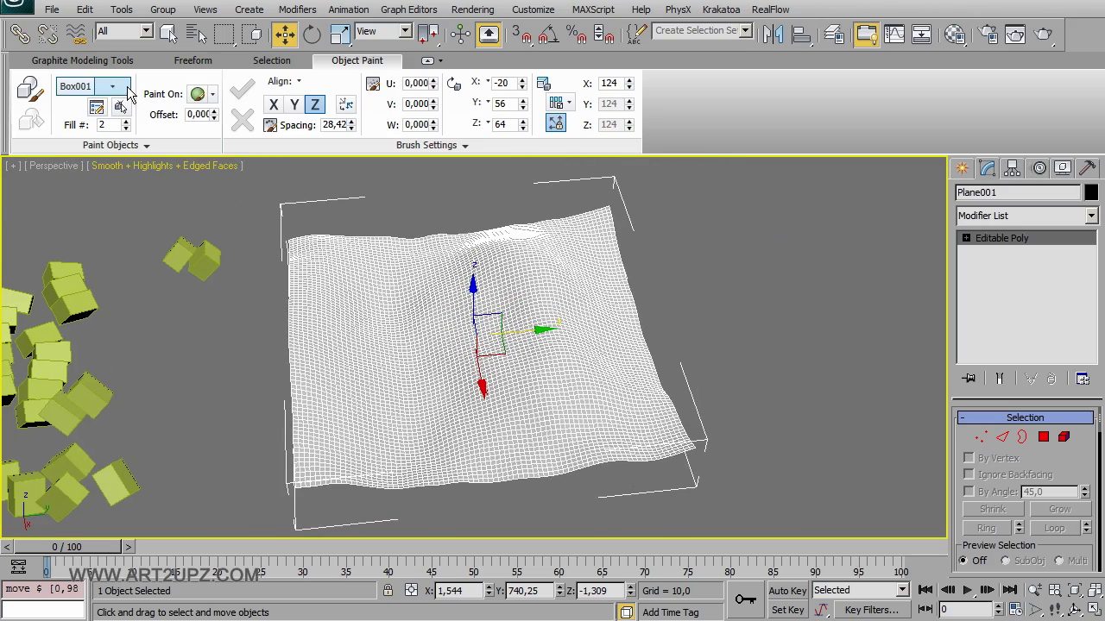
Add Cylinder001 to the paint objects list
{"action": "left_click", "coordinate": [121, 107]}
{"action": "middle_click_drag", "start_coordinate": [222, 361], "coordinate": [664, 384]}
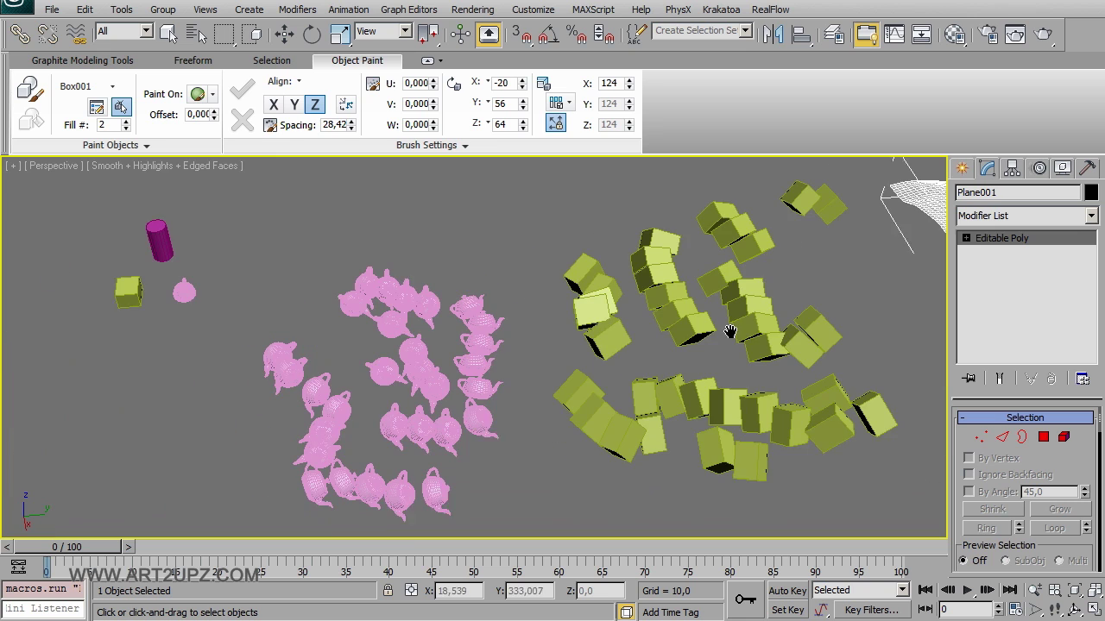
{"action": "left_click", "coordinate": [175, 246]}
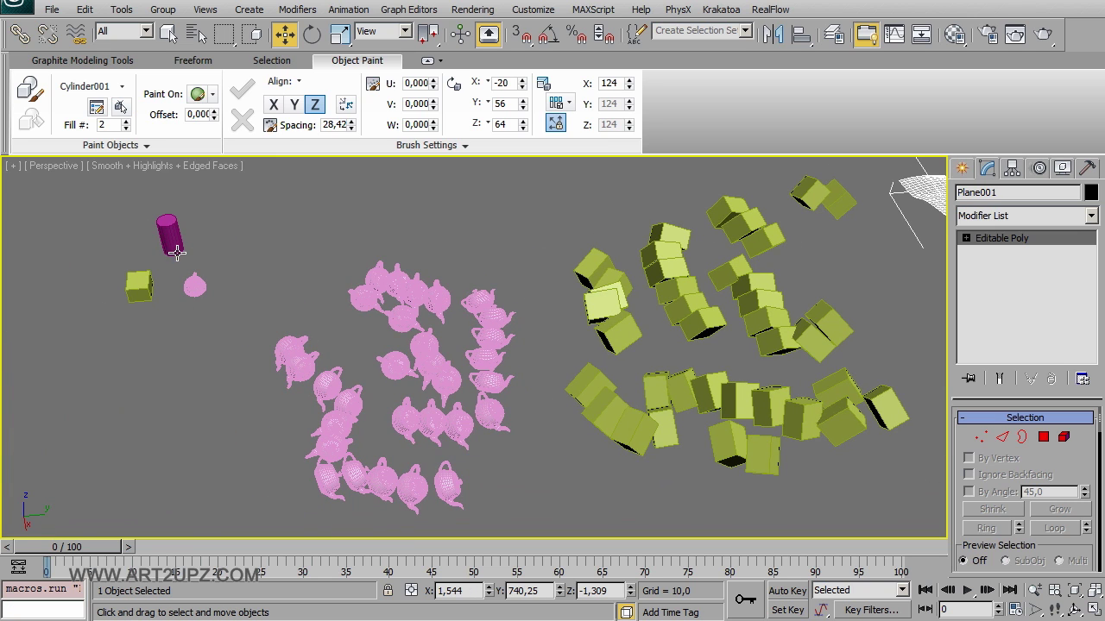
{"action": "left_click", "coordinate": [99, 109]}
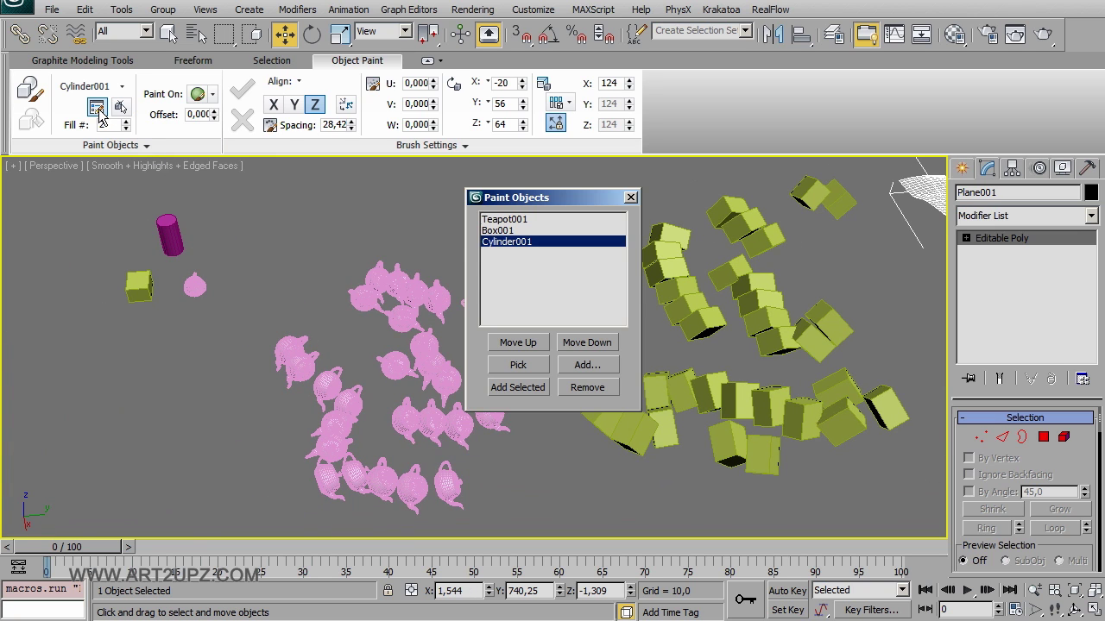
{"action": "left_click", "coordinate": [633, 200]}
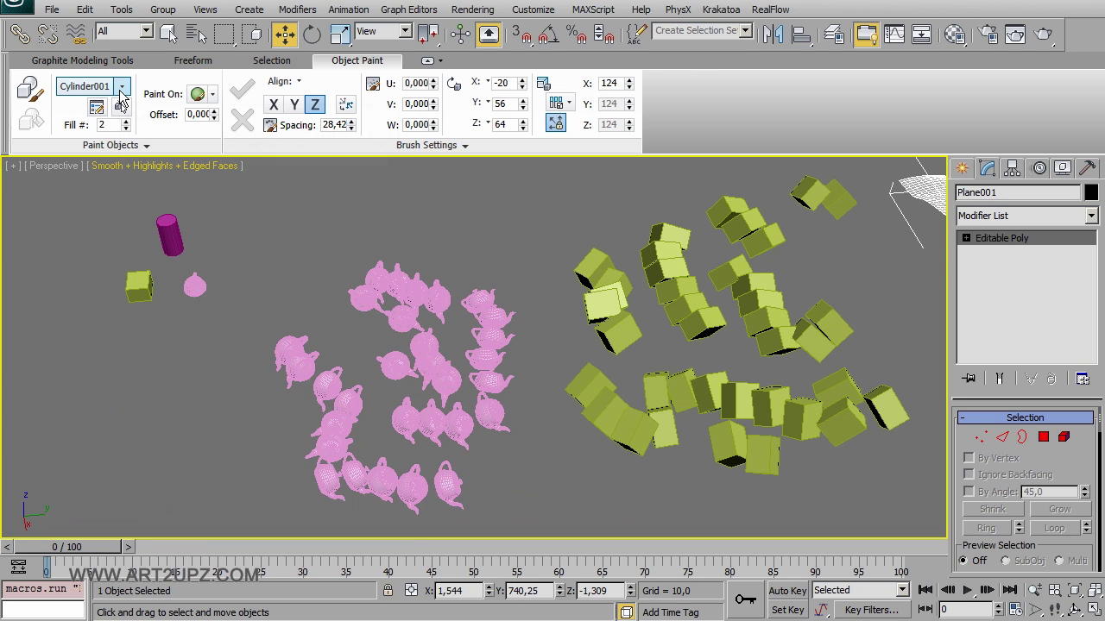
Set Paint Objects to All, Randomly and frame Plane001 in the viewport
{"action": "left_click", "coordinate": [97, 86]}
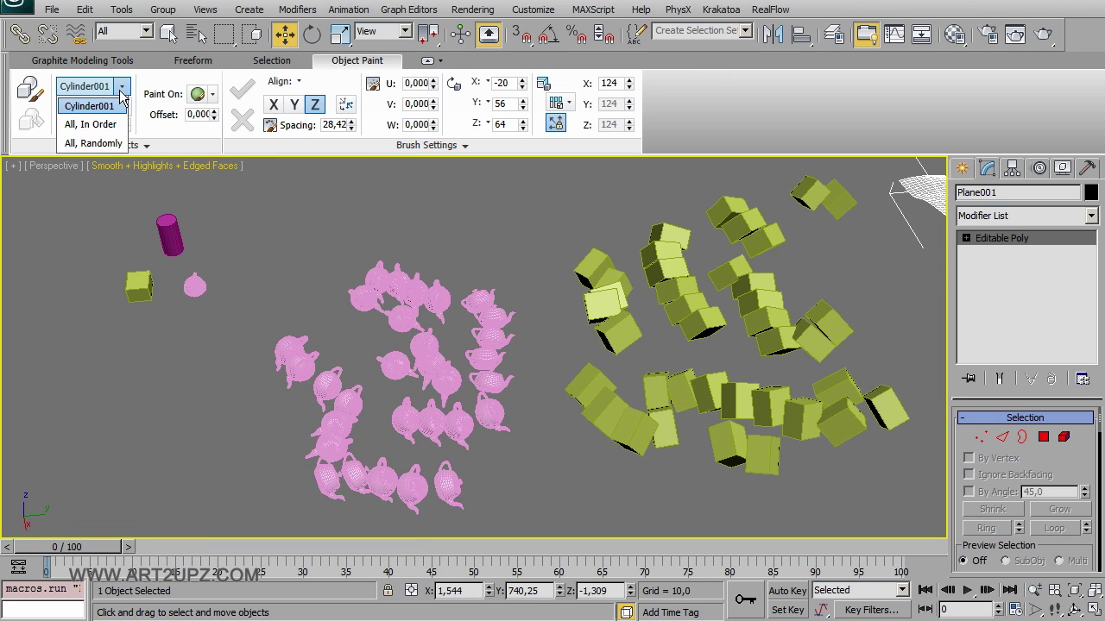
{"action": "left_click", "coordinate": [103, 145]}
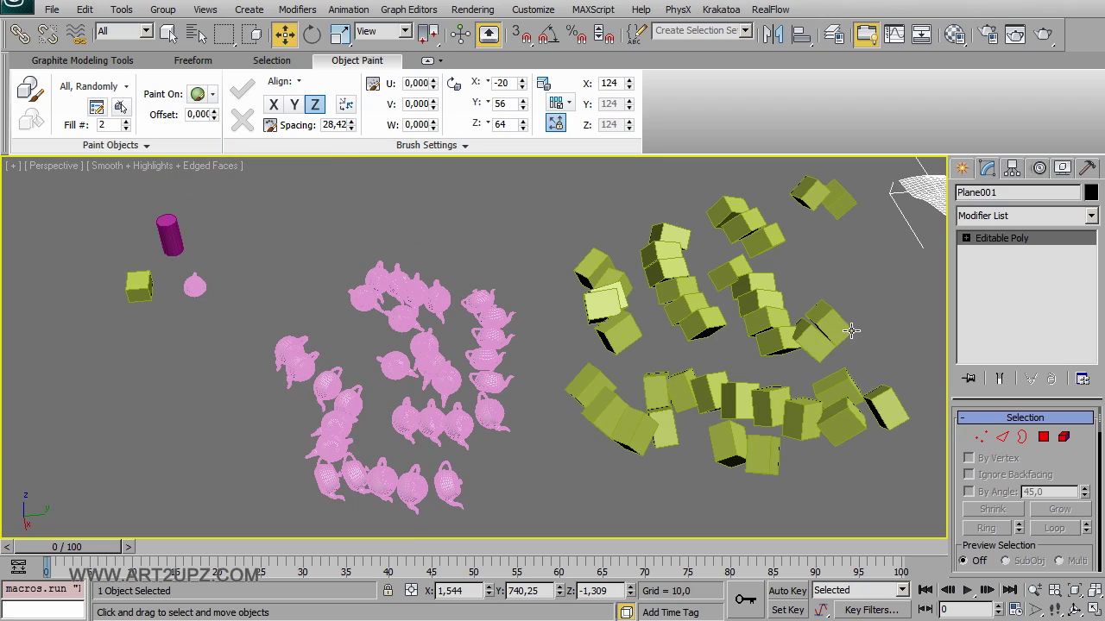
{"action": "scroll", "coordinate": [636, 327], "scroll_direction": "down", "scroll_amount": 2}
{"action": "middle_click_drag", "start_coordinate": [636, 328], "coordinate": [685, 316]}
{"action": "scroll", "coordinate": [685, 316], "scroll_direction": "up", "scroll_amount": 2}
{"action": "middle_click_drag", "start_coordinate": [601, 291], "coordinate": [495, 287]}
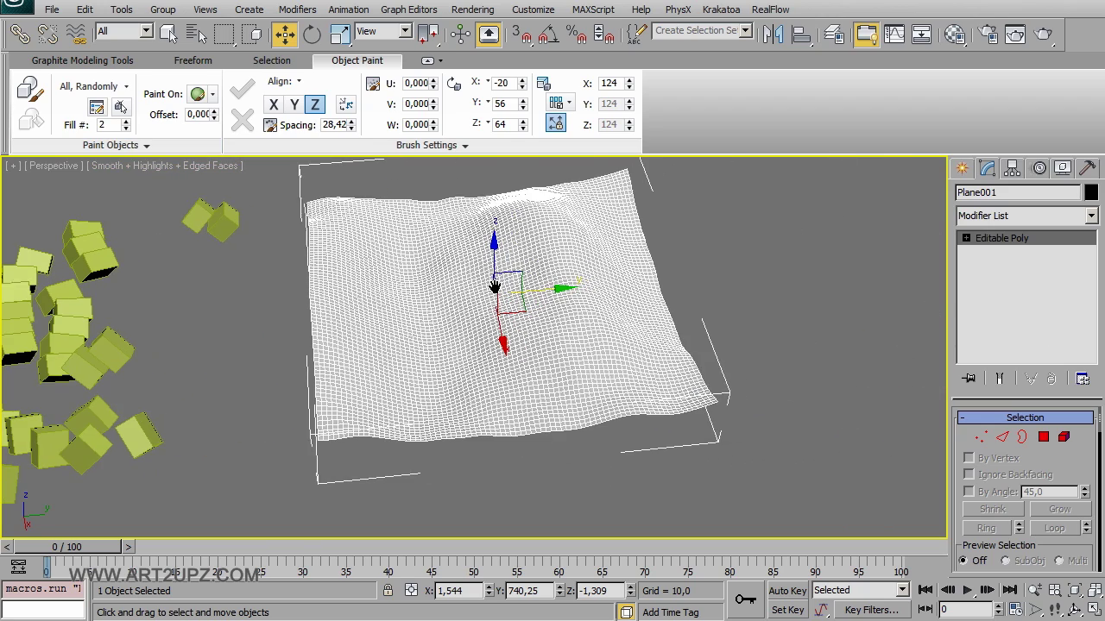
{"action": "scroll", "coordinate": [760, 288], "scroll_direction": "up", "scroll_amount": 1}
{"action": "scroll", "coordinate": [473, 391], "scroll_direction": "up", "scroll_amount": 2}
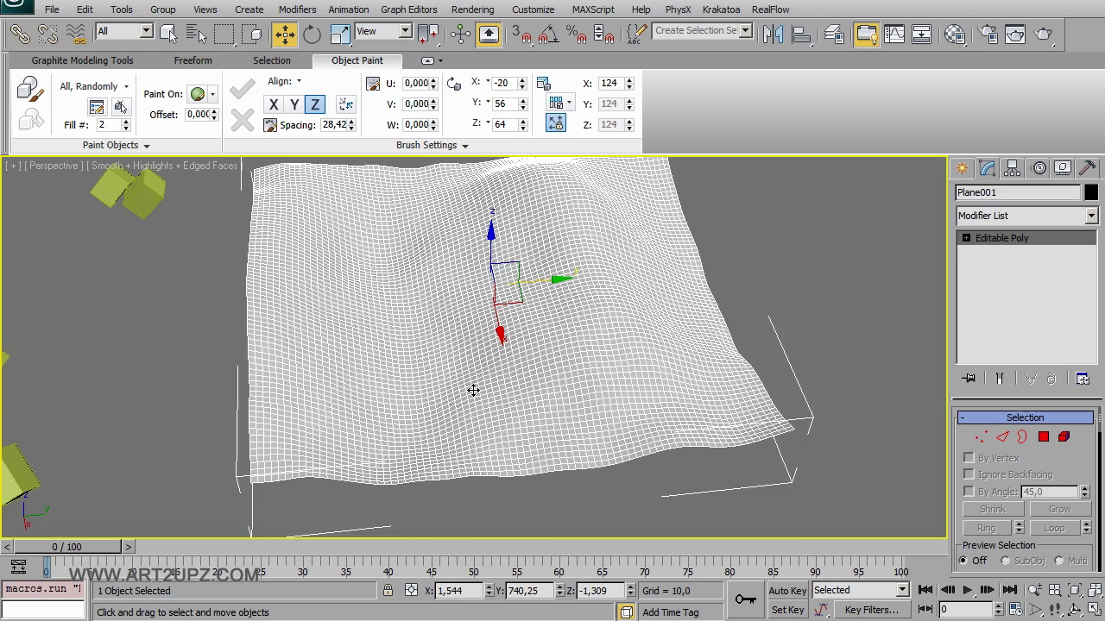
{"action": "middle_click_drag", "start_coordinate": [728, 316], "coordinate": [684, 348]}
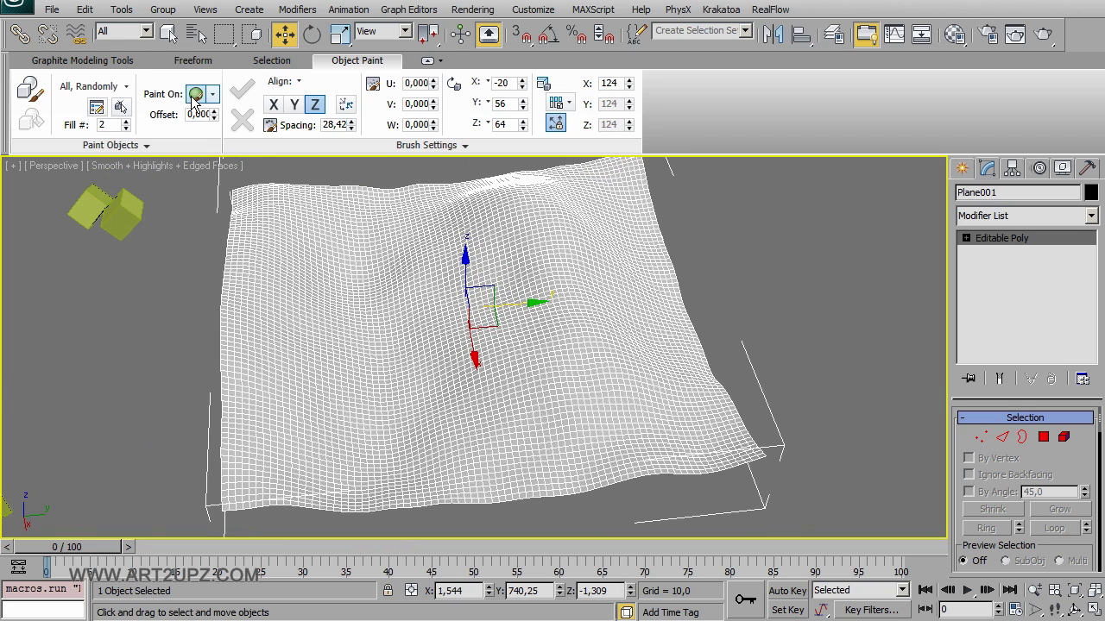
Paint strokes and clusters of mixed teapots, boxes and cylinders across the wavy plane
{"action": "left_click", "coordinate": [30, 88]}
{"action": "mouse_move", "coordinate": [268, 201]}
{"action": "left_mouse_down"}
{"action": "mouse_move", "coordinate": [295, 346]}
{"action": "mouse_move", "coordinate": [427, 332]}
{"action": "left_mouse_up"}
{"action": "left_click_drag", "start_coordinate": [466, 428], "coordinate": [569, 349]}
{"action": "left_click", "coordinate": [319, 445]}
{"action": "left_click_drag", "start_coordinate": [576, 274], "coordinate": [466, 235]}
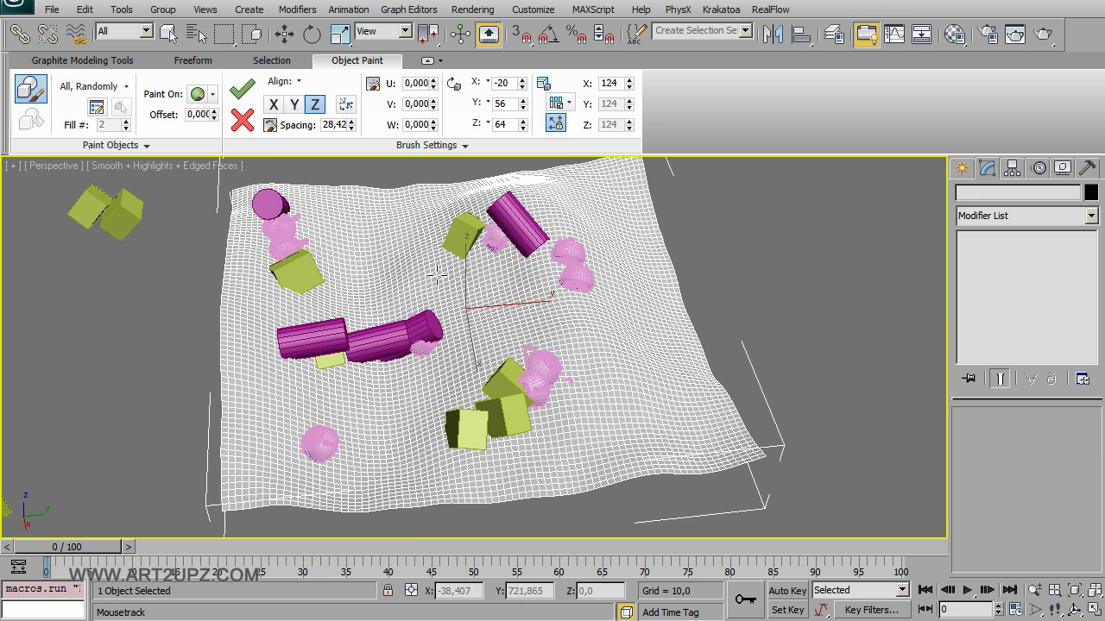
{"action": "left_click", "coordinate": [401, 256]}
{"action": "left_click_drag", "start_coordinate": [660, 315], "coordinate": [664, 393]}
{"action": "left_click_drag", "start_coordinate": [595, 414], "coordinate": [536, 436]}
{"action": "left_click", "coordinate": [358, 414]}
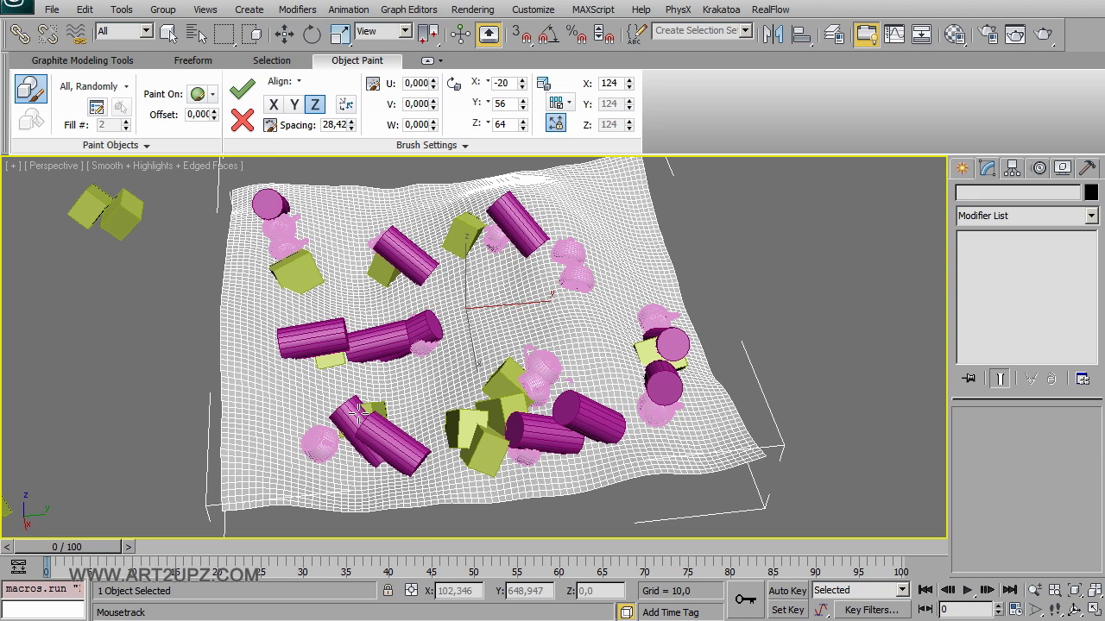
{"action": "left_click", "coordinate": [278, 402]}
{"action": "left_click_drag", "start_coordinate": [614, 186], "coordinate": [598, 333]}
Set painted object rotation to X 13, Y 0 and switch scaling to a range mode
{"action": "mouse_move", "coordinate": [522, 83]}
{"action": "left_mouse_down"}
{"action": "mouse_move", "coordinate": [522, 73]}
{"action": "mouse_move", "coordinate": [522, 120]}
{"action": "left_mouse_up"}
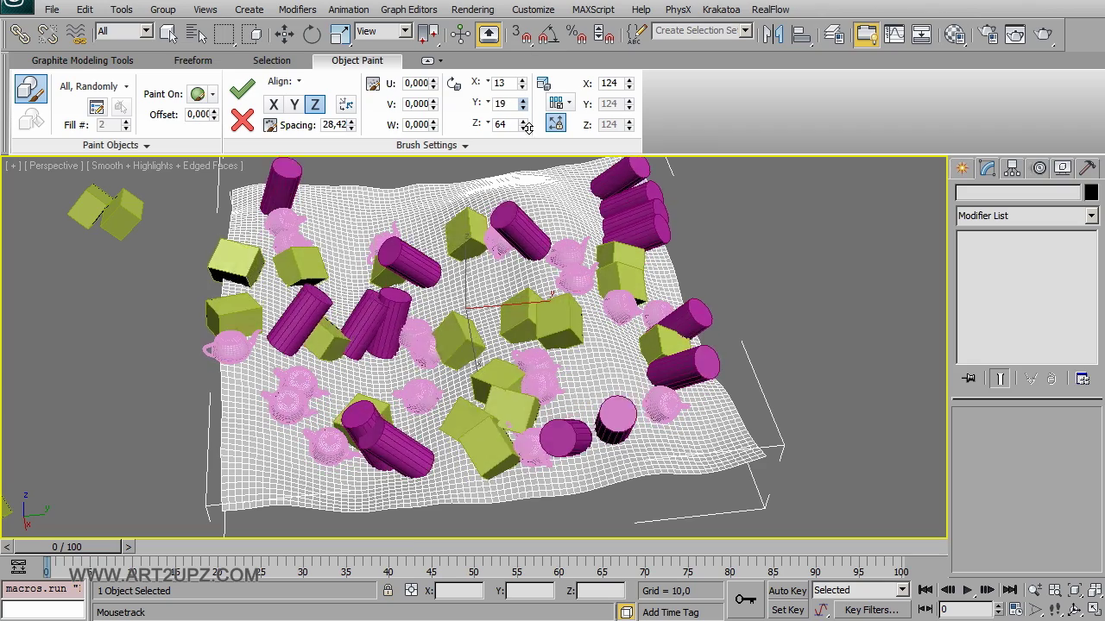
{"action": "right_click", "coordinate": [522, 104]}
{"action": "left_click_drag", "start_coordinate": [630, 86], "coordinate": [630, 77]}
{"action": "left_click", "coordinate": [562, 103]}
{"action": "left_click", "coordinate": [589, 160]}
{"action": "left_click", "coordinate": [561, 103]}
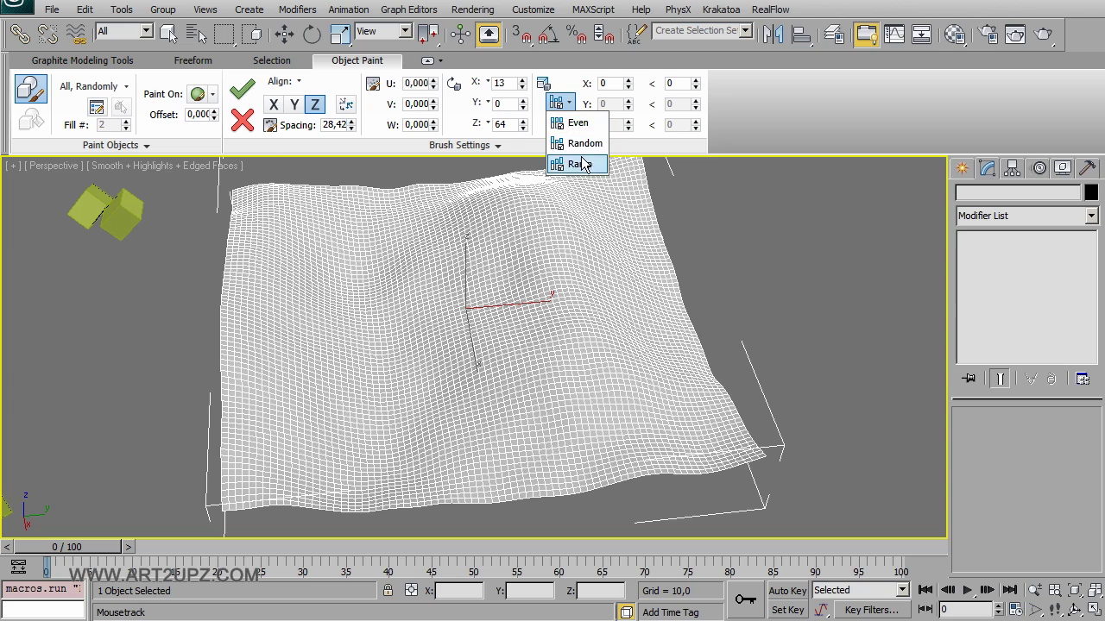
{"action": "left_click", "coordinate": [587, 165]}
Unlock the scale axes and adjust the X, Y and Z size ranges for non-uniform objects
{"action": "mouse_move", "coordinate": [696, 89]}
{"action": "left_mouse_down"}
{"action": "mouse_move", "coordinate": [634, 116]}
{"action": "mouse_move", "coordinate": [629, 108]}
{"action": "left_mouse_up"}
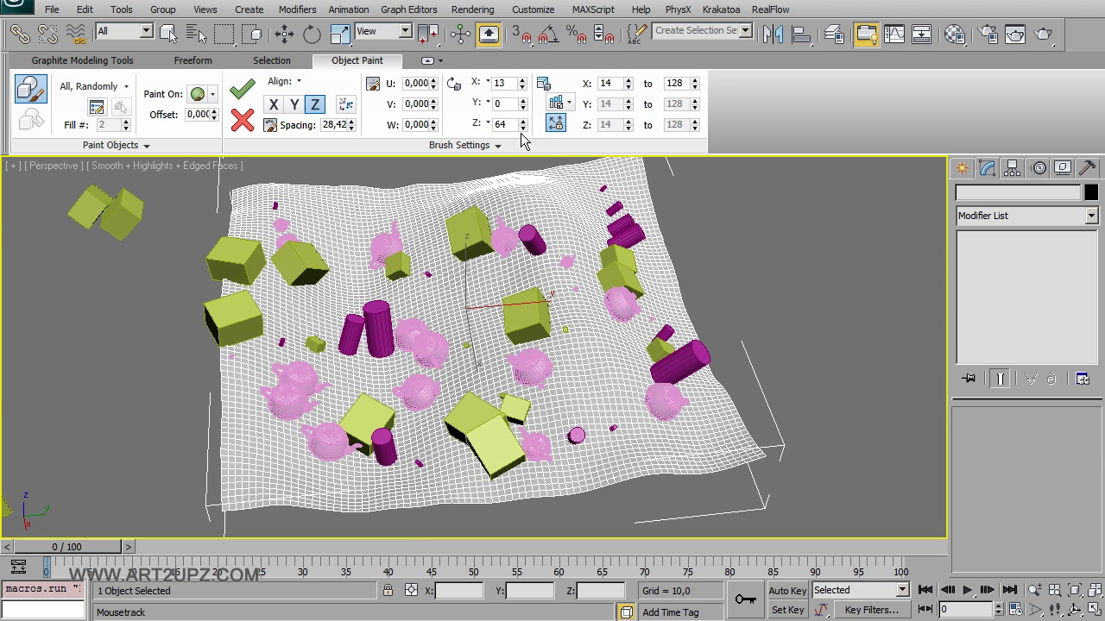
{"action": "left_click", "coordinate": [556, 124]}
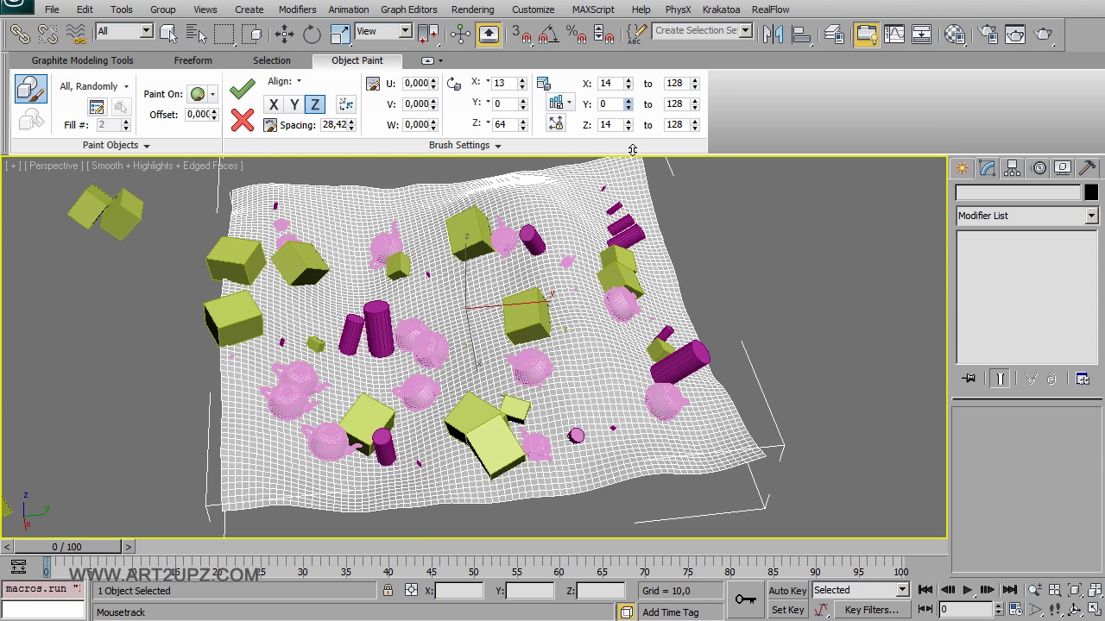
{"action": "left_click_drag", "start_coordinate": [628, 103], "coordinate": [634, 69]}
{"action": "mouse_move", "coordinate": [695, 104]}
{"action": "left_mouse_down"}
{"action": "mouse_move", "coordinate": [694, 119]}
{"action": "mouse_move", "coordinate": [694, 103]}
{"action": "left_mouse_up"}
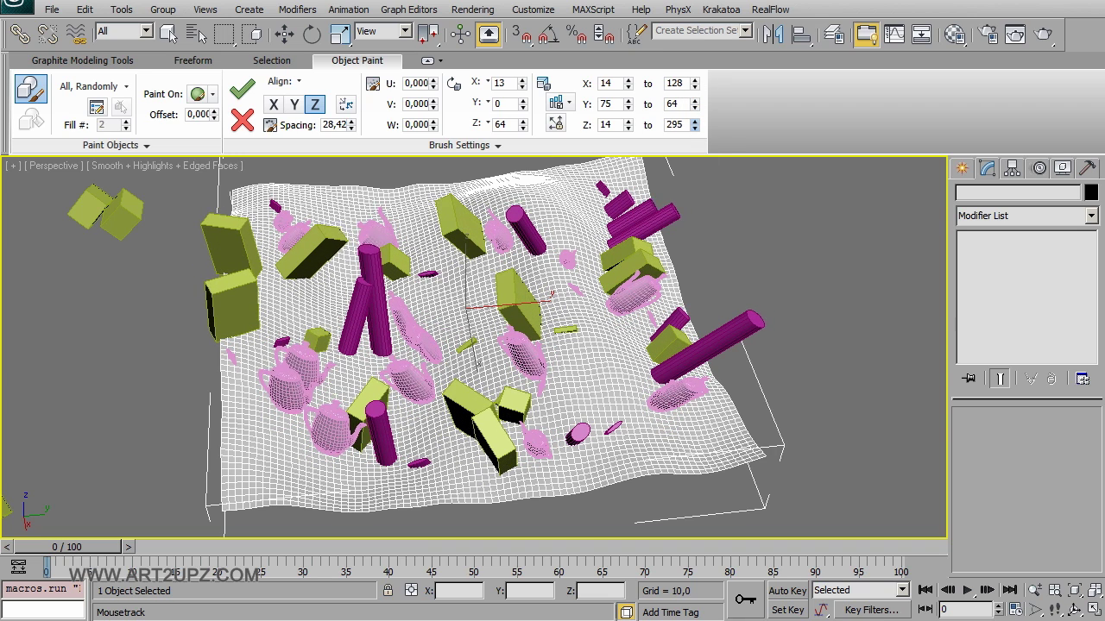
{"action": "left_click_drag", "start_coordinate": [628, 124], "coordinate": [628, 107]}
Create a Scatter of the cylinder using the wavy plane as distribution object
{"action": "middle_click_drag", "start_coordinate": [518, 362], "coordinate": [480, 391], "text": "alt"}
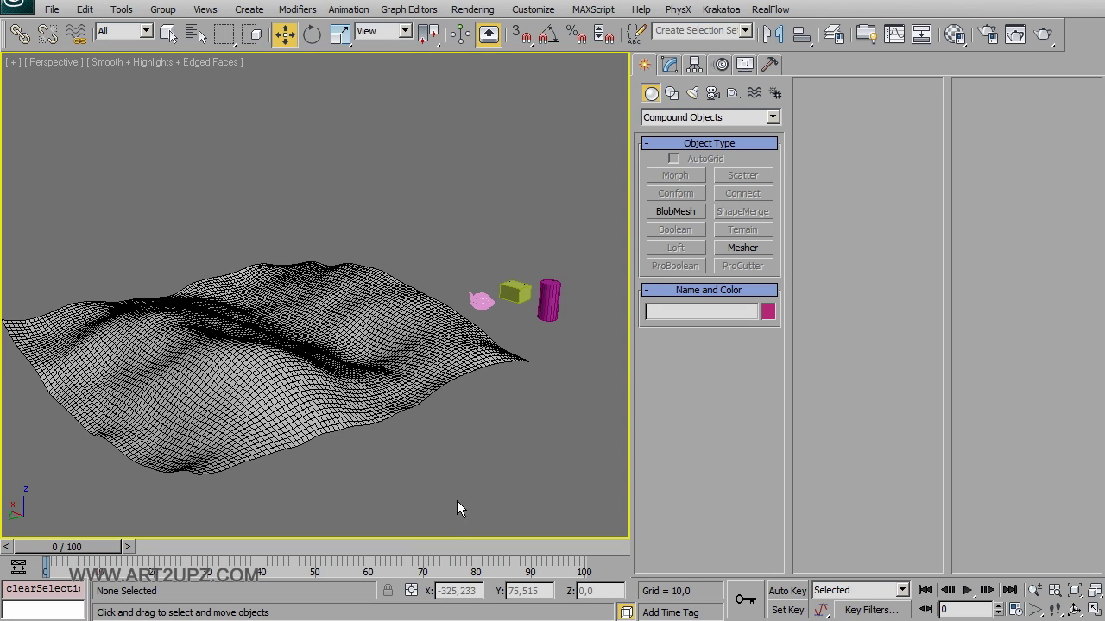
{"action": "left_click", "coordinate": [545, 304]}
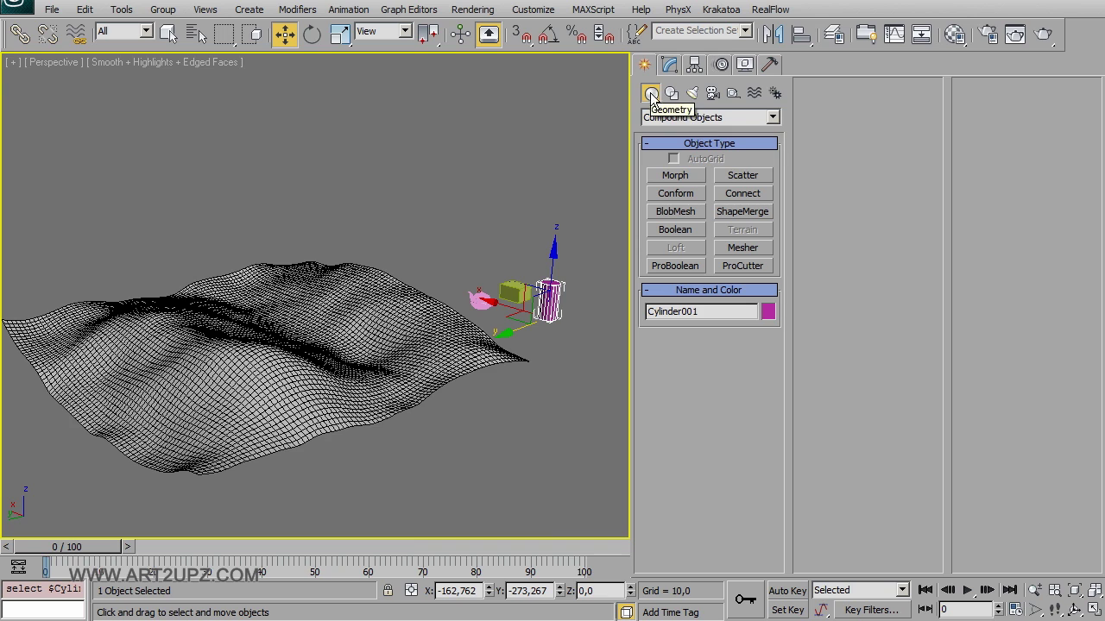
{"action": "left_click", "coordinate": [695, 119]}
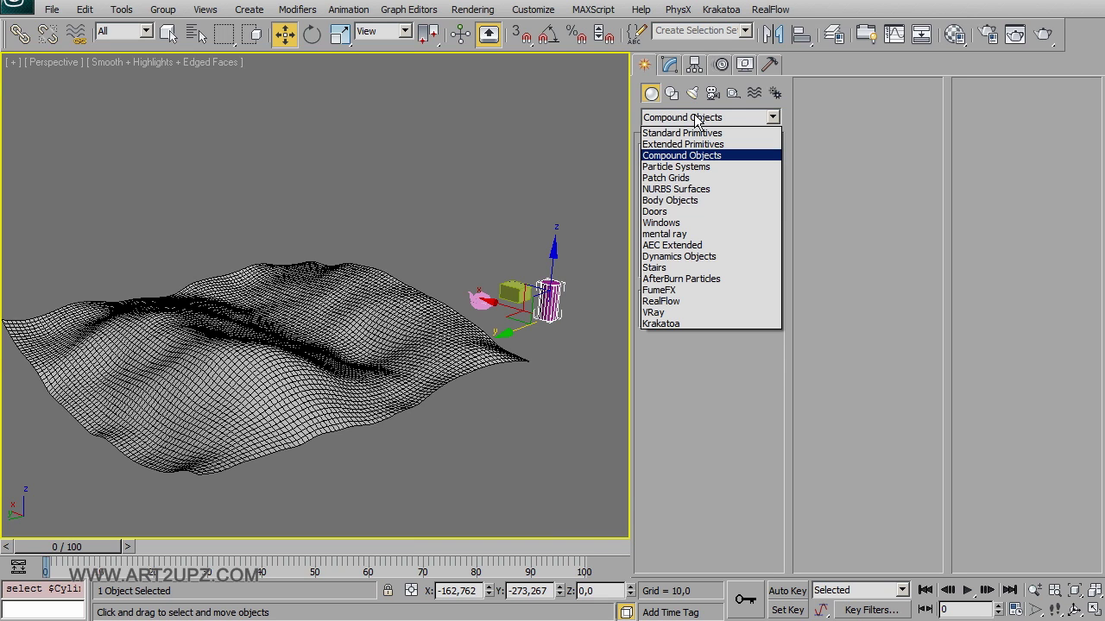
{"action": "left_click", "coordinate": [695, 116]}
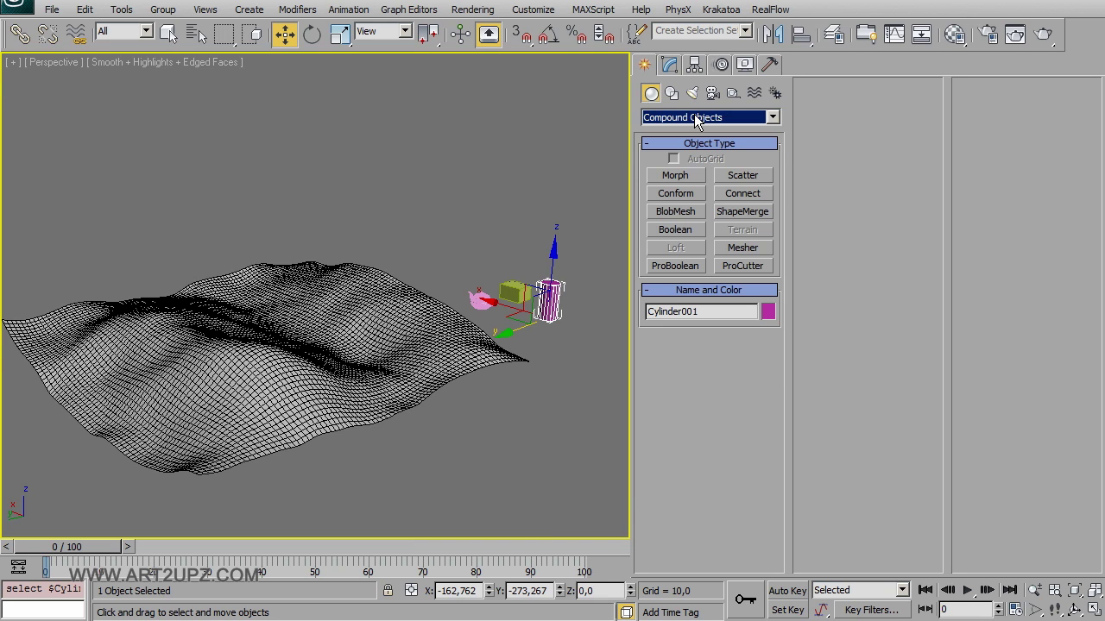
{"action": "left_click", "coordinate": [747, 175]}
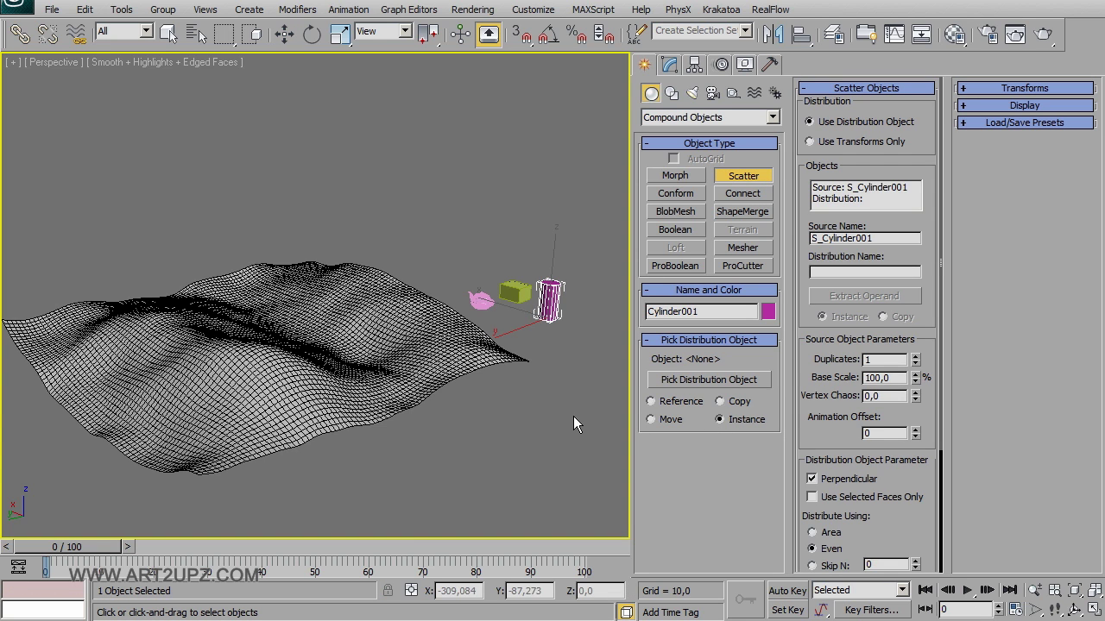
{"action": "left_click", "coordinate": [703, 382]}
{"action": "left_click", "coordinate": [343, 373]}
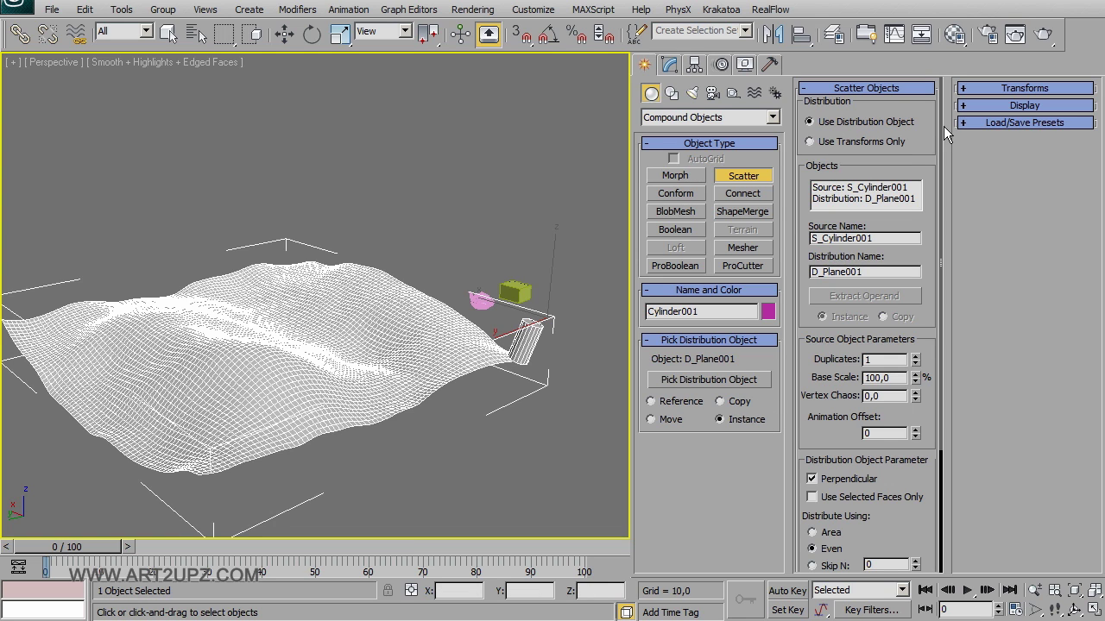
{"action": "left_click", "coordinate": [838, 143]}
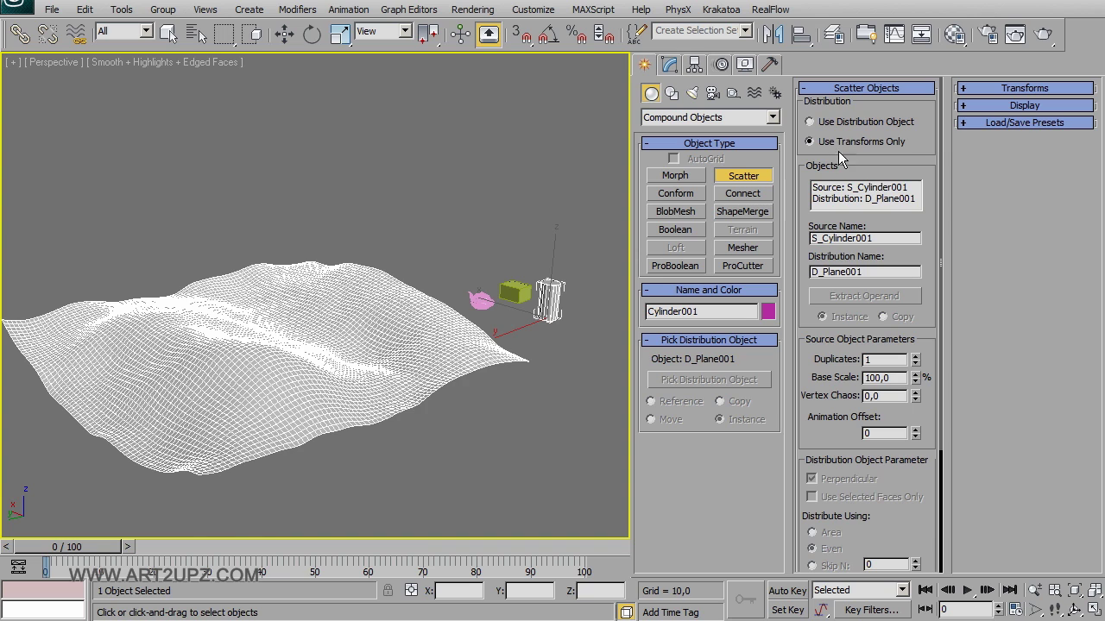
{"action": "left_click", "coordinate": [826, 126]}
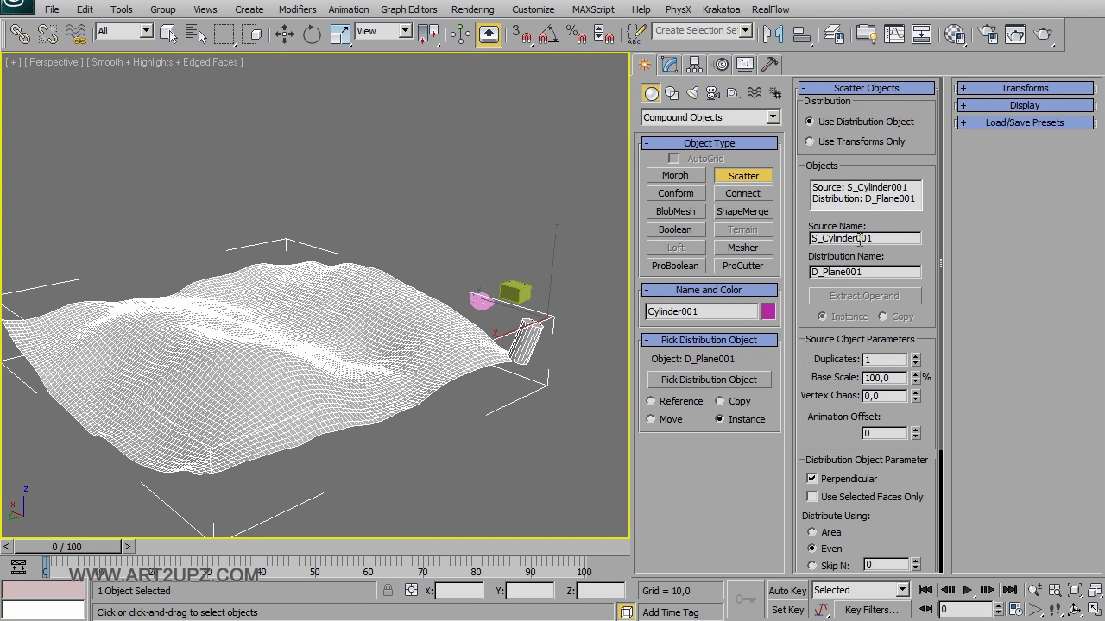
Raise Duplicates to 48 and set Base Scale to 100
{"action": "left_click", "coordinate": [916, 356]}
{"action": "left_click", "coordinate": [916, 357]}
{"action": "left_click", "coordinate": [916, 357]}
{"action": "left_click", "coordinate": [916, 356]}
{"action": "left_click", "coordinate": [916, 357]}
{"action": "left_click", "coordinate": [916, 357]}
{"action": "mouse_move", "coordinate": [915, 357]}
{"action": "left_mouse_down"}
{"action": "mouse_move", "coordinate": [914, 309]}
{"action": "mouse_move", "coordinate": [916, 321]}
{"action": "left_mouse_up"}
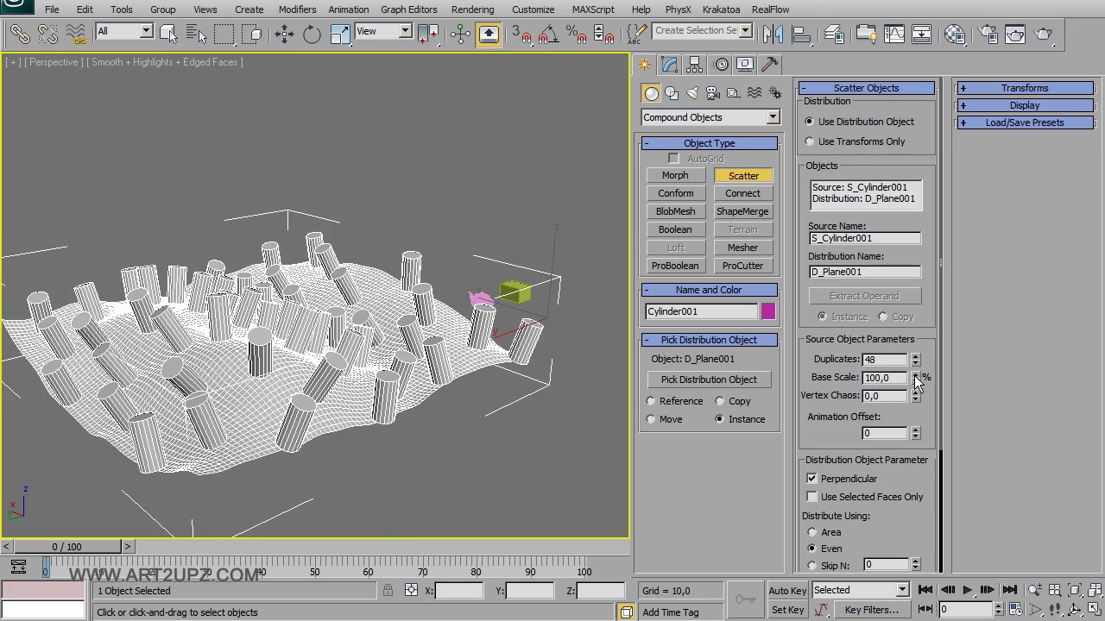
{"action": "mouse_move", "coordinate": [916, 377]}
{"action": "left_mouse_down"}
{"action": "mouse_move", "coordinate": [892, 429]}
{"action": "mouse_move", "coordinate": [1091, 396]}
{"action": "left_mouse_up"}
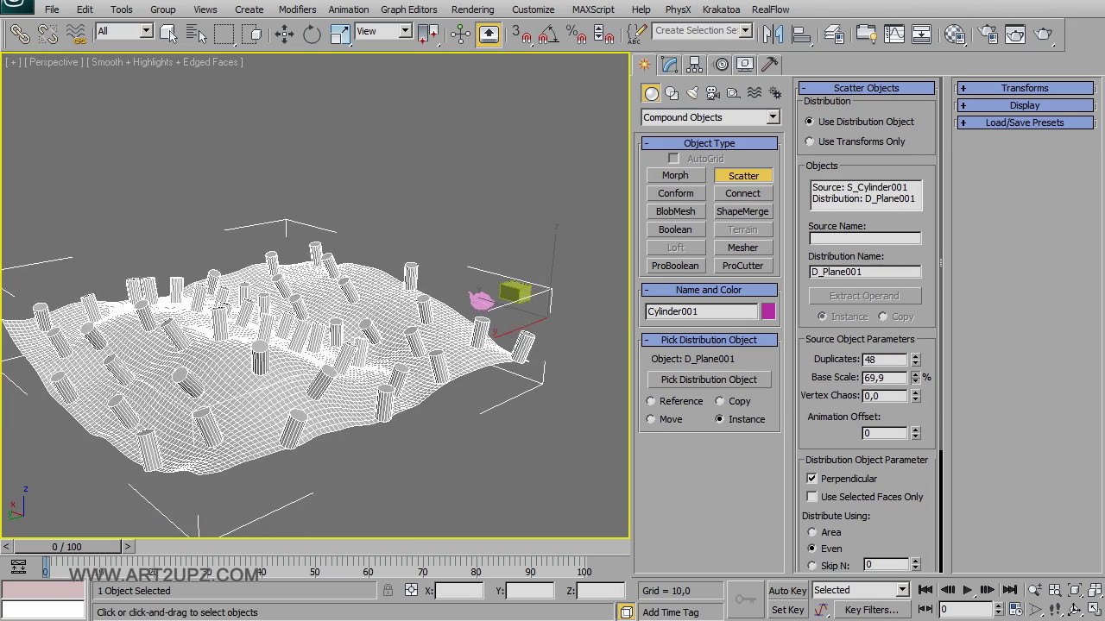
{"action": "type", "text": "100"}
{"action": "key", "text": "Return"}
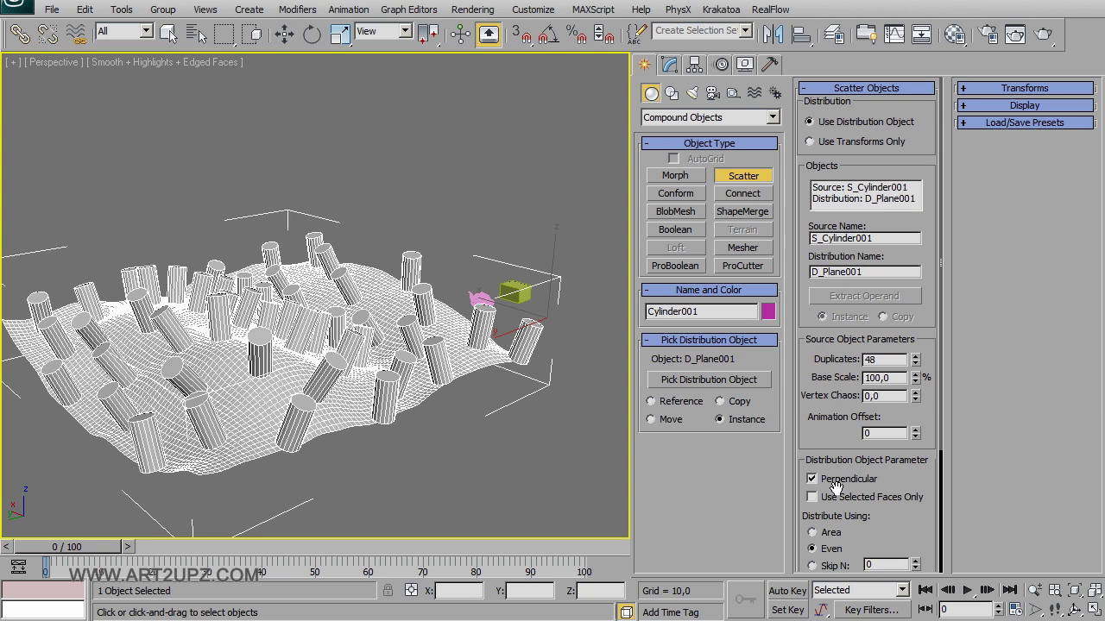
{"action": "left_click_drag", "start_coordinate": [835, 488], "coordinate": [811, 354]}
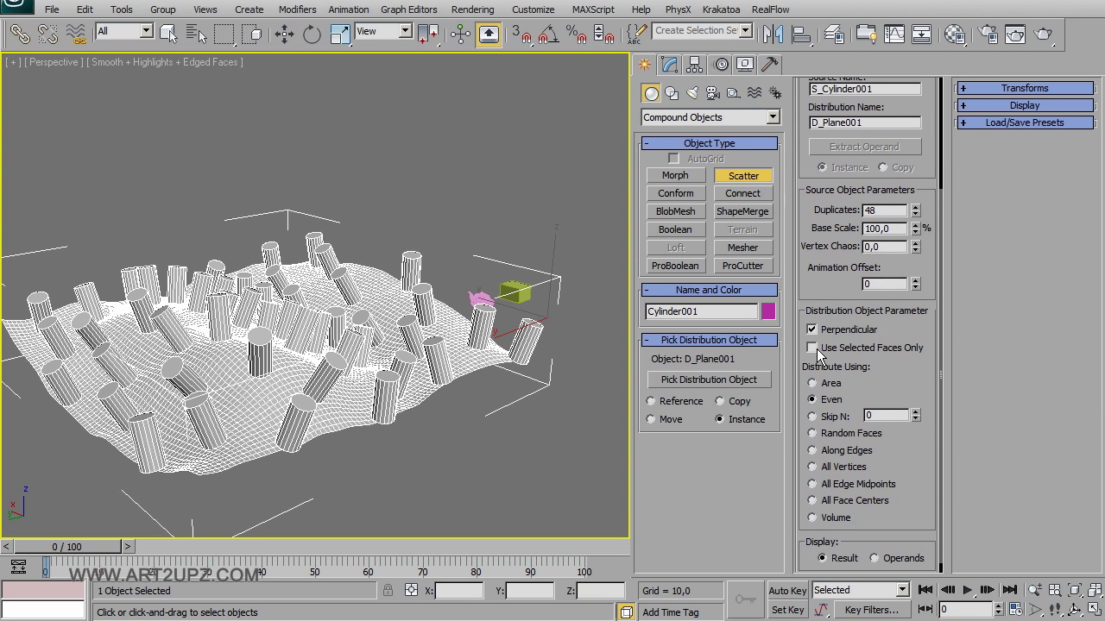
Toggle Use Selected Faces Only on and off, then compare Area and Even distribution
{"action": "left_click", "coordinate": [812, 348]}
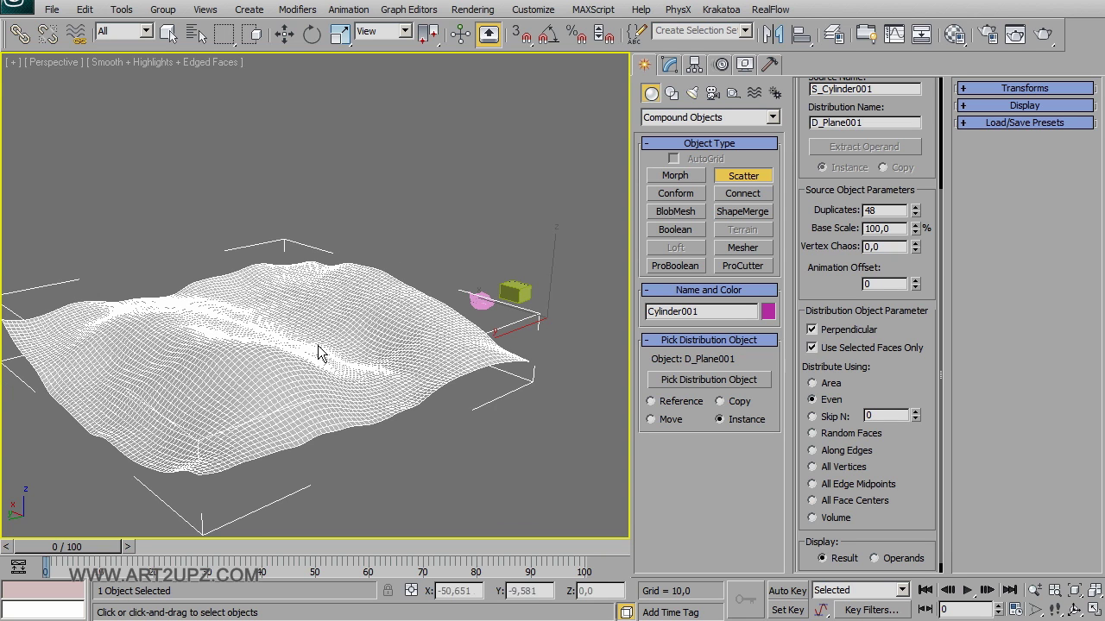
{"action": "left_click", "coordinate": [812, 348]}
{"action": "scroll", "coordinate": [835, 393], "scroll_direction": "down", "scroll_amount": 1}
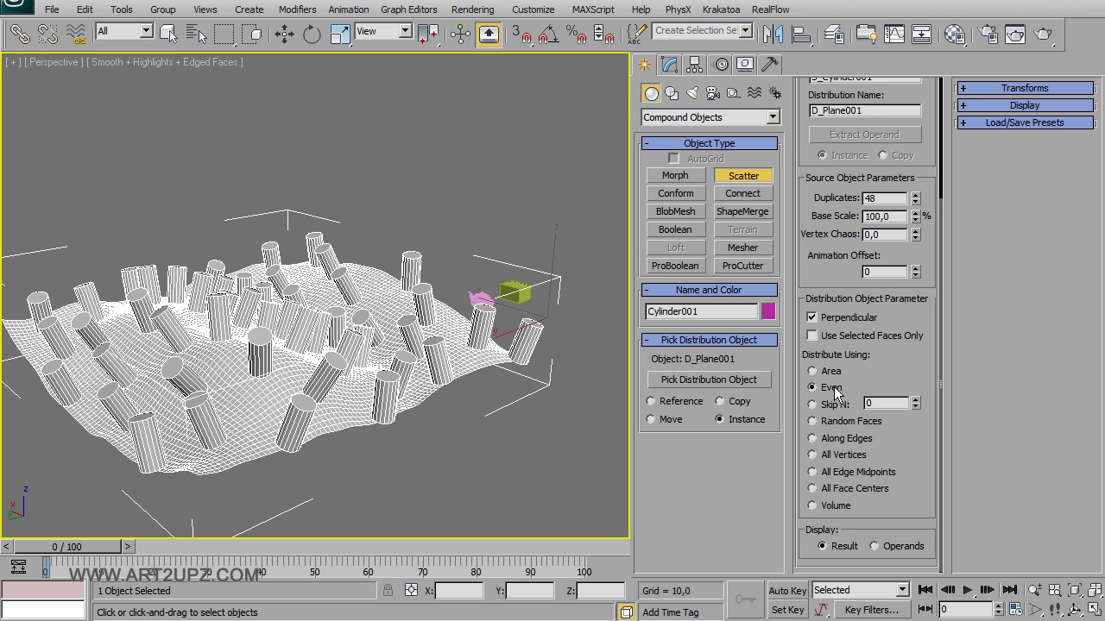
{"action": "left_click", "coordinate": [822, 373]}
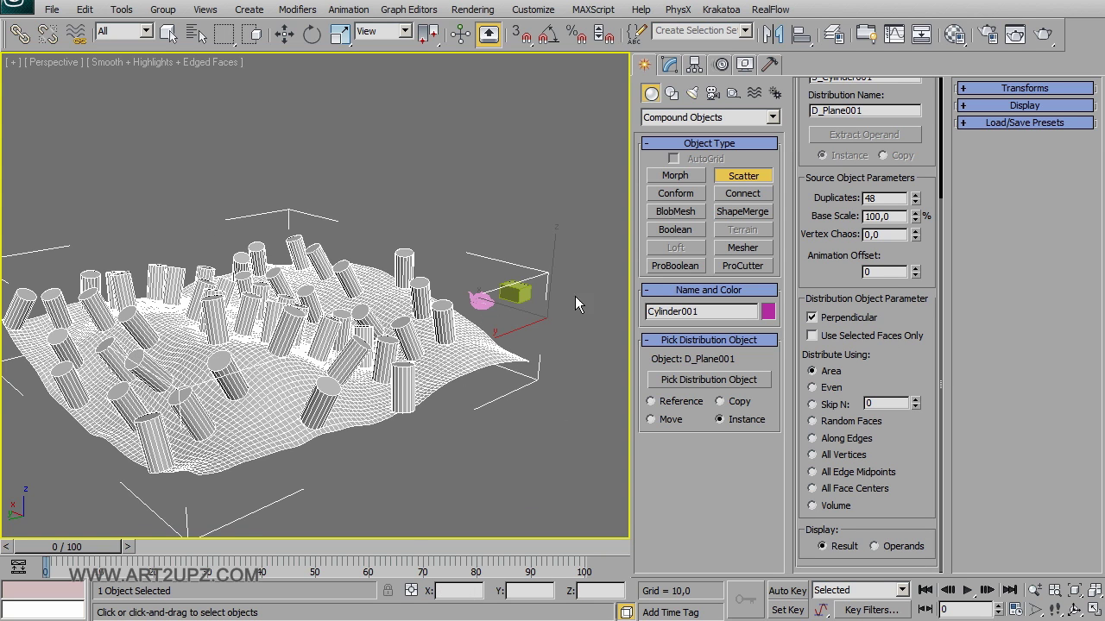
{"action": "left_click", "coordinate": [834, 389]}
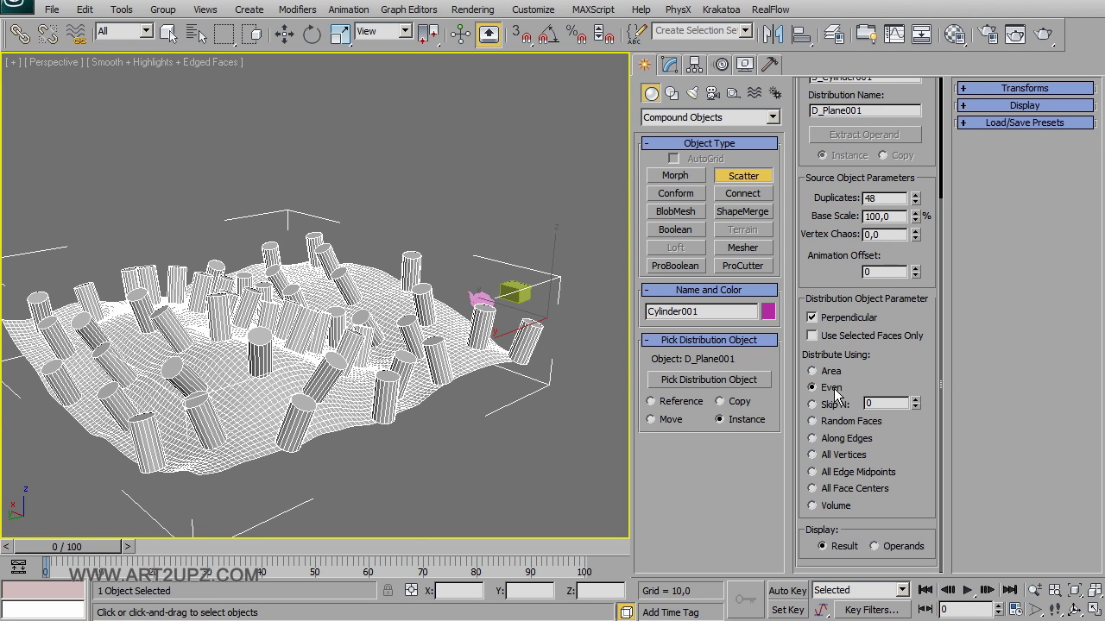
{"action": "scroll", "coordinate": [834, 388], "scroll_direction": "up", "scroll_amount": 2}
{"action": "scroll", "coordinate": [335, 388], "scroll_direction": "up", "scroll_amount": 1}
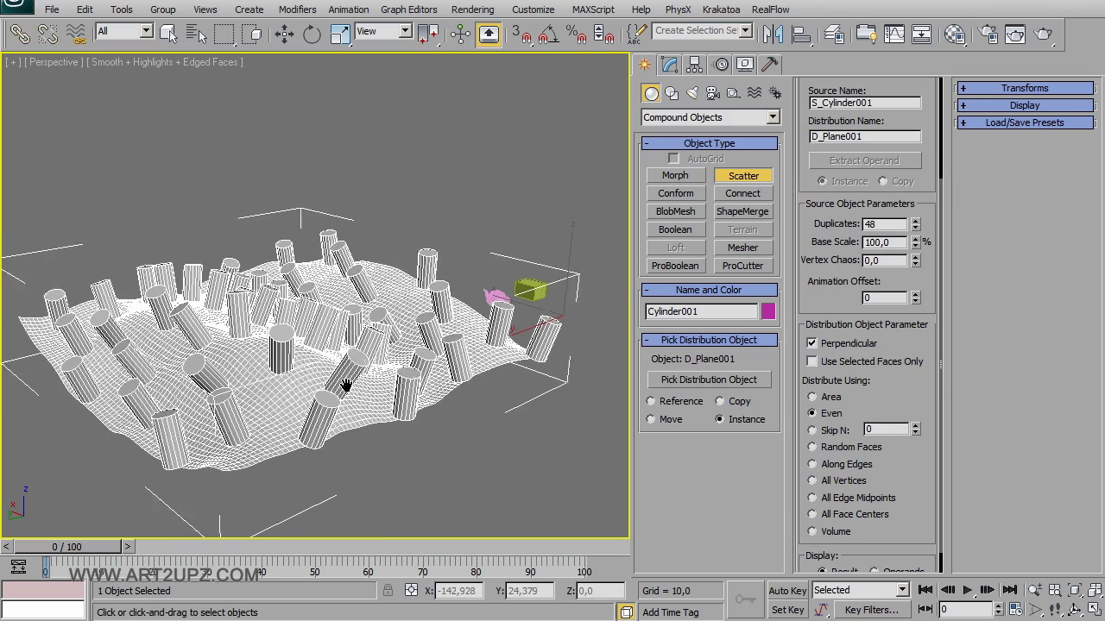
{"action": "scroll", "coordinate": [345, 384], "scroll_direction": "up", "scroll_amount": 2}
{"action": "scroll", "coordinate": [354, 382], "scroll_direction": "up", "scroll_amount": 1}
{"action": "scroll", "coordinate": [363, 379], "scroll_direction": "up", "scroll_amount": 1}
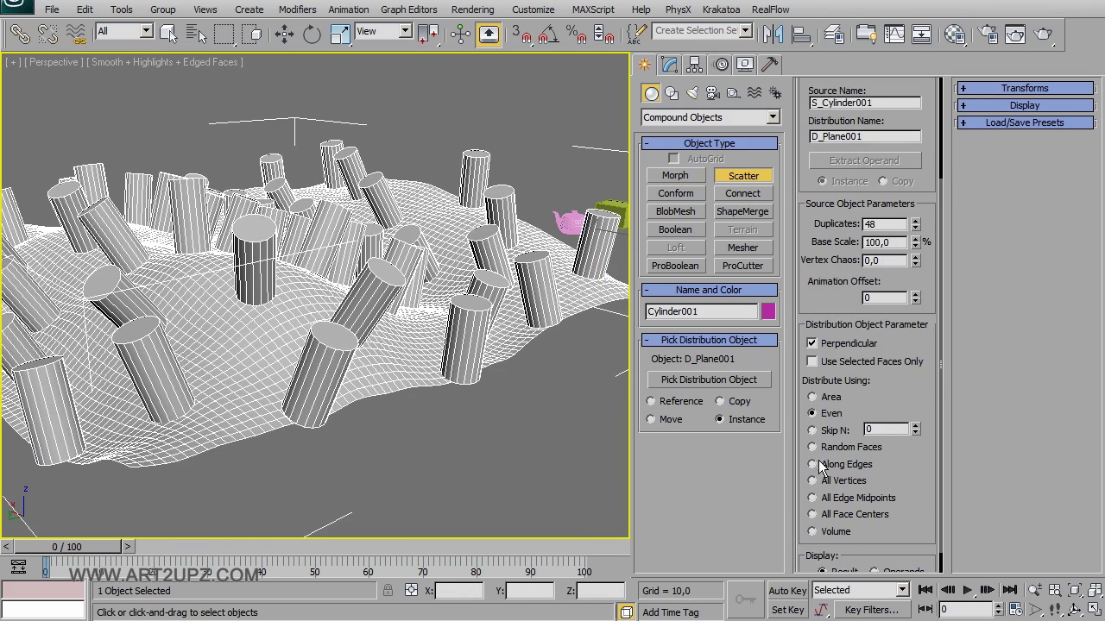
Try Random Faces, Along Edges and Volume distribution, ending on Area
{"action": "left_click", "coordinate": [813, 447]}
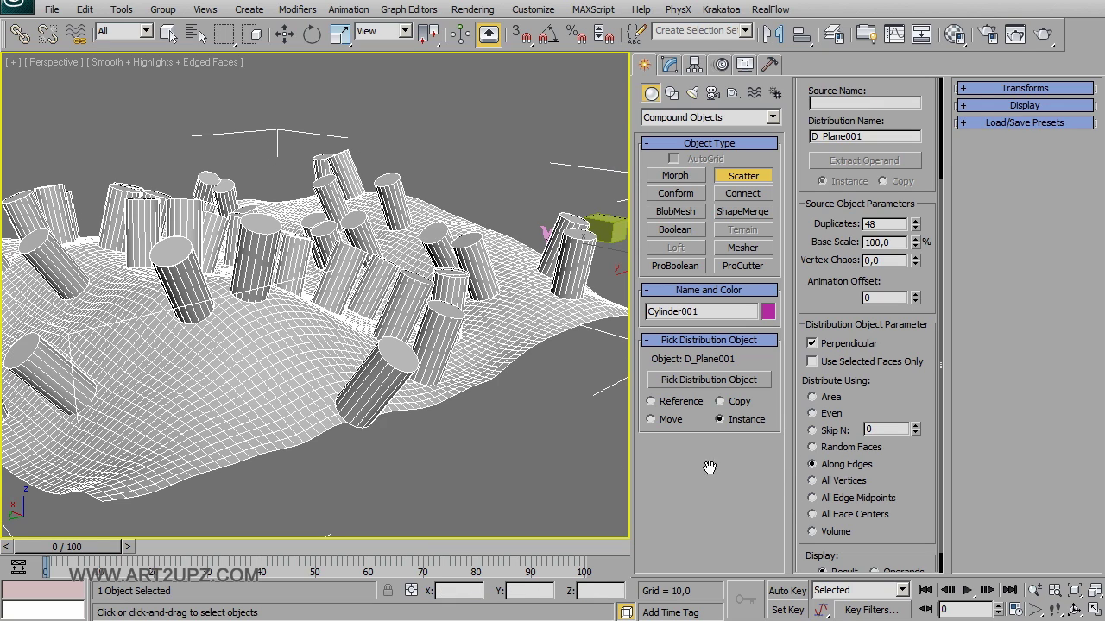
{"action": "middle_click_drag", "start_coordinate": [474, 427], "coordinate": [405, 452], "text": "alt"}
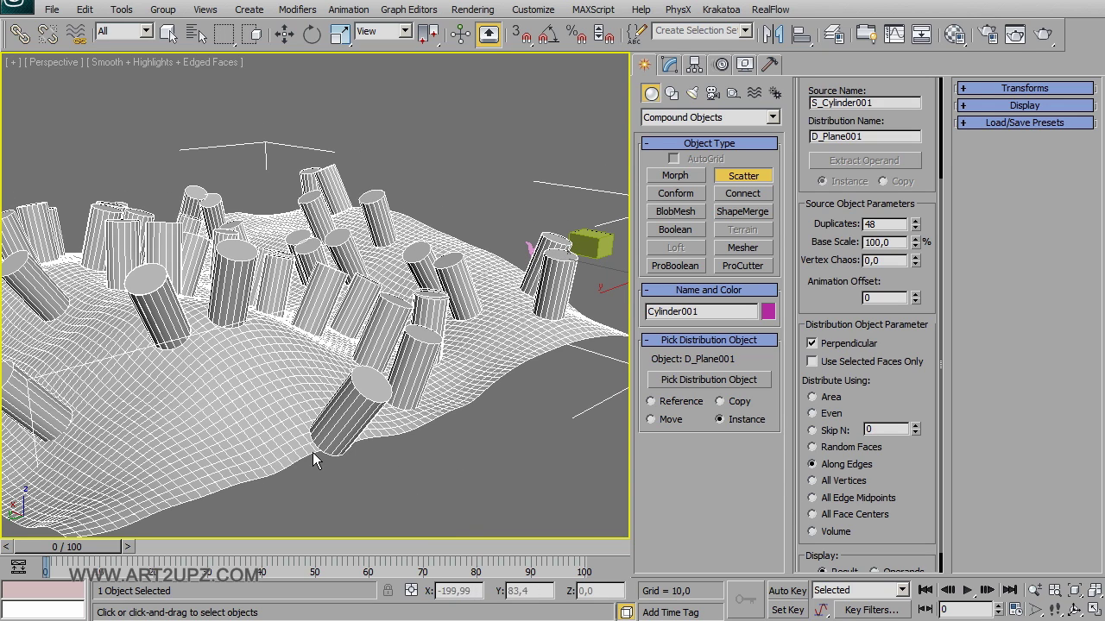
{"action": "scroll", "coordinate": [358, 427], "scroll_direction": "up", "scroll_amount": 1}
{"action": "scroll", "coordinate": [388, 358], "scroll_direction": "up", "scroll_amount": 2}
{"action": "scroll", "coordinate": [414, 414], "scroll_direction": "down", "scroll_amount": 1}
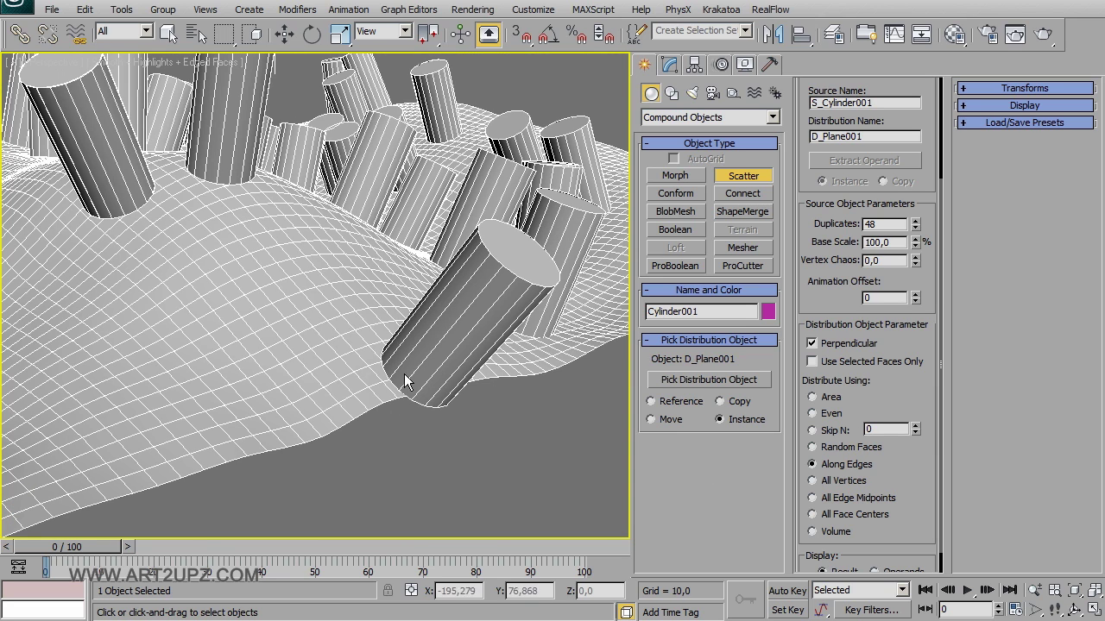
{"action": "middle_click_drag", "start_coordinate": [452, 443], "coordinate": [459, 431], "text": "alt"}
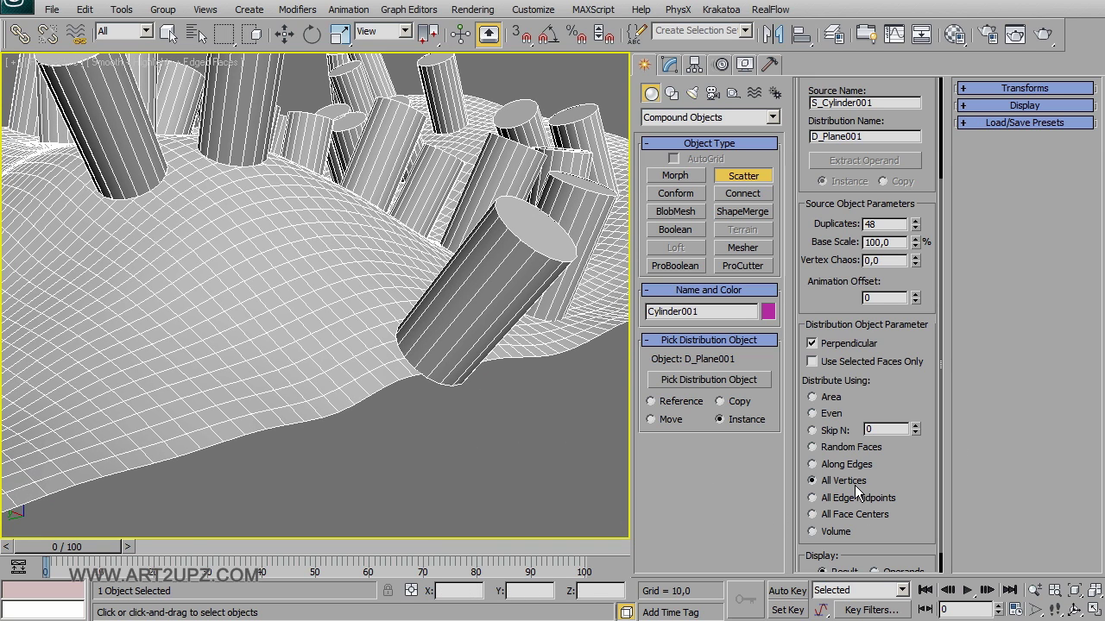
{"action": "scroll", "coordinate": [505, 366], "scroll_direction": "up", "scroll_amount": 5}
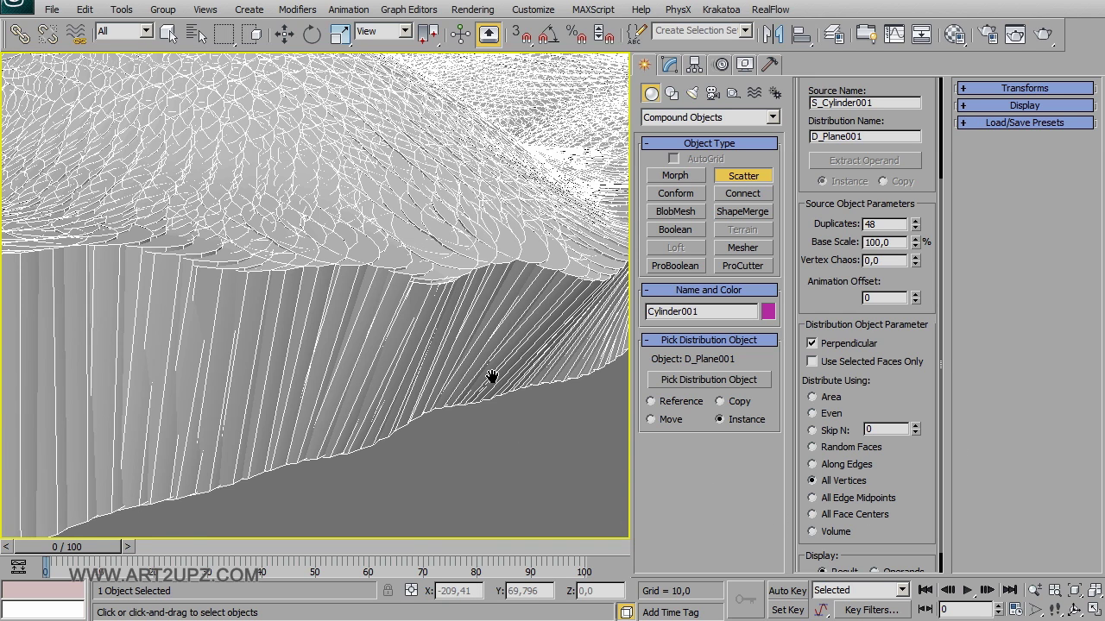
{"action": "scroll", "coordinate": [607, 419], "scroll_direction": "down", "scroll_amount": 2}
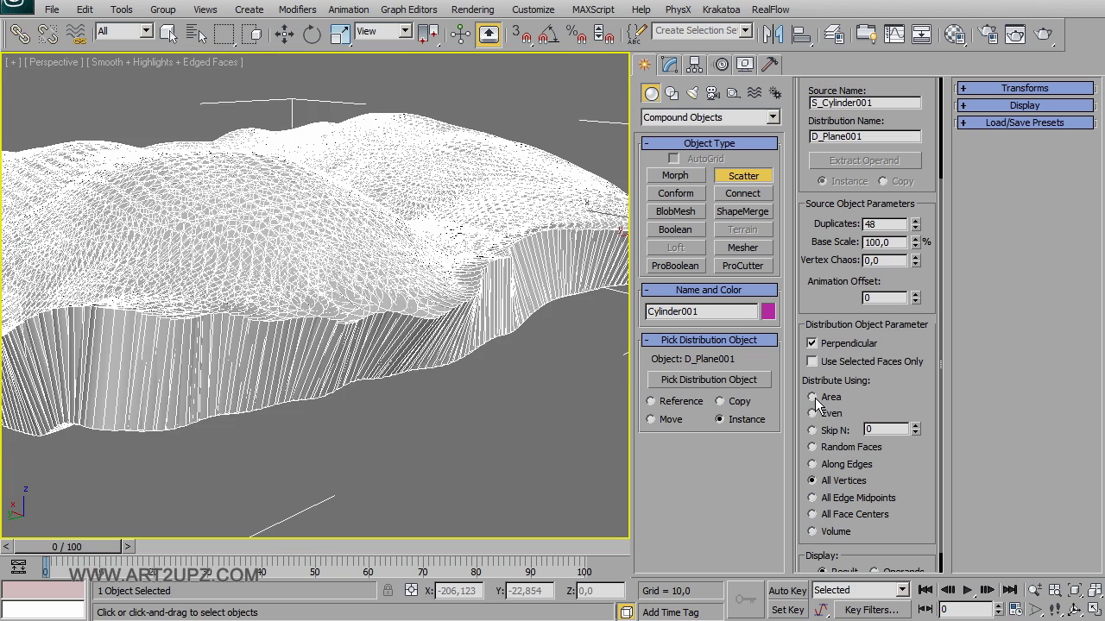
{"action": "left_click", "coordinate": [815, 398]}
{"action": "scroll", "coordinate": [912, 551], "scroll_direction": "down", "scroll_amount": 1}
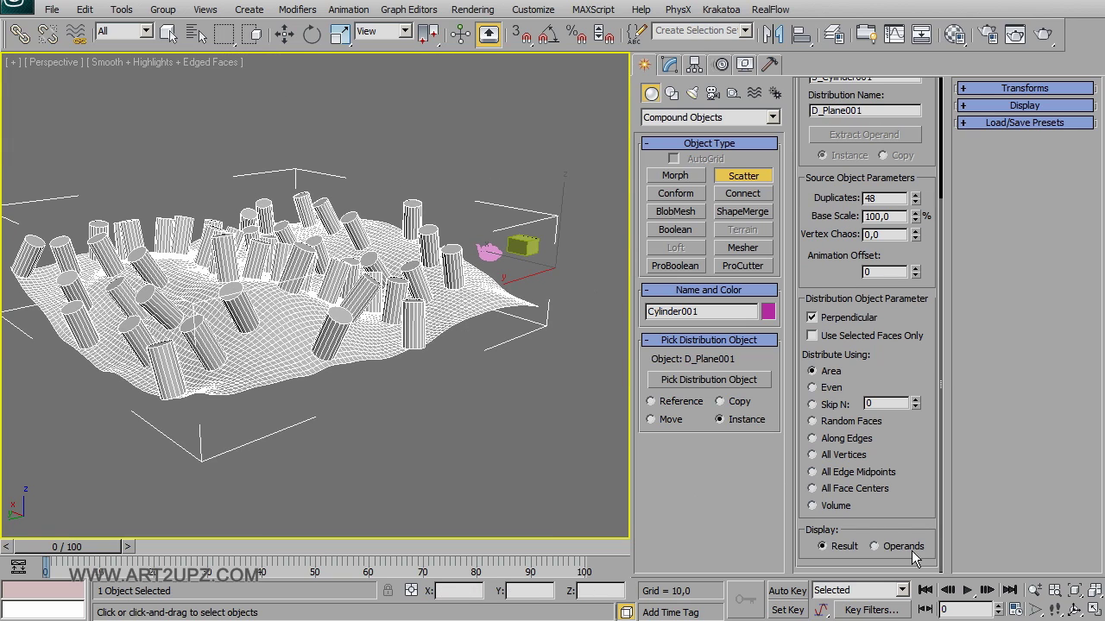
{"action": "left_click", "coordinate": [812, 506]}
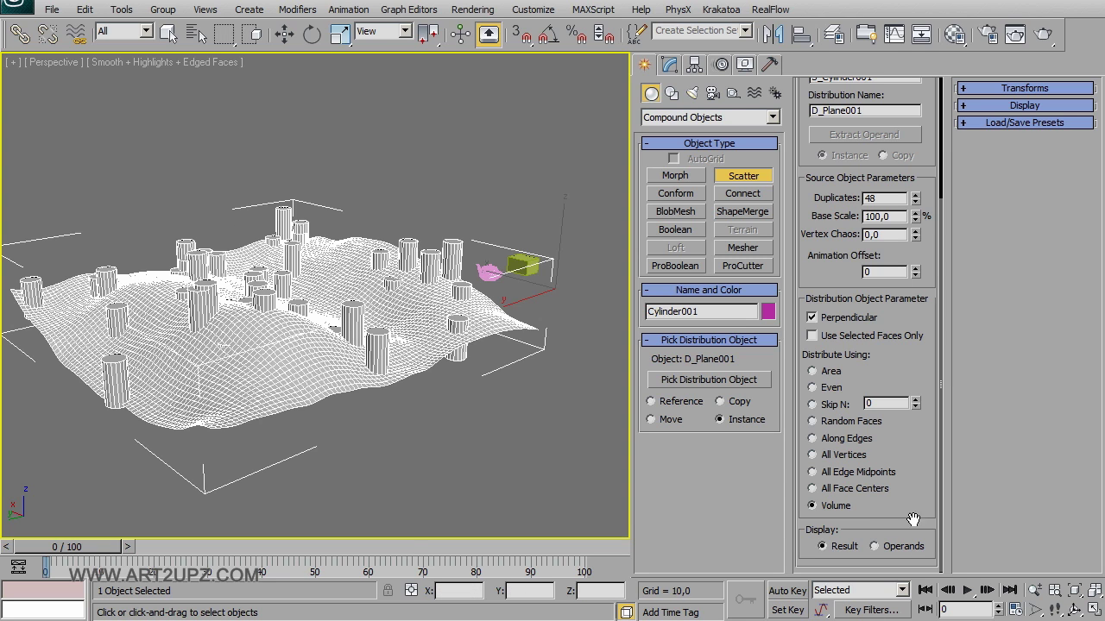
{"action": "left_click", "coordinate": [822, 373]}
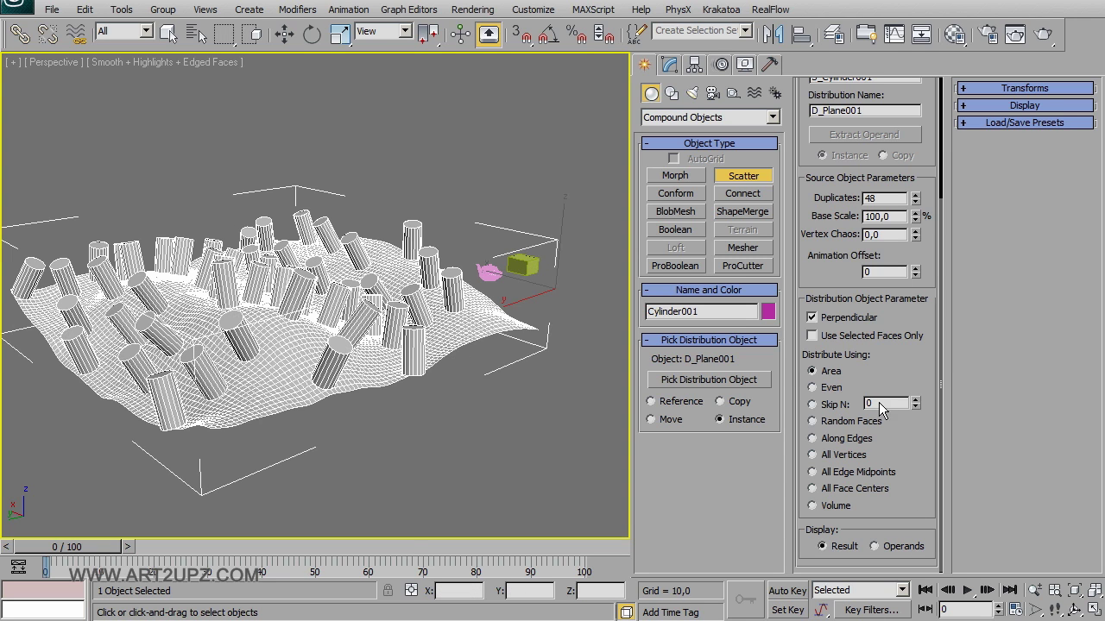
Set random Rotation X to -14.81° with Use Maximum Range
{"action": "left_click", "coordinate": [1038, 90]}
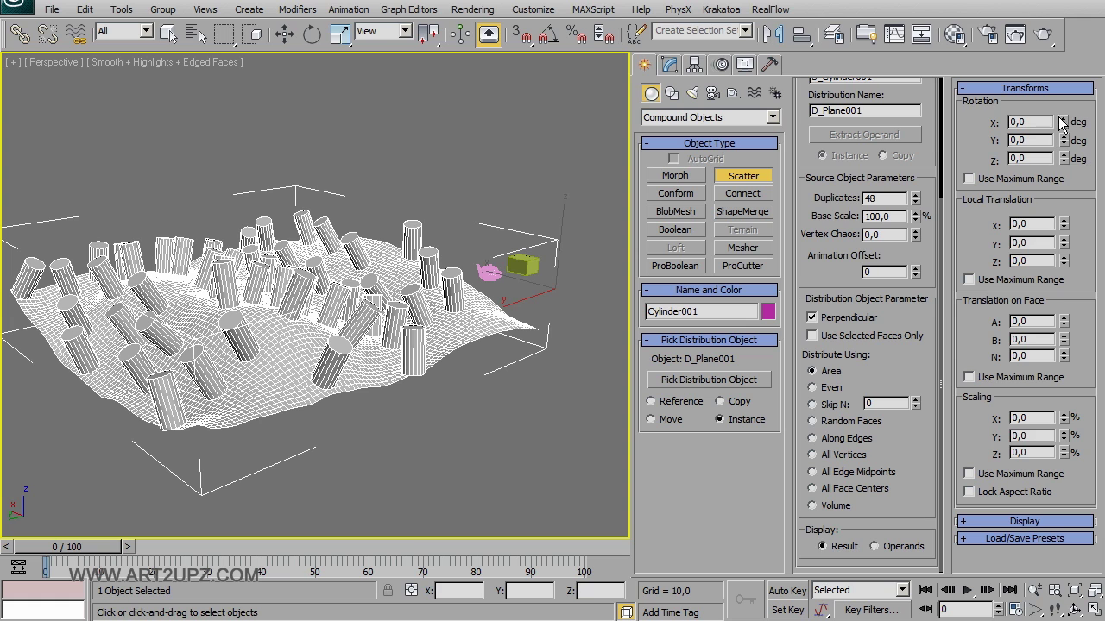
{"action": "left_click_drag", "start_coordinate": [1062, 123], "coordinate": [1058, 37]}
{"action": "left_click_drag", "start_coordinate": [1068, 547], "coordinate": [1061, 66]}
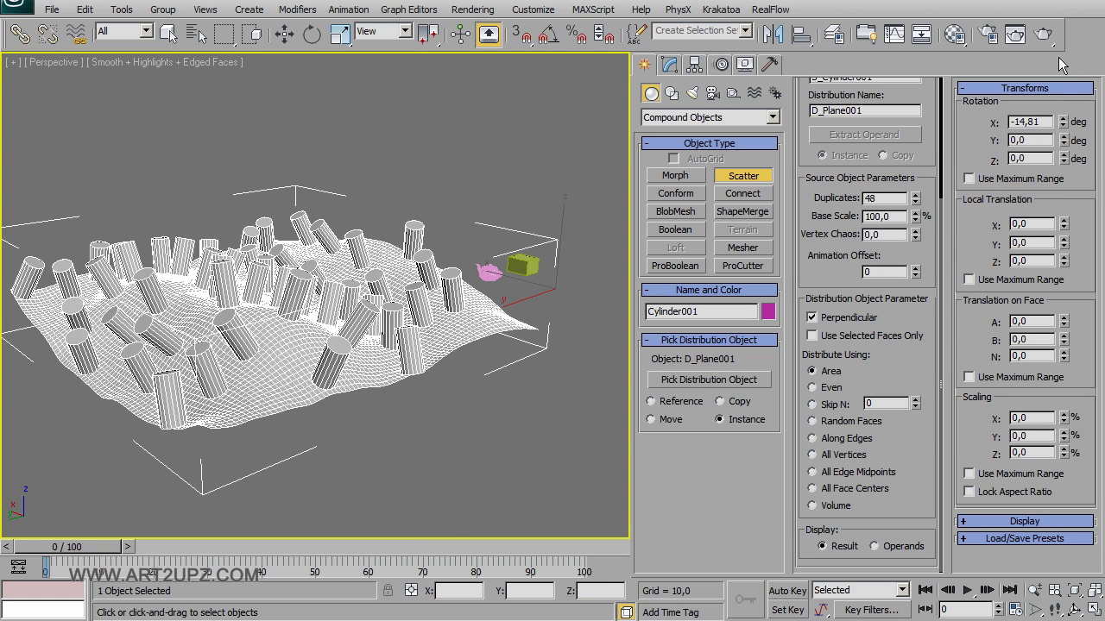
{"action": "left_click_drag", "start_coordinate": [1062, 139], "coordinate": [1062, 131]}
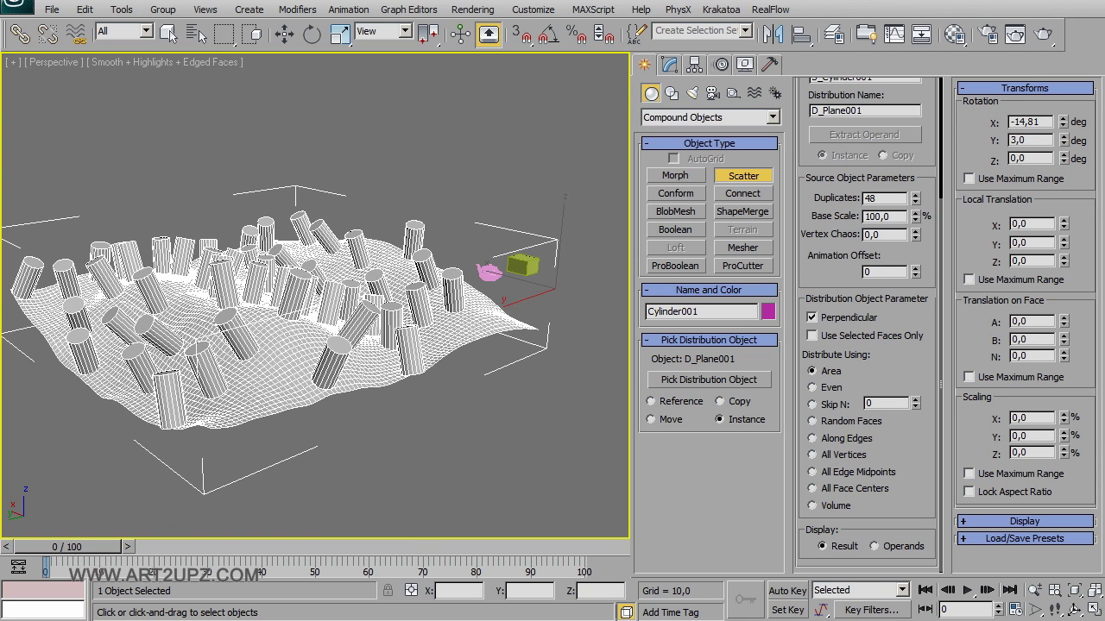
{"action": "left_click", "coordinate": [968, 177]}
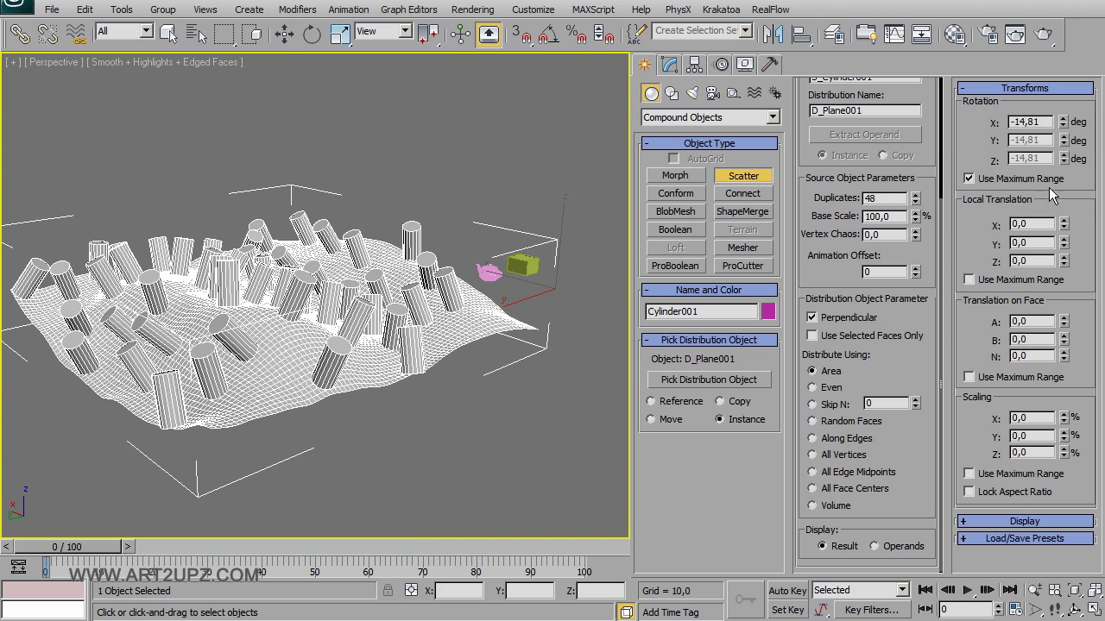
Set Local Translation X 50, Translation on Face A 25 and Scaling 10%, each with Use Maximum Range
{"action": "left_click", "coordinate": [968, 279]}
{"action": "double_click", "coordinate": [1031, 224]}
{"action": "type", "text": "50"}
{"action": "key", "text": "Return"}
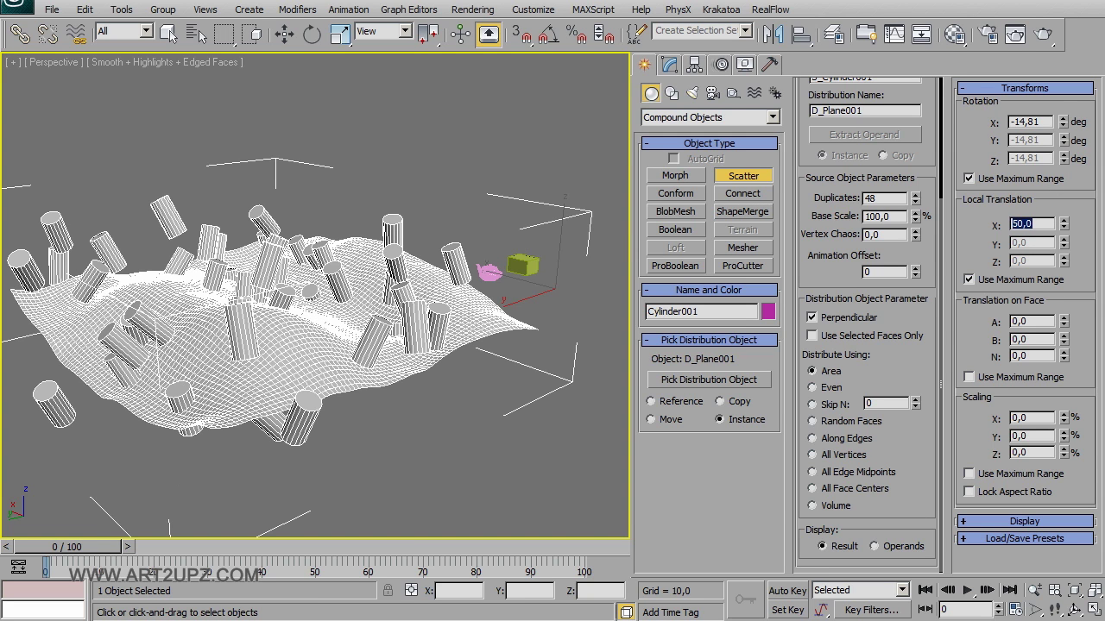
{"action": "left_click", "coordinate": [968, 377]}
{"action": "double_click", "coordinate": [1023, 321]}
{"action": "type", "text": "25"}
{"action": "key", "text": "Return"}
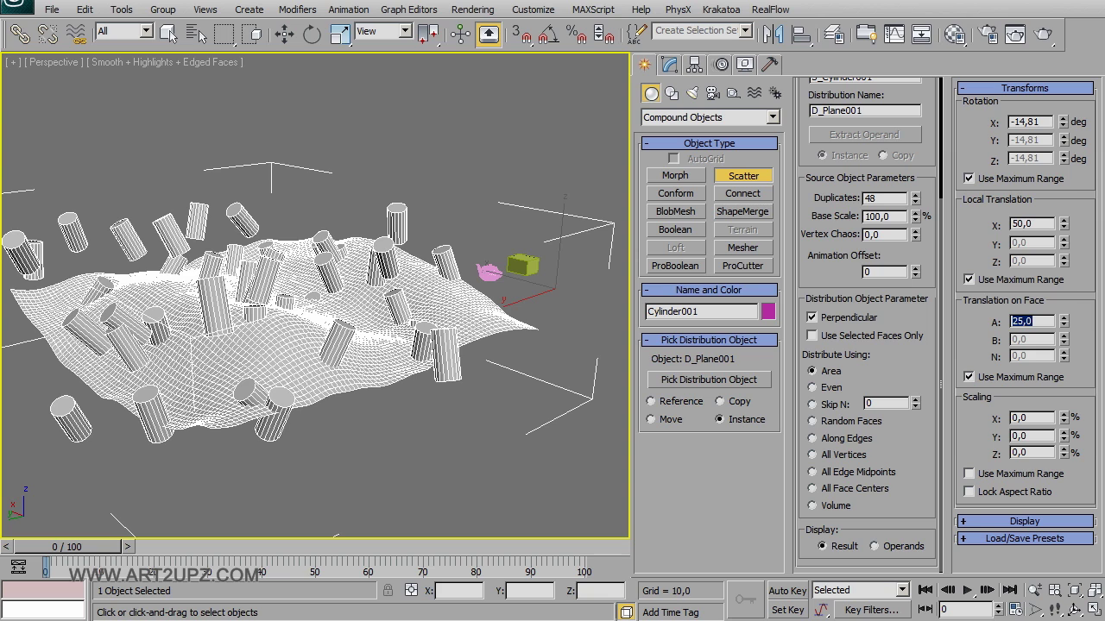
{"action": "left_click", "coordinate": [969, 474]}
{"action": "type", "text": "10"}
{"action": "key", "text": "Return"}
{"action": "left_click", "coordinate": [1025, 521]}
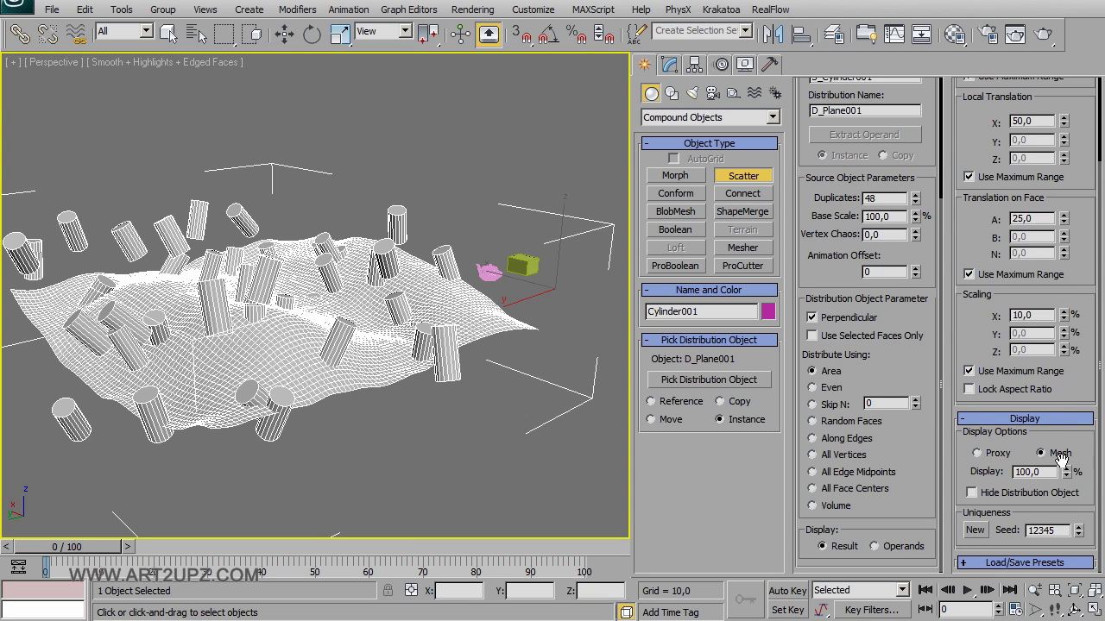
Switch the scattered copies' display to Proxy and back to Mesh, then view the Load/Save Presets
{"action": "left_click", "coordinate": [978, 453]}
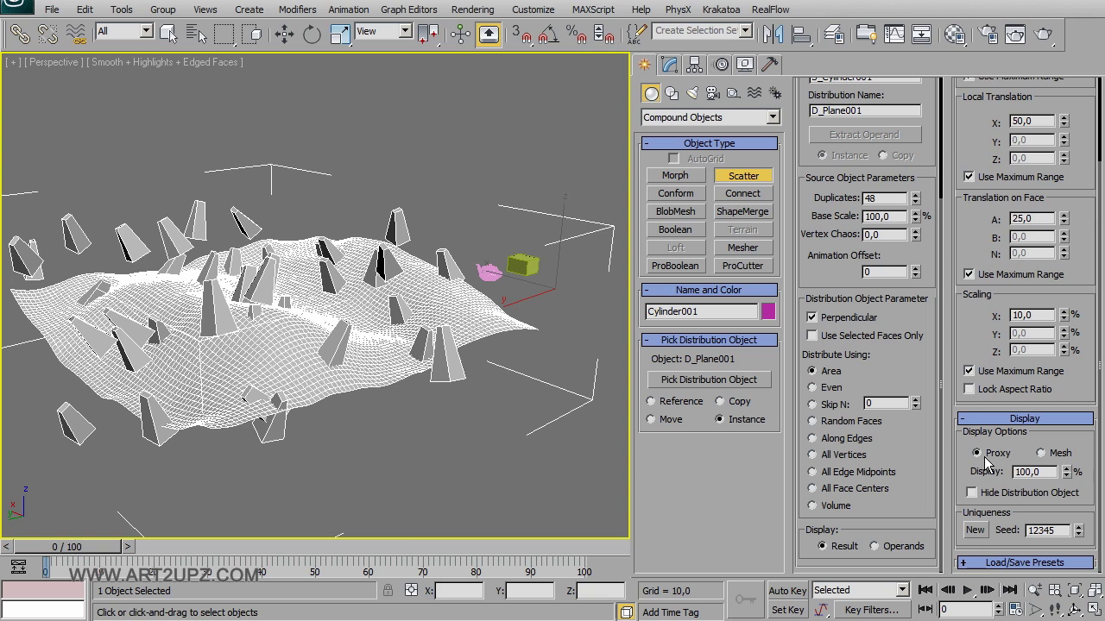
{"action": "left_click", "coordinate": [1041, 453]}
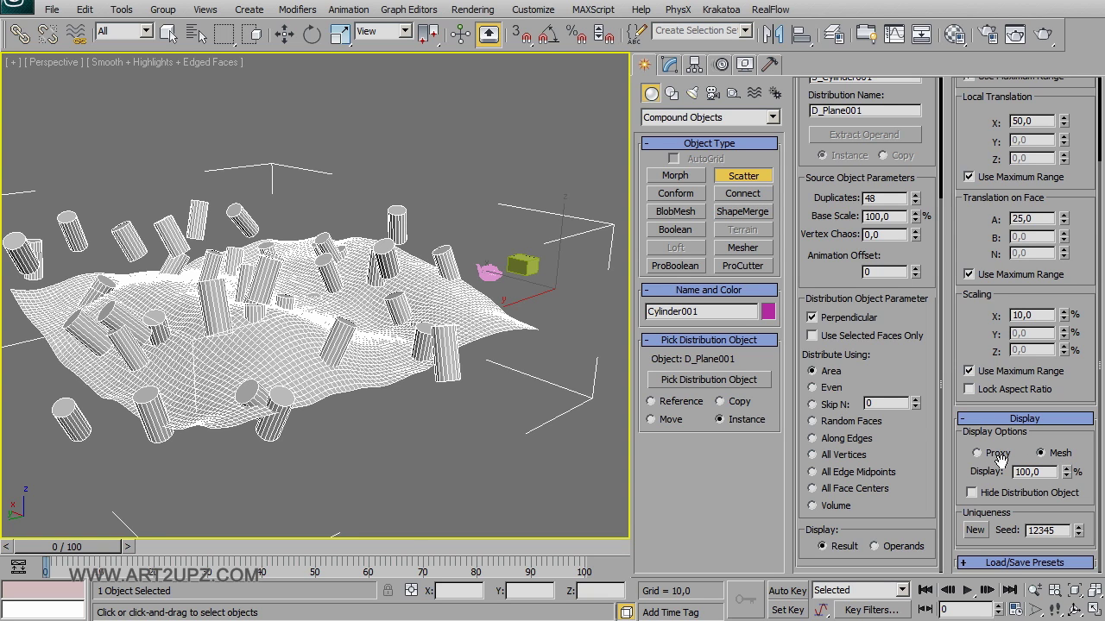
{"action": "left_click", "coordinate": [1016, 563]}
{"action": "scroll", "coordinate": [1018, 285], "scroll_direction": "up", "scroll_amount": 2}
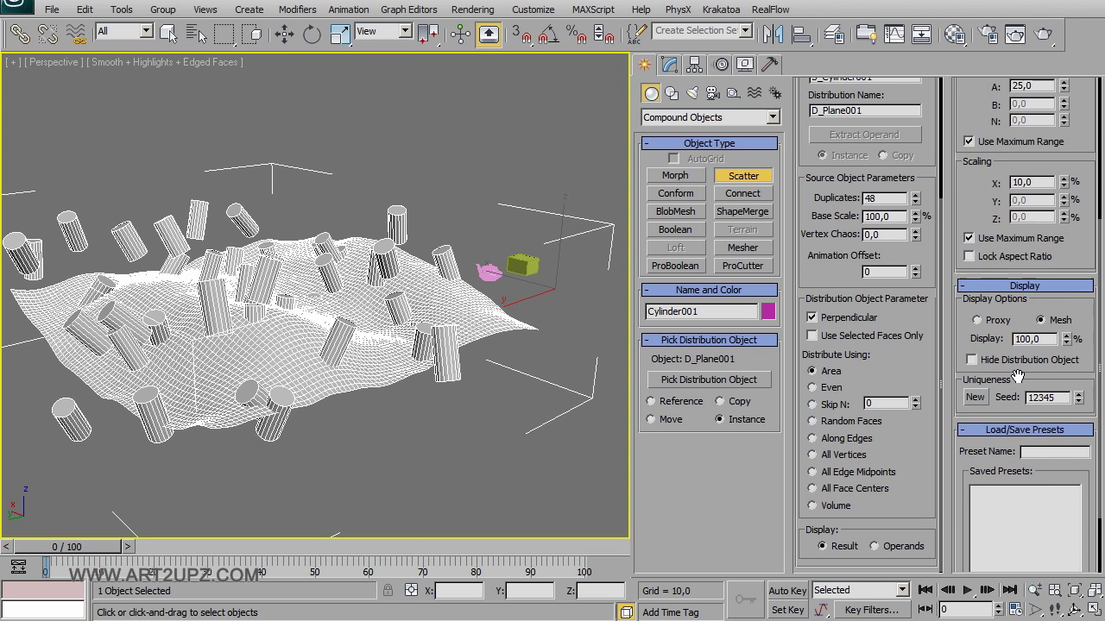
{"action": "scroll", "coordinate": [1047, 150], "scroll_direction": "down", "scroll_amount": 3}
{"action": "scroll", "coordinate": [1048, 150], "scroll_direction": "up", "scroll_amount": 5}
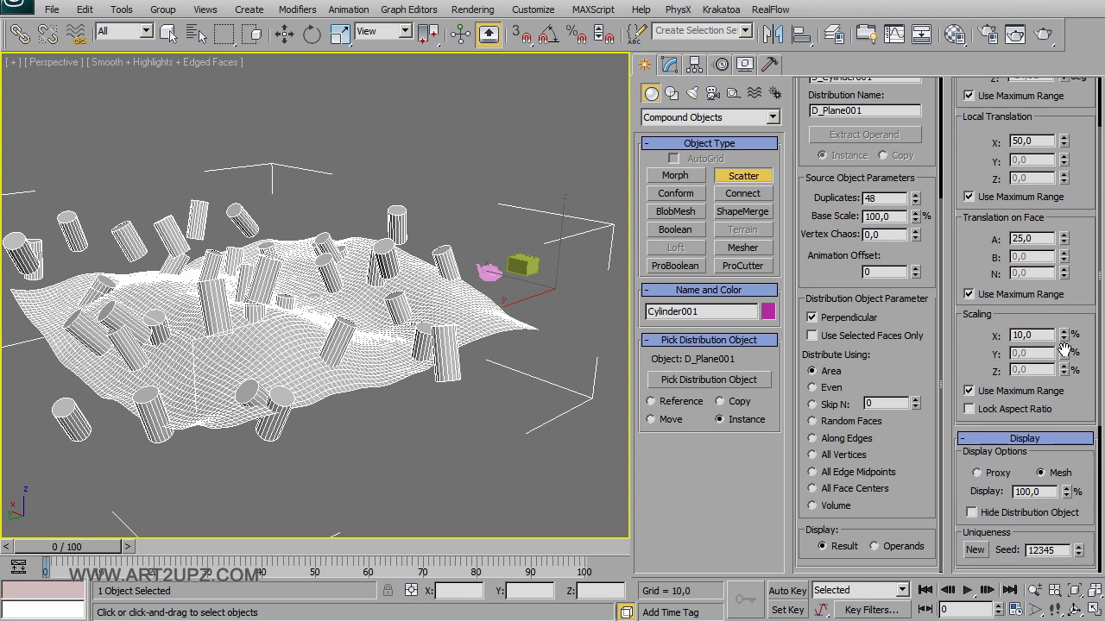
{"action": "scroll", "coordinate": [1066, 294], "scroll_direction": "down", "scroll_amount": 1}
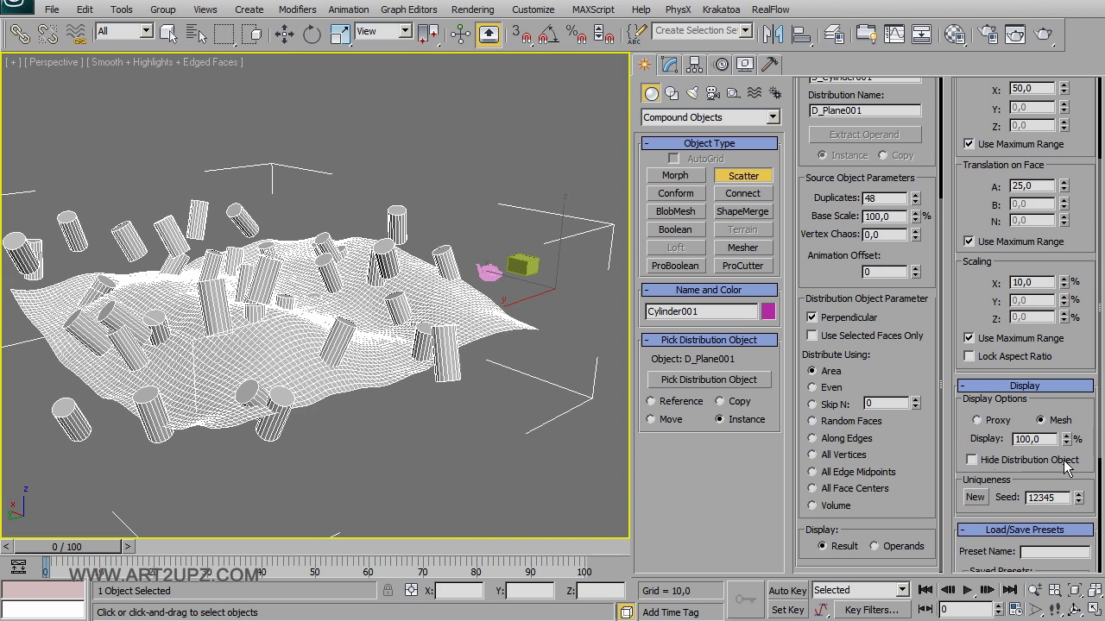
Toggle Hide Distribution Object on and off to compare the plane beneath the cylinders
{"action": "left_click", "coordinate": [972, 461]}
{"action": "left_click", "coordinate": [971, 462]}
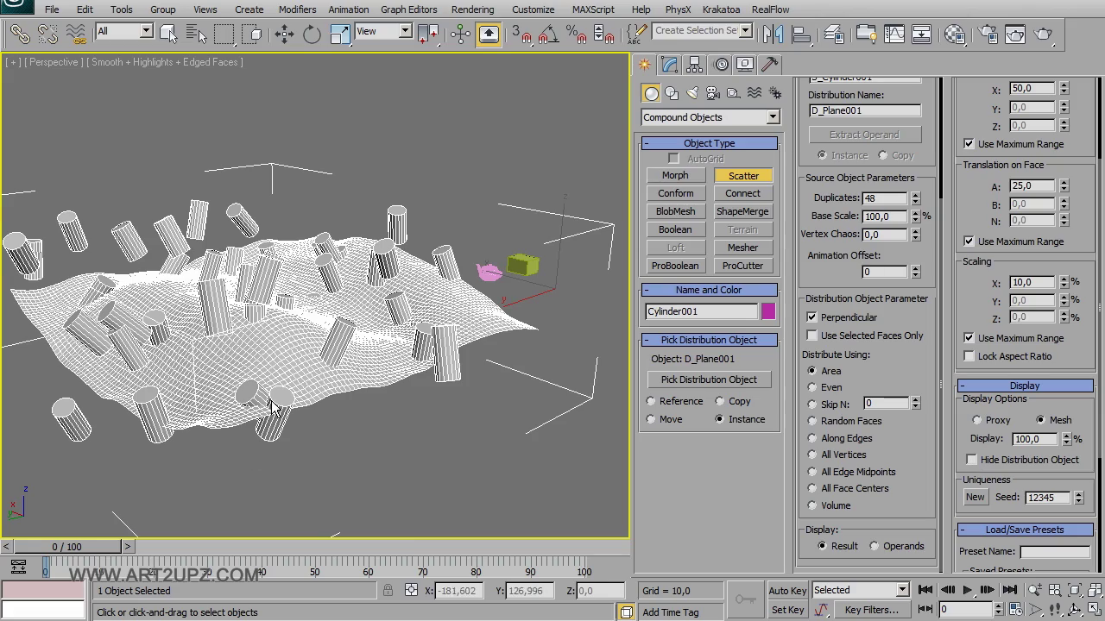
{"action": "scroll", "coordinate": [325, 351], "scroll_direction": "up", "scroll_amount": 3}
{"action": "scroll", "coordinate": [384, 398], "scroll_direction": "up", "scroll_amount": 4}
{"action": "scroll", "coordinate": [384, 398], "scroll_direction": "up", "scroll_amount": 5}
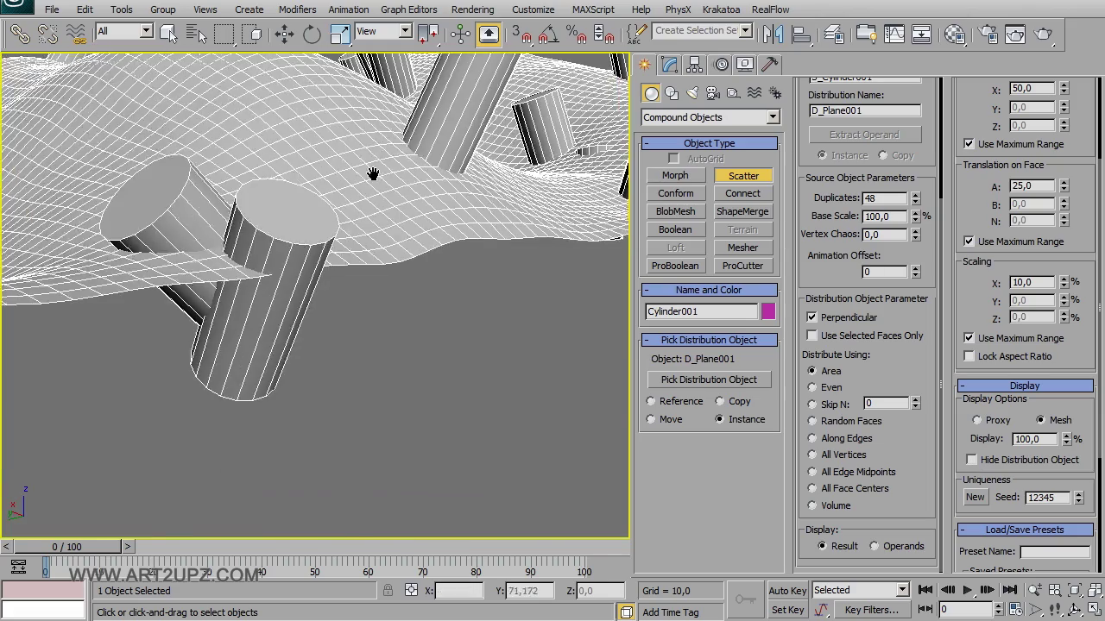
{"action": "scroll", "coordinate": [370, 172], "scroll_direction": "down", "scroll_amount": 3}
{"action": "left_click", "coordinate": [1045, 461]}
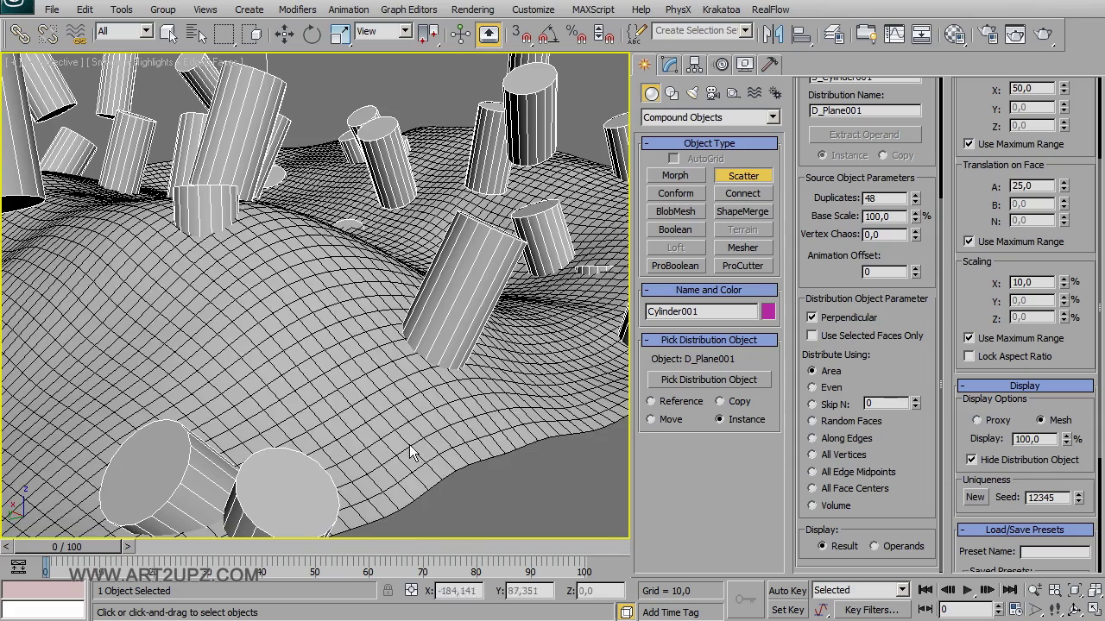
{"action": "scroll", "coordinate": [449, 217], "scroll_direction": "down", "scroll_amount": 3}
{"action": "scroll", "coordinate": [448, 218], "scroll_direction": "down", "scroll_amount": 2}
{"action": "scroll", "coordinate": [449, 217], "scroll_direction": "down", "scroll_amount": 2}
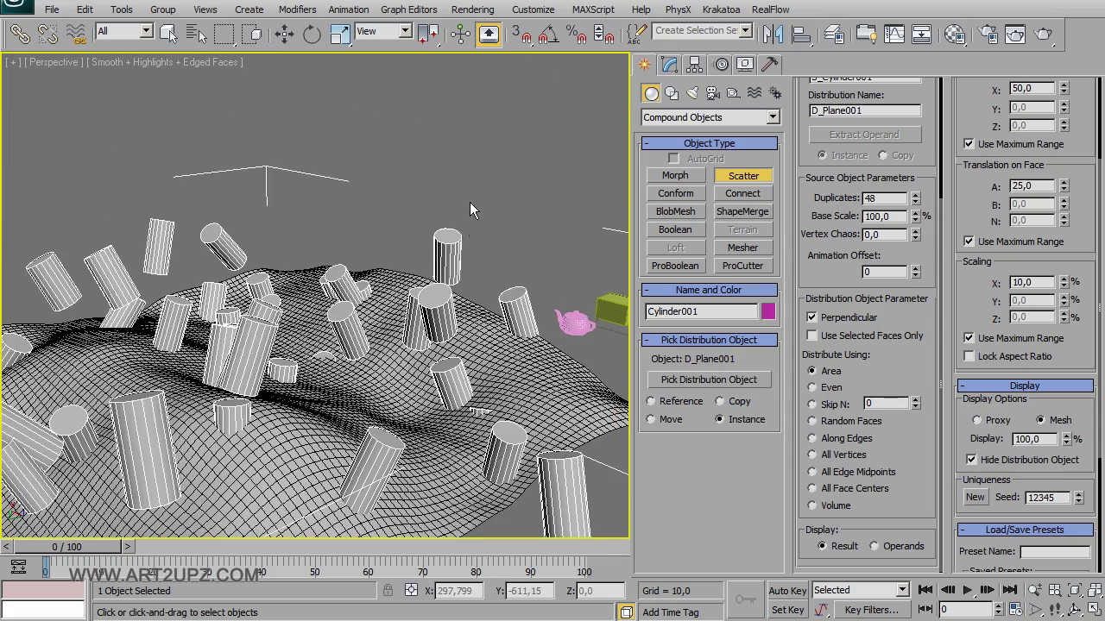
{"action": "scroll", "coordinate": [453, 321], "scroll_direction": "down", "scroll_amount": 2}
{"action": "scroll", "coordinate": [509, 298], "scroll_direction": "down", "scroll_amount": 2}
{"action": "scroll", "coordinate": [419, 334], "scroll_direction": "down", "scroll_amount": 2}
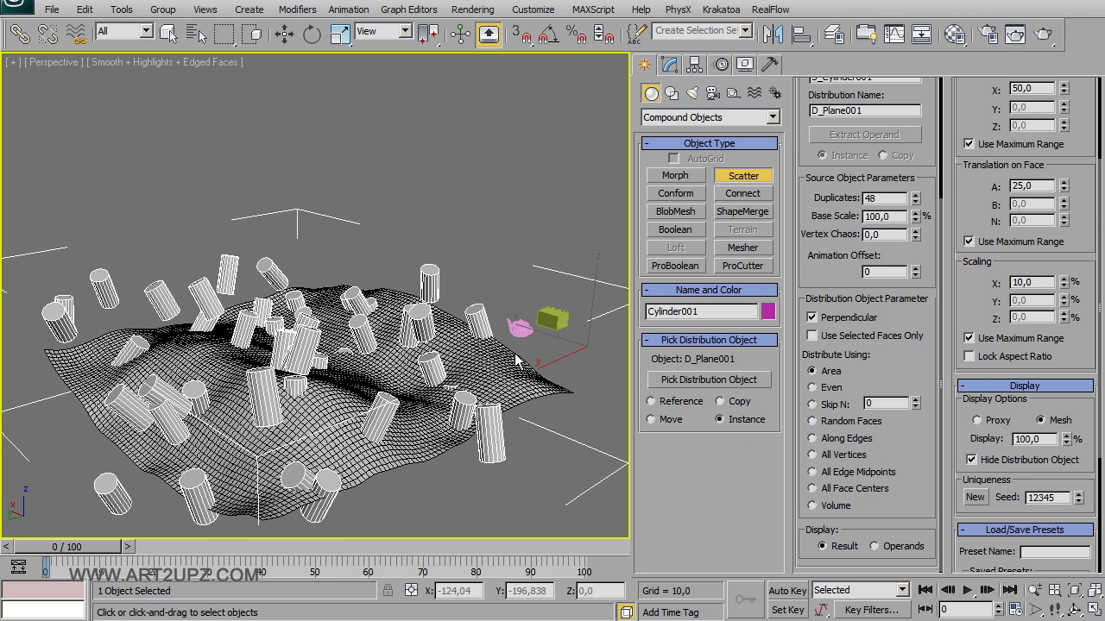
{"action": "scroll", "coordinate": [442, 386], "scroll_direction": "down", "scroll_amount": 1}
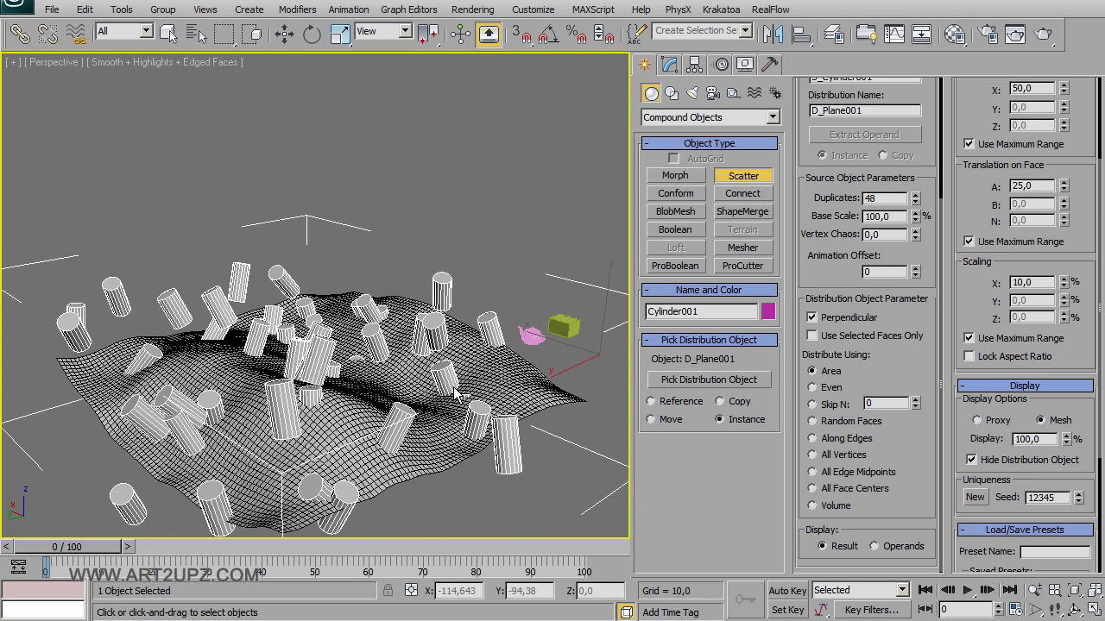
{"action": "scroll", "coordinate": [429, 373], "scroll_direction": "down", "scroll_amount": 1}
{"action": "scroll", "coordinate": [429, 373], "scroll_direction": "up", "scroll_amount": 1}
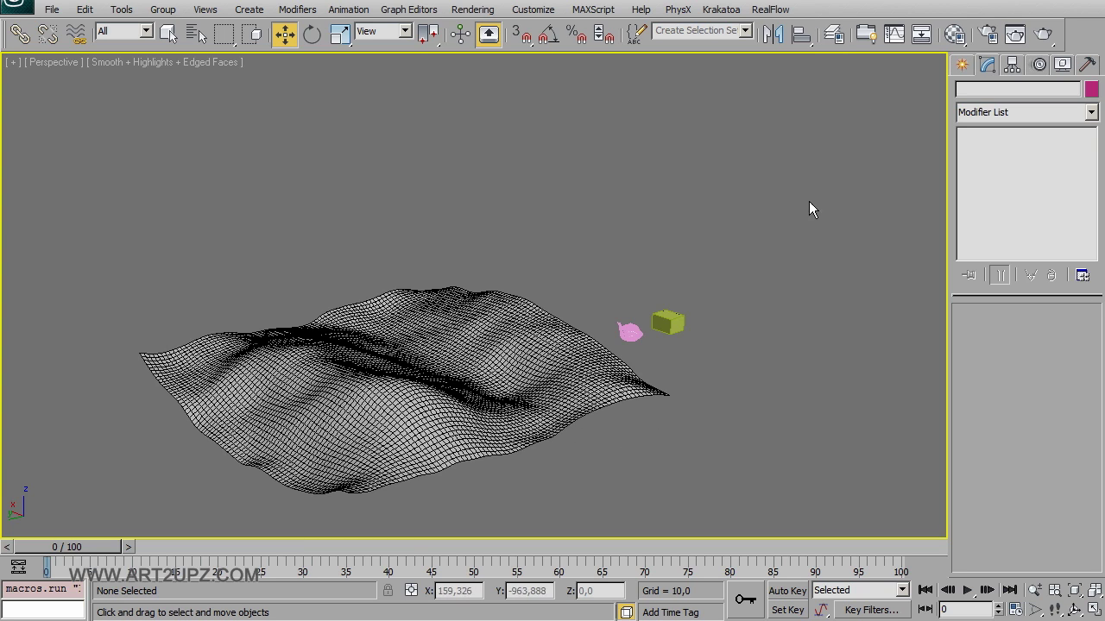
Switch the Command Panel to the Create tab showing Compound Objects
{"action": "left_click", "coordinate": [963, 65]}
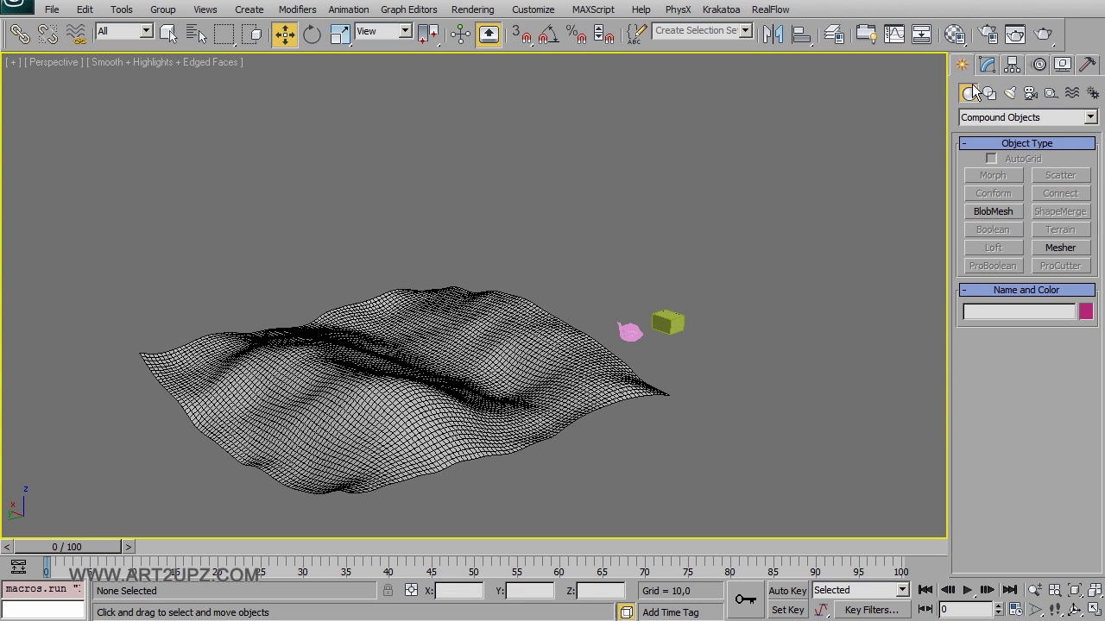
Switch to Particle Systems, start a PF Source and open Particle View
{"action": "left_click", "coordinate": [976, 118]}
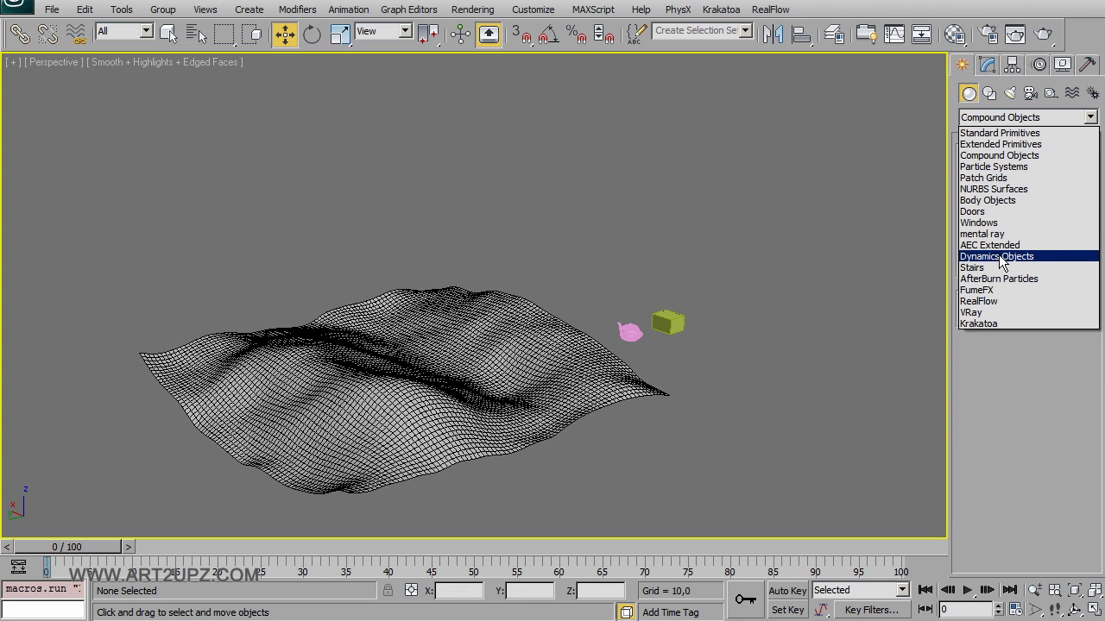
{"action": "left_click", "coordinate": [992, 166]}
{"action": "left_click", "coordinate": [1001, 176]}
{"action": "left_click", "coordinate": [1010, 353]}
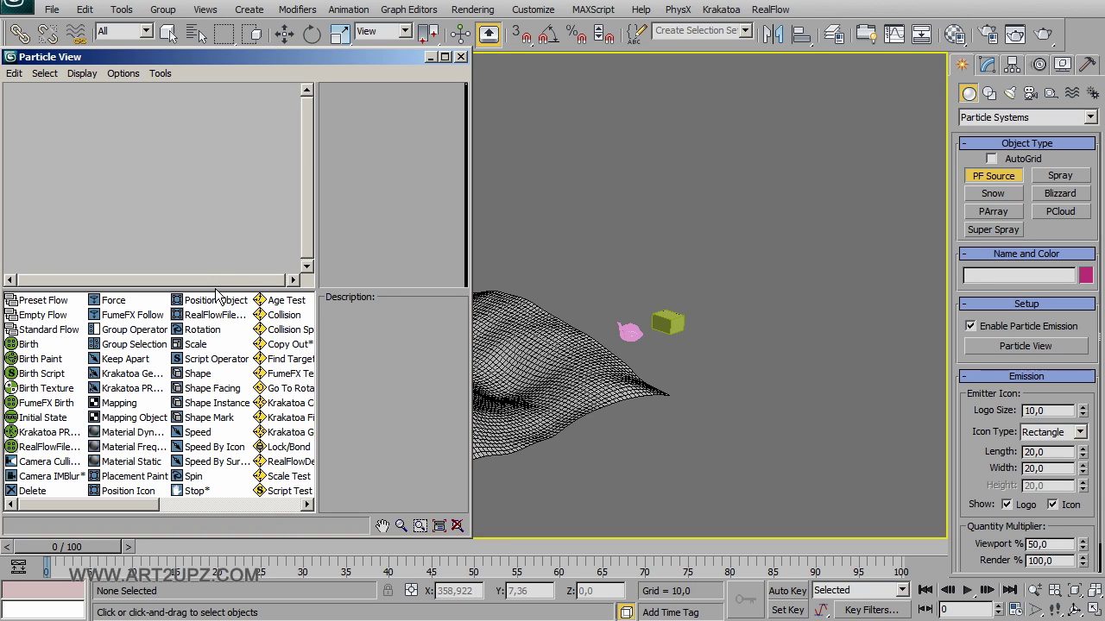
Read the FumeFX Birth and Empty Flow descriptions in the depot, then select Standard Flow
{"action": "left_click", "coordinate": [34, 403]}
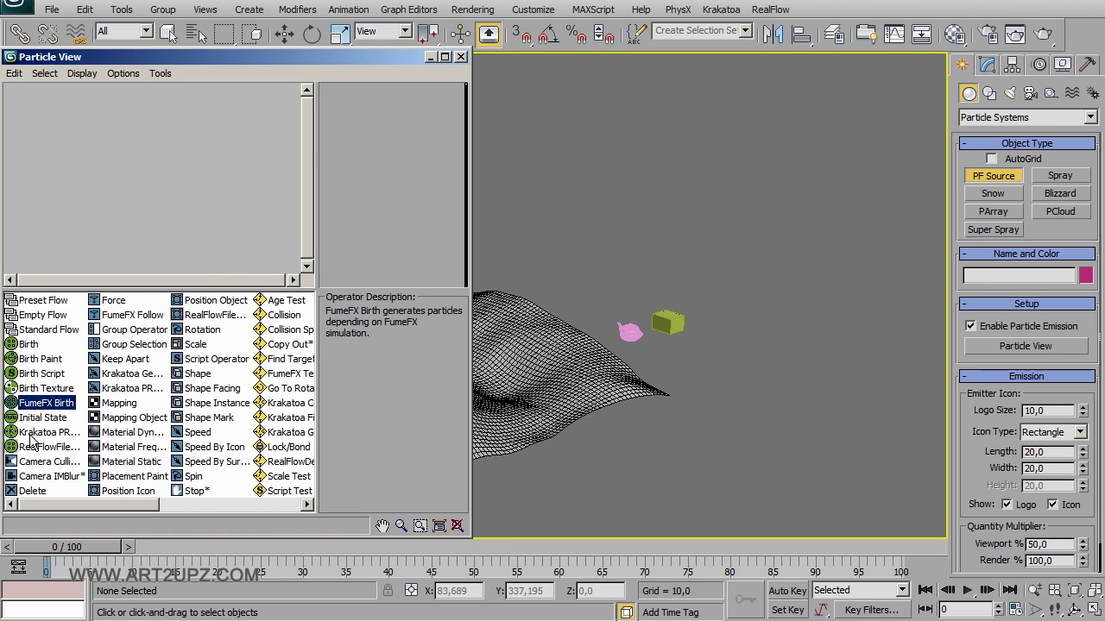
{"action": "left_click", "coordinate": [48, 315]}
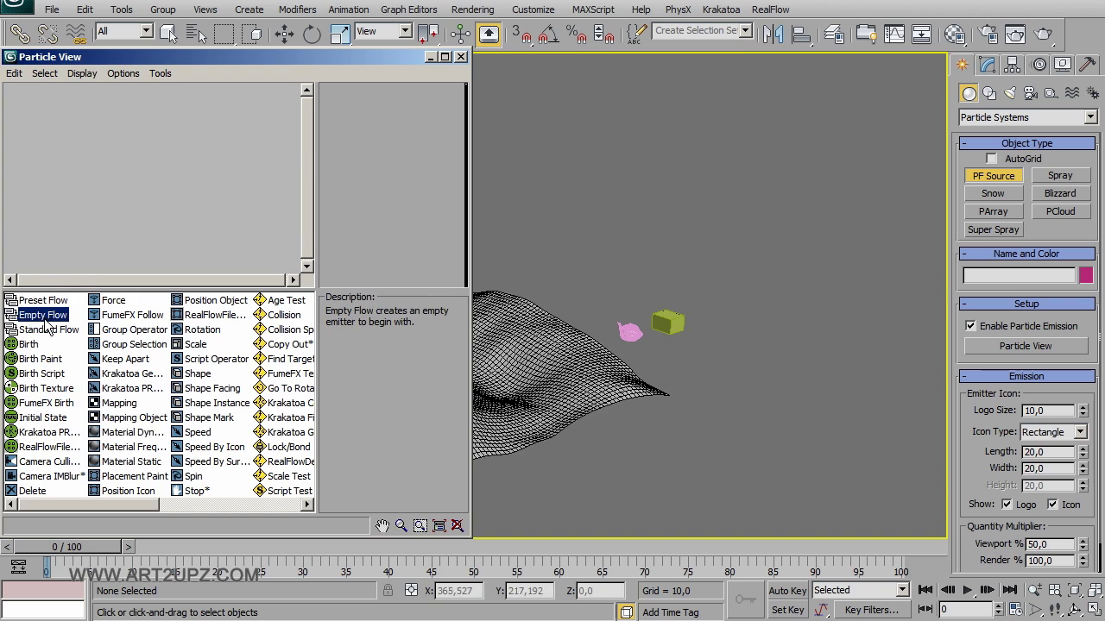
{"action": "left_click", "coordinate": [49, 330]}
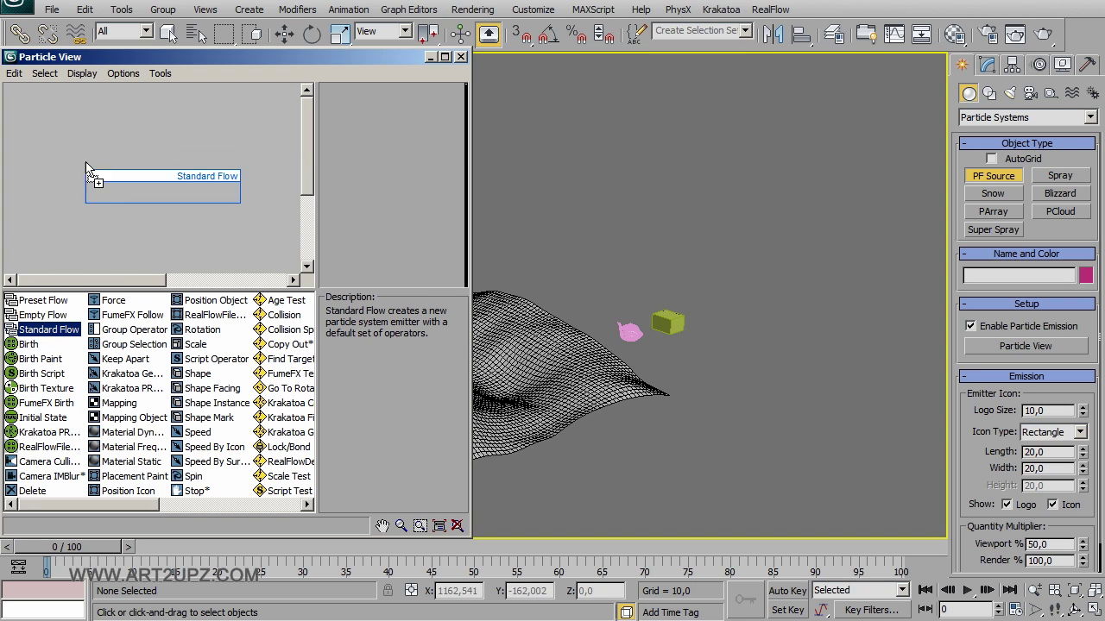
Add a Standard Flow and replace its Position Icon with a Position Object operator
{"action": "left_click_drag", "start_coordinate": [47, 330], "coordinate": [76, 145]}
{"action": "left_click_drag", "start_coordinate": [179, 290], "coordinate": [178, 392]}
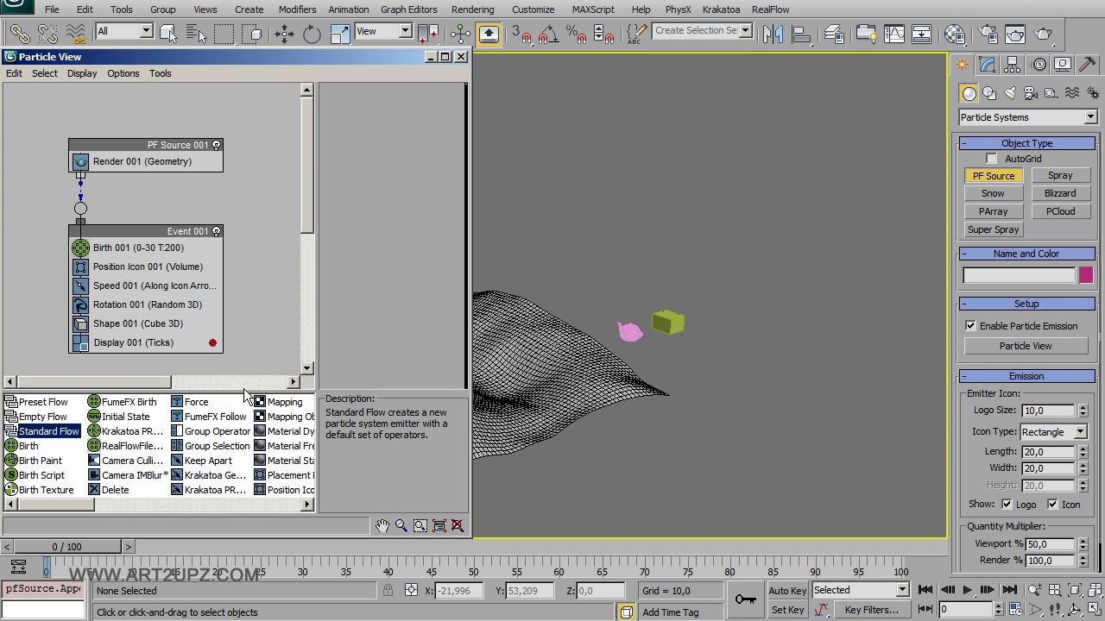
{"action": "left_click", "coordinate": [123, 73]}
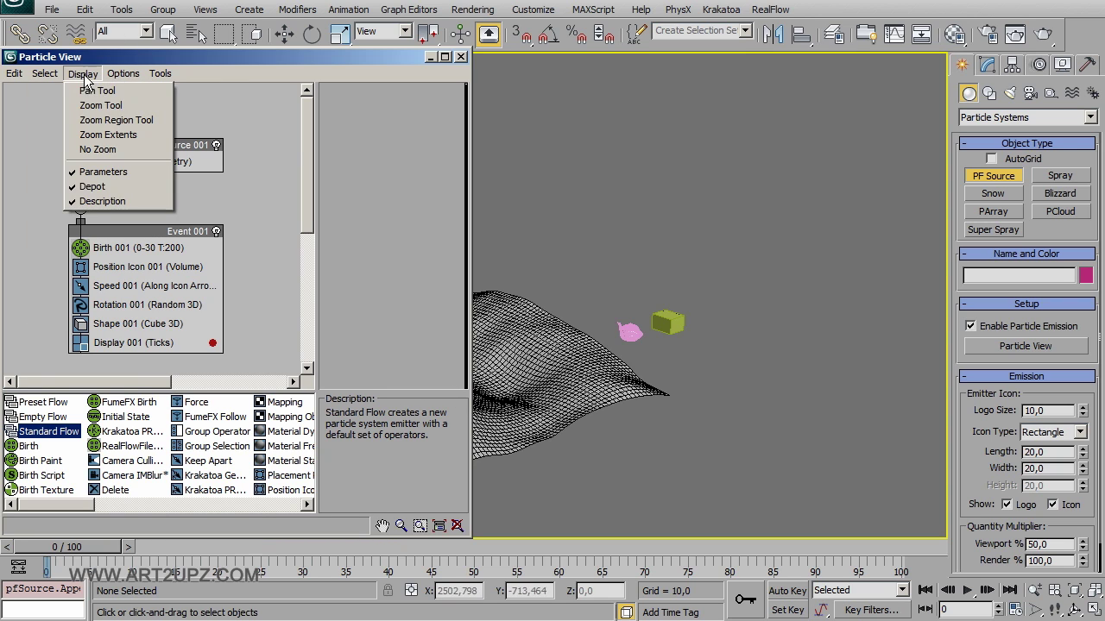
{"action": "left_click", "coordinate": [236, 248]}
{"action": "left_click", "coordinate": [156, 267]}
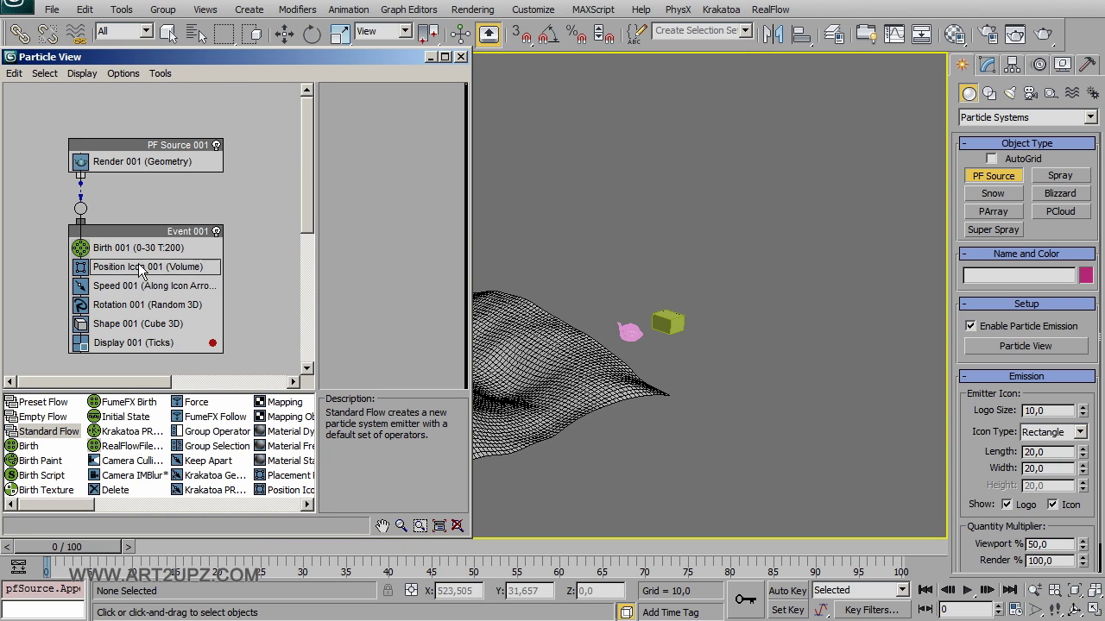
{"action": "right_click", "coordinate": [174, 277]}
{"action": "mouse_move", "coordinate": [222, 278]}
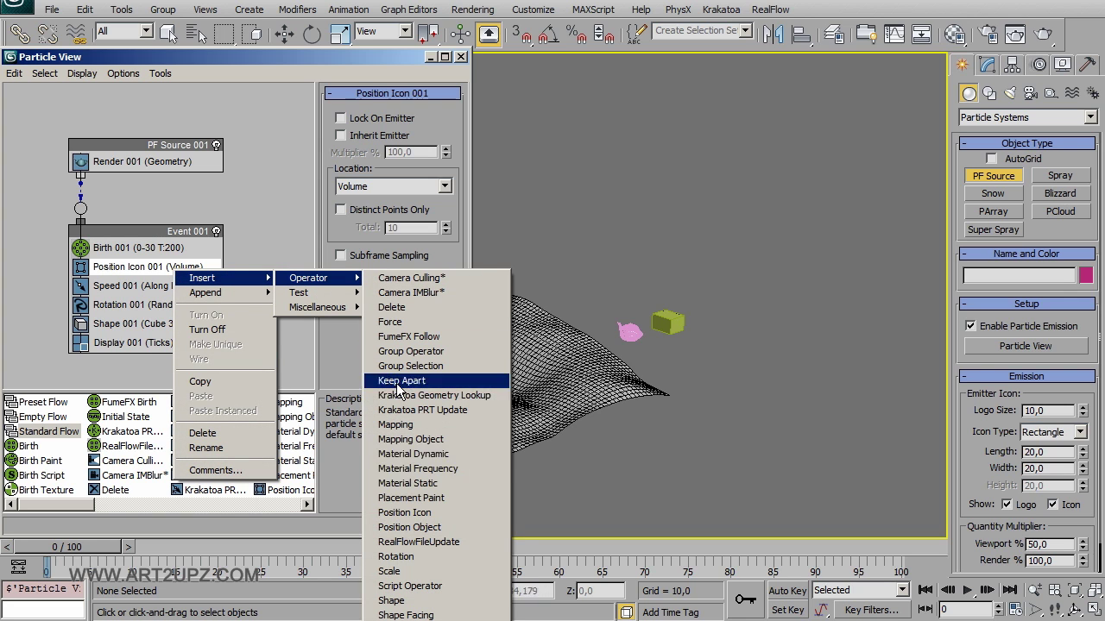
{"action": "left_click", "coordinate": [425, 525]}
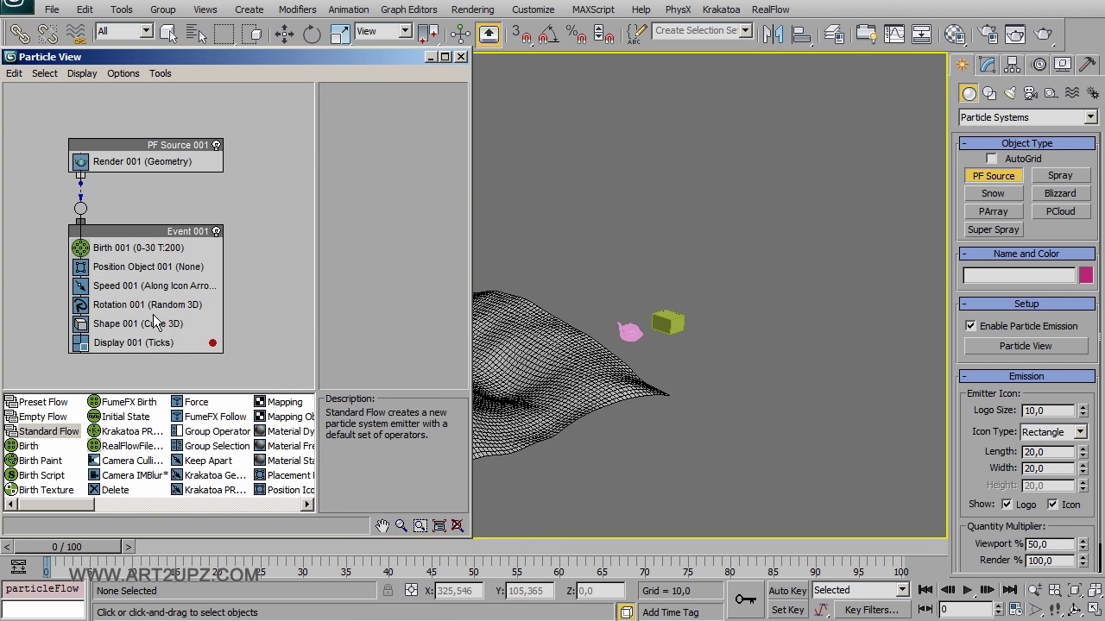
Set Plane001 as the Position Object emitter and select the Speed 001 operator
{"action": "left_click", "coordinate": [152, 271]}
{"action": "left_click", "coordinate": [141, 250]}
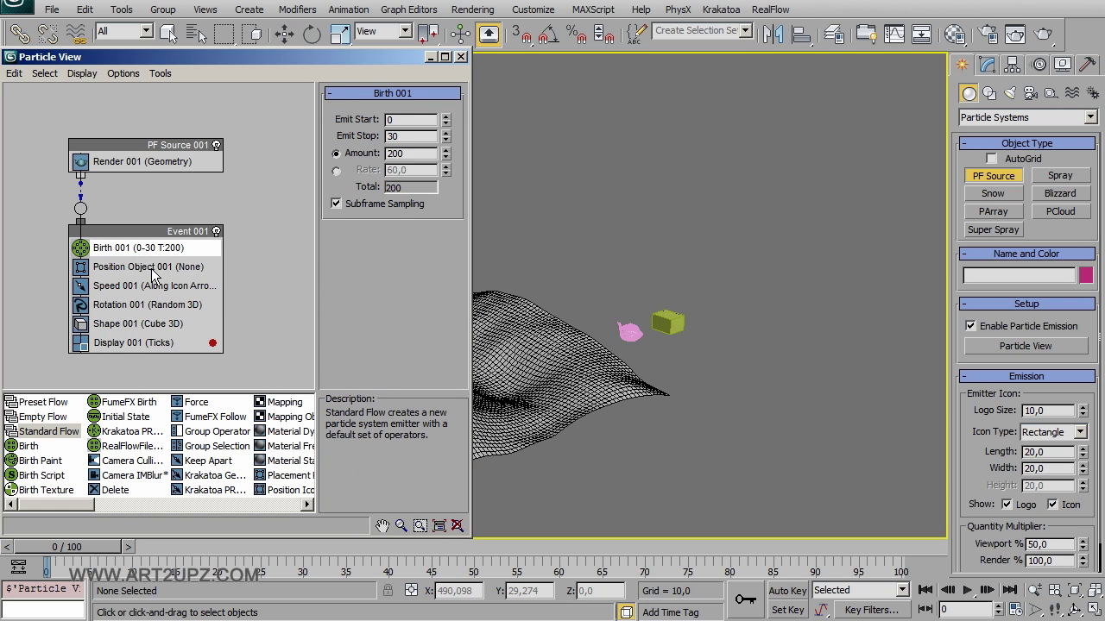
{"action": "left_click", "coordinate": [152, 269]}
{"action": "left_click", "coordinate": [345, 270]}
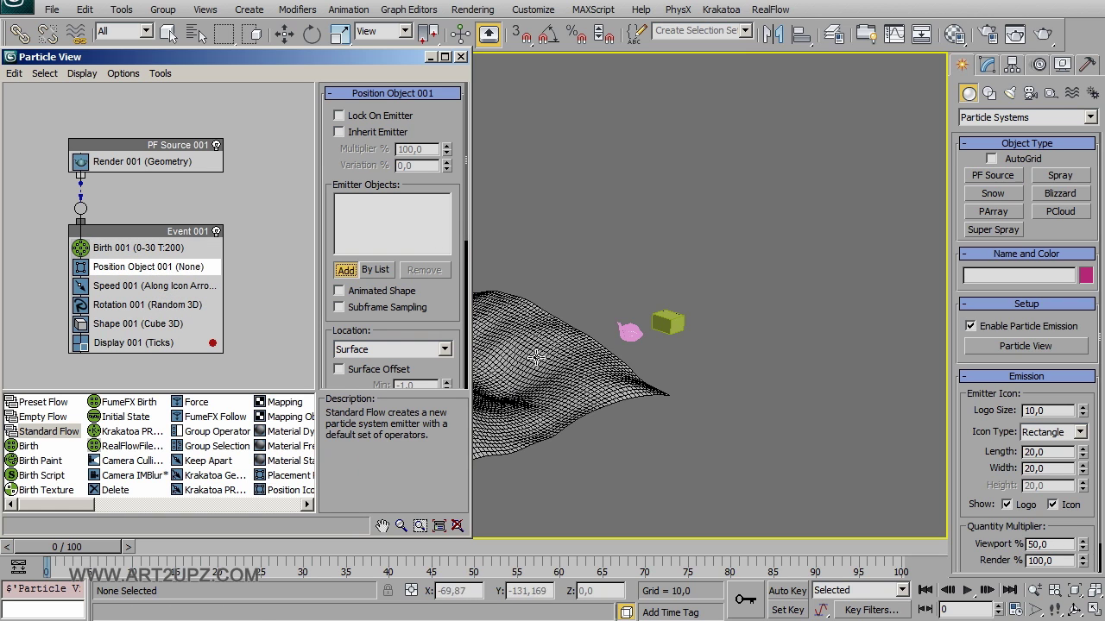
{"action": "left_click", "coordinate": [531, 356]}
{"action": "left_click", "coordinate": [148, 285]}
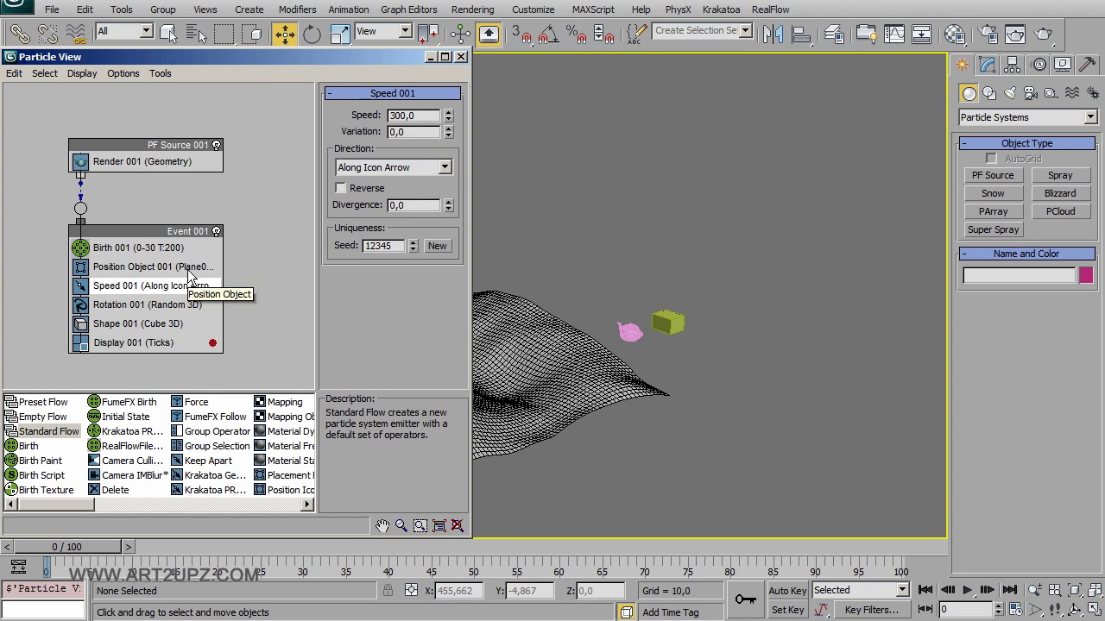
Delete the Speed operator and replace Shape with a Shape Instance operator in Event 001
{"action": "key", "text": "Delete"}
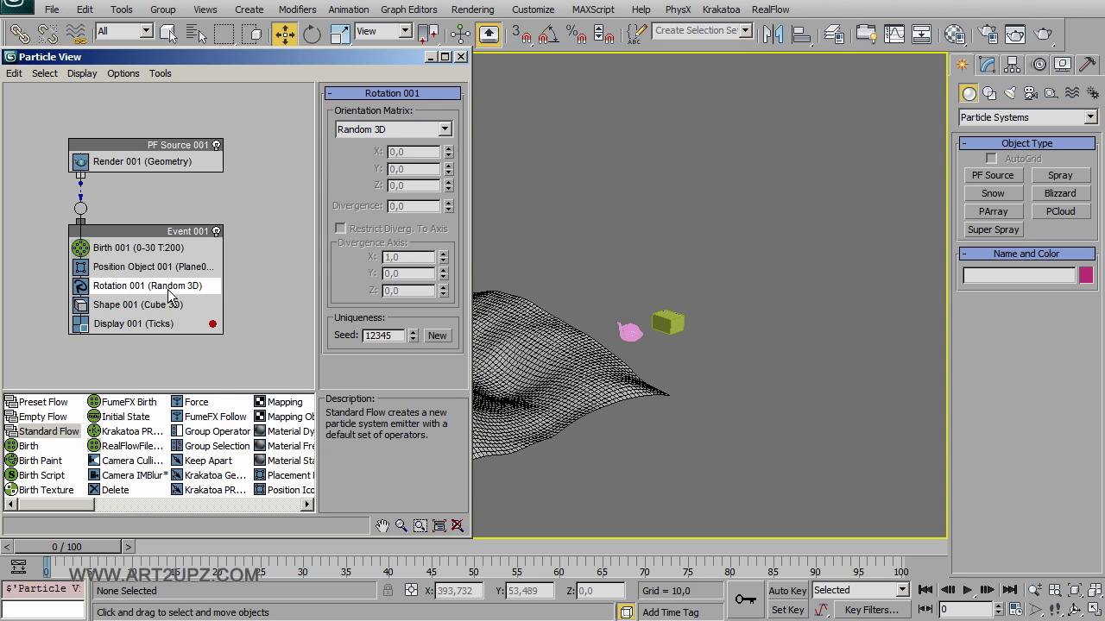
{"action": "left_click", "coordinate": [142, 308]}
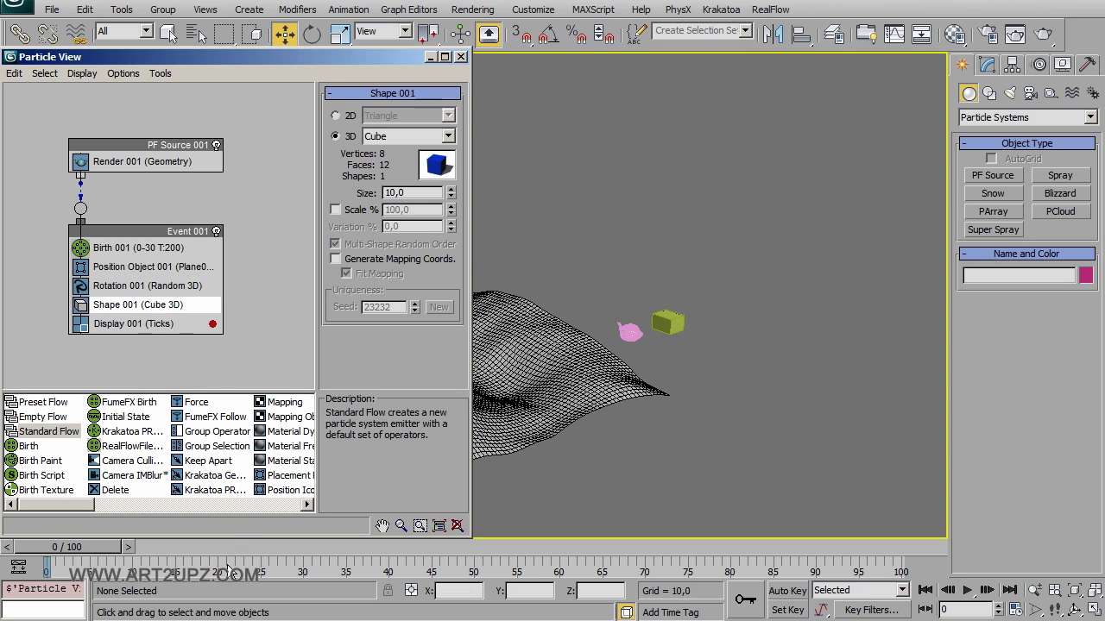
{"action": "right_click", "coordinate": [188, 310]}
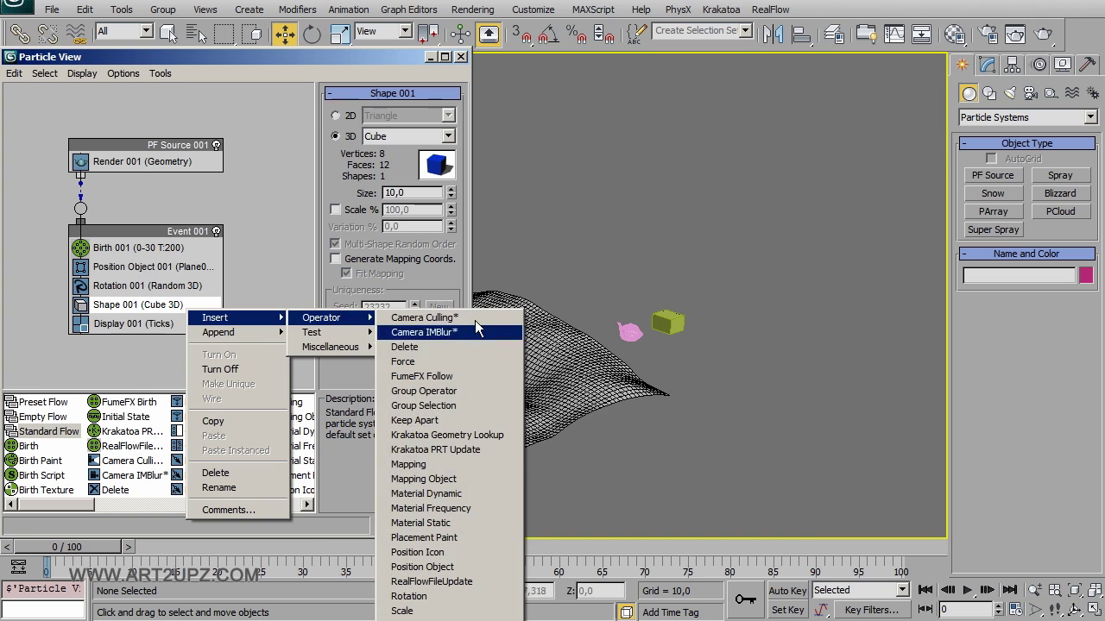
{"action": "mouse_move", "coordinate": [329, 317]}
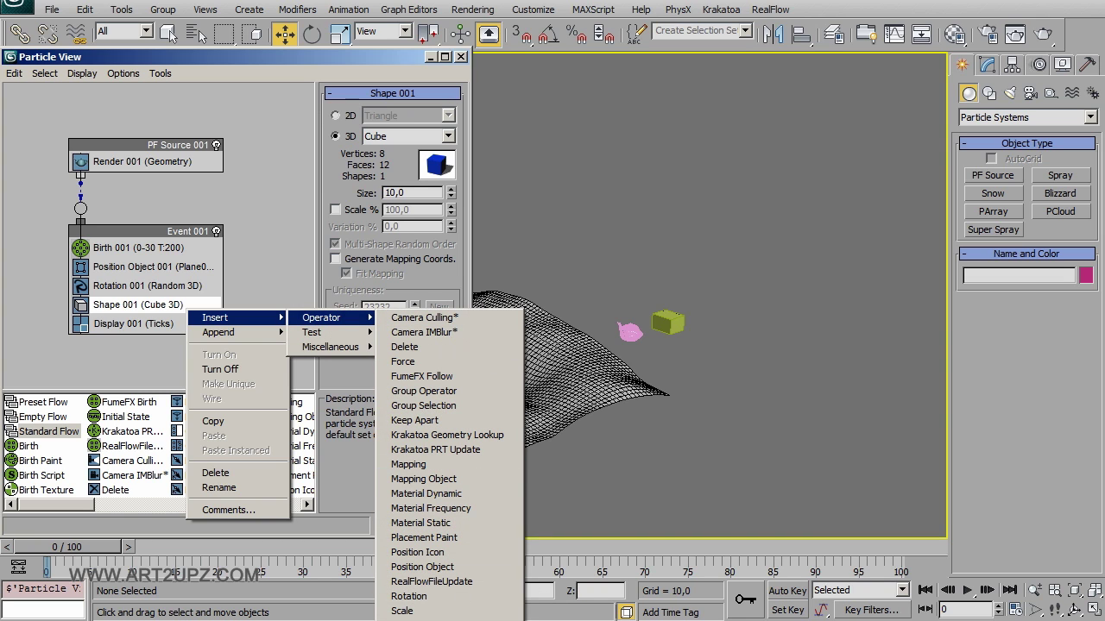
{"action": "left_click", "coordinate": [423, 620]}
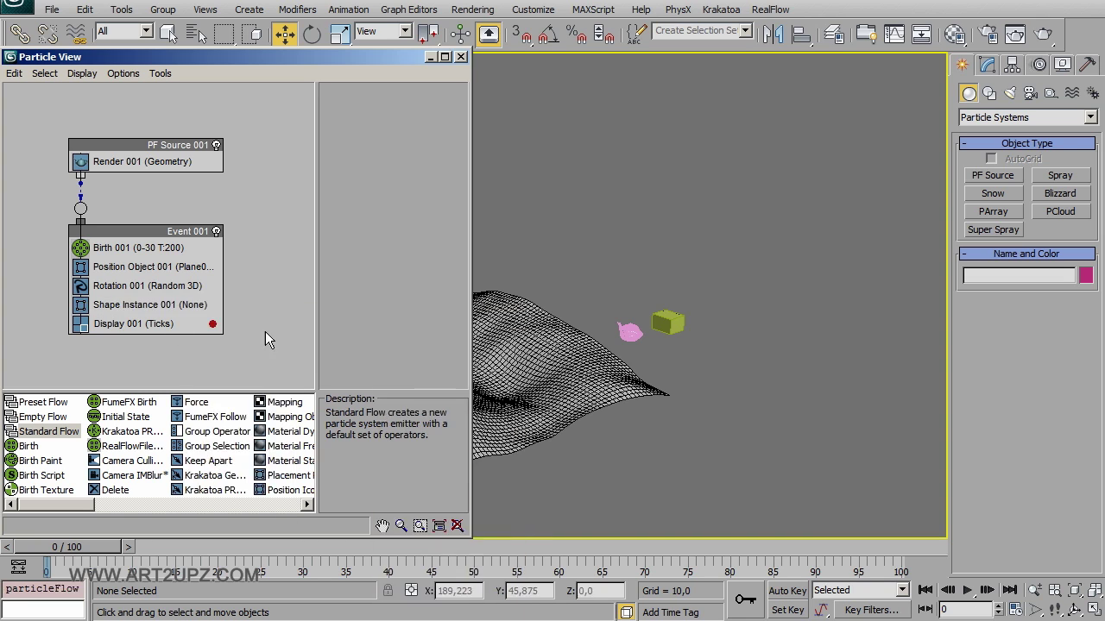
{"action": "left_click", "coordinate": [159, 321]}
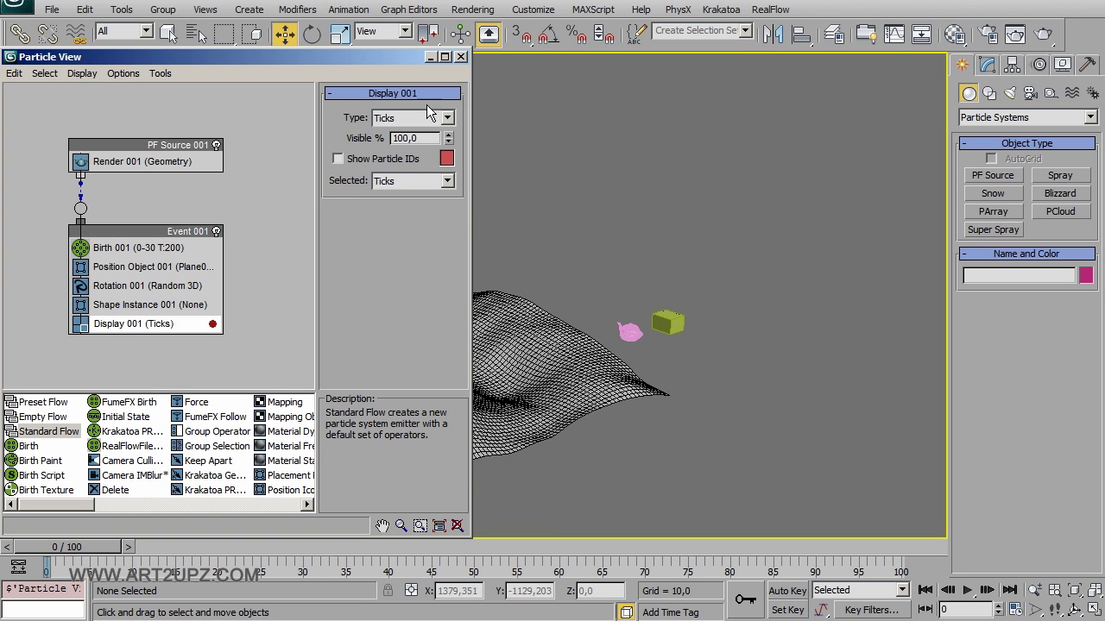
Set Display 001 to show the particles as Geometry
{"action": "left_click", "coordinate": [423, 121]}
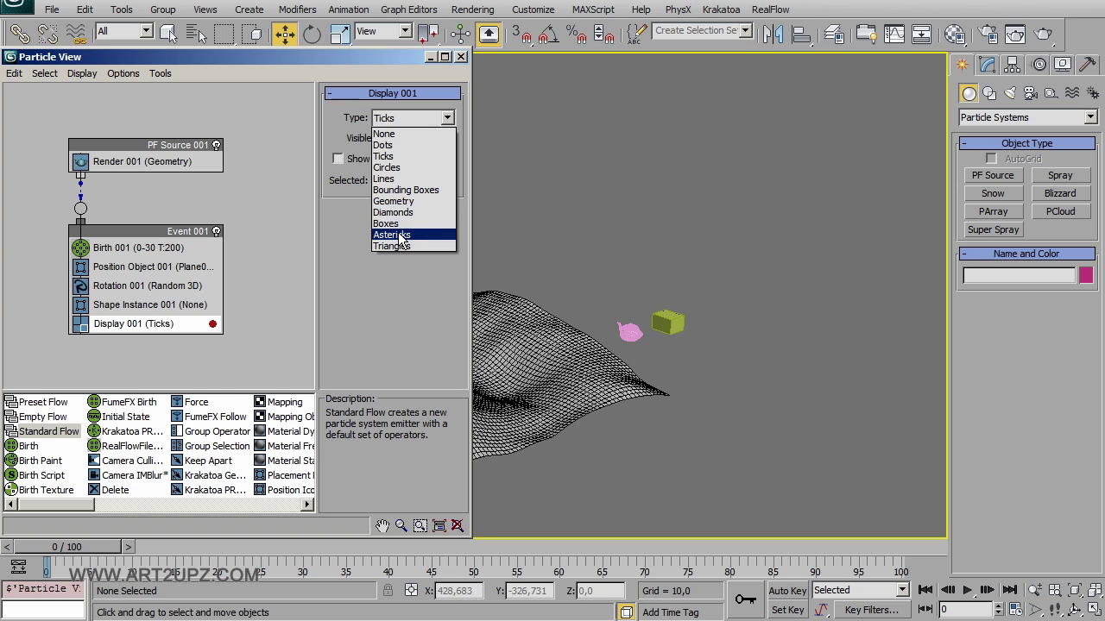
{"action": "left_click", "coordinate": [408, 201]}
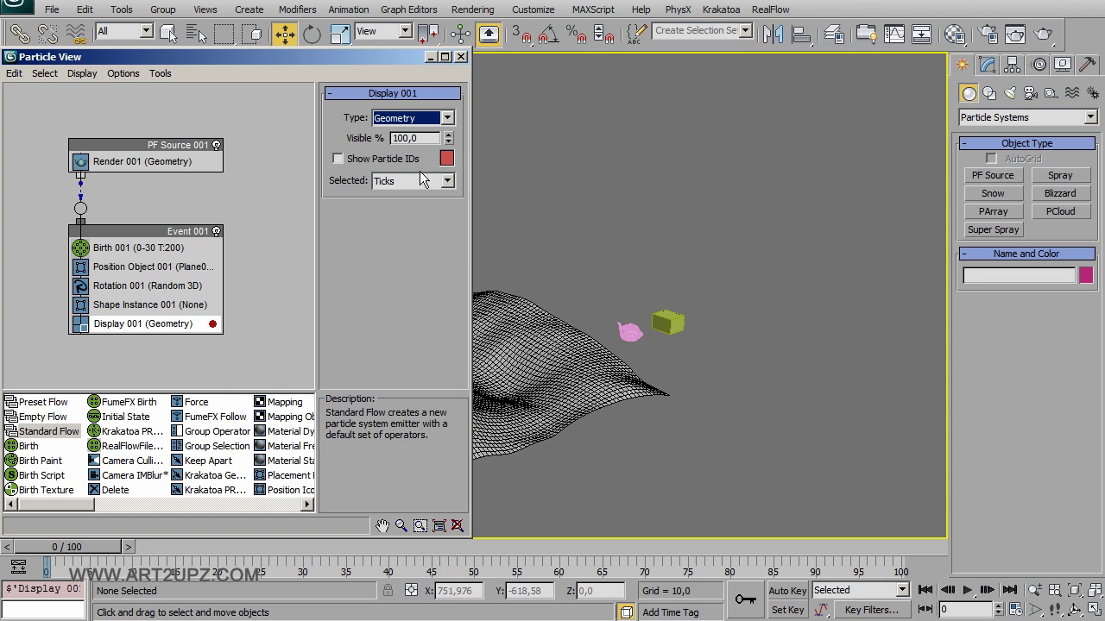
{"action": "left_click", "coordinate": [160, 307]}
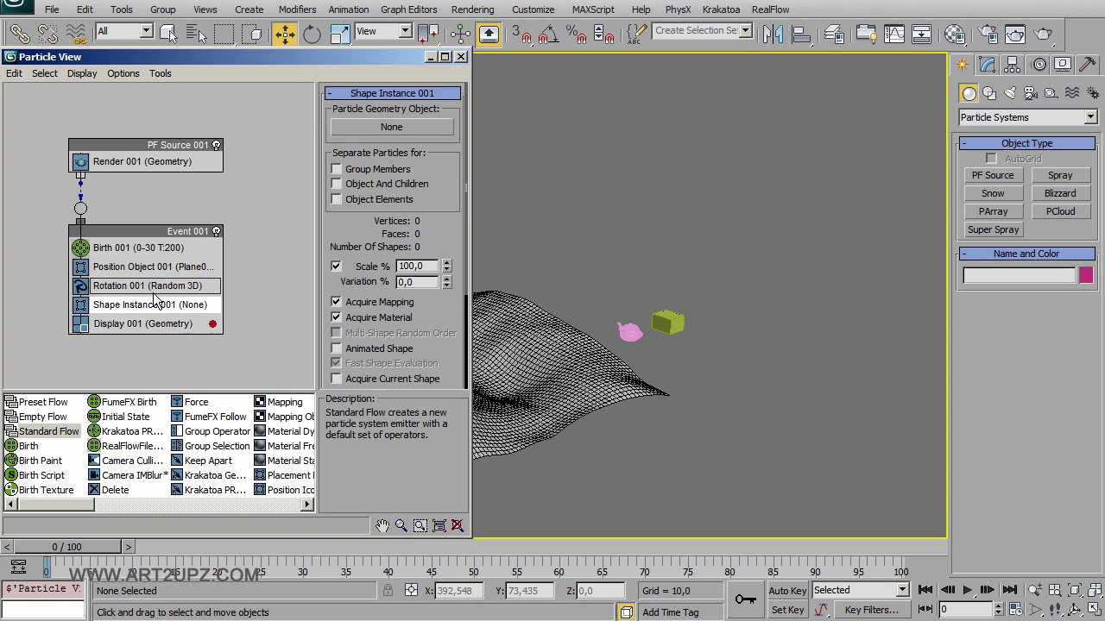
Delete Rotation 001 from Event 001 and bring up the Birth 001 settings
{"action": "left_click", "coordinate": [158, 290]}
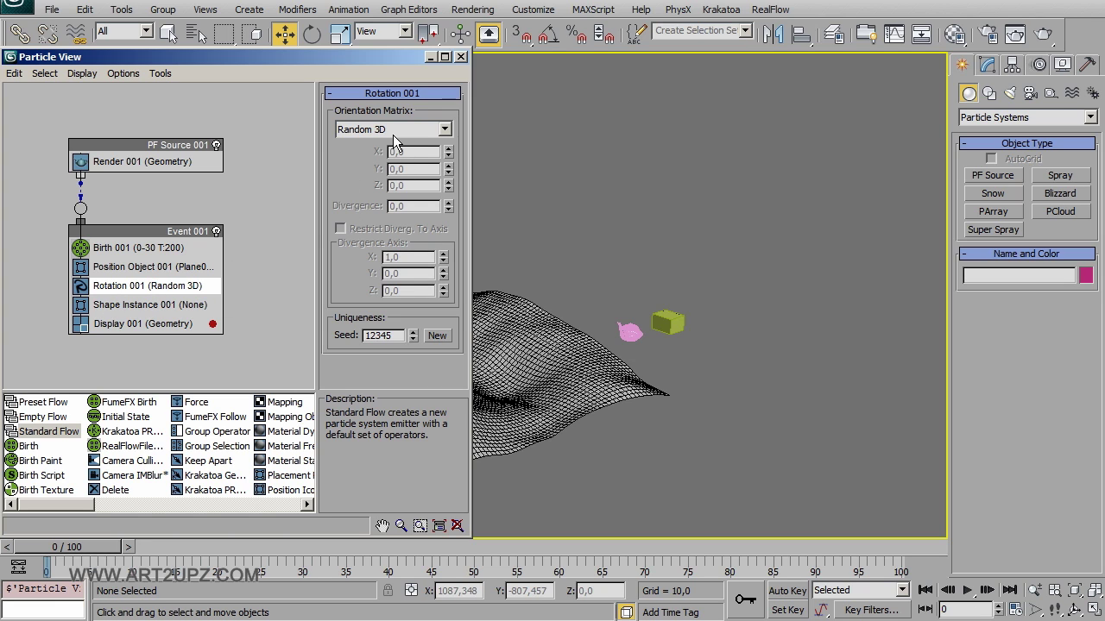
{"action": "right_click", "coordinate": [147, 285]}
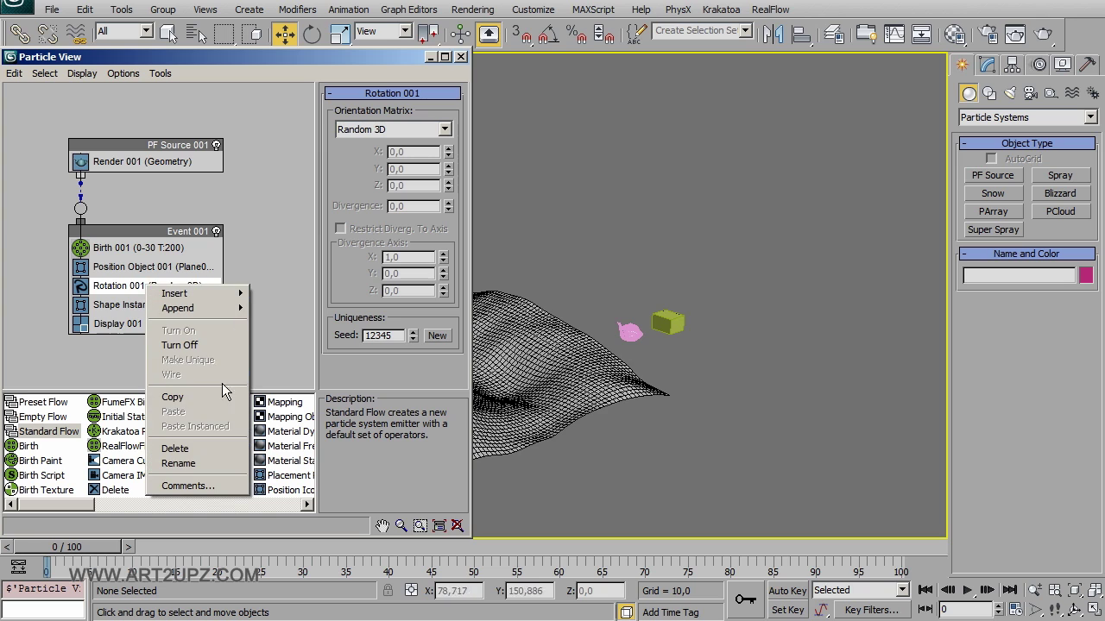
{"action": "left_click", "coordinate": [218, 447]}
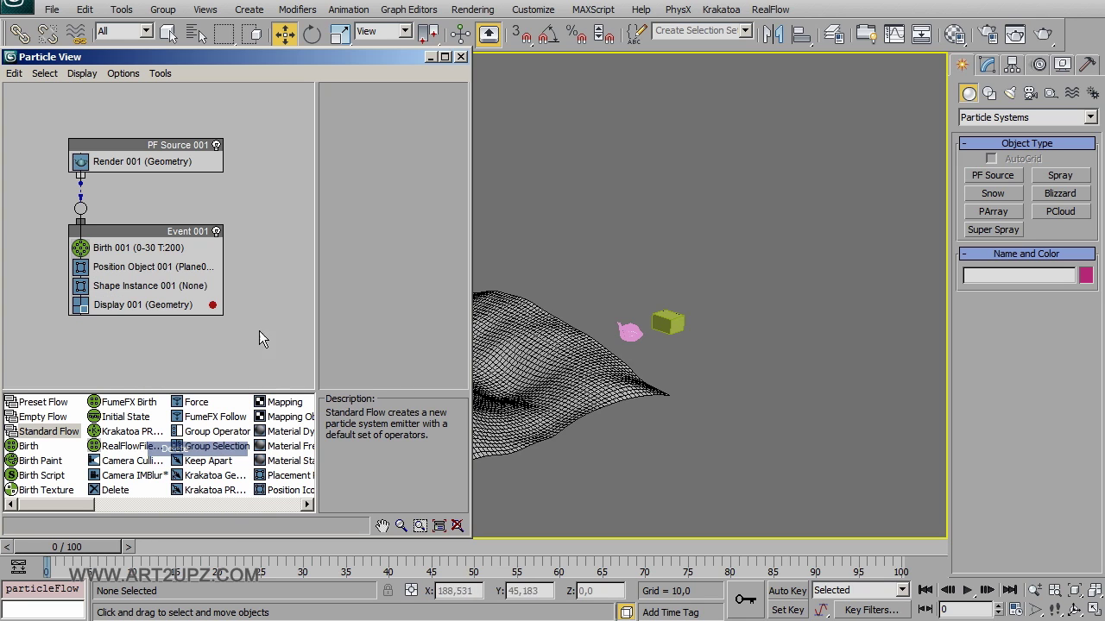
{"action": "left_click", "coordinate": [142, 250]}
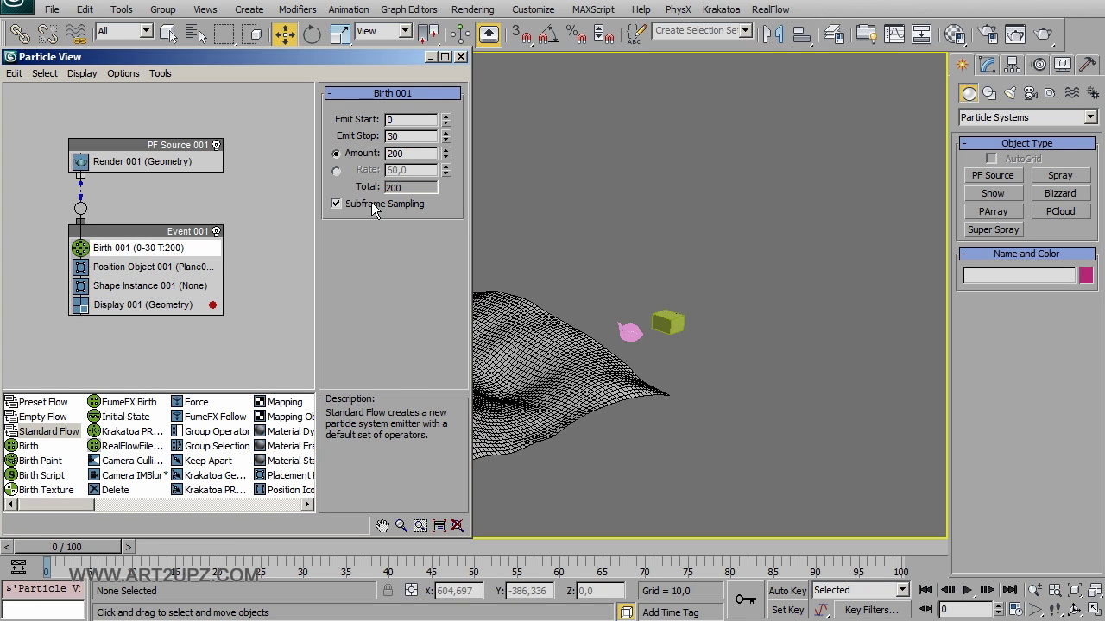
{"action": "left_click", "coordinate": [121, 148]}
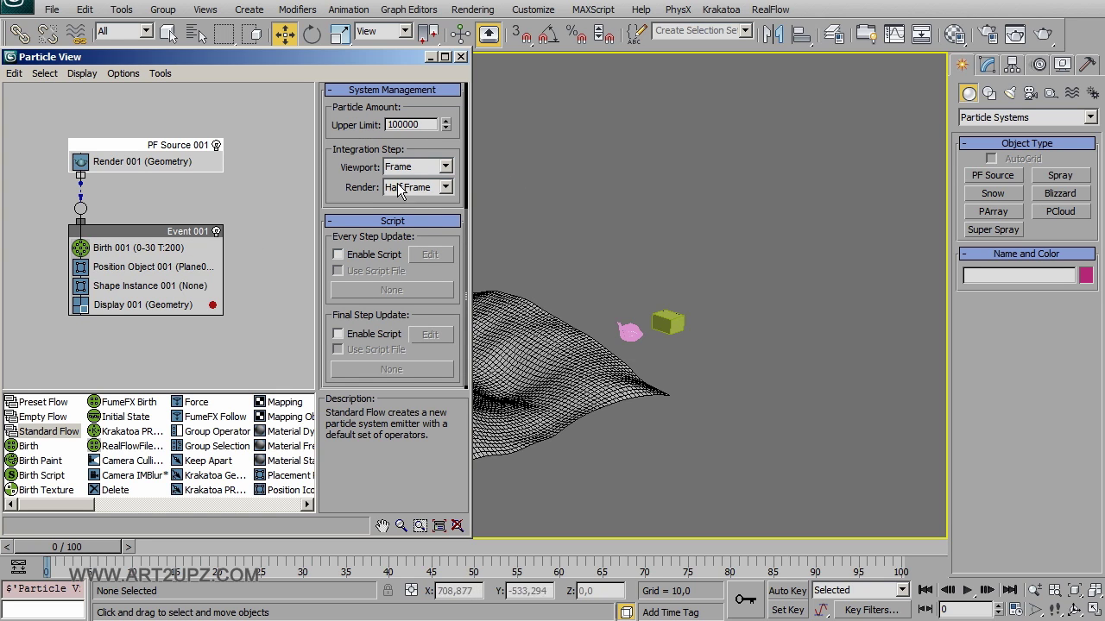
{"action": "type", "text": "0"}
{"action": "key", "text": "Return"}
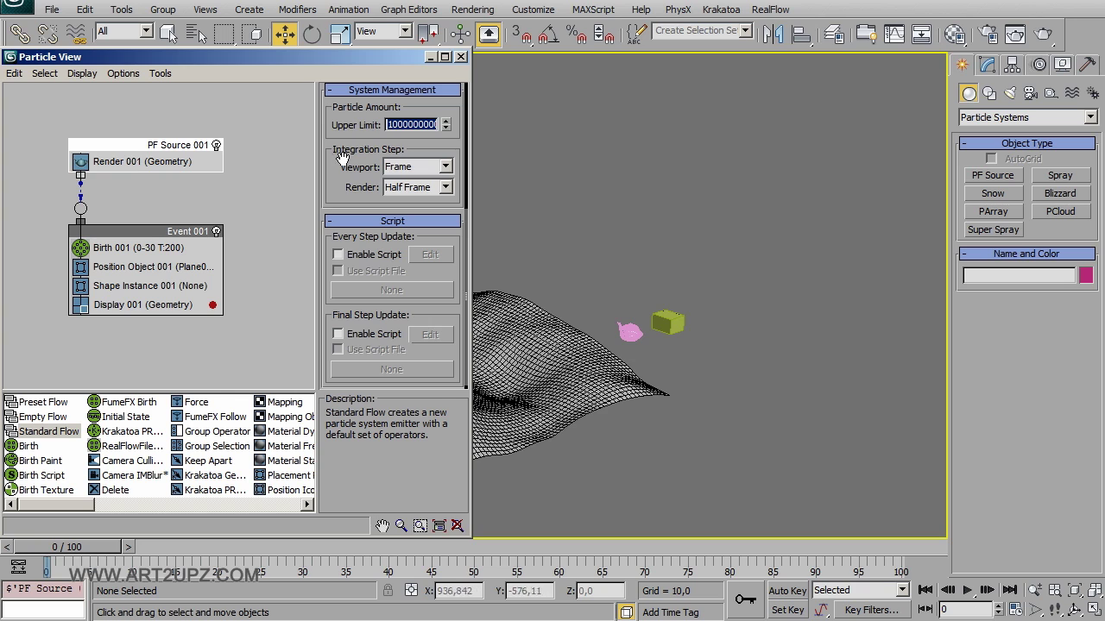
{"action": "scroll", "coordinate": [342, 158], "scroll_direction": "up", "scroll_amount": 5}
{"action": "double_click", "coordinate": [419, 257]}
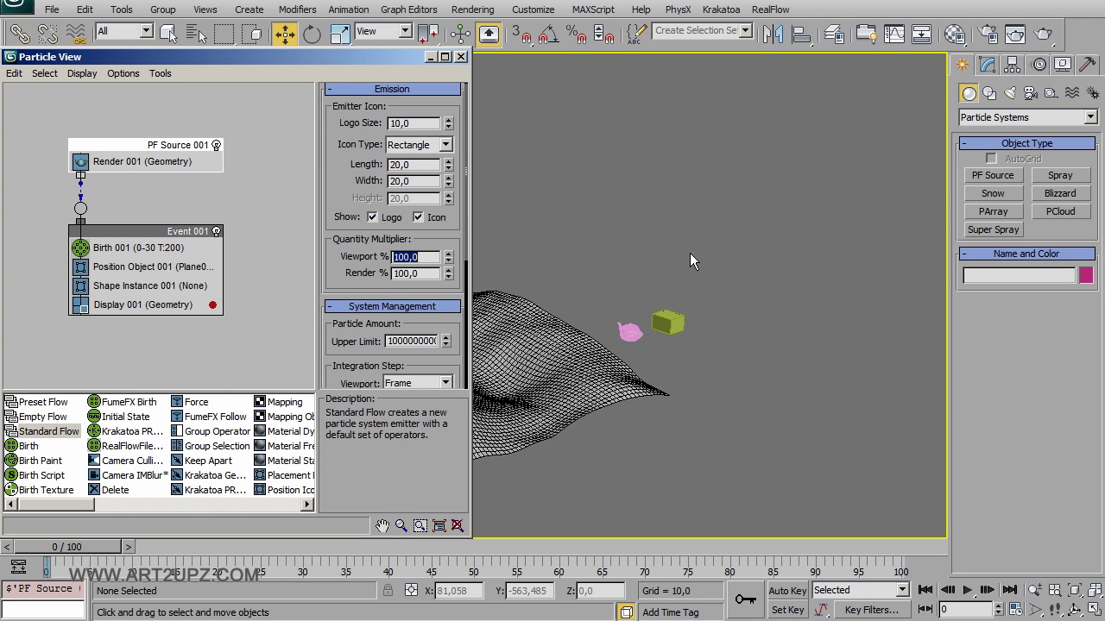
{"action": "left_click", "coordinate": [250, 239]}
Reset Birth 001's Emit Stop to 0 so all 200 particles are born at frame 0
{"action": "scroll", "coordinate": [529, 300], "scroll_direction": "up", "scroll_amount": 2}
{"action": "scroll", "coordinate": [529, 300], "scroll_direction": "up", "scroll_amount": 2}
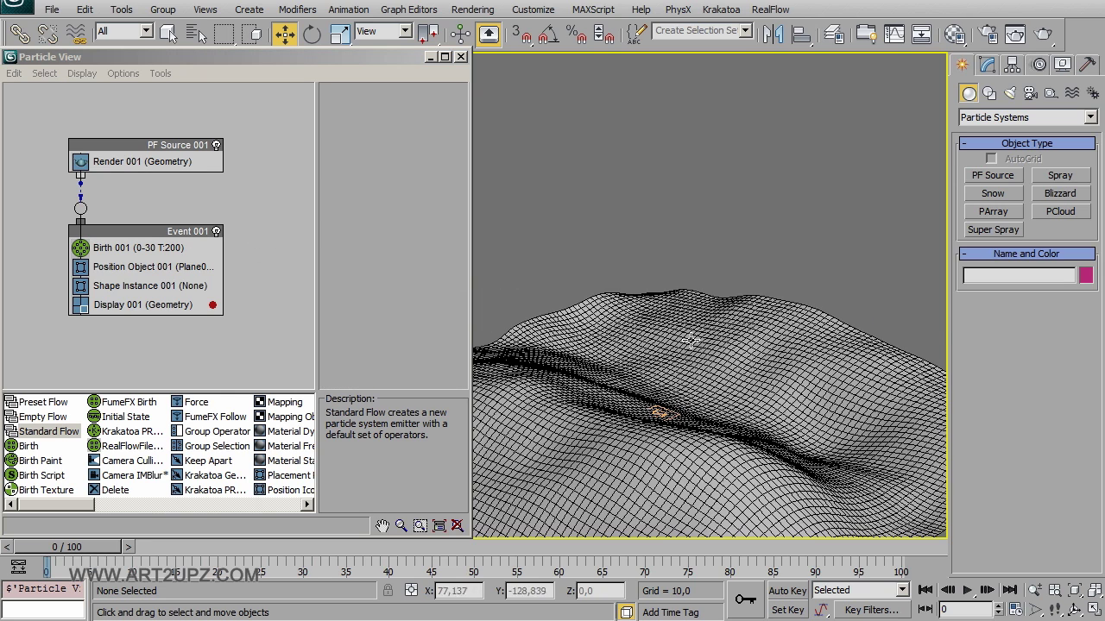
{"action": "middle_click_drag", "start_coordinate": [755, 378], "coordinate": [742, 352]}
{"action": "left_click", "coordinate": [188, 248]}
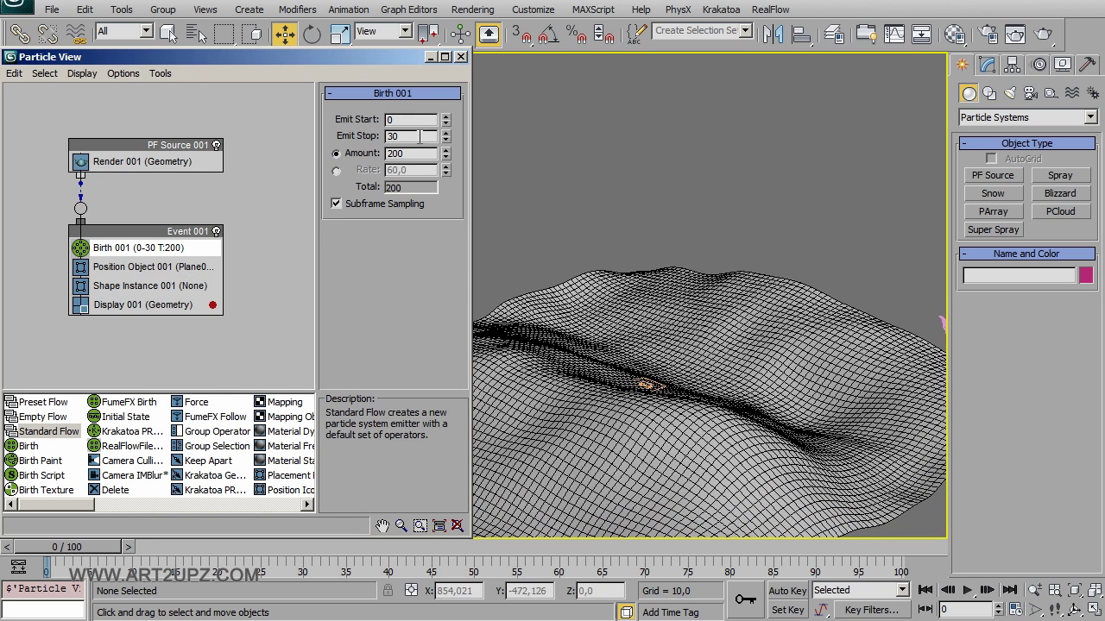
{"action": "right_click", "coordinate": [446, 137]}
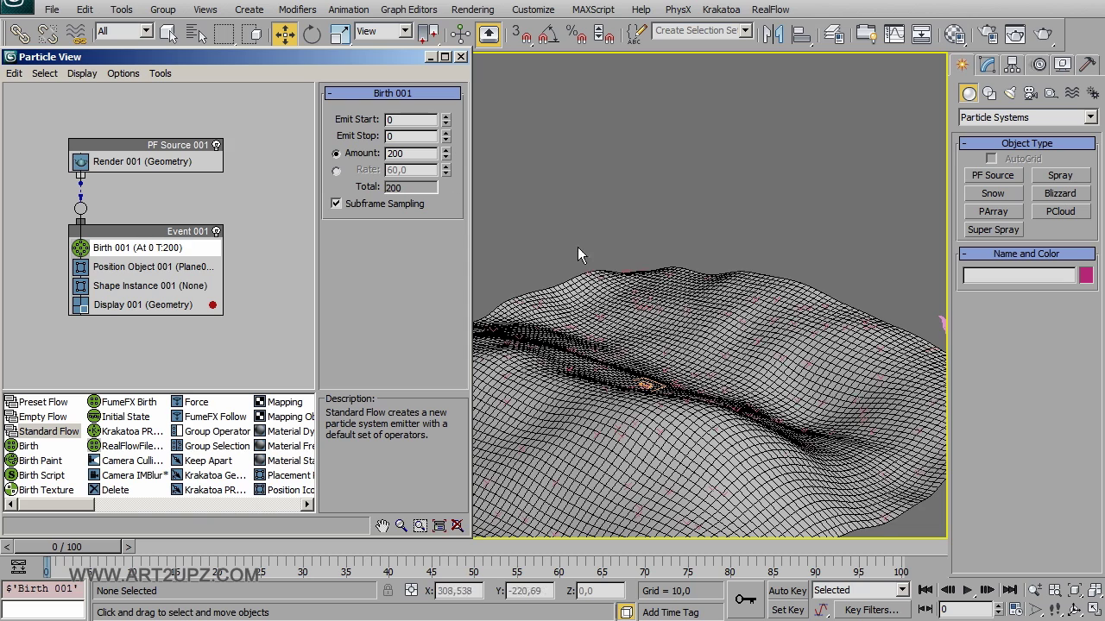
{"action": "middle_click_drag", "start_coordinate": [577, 247], "coordinate": [672, 336], "text": "alt"}
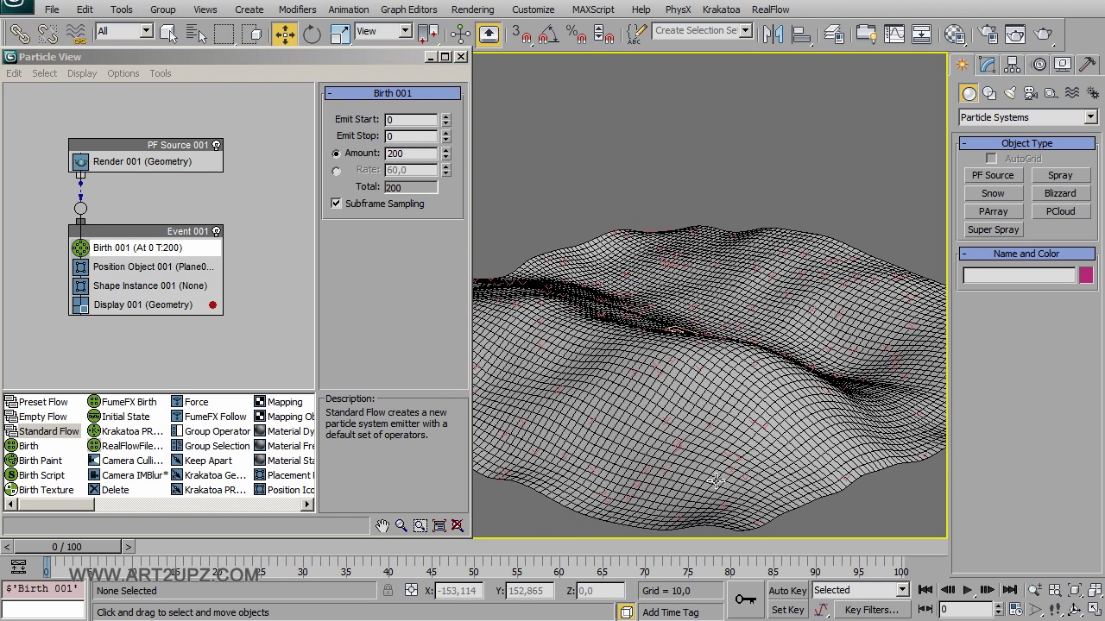
Switch the viewport to wireframe and enable Lock On Emitter in Position Object 001
{"action": "key", "text": "F4"}
{"action": "key", "text": "F3"}
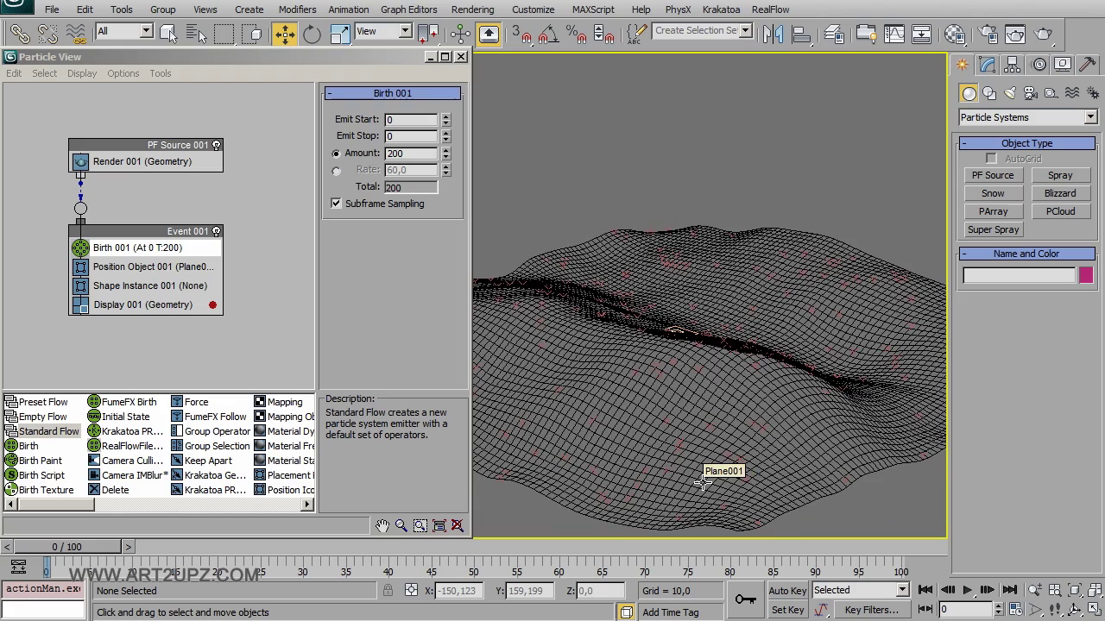
{"action": "middle_click_drag", "start_coordinate": [700, 483], "coordinate": [733, 388], "text": "alt"}
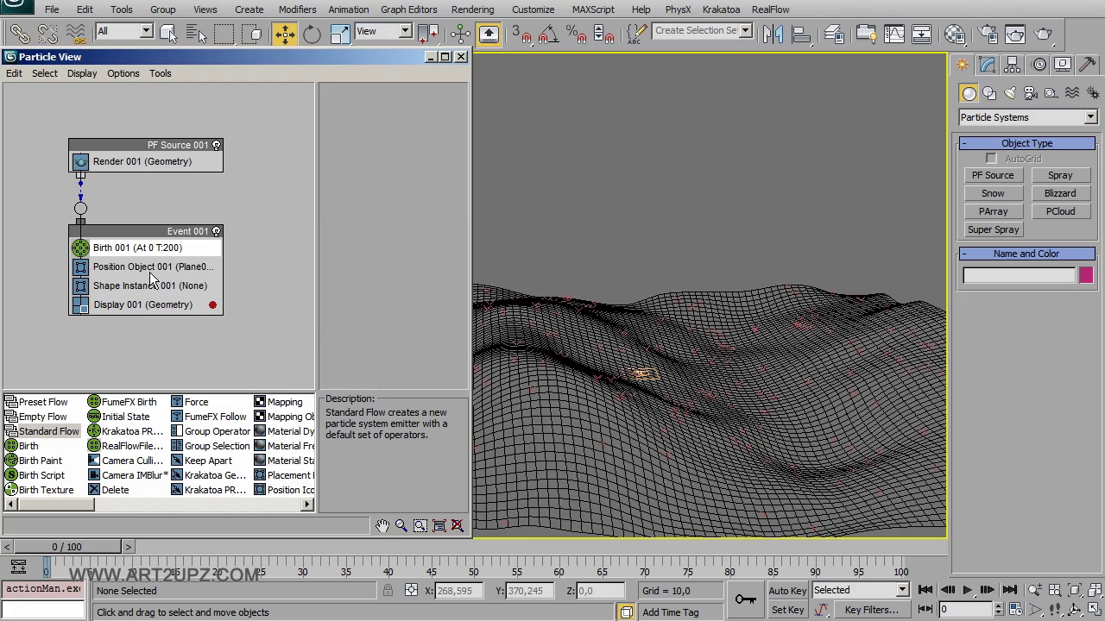
{"action": "left_click", "coordinate": [152, 270]}
{"action": "middle_click_drag", "start_coordinate": [646, 414], "coordinate": [487, 188], "text": "alt"}
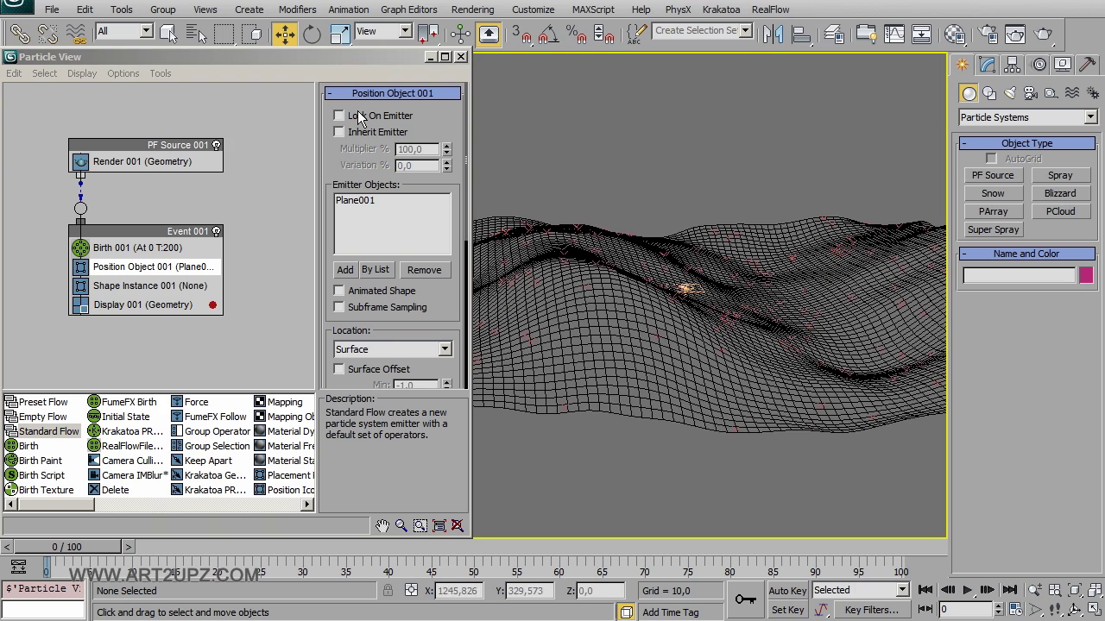
{"action": "left_click", "coordinate": [339, 116]}
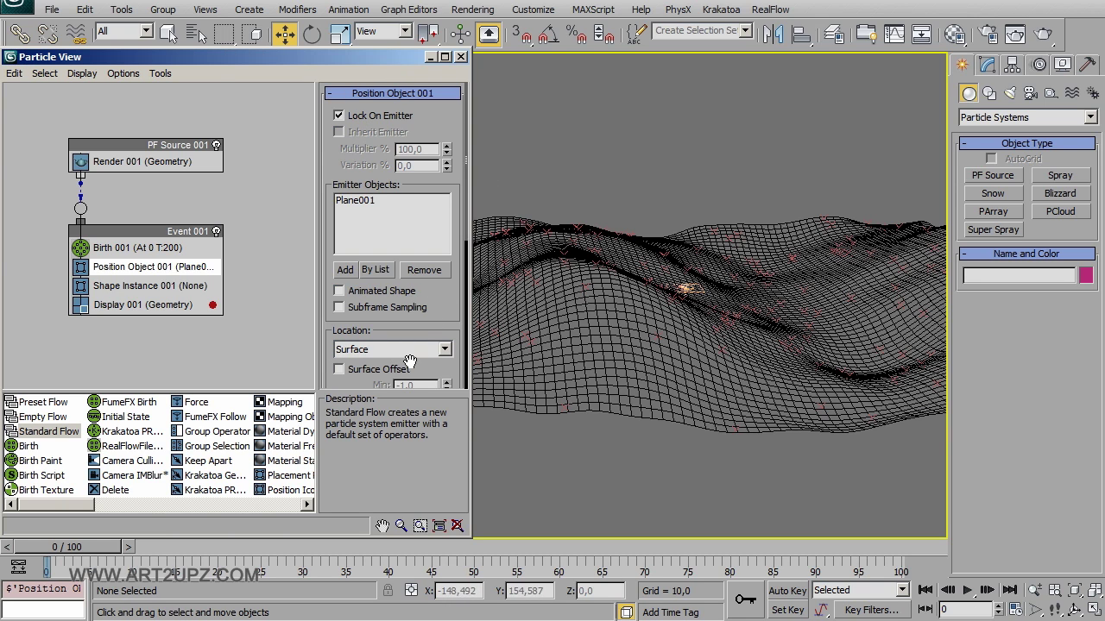
Try Location Vertices, then set Position Object 001's Location back to Surface
{"action": "left_click_drag", "start_coordinate": [409, 362], "coordinate": [411, 242]}
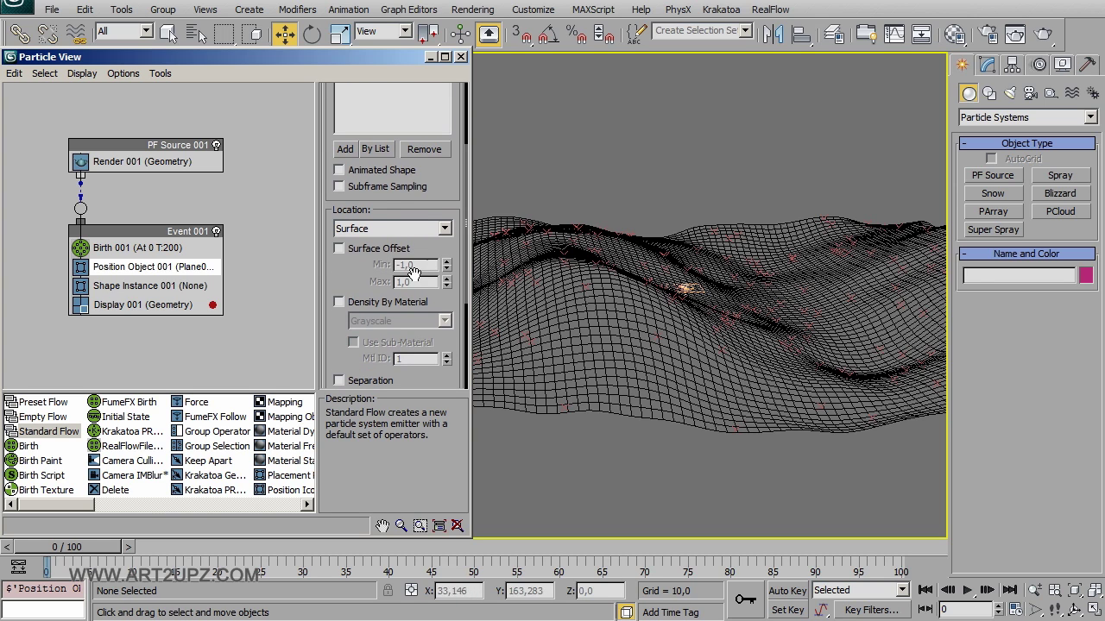
{"action": "left_click", "coordinate": [443, 233]}
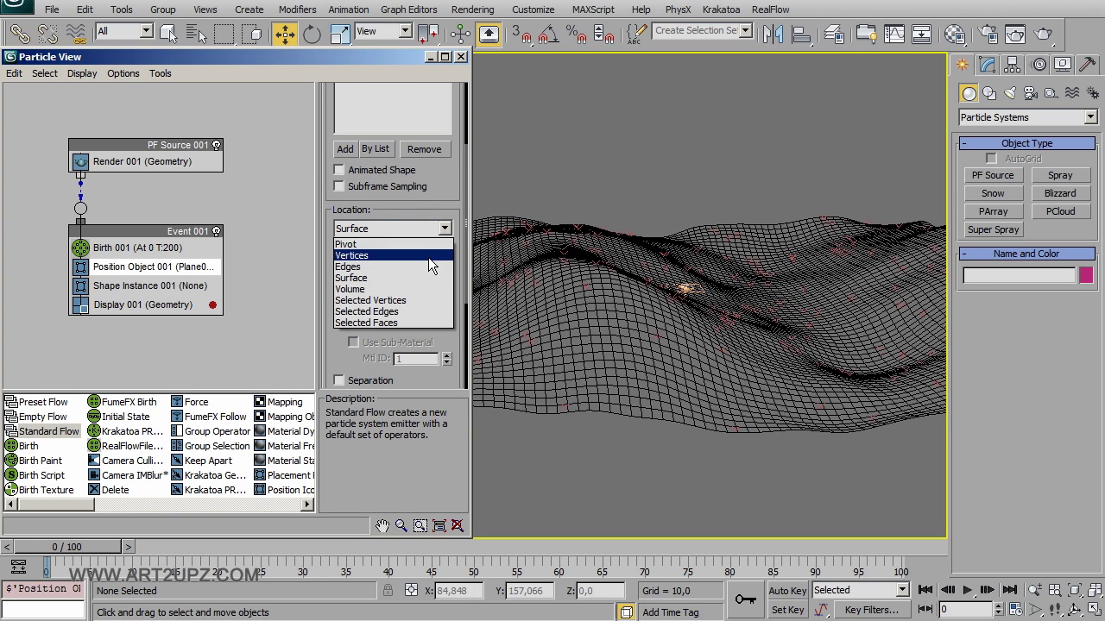
{"action": "left_click", "coordinate": [428, 258]}
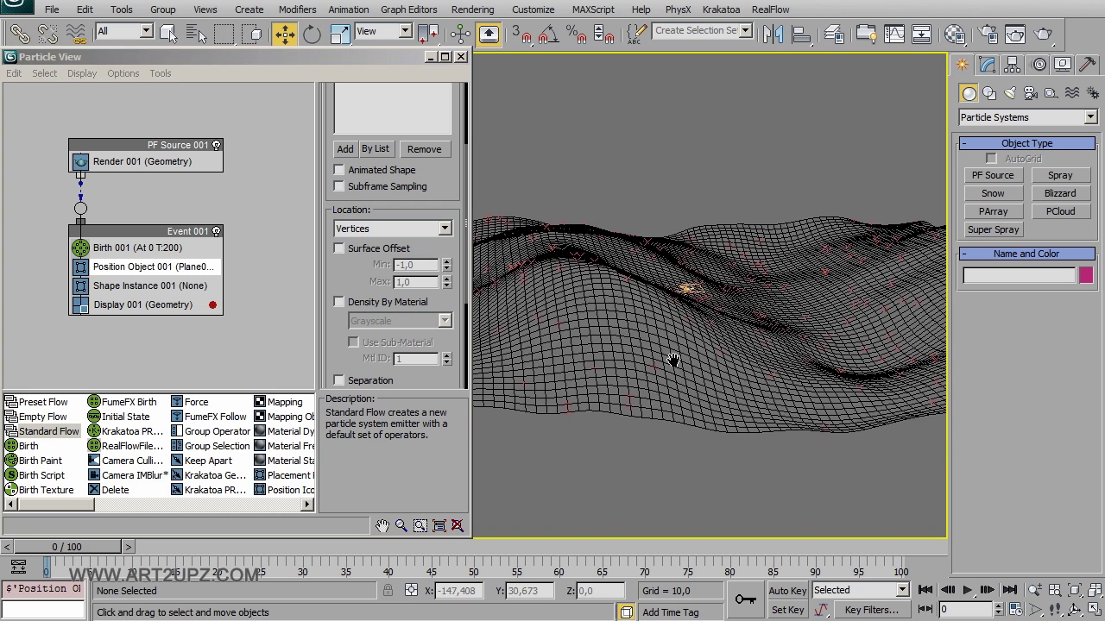
{"action": "middle_click_drag", "start_coordinate": [671, 363], "coordinate": [565, 388]}
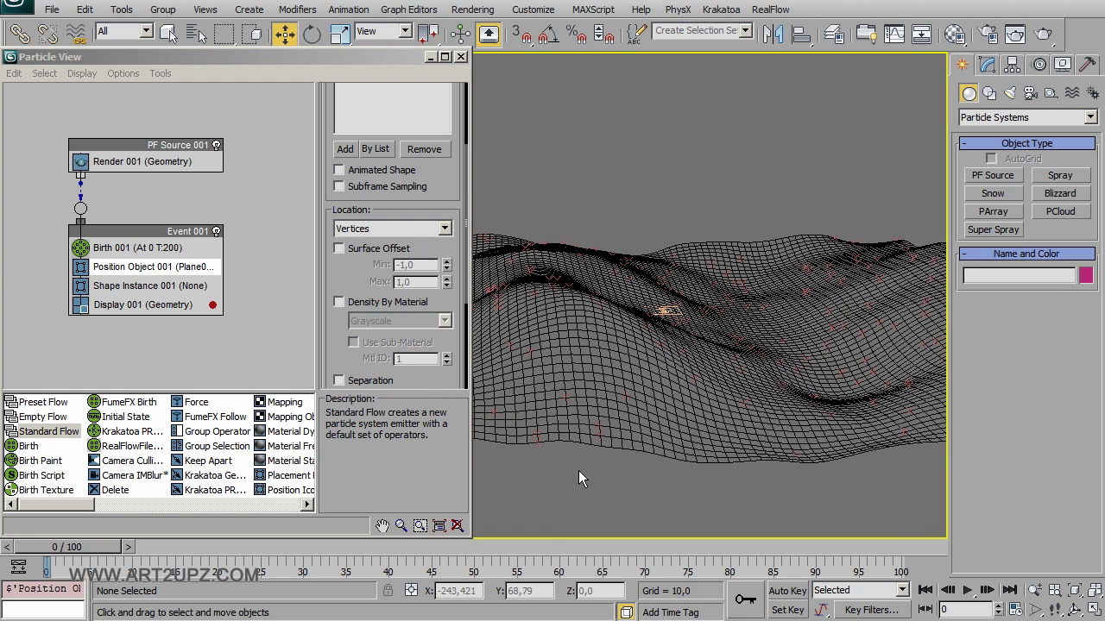
{"action": "left_click", "coordinate": [353, 229]}
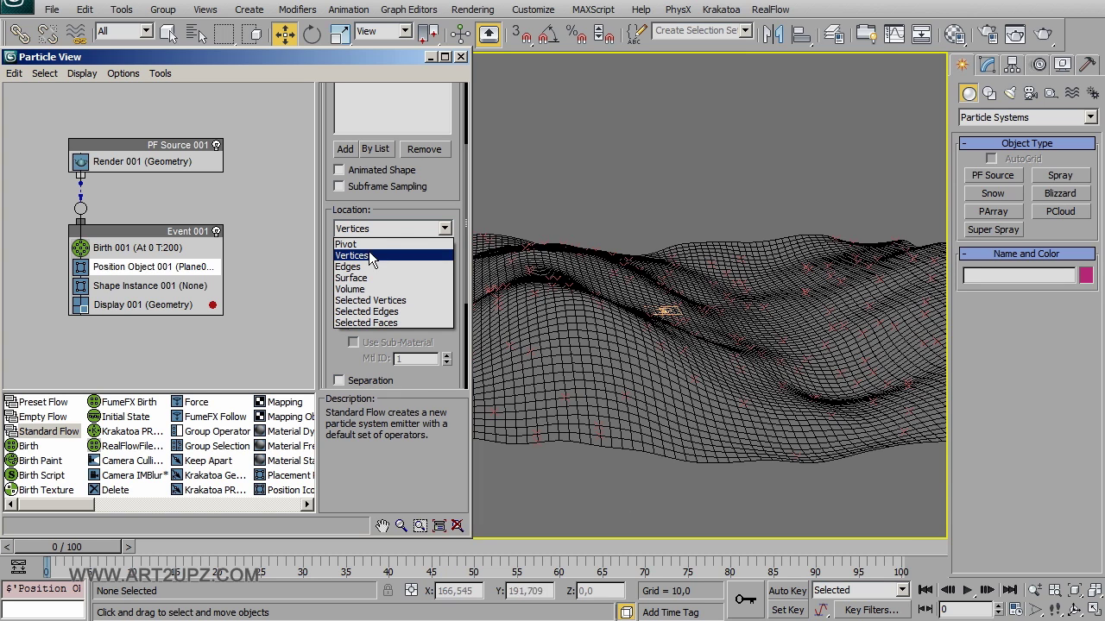
{"action": "left_click", "coordinate": [374, 349]}
{"action": "left_click", "coordinate": [402, 230]}
{"action": "left_click", "coordinate": [403, 278]}
{"action": "left_click", "coordinate": [432, 229]}
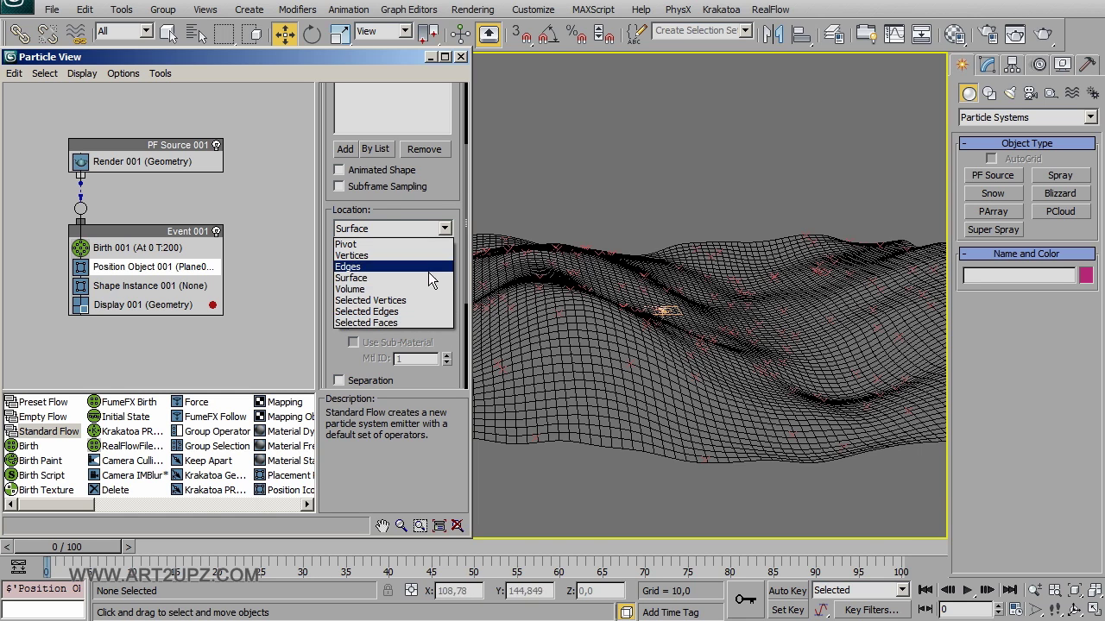
{"action": "left_click", "coordinate": [393, 278]}
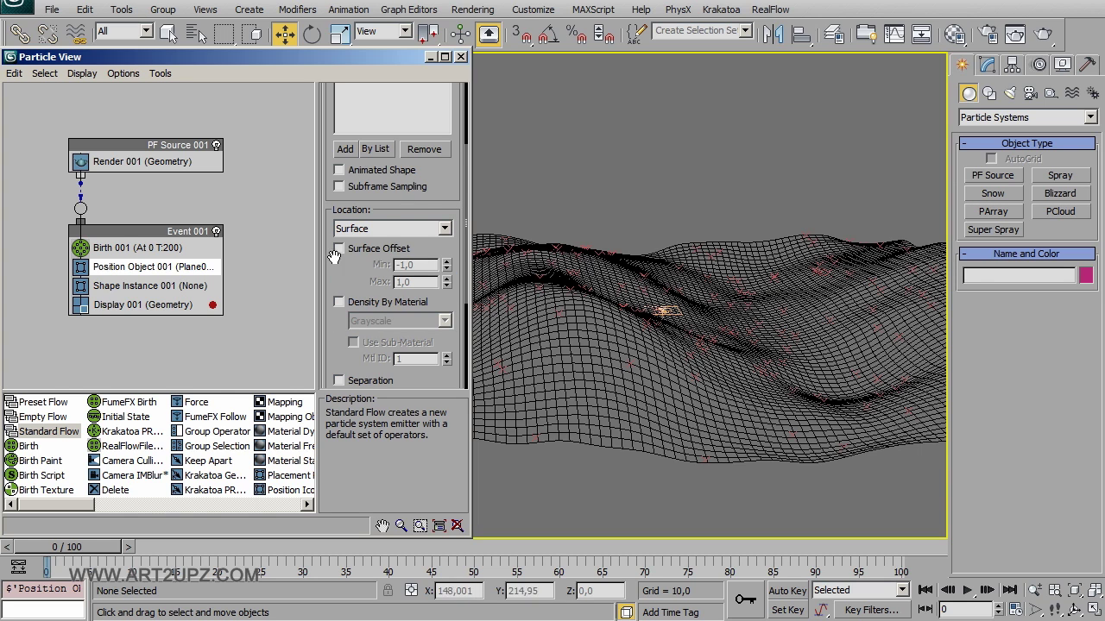
{"action": "left_click_drag", "start_coordinate": [347, 271], "coordinate": [406, 382]}
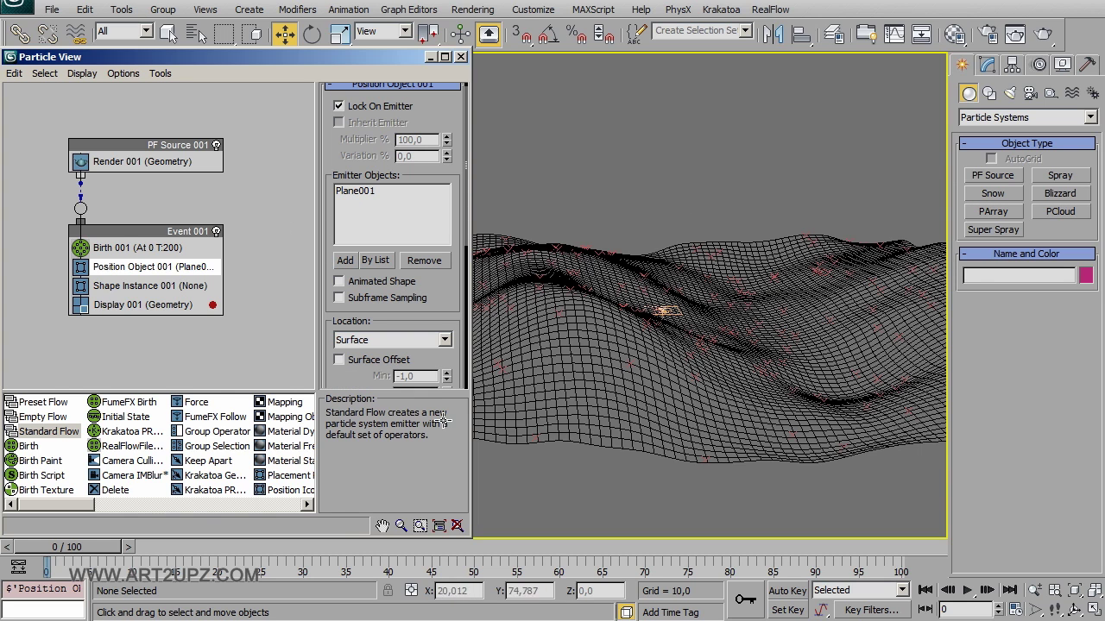
Pick Teapot001 as the particle geometry in Shape Instance 001
{"action": "scroll", "coordinate": [650, 298], "scroll_direction": "down", "scroll_amount": 3}
{"action": "scroll", "coordinate": [650, 331], "scroll_direction": "down", "scroll_amount": 2}
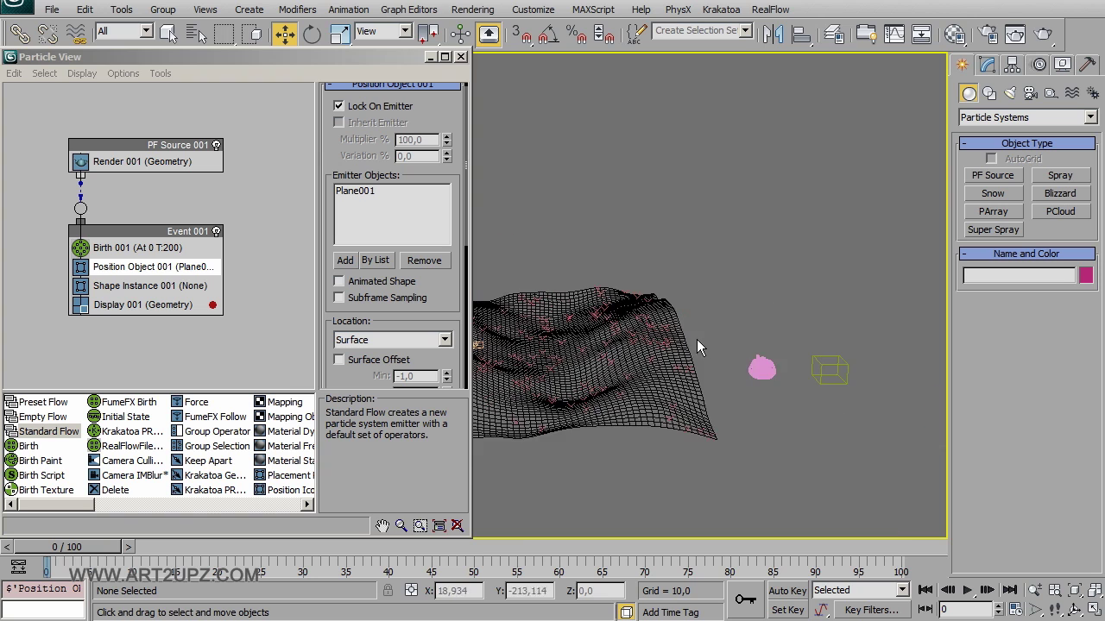
{"action": "scroll", "coordinate": [697, 339], "scroll_direction": "down", "scroll_amount": 1}
{"action": "left_click", "coordinate": [141, 306]}
{"action": "left_click", "coordinate": [142, 285]}
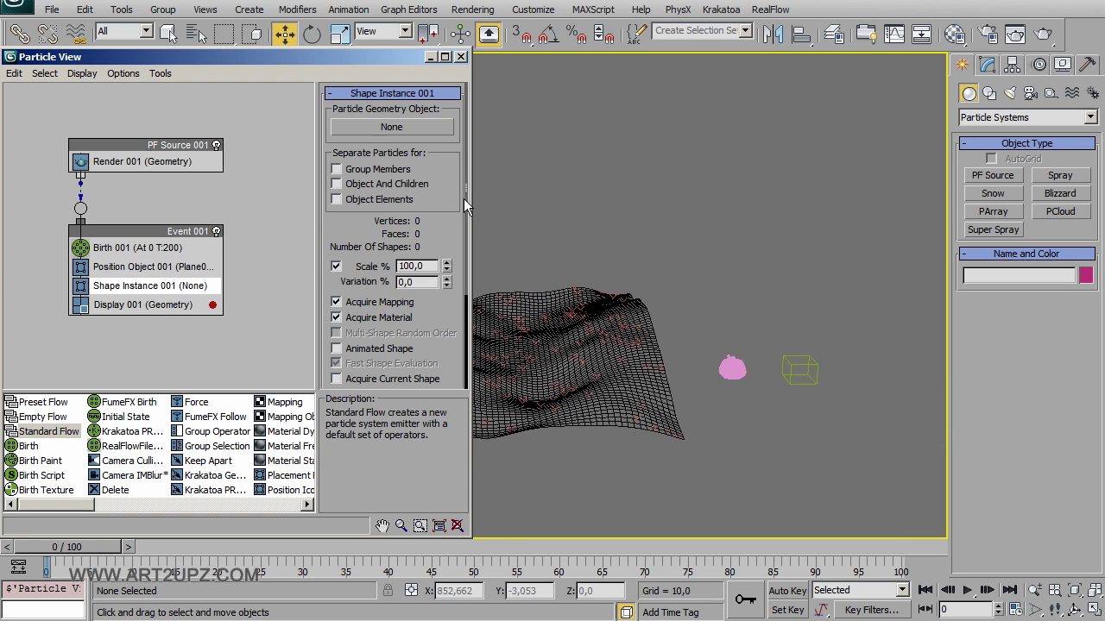
{"action": "left_click", "coordinate": [375, 129]}
{"action": "left_click", "coordinate": [732, 371]}
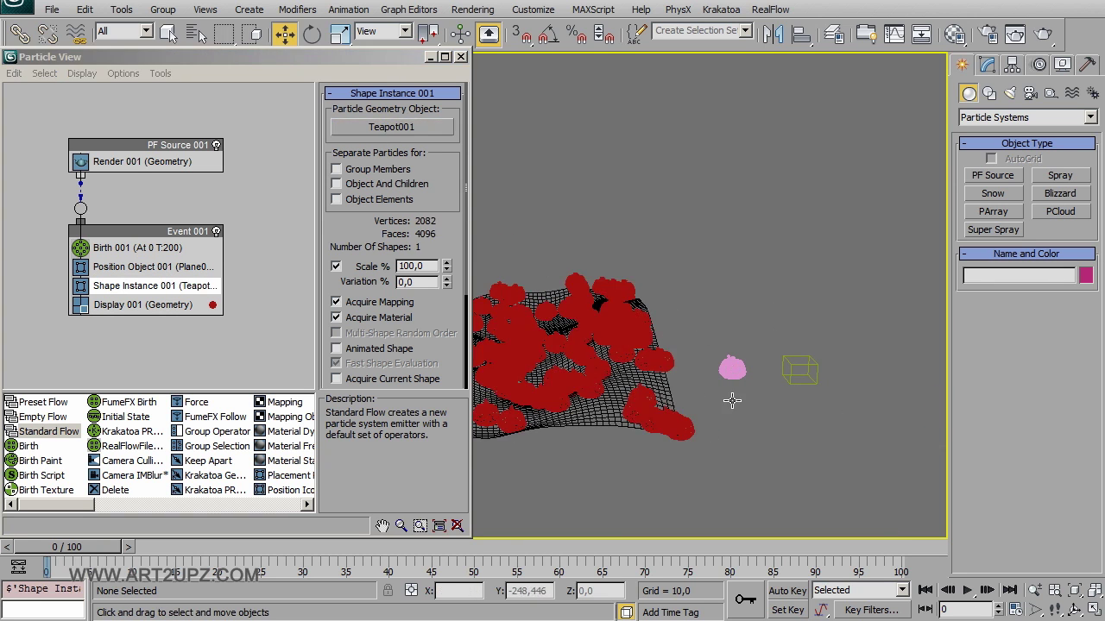
Switch the viewport to smooth shaded and orbit to view the teapots on the terrain
{"action": "scroll", "coordinate": [629, 382], "scroll_direction": "up", "scroll_amount": 2}
{"action": "scroll", "coordinate": [648, 389], "scroll_direction": "up", "scroll_amount": 3}
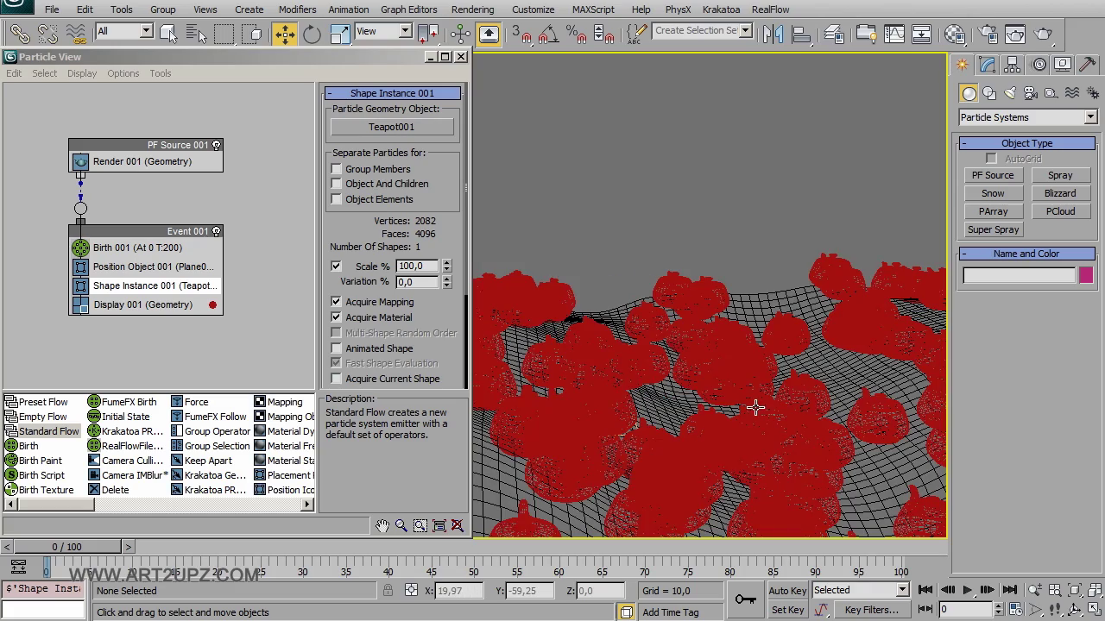
{"action": "scroll", "coordinate": [725, 404], "scroll_direction": "down", "scroll_amount": 3}
{"action": "mouse_move", "coordinate": [751, 407]}
{"action": "middle_mouse_down", "text": "alt"}
{"action": "mouse_move", "coordinate": [840, 370]}
{"action": "mouse_move", "coordinate": [627, 315]}
{"action": "middle_mouse_up", "text": "alt"}
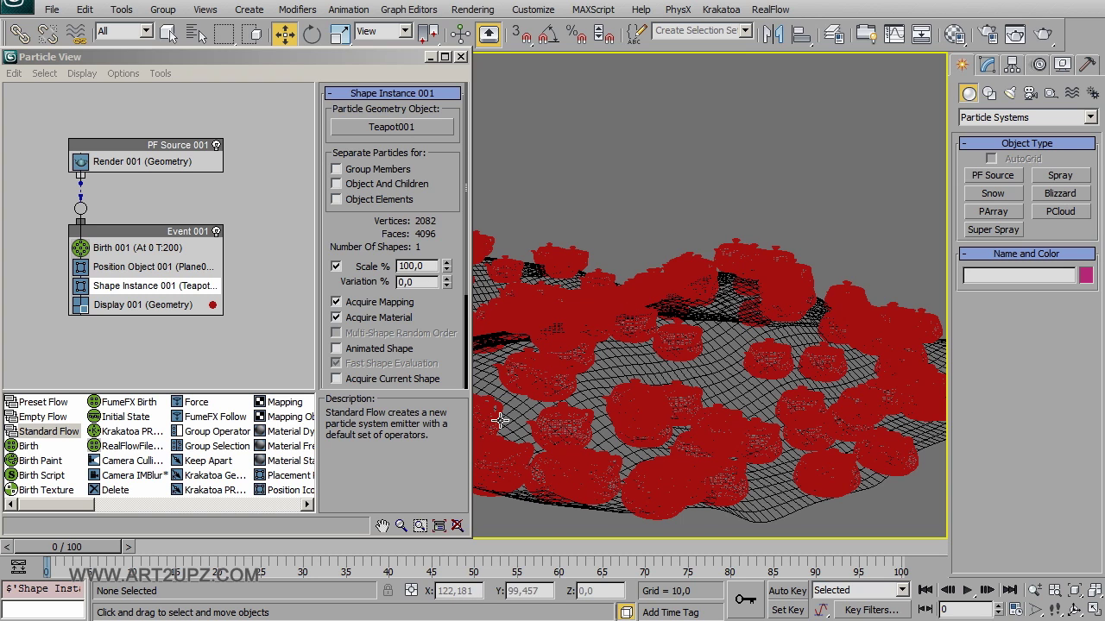
{"action": "key", "text": "F3"}
{"action": "middle_click_drag", "start_coordinate": [748, 384], "coordinate": [521, 404], "text": "alt"}
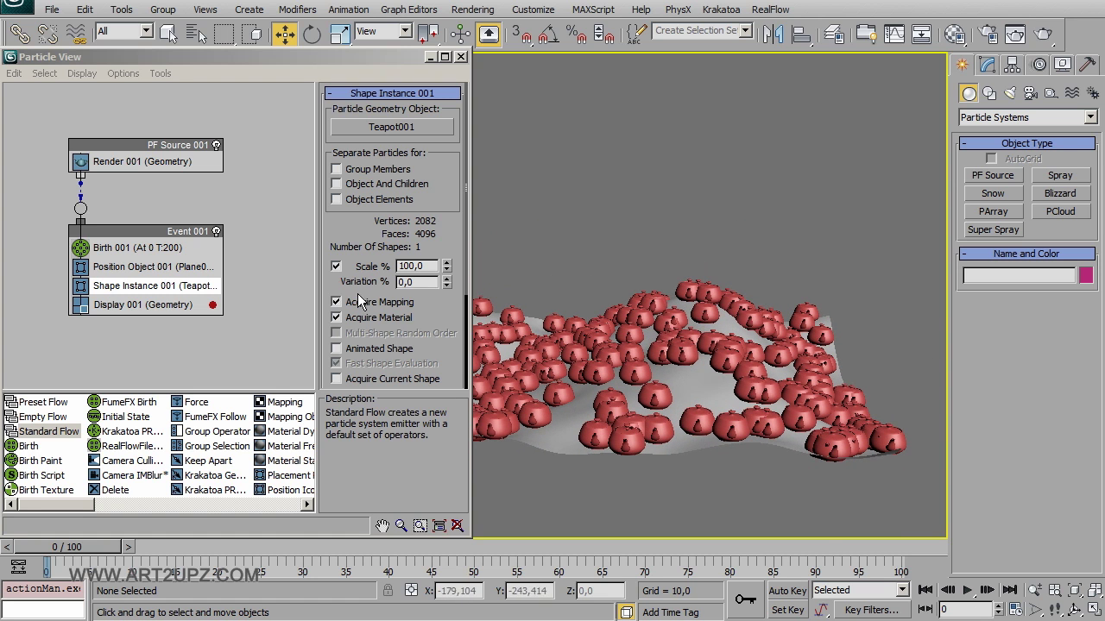
{"action": "middle_click_drag", "start_coordinate": [669, 393], "coordinate": [535, 436], "text": "alt"}
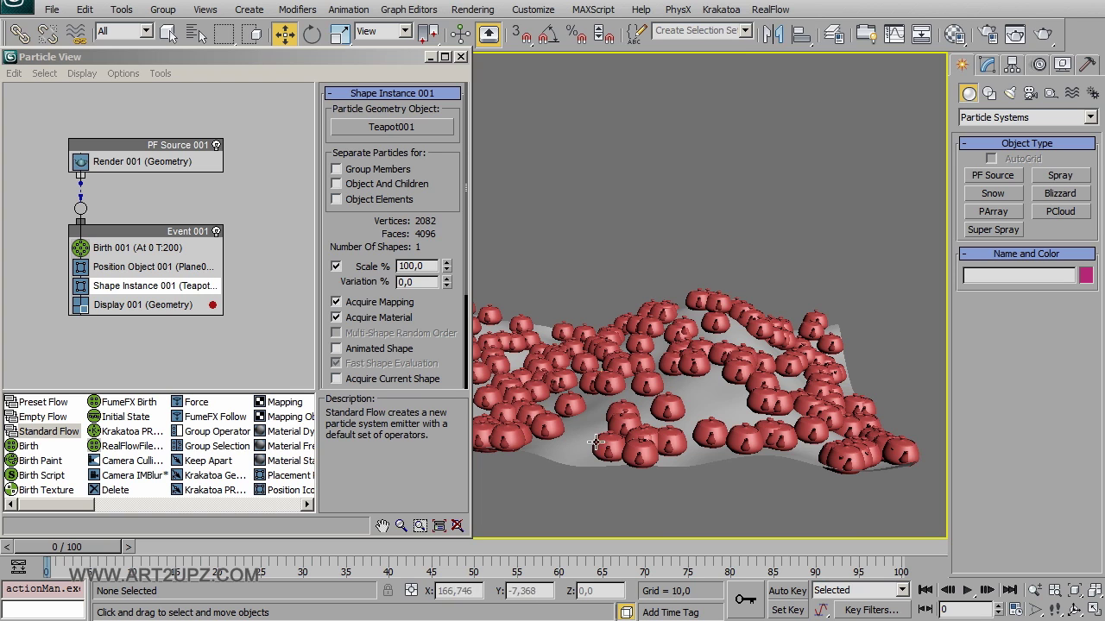
Set the teapots' size Variation to 50%, after trying 25%
{"action": "double_click", "coordinate": [406, 283]}
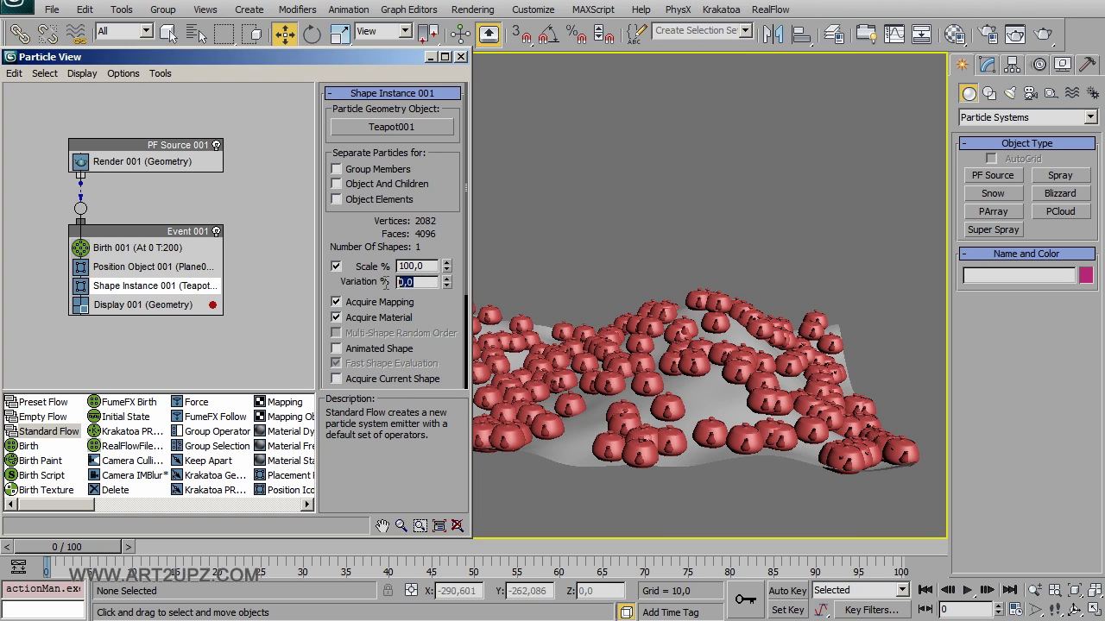
{"action": "type", "text": "25"}
{"action": "key", "text": "Return"}
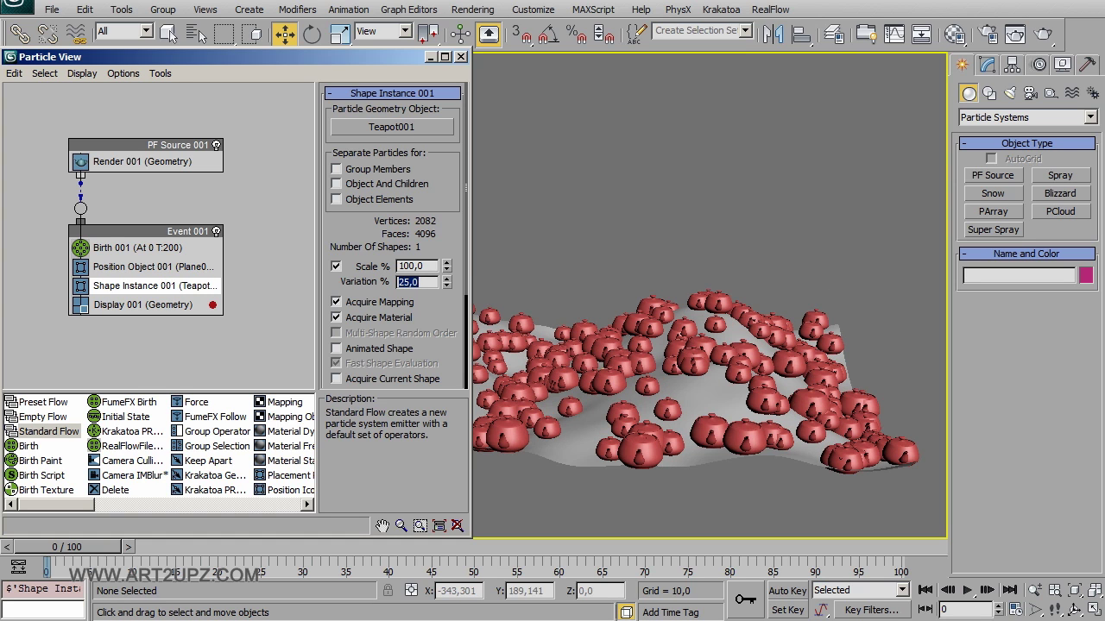
{"action": "type", "text": "50"}
{"action": "key", "text": "Return"}
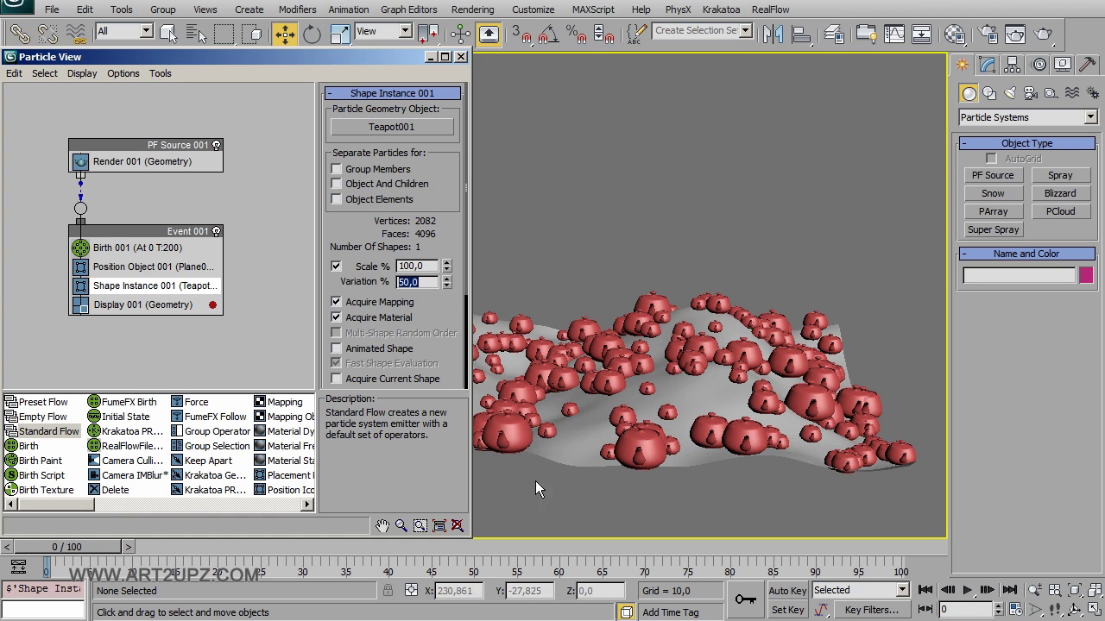
{"action": "left_click", "coordinate": [131, 476]}
{"action": "left_click_drag", "start_coordinate": [78, 503], "coordinate": [152, 501]}
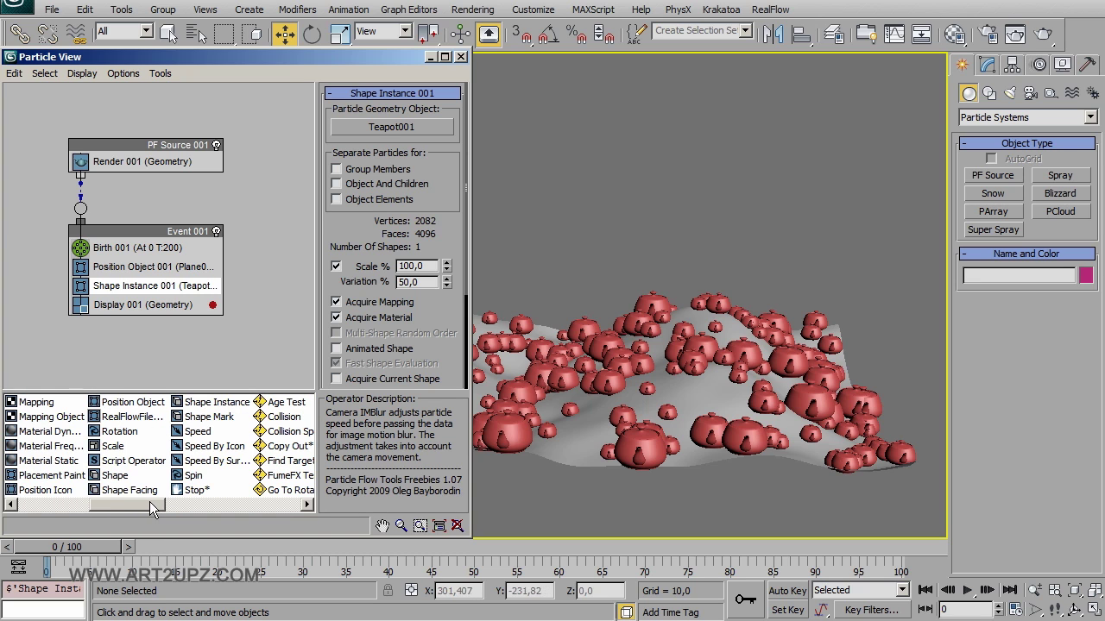
Add Rotation 001 with Random Horizontal orientation and Divergence 25
{"action": "left_click_drag", "start_coordinate": [120, 432], "coordinate": [147, 276]}
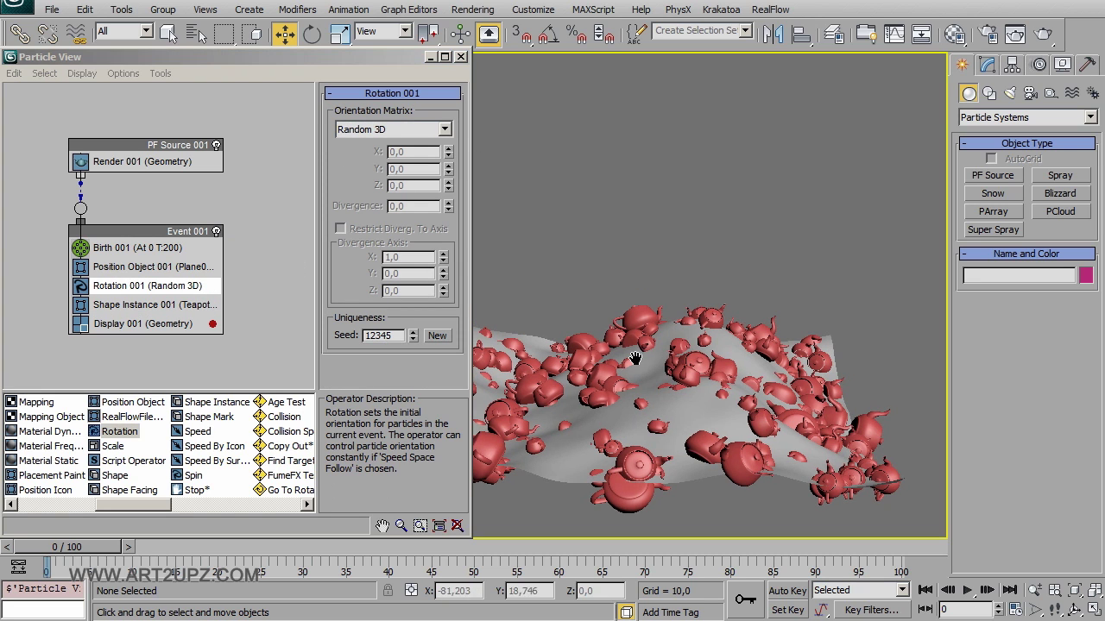
{"action": "left_click", "coordinate": [402, 128]}
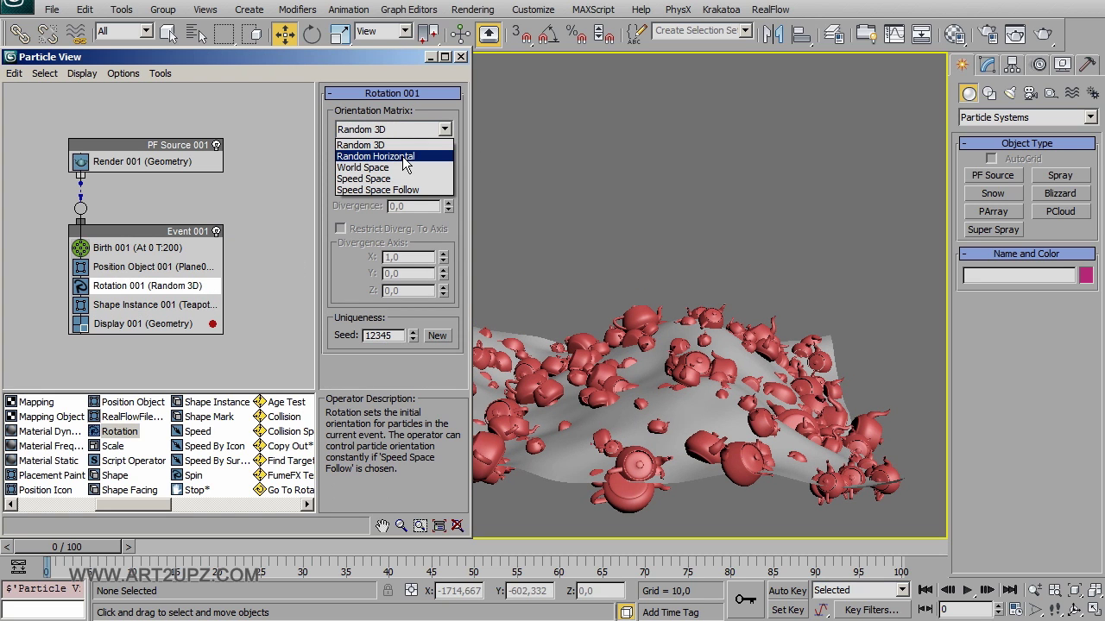
{"action": "left_click", "coordinate": [405, 157]}
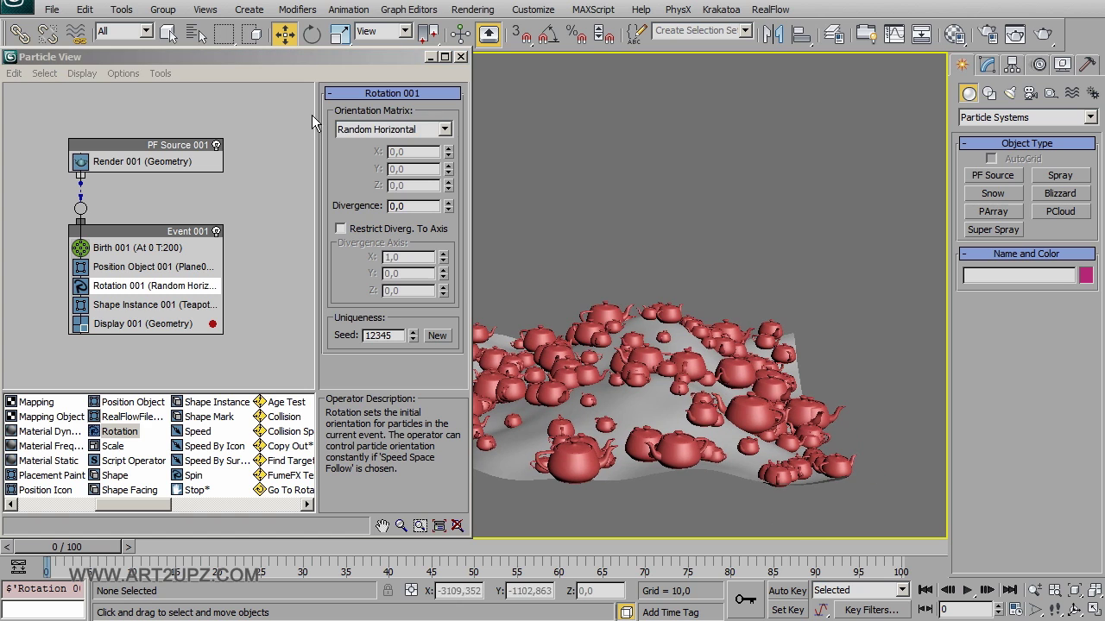
{"action": "double_click", "coordinate": [412, 206]}
{"action": "type", "text": "25"}
{"action": "key", "text": "Return"}
Enable Density By Material in Position Object 001 and open the Material Editor
{"action": "left_click", "coordinate": [153, 267]}
{"action": "left_click_drag", "start_coordinate": [446, 164], "coordinate": [446, 100]}
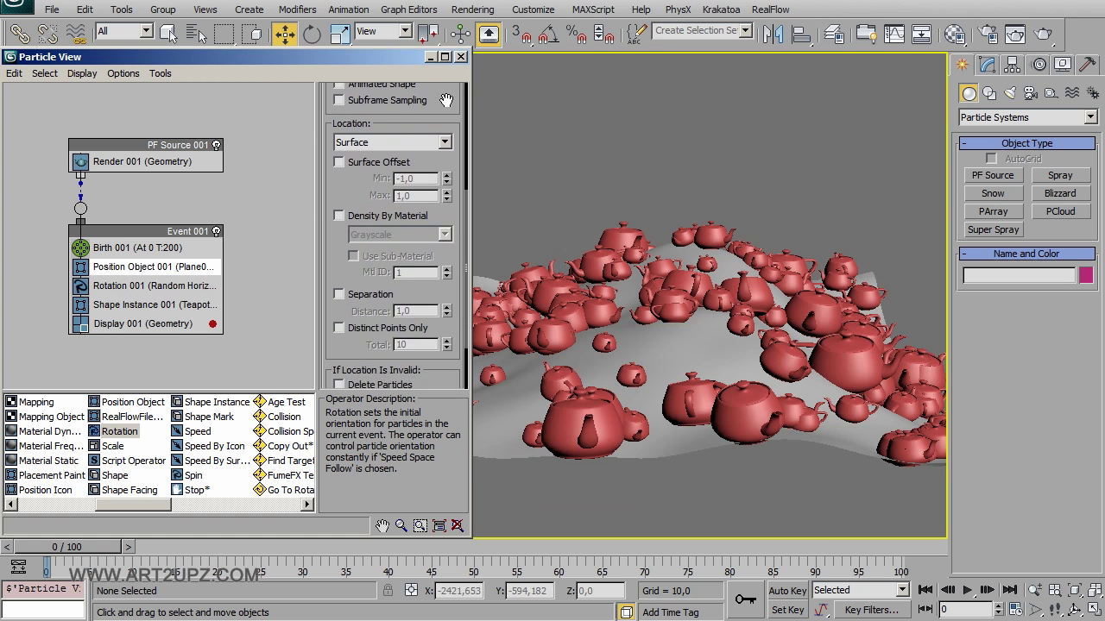
{"action": "mouse_move", "coordinate": [408, 276]}
{"action": "left_mouse_down"}
{"action": "mouse_move", "coordinate": [378, 318]}
{"action": "mouse_move", "coordinate": [350, 275]}
{"action": "left_mouse_up"}
{"action": "left_click", "coordinate": [339, 269]}
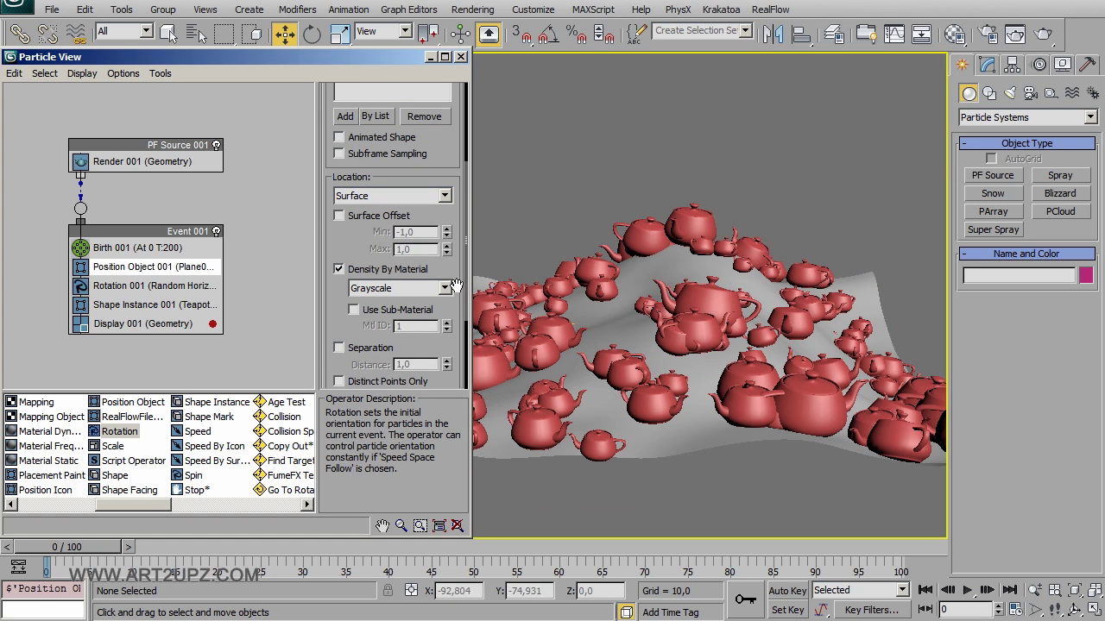
{"action": "left_click", "coordinate": [955, 34]}
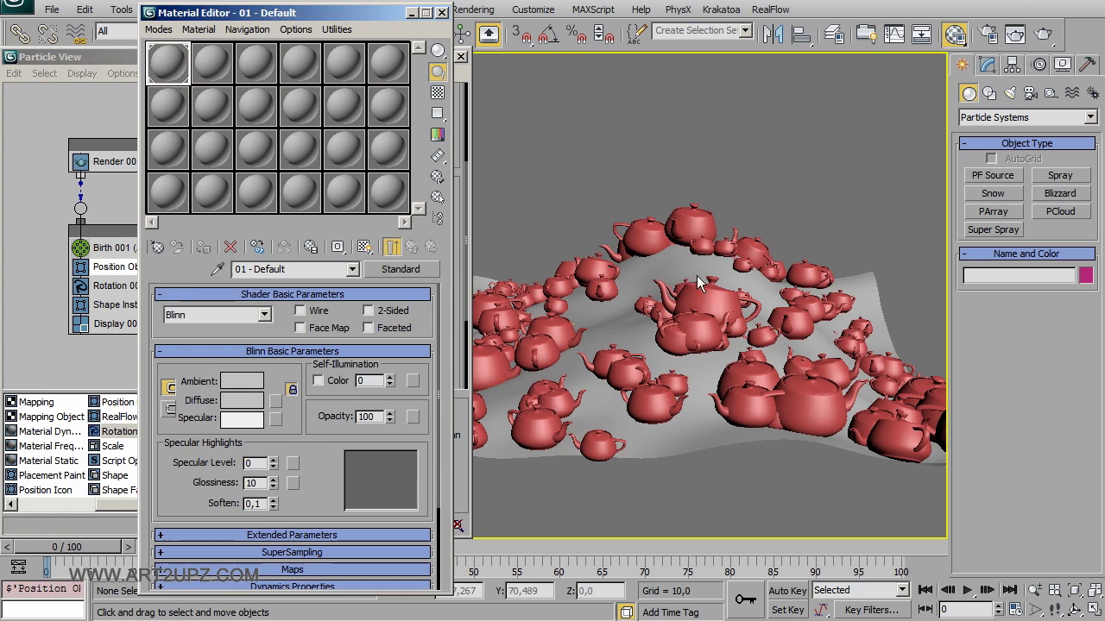
Assign a radial Gradient Ramp map to the Diffuse colour and add a flag at 80
{"action": "left_click", "coordinate": [276, 402]}
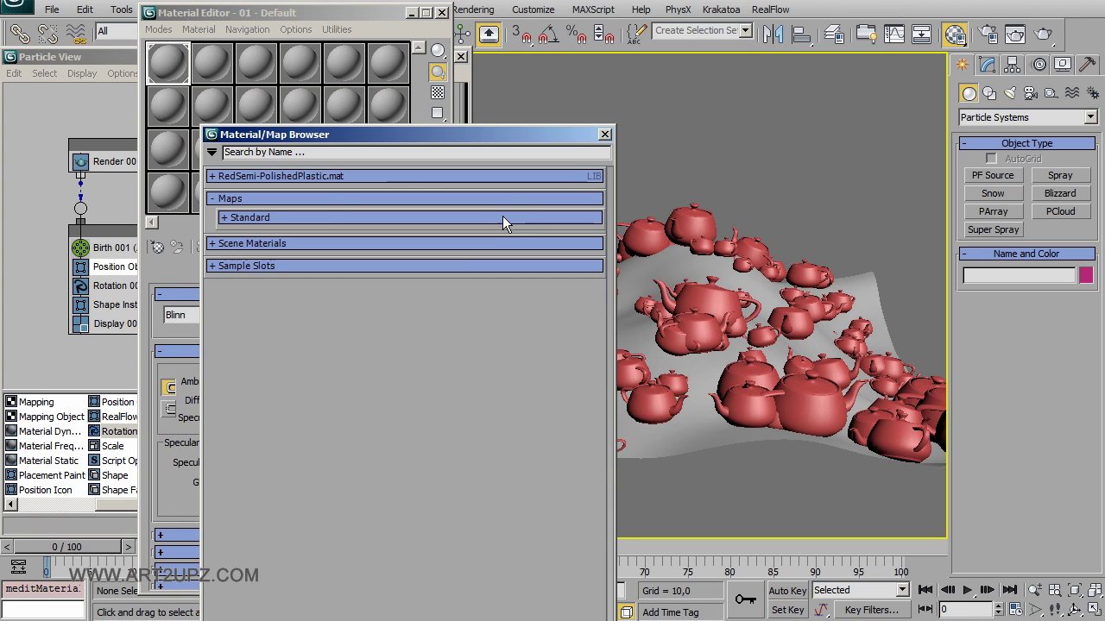
{"action": "left_click", "coordinate": [242, 214]}
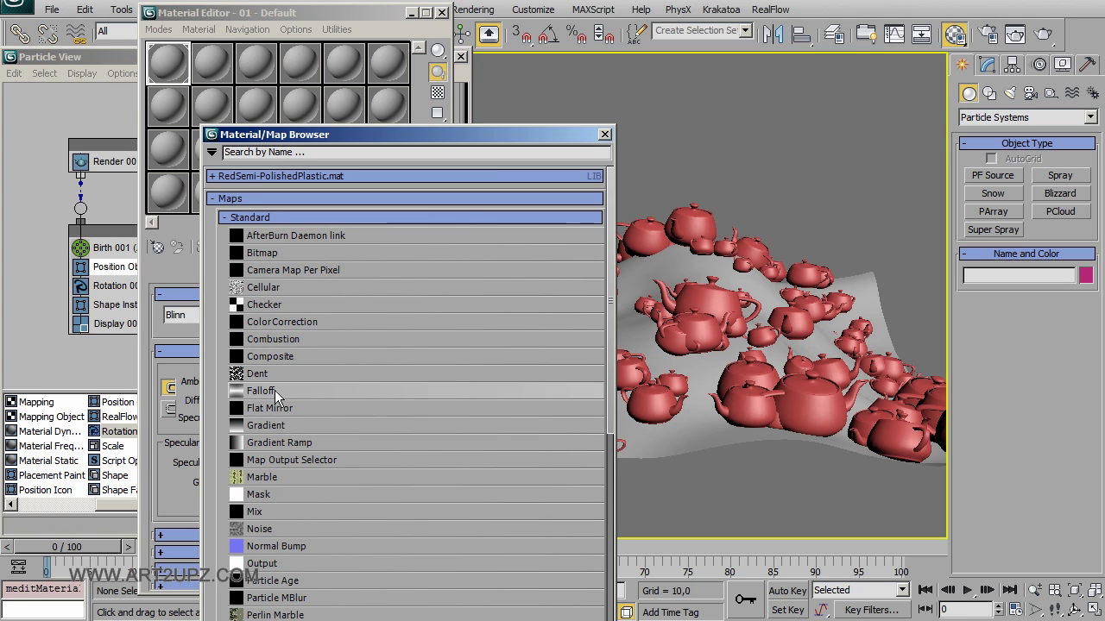
{"action": "double_click", "coordinate": [280, 442]}
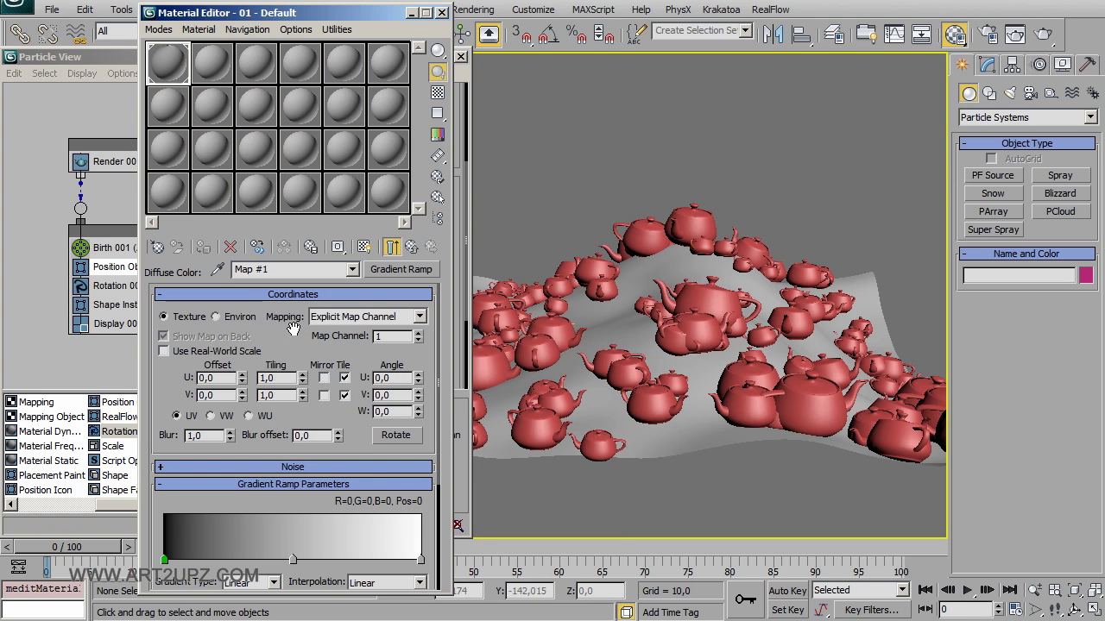
{"action": "left_click_drag", "start_coordinate": [281, 440], "coordinate": [285, 80]}
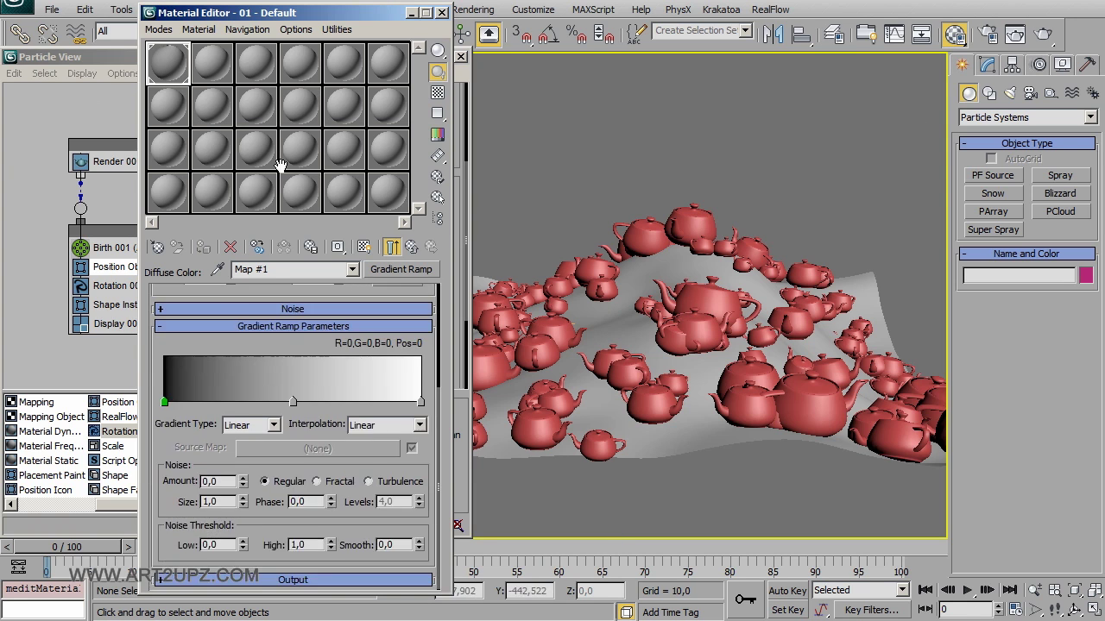
{"action": "left_click", "coordinate": [273, 425]}
{"action": "left_click", "coordinate": [252, 535]}
{"action": "left_click", "coordinate": [369, 401]}
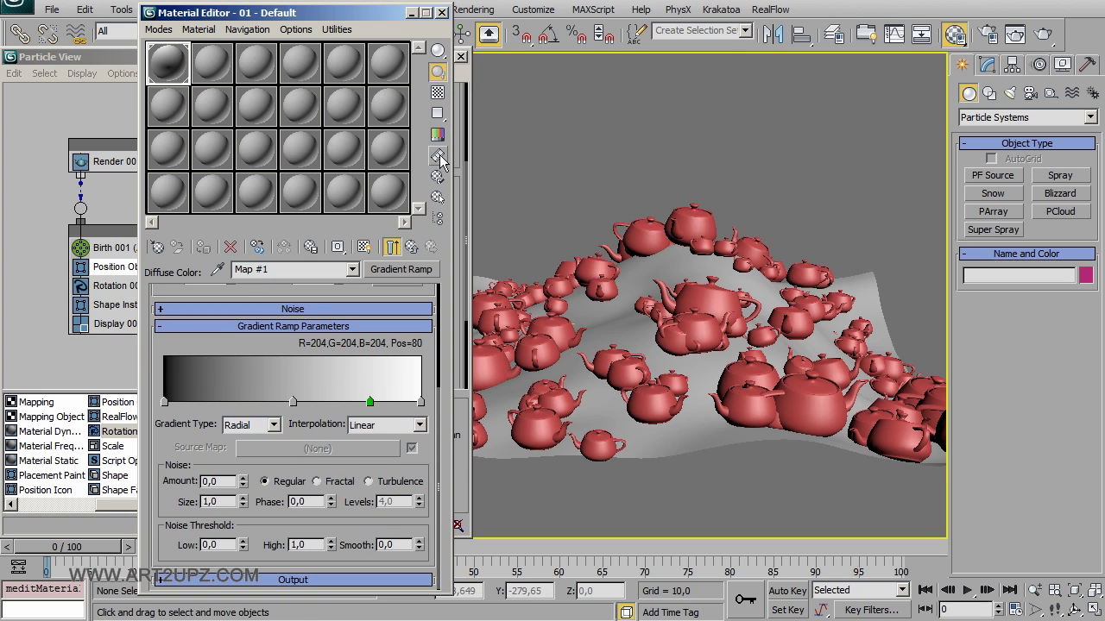
{"action": "left_click", "coordinate": [392, 247]}
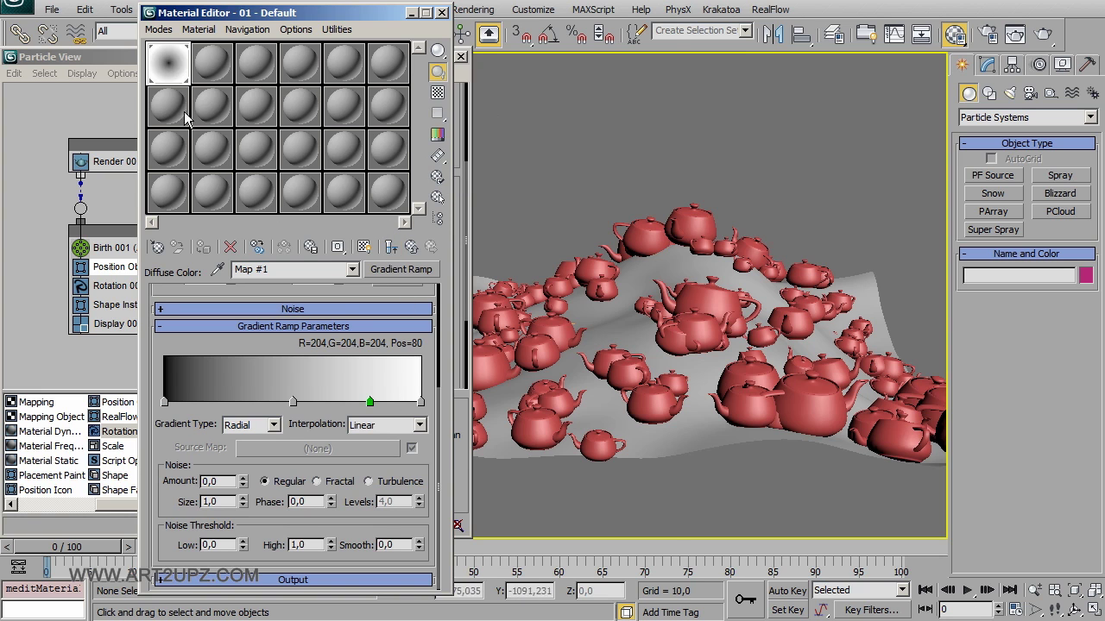
Preview Map #1 enlarged, reshape the falloff with a flag, and invert it in Output
{"action": "double_click", "coordinate": [174, 59]}
{"action": "left_click_drag", "start_coordinate": [471, 41], "coordinate": [821, 41]}
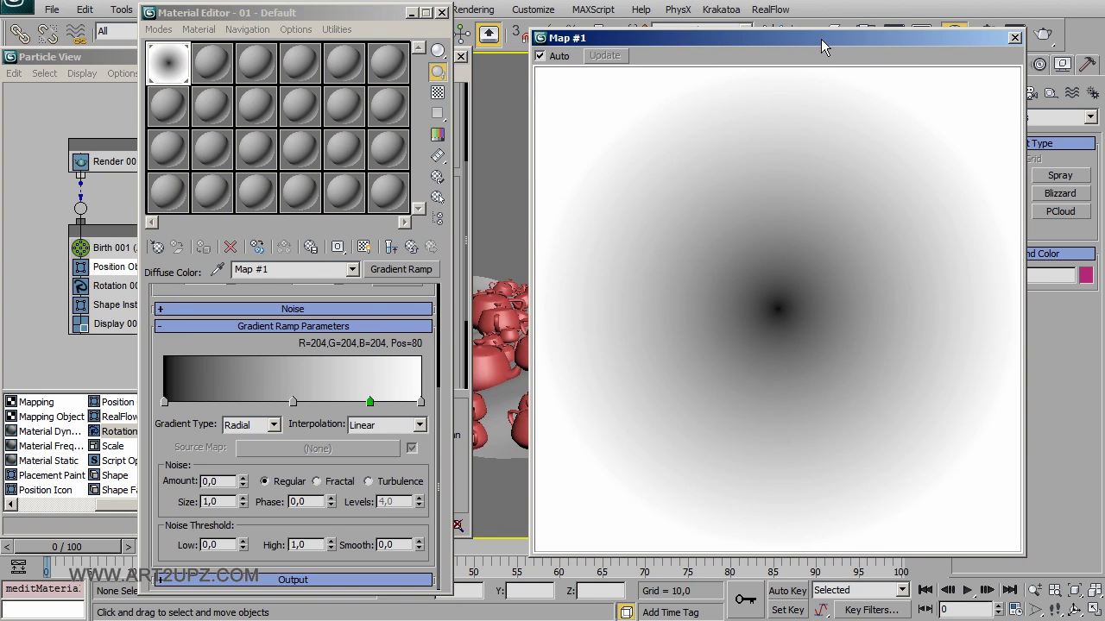
{"action": "mouse_move", "coordinate": [293, 401]}
{"action": "left_mouse_down"}
{"action": "mouse_move", "coordinate": [225, 402]}
{"action": "mouse_move", "coordinate": [385, 402]}
{"action": "left_mouse_up"}
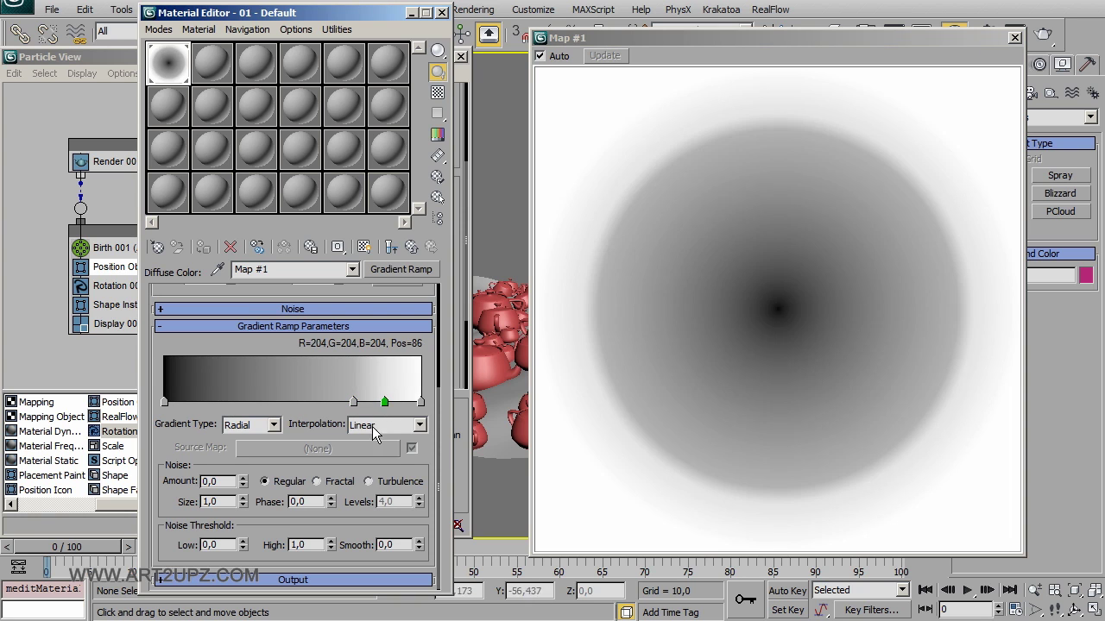
{"action": "left_click", "coordinate": [312, 579]}
{"action": "left_click", "coordinate": [169, 315]}
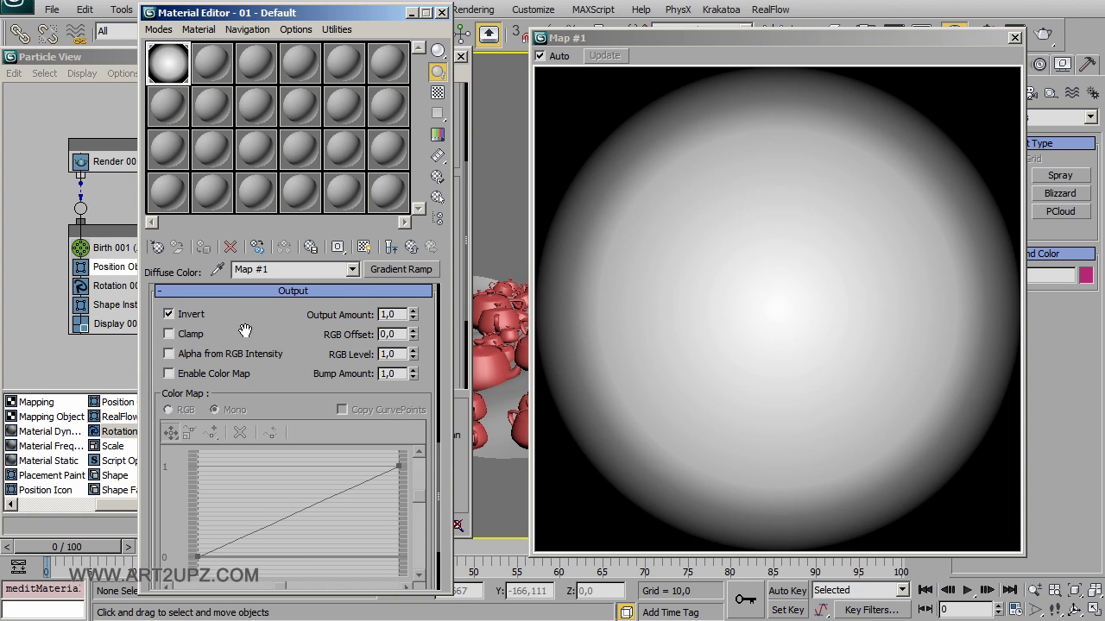
Show the gradient material shaded on the plane in the viewport
{"action": "scroll", "coordinate": [259, 328], "scroll_direction": "up", "scroll_amount": 5}
{"action": "scroll", "coordinate": [337, 332], "scroll_direction": "up", "scroll_amount": 3}
{"action": "scroll", "coordinate": [336, 332], "scroll_direction": "up", "scroll_amount": 2}
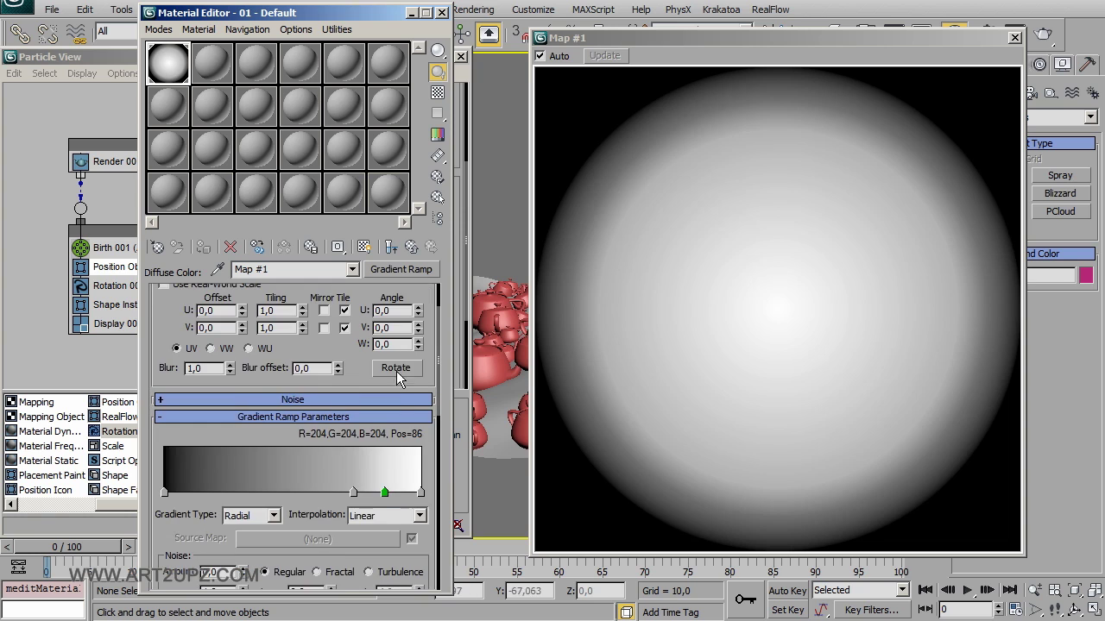
{"action": "scroll", "coordinate": [396, 371], "scroll_direction": "up", "scroll_amount": 2}
{"action": "left_click", "coordinate": [363, 247]}
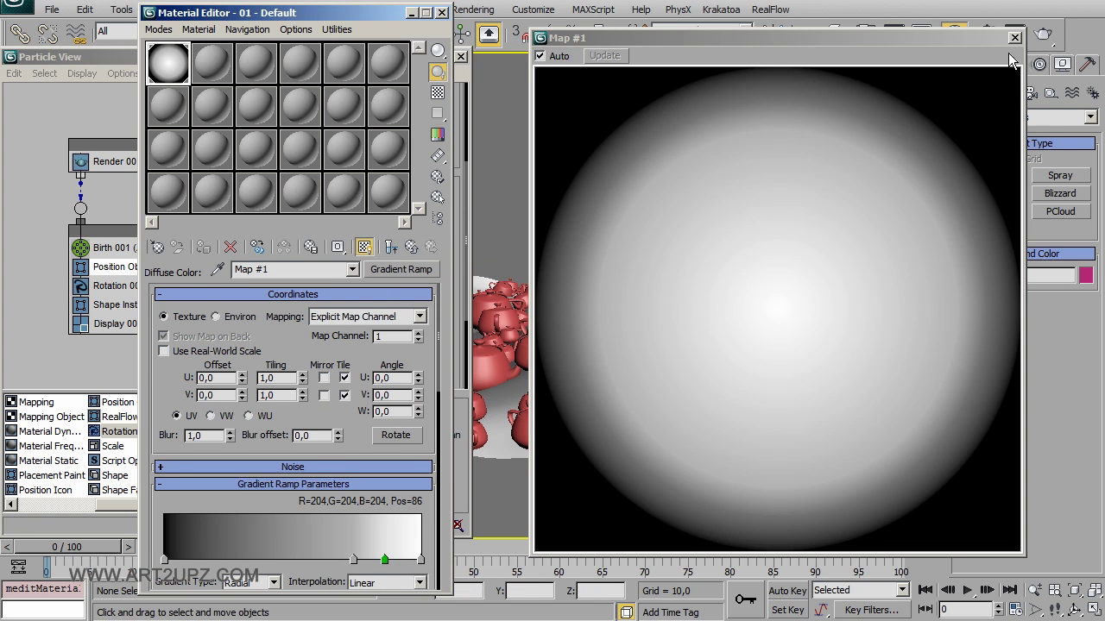
{"action": "left_click", "coordinate": [1014, 37]}
{"action": "left_click_drag", "start_coordinate": [359, 14], "coordinate": [842, 14]}
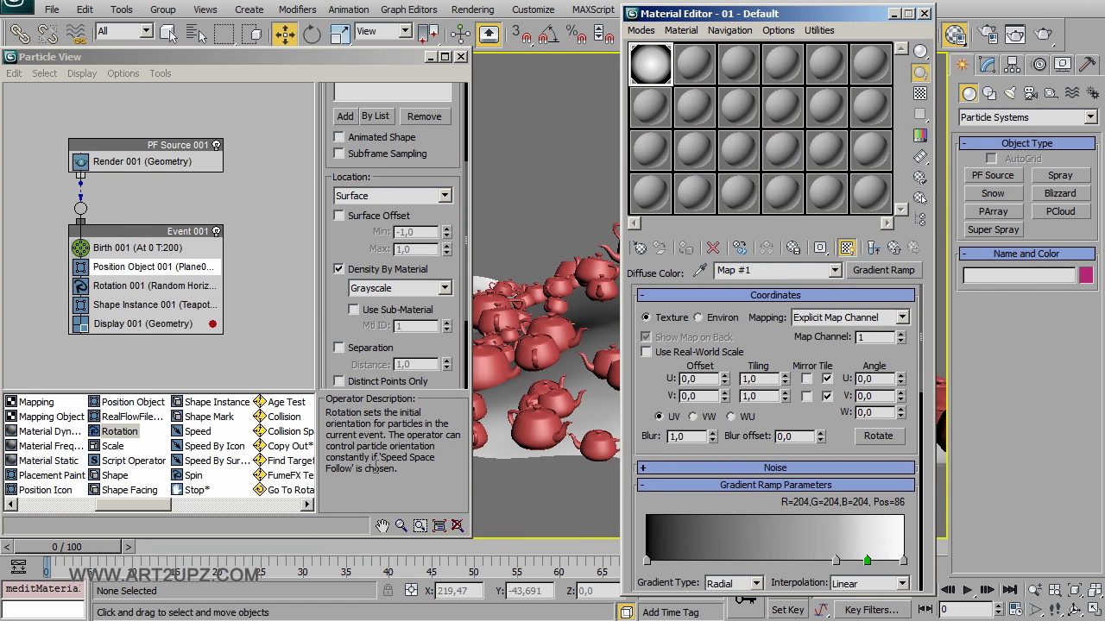
Keep Grayscale as the channel driving Density By Material, after trying Opacity
{"action": "left_click", "coordinate": [437, 293]}
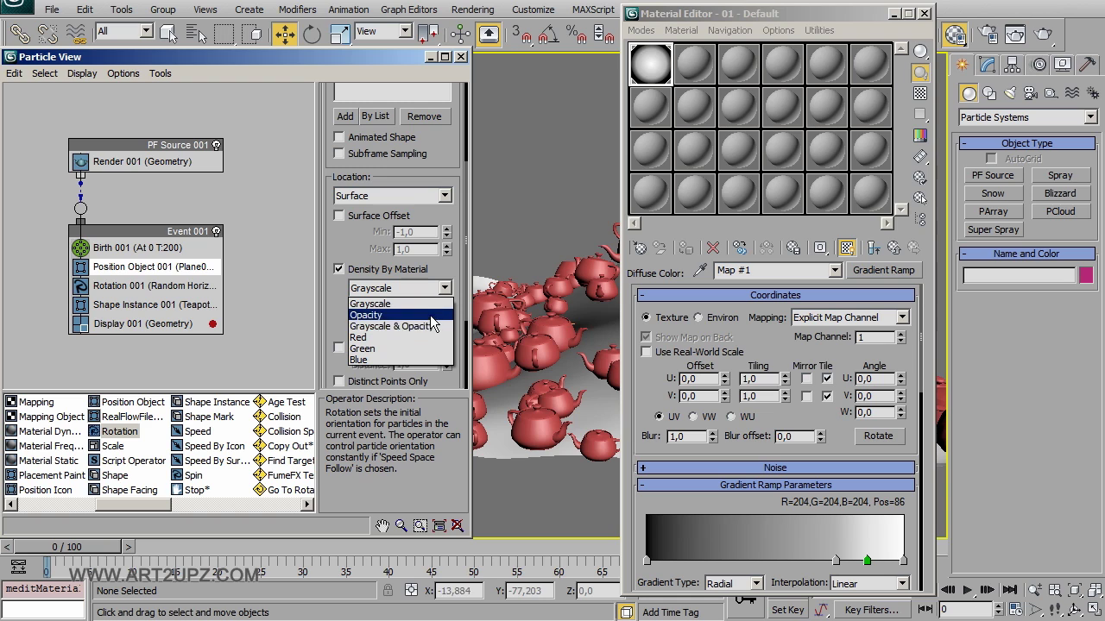
{"action": "left_click", "coordinate": [432, 327]}
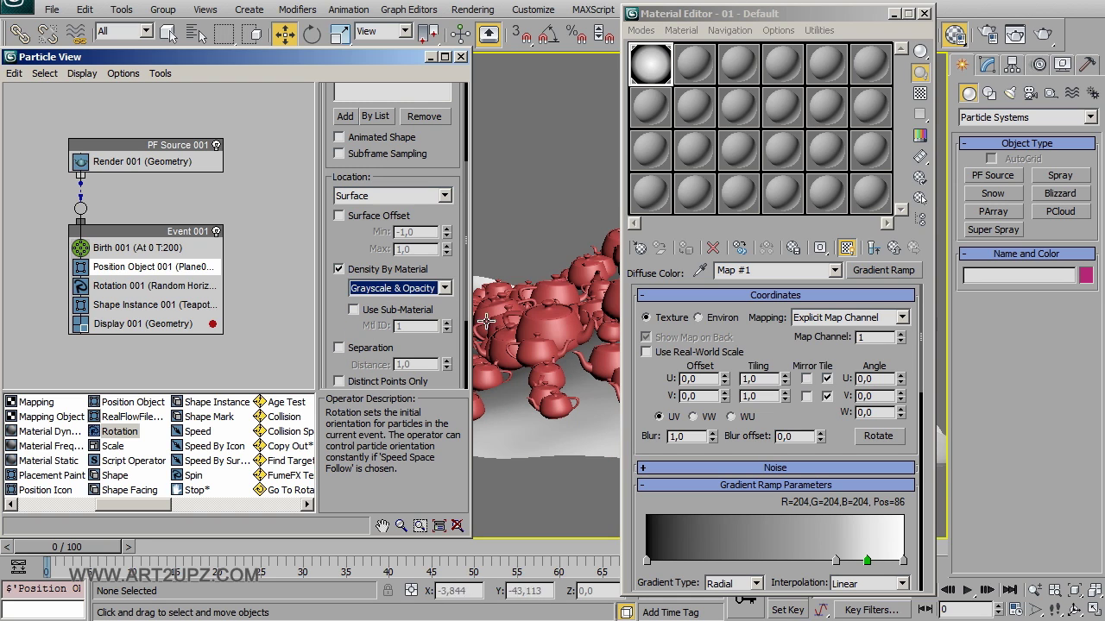
{"action": "left_click", "coordinate": [369, 291]}
{"action": "left_click", "coordinate": [385, 314]}
{"action": "left_click", "coordinate": [402, 292]}
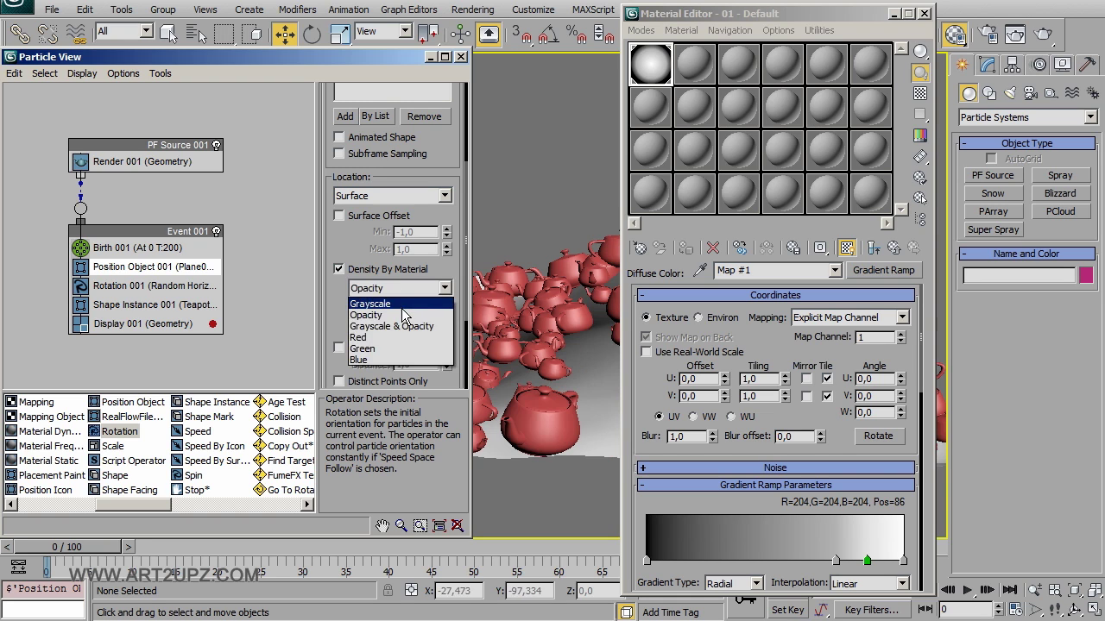
{"action": "left_click", "coordinate": [384, 300]}
{"action": "mouse_move", "coordinate": [580, 274]}
{"action": "middle_mouse_down", "text": "alt"}
{"action": "mouse_move", "coordinate": [509, 333]}
{"action": "mouse_move", "coordinate": [552, 328]}
{"action": "middle_mouse_up", "text": "alt"}
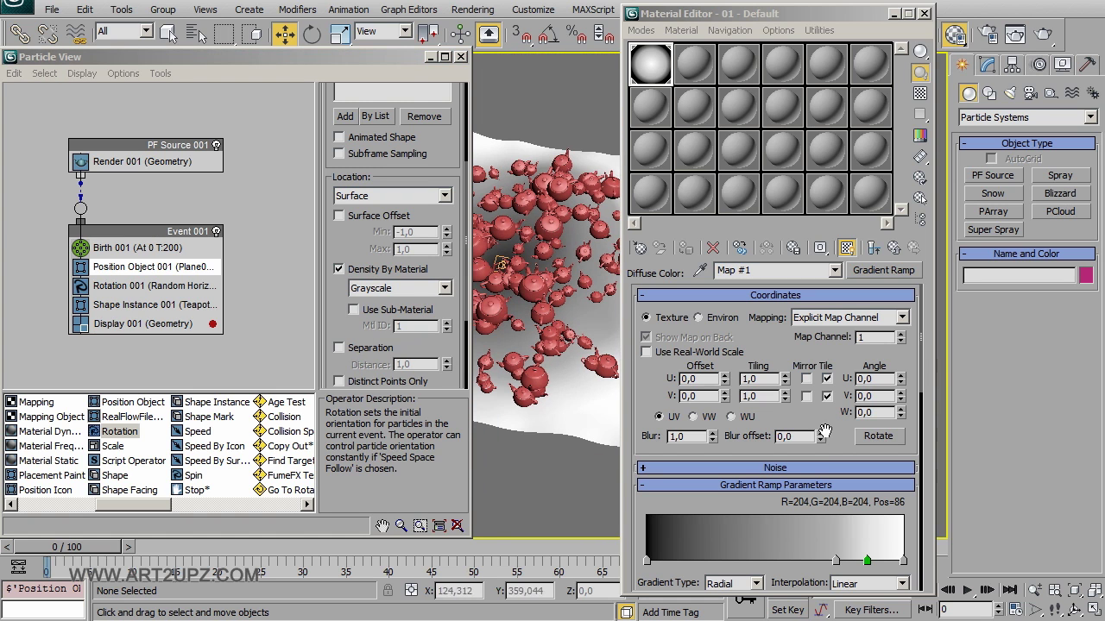
Set the gradient's Coordinates Tiling to 5 on both U and V
{"action": "left_click_drag", "start_coordinate": [785, 377], "coordinate": [790, 347]}
{"action": "middle_click_drag", "start_coordinate": [589, 311], "coordinate": [590, 390], "text": "alt"}
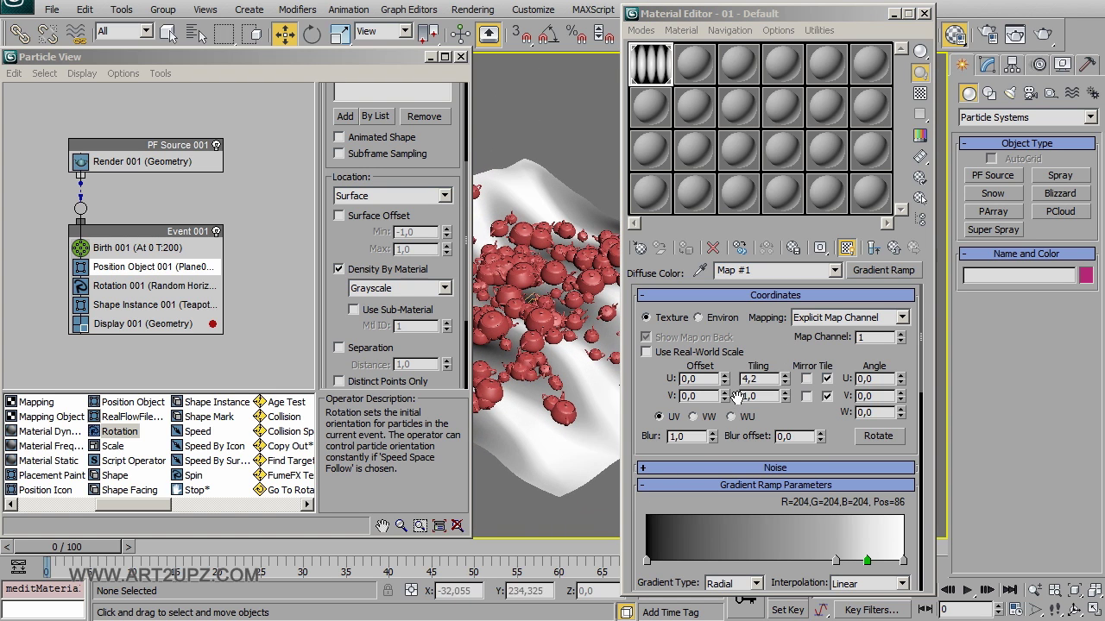
{"action": "left_click", "coordinate": [785, 378]}
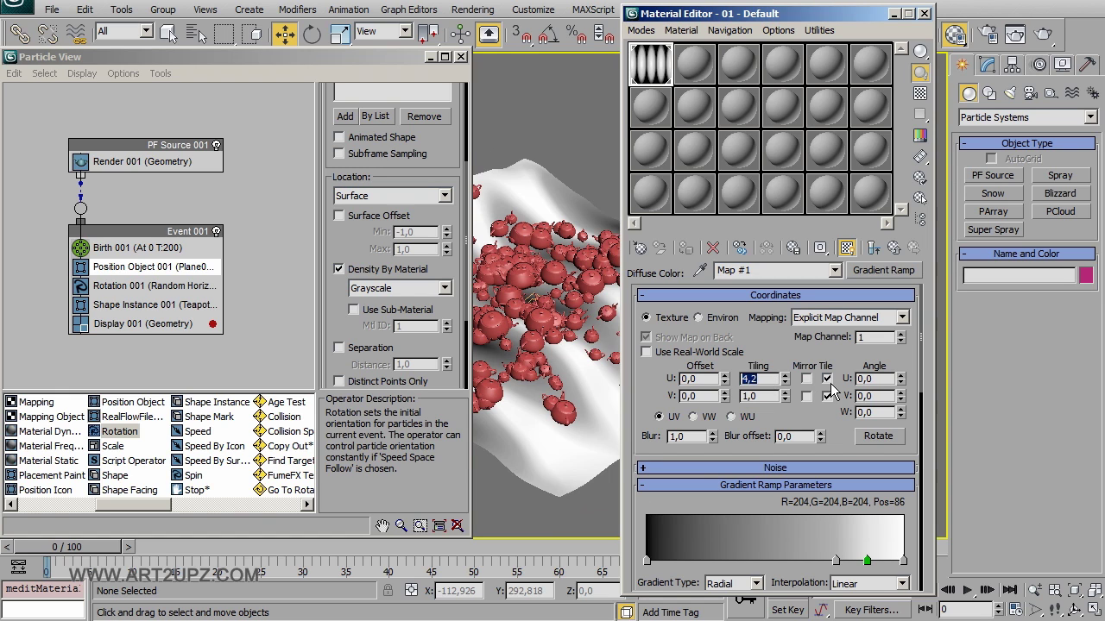
{"action": "type", "text": "5"}
{"action": "key", "text": "Return"}
{"action": "double_click", "coordinate": [749, 396]}
{"action": "type", "text": "5"}
{"action": "key", "text": "Return"}
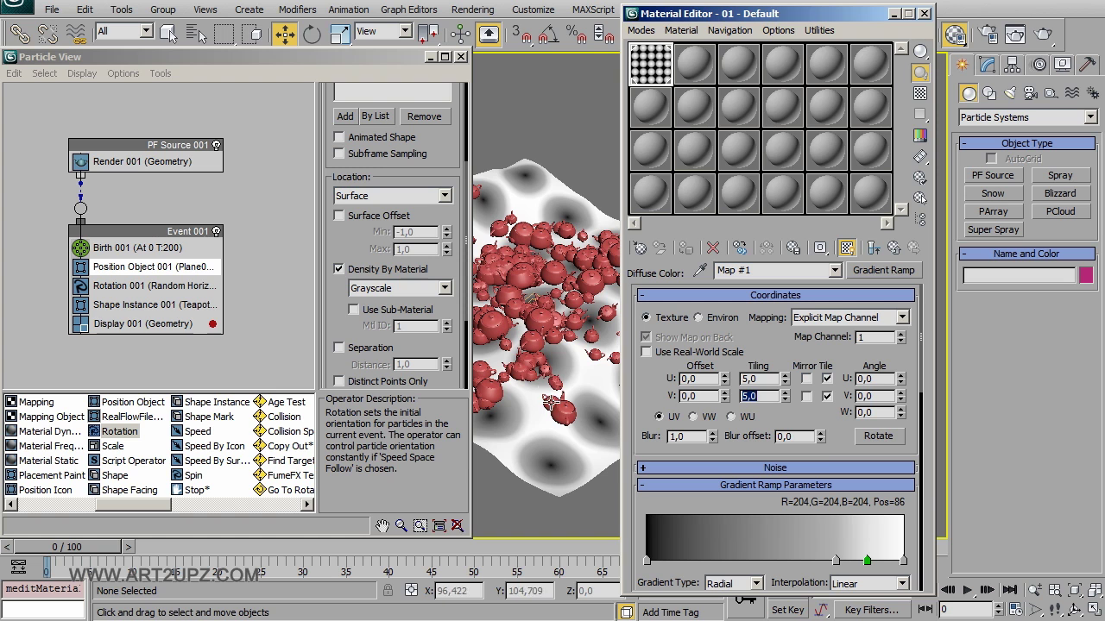
{"action": "middle_click_drag", "start_coordinate": [550, 402], "coordinate": [582, 380], "text": "alt"}
{"action": "left_click_drag", "start_coordinate": [876, 17], "coordinate": [150, 22]}
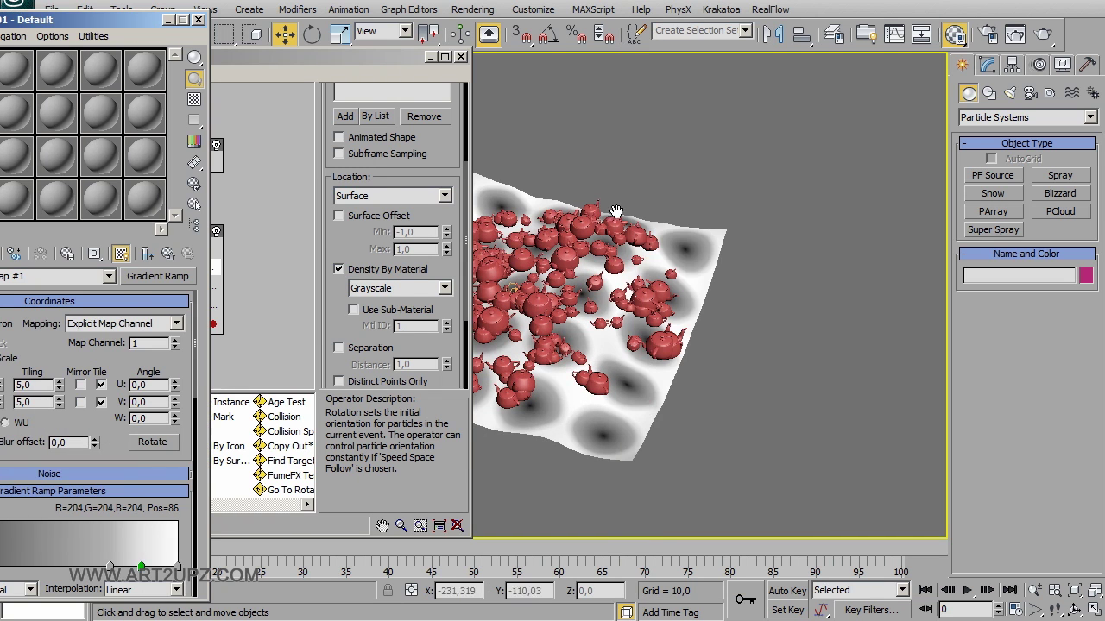
{"action": "middle_click_drag", "start_coordinate": [658, 260], "coordinate": [316, 218], "text": "alt"}
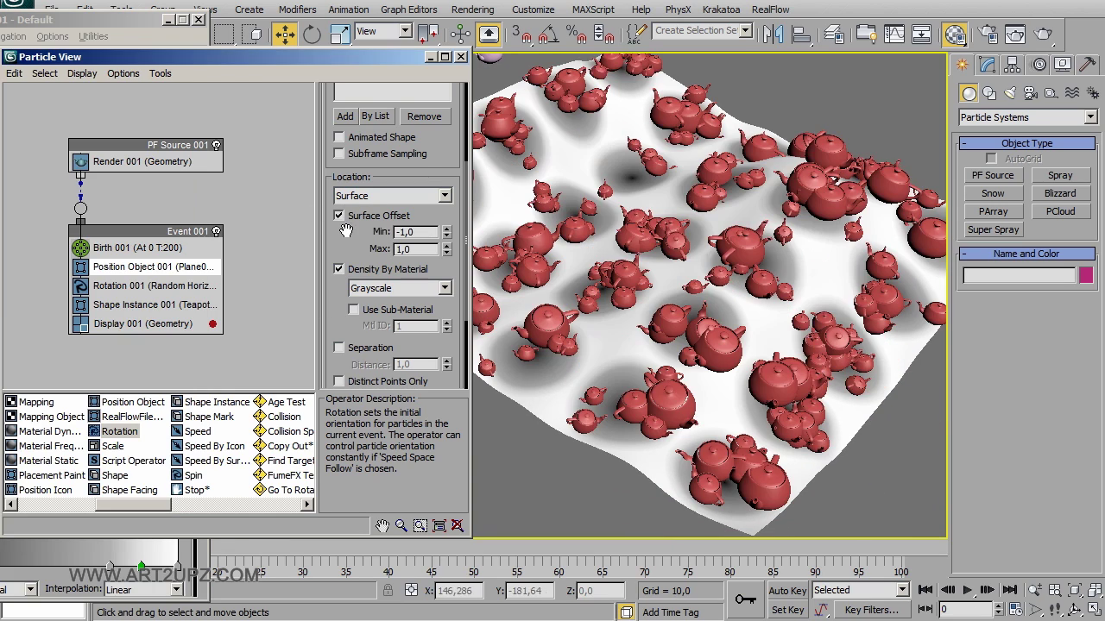
Toggle Density By Material to compare teapot layouts, then zoom out over the plane
{"action": "left_click", "coordinate": [339, 270]}
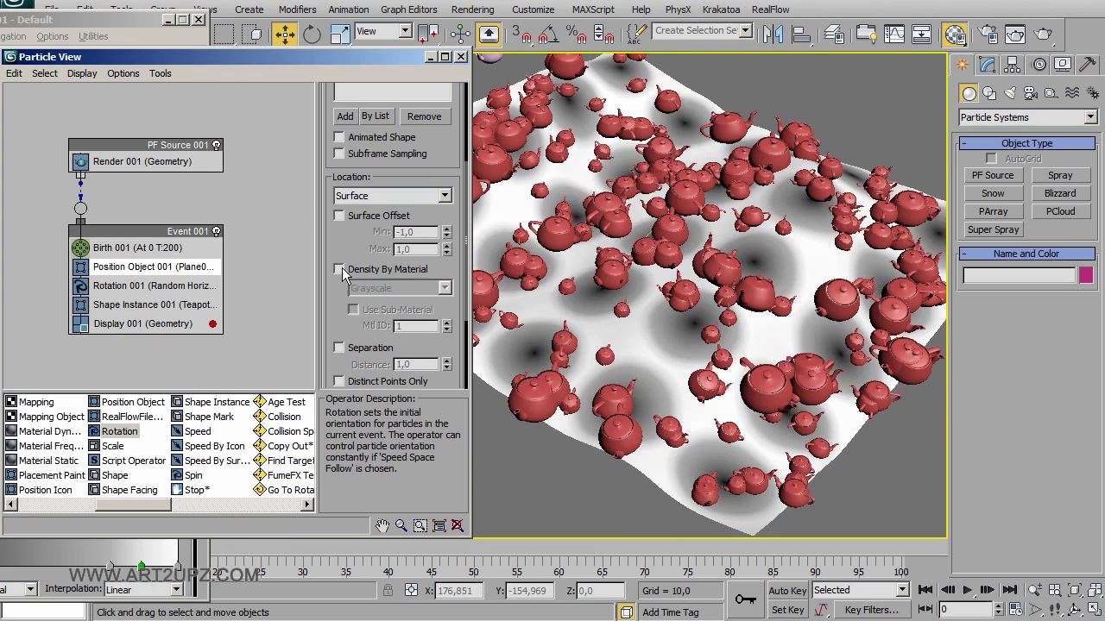
{"action": "left_click", "coordinate": [339, 269]}
{"action": "left_click", "coordinate": [339, 270]}
{"action": "left_click", "coordinate": [339, 269]}
{"action": "left_click", "coordinate": [339, 269]}
{"action": "left_click", "coordinate": [339, 269]}
{"action": "scroll", "coordinate": [729, 265], "scroll_direction": "down", "scroll_amount": 2}
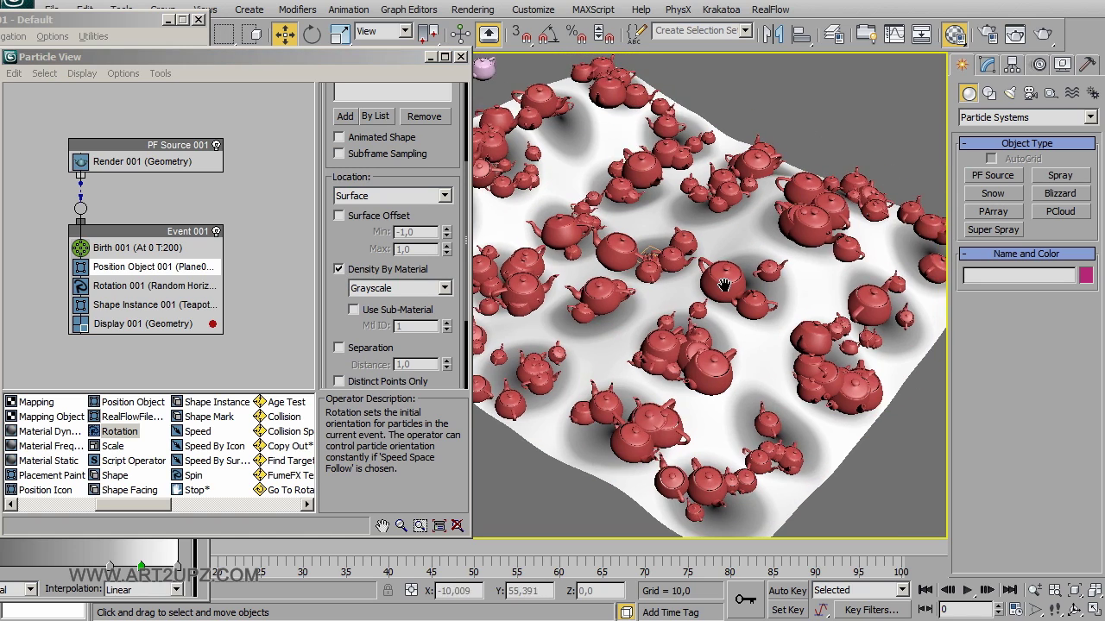
{"action": "scroll", "coordinate": [717, 288], "scroll_direction": "down", "scroll_amount": 2}
{"action": "mouse_move", "coordinate": [730, 296]}
{"action": "middle_mouse_down"}
{"action": "mouse_move", "coordinate": [638, 308]}
{"action": "mouse_move", "coordinate": [705, 305]}
{"action": "middle_mouse_up"}
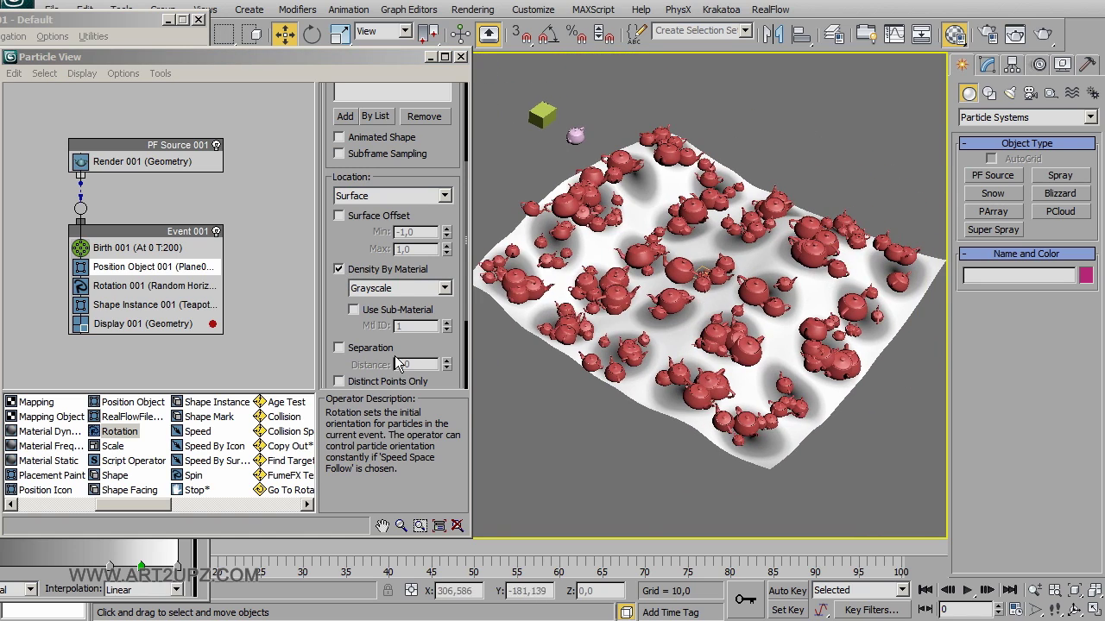
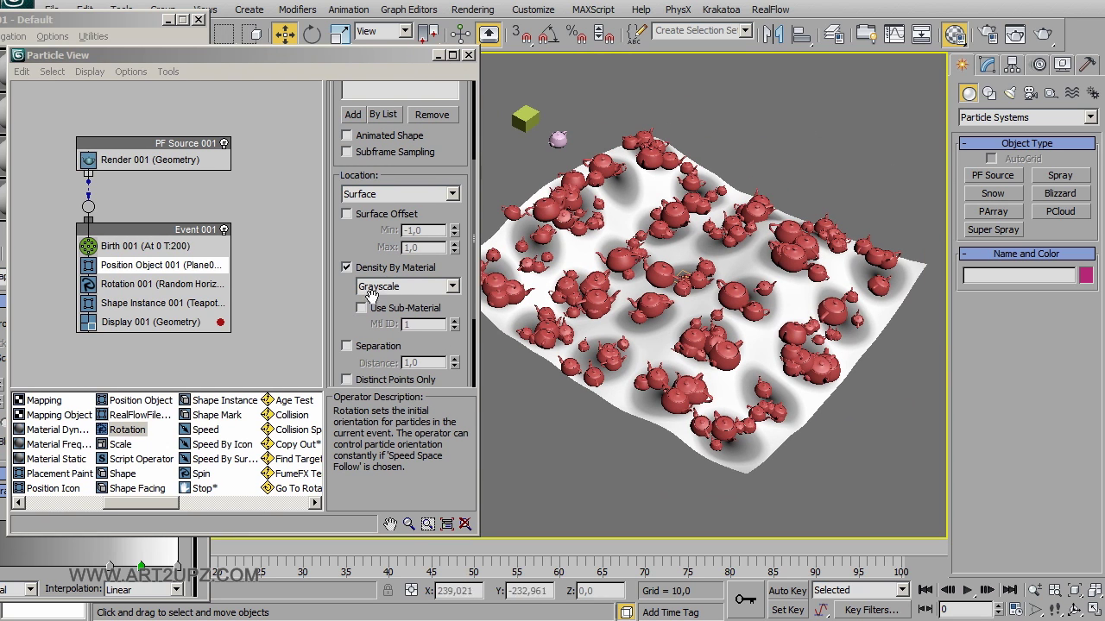
Add a Vol. Select modifier to Plane001 with Stack Selection Level set to Vertex
{"action": "left_click", "coordinate": [794, 290]}
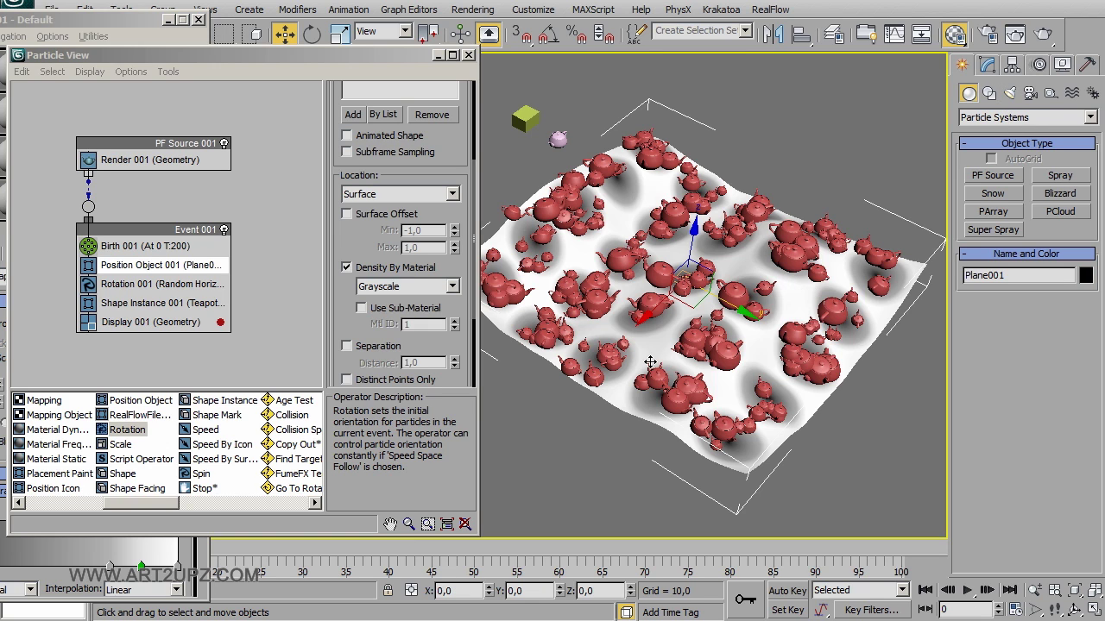
{"action": "left_click", "coordinate": [992, 66]}
{"action": "left_click", "coordinate": [1027, 112]}
{"action": "scroll", "coordinate": [1042, 418], "scroll_direction": "down", "scroll_amount": 1}
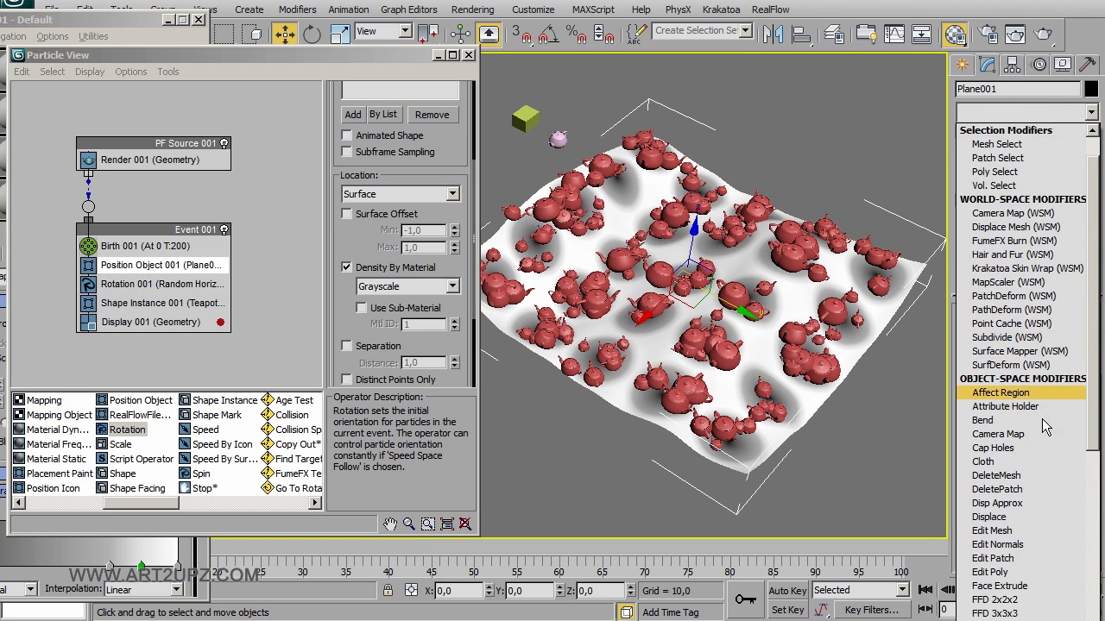
{"action": "scroll", "coordinate": [1042, 419], "scroll_direction": "down", "scroll_amount": 7}
{"action": "scroll", "coordinate": [1043, 414], "scroll_direction": "down", "scroll_amount": 4}
{"action": "scroll", "coordinate": [1043, 414], "scroll_direction": "down", "scroll_amount": 1}
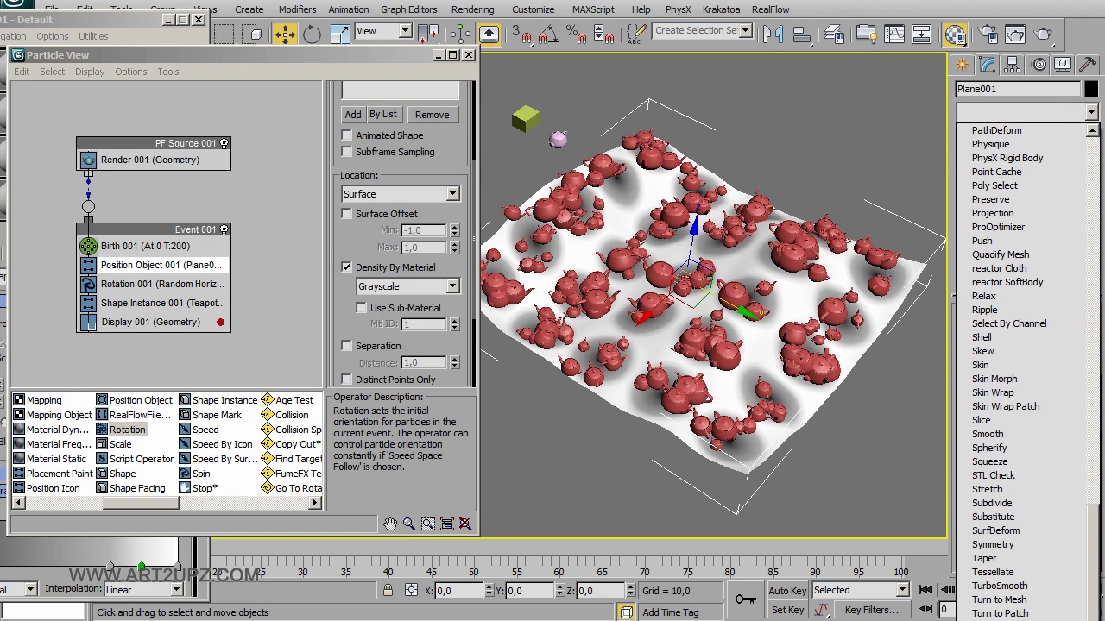
{"action": "scroll", "coordinate": [1027, 518], "scroll_direction": "down", "scroll_amount": 3}
{"action": "left_click", "coordinate": [1001, 586]}
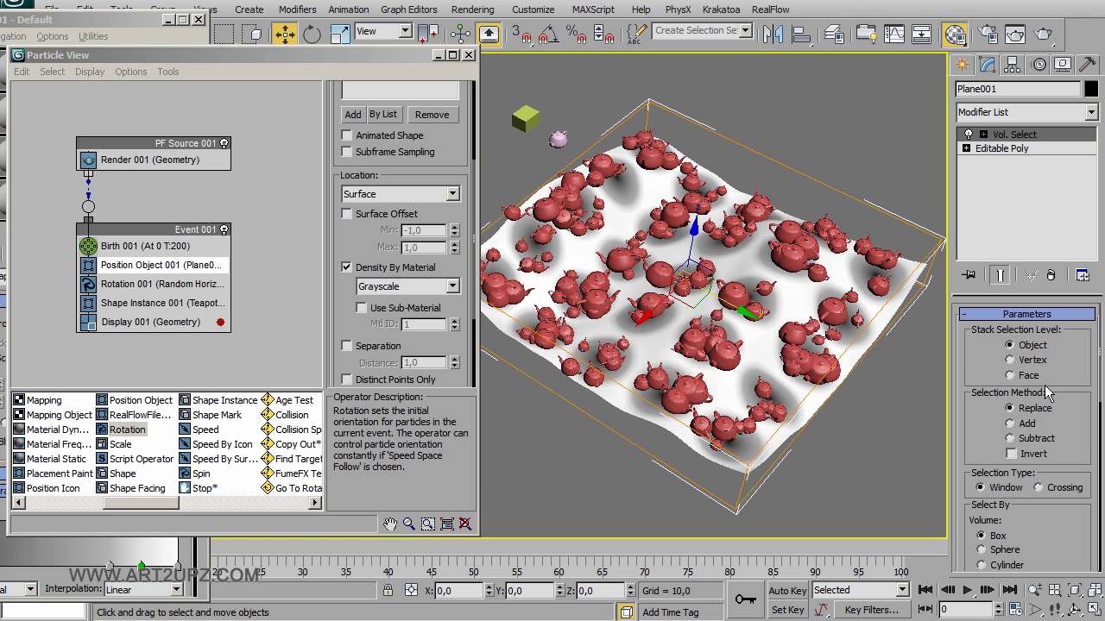
{"action": "left_click", "coordinate": [1009, 360]}
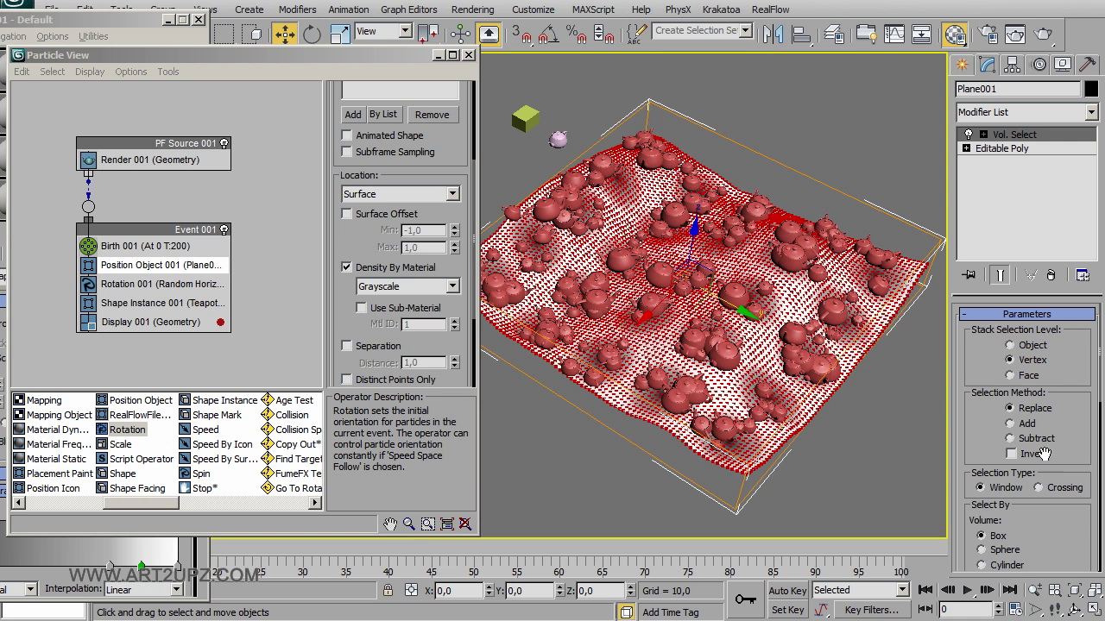
Switch the selection volume to Mesh Object, then Cylinder, and deselect the plane
{"action": "scroll", "coordinate": [1044, 453], "scroll_direction": "down", "scroll_amount": 4}
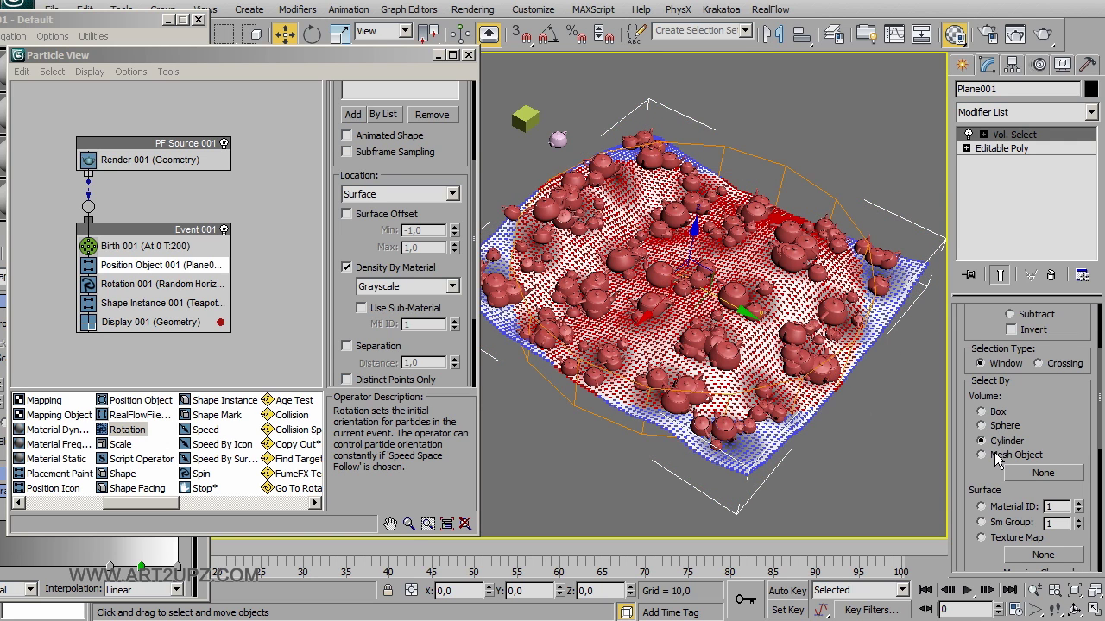
{"action": "left_click", "coordinate": [994, 456]}
{"action": "left_click", "coordinate": [981, 441]}
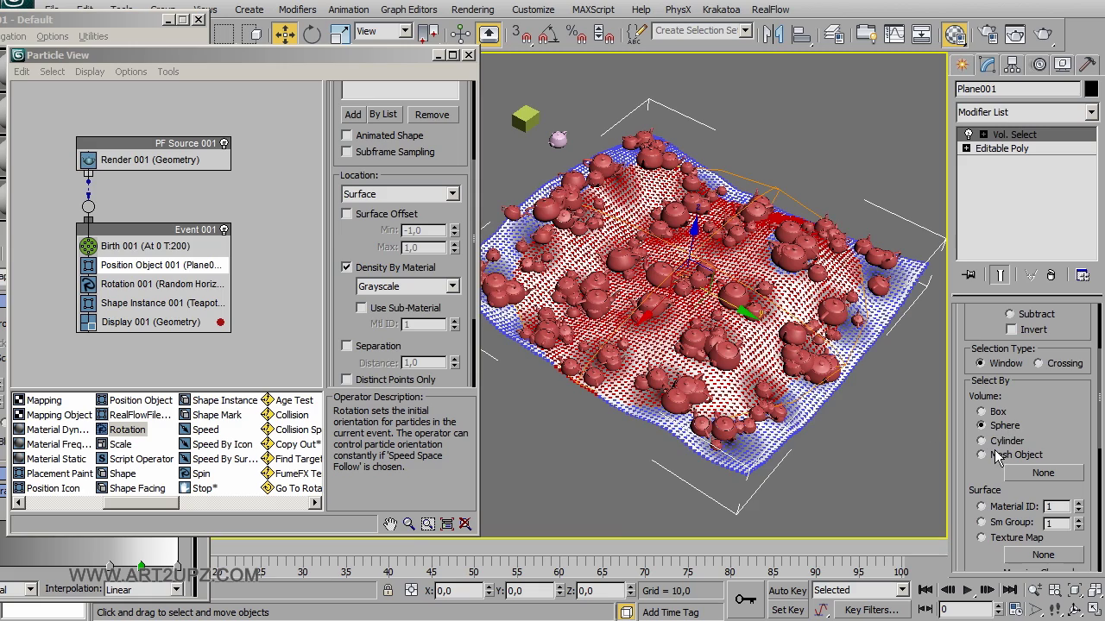
{"action": "left_click", "coordinate": [716, 129]}
{"action": "middle_click_drag", "start_coordinate": [655, 189], "coordinate": [704, 261]}
{"action": "scroll", "coordinate": [704, 261], "scroll_direction": "up", "scroll_amount": 2}
{"action": "scroll", "coordinate": [617, 237], "scroll_direction": "up", "scroll_amount": 2}
Non-uniformly scale Box001 into a long flat bar, 419% by 2140%, across the terrain
{"action": "left_click", "coordinate": [964, 68]}
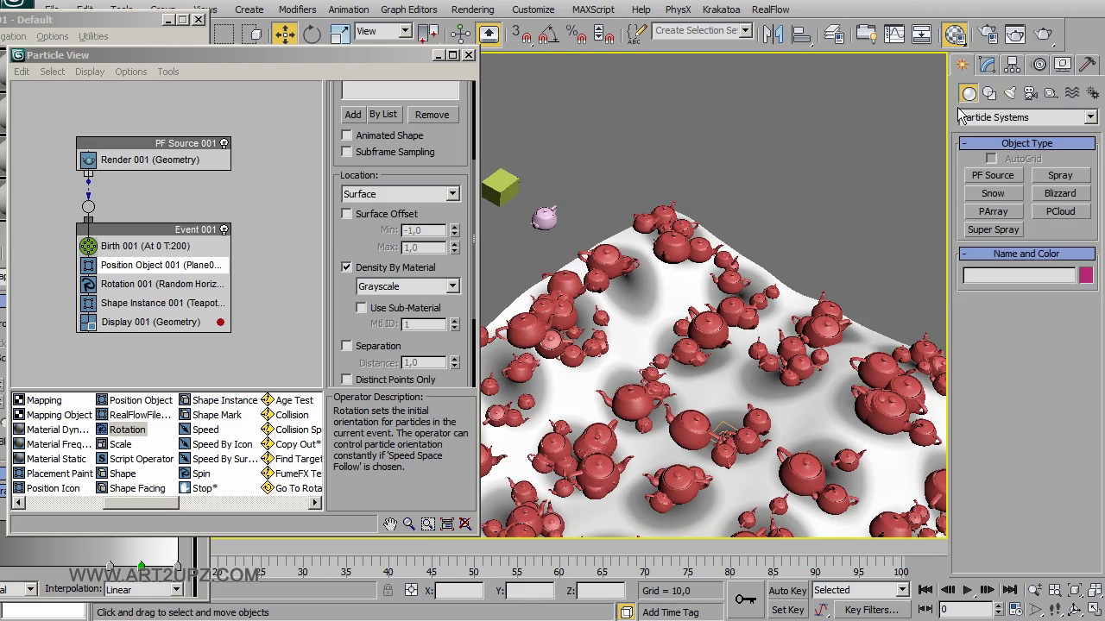
{"action": "left_click", "coordinate": [503, 187]}
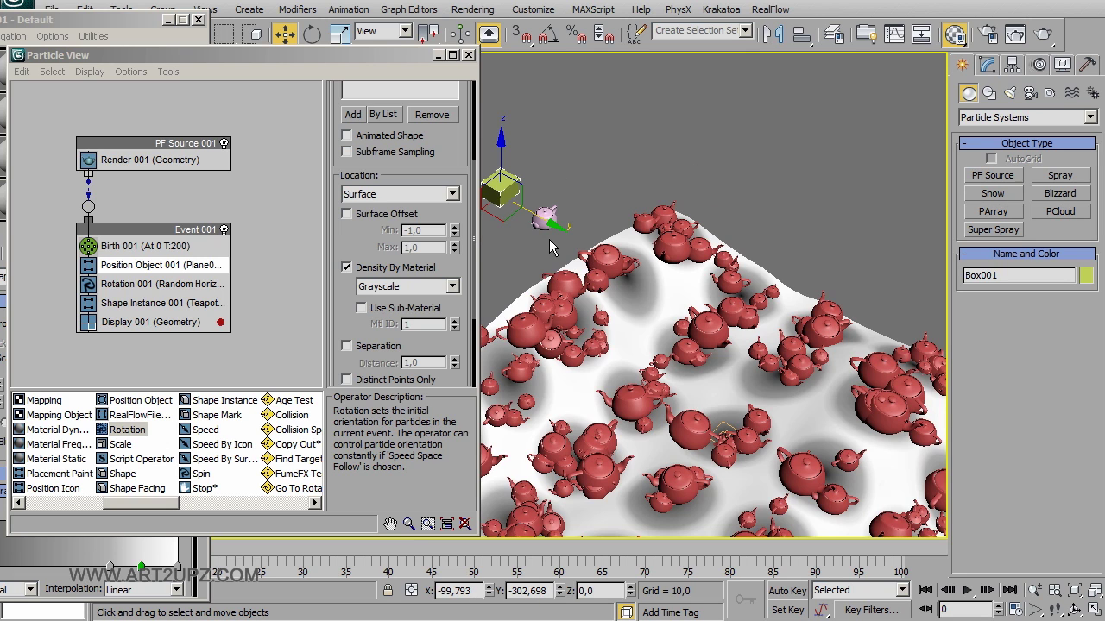
{"action": "key", "text": "r"}
{"action": "left_click_drag", "start_coordinate": [541, 226], "coordinate": [953, 419]}
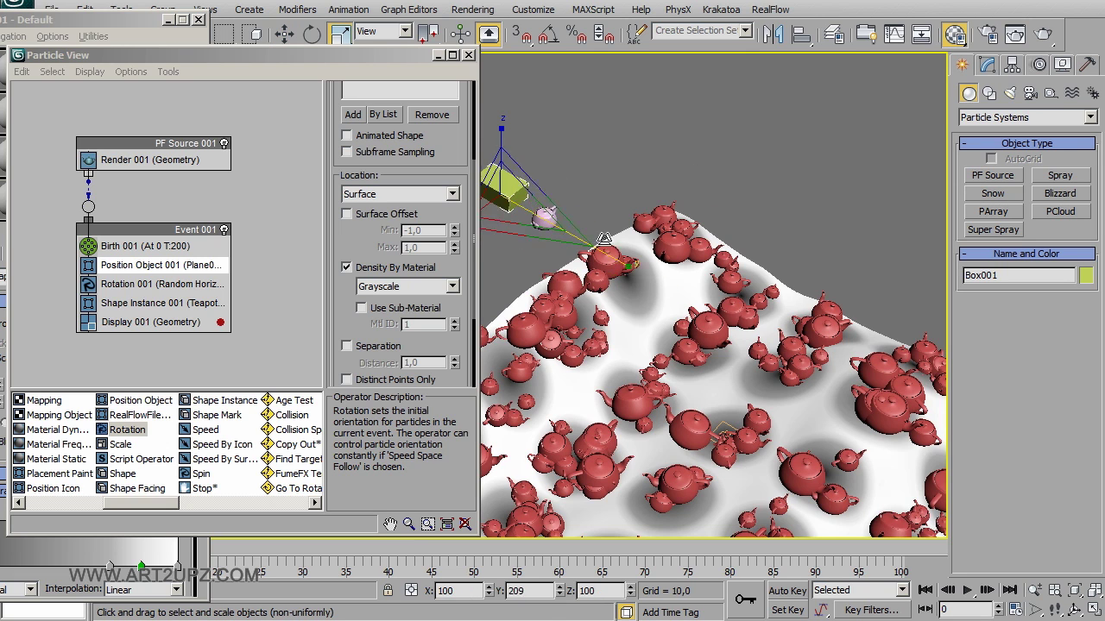
{"action": "scroll", "coordinate": [789, 206], "scroll_direction": "down", "scroll_amount": 2}
{"action": "middle_click_drag", "start_coordinate": [789, 205], "coordinate": [573, 240], "text": "alt"}
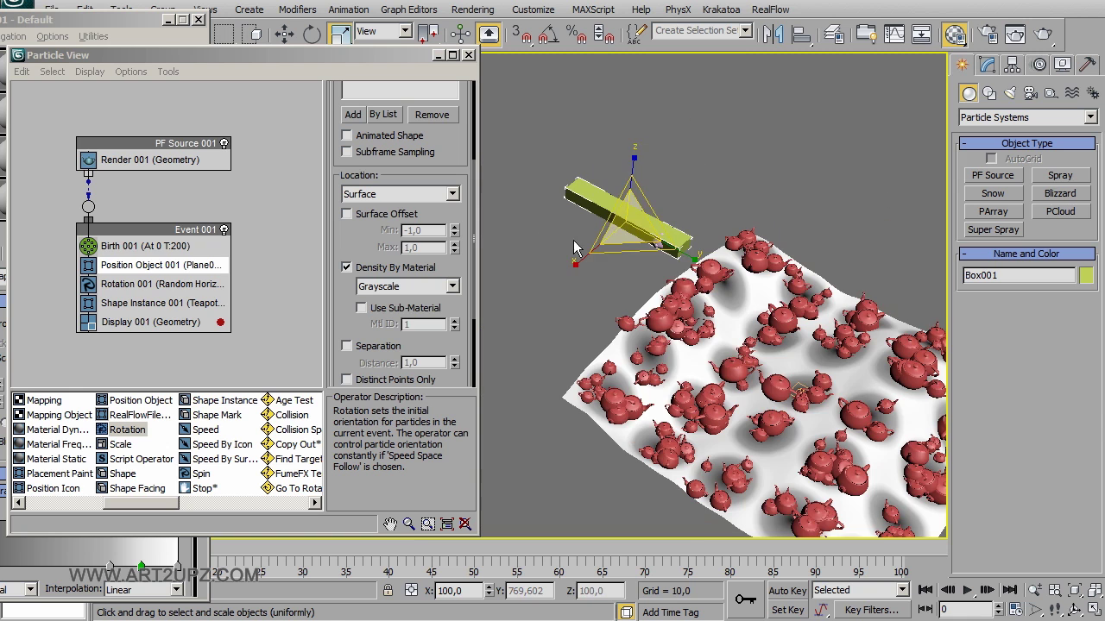
{"action": "mouse_move", "coordinate": [573, 261]}
{"action": "left_mouse_down"}
{"action": "mouse_move", "coordinate": [821, 314]}
{"action": "mouse_move", "coordinate": [766, 302]}
{"action": "left_mouse_up"}
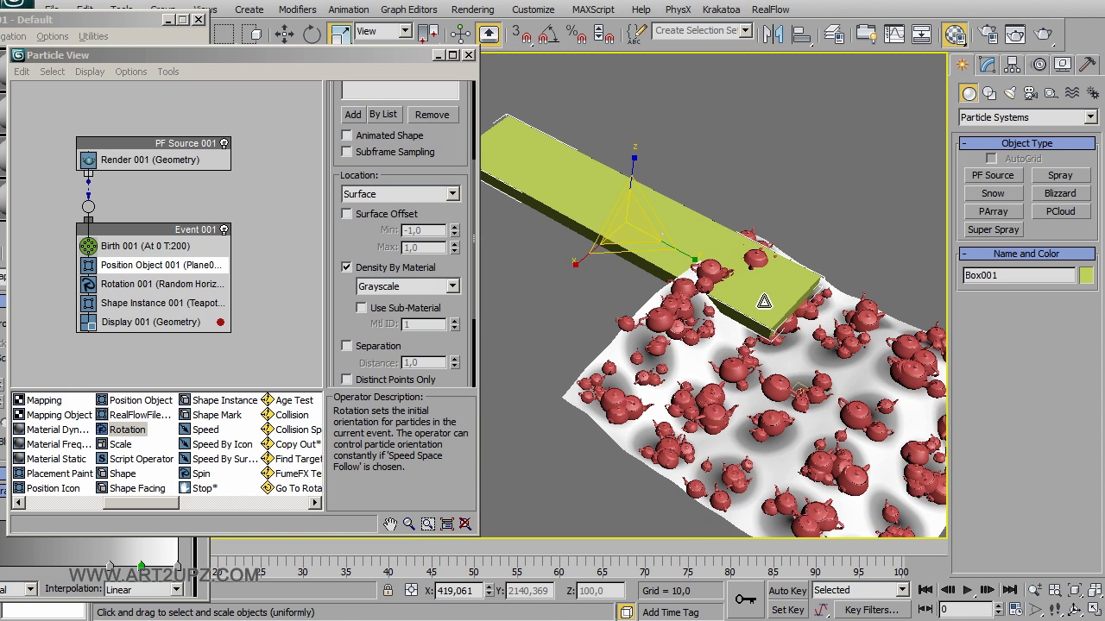
{"action": "key", "text": "w"}
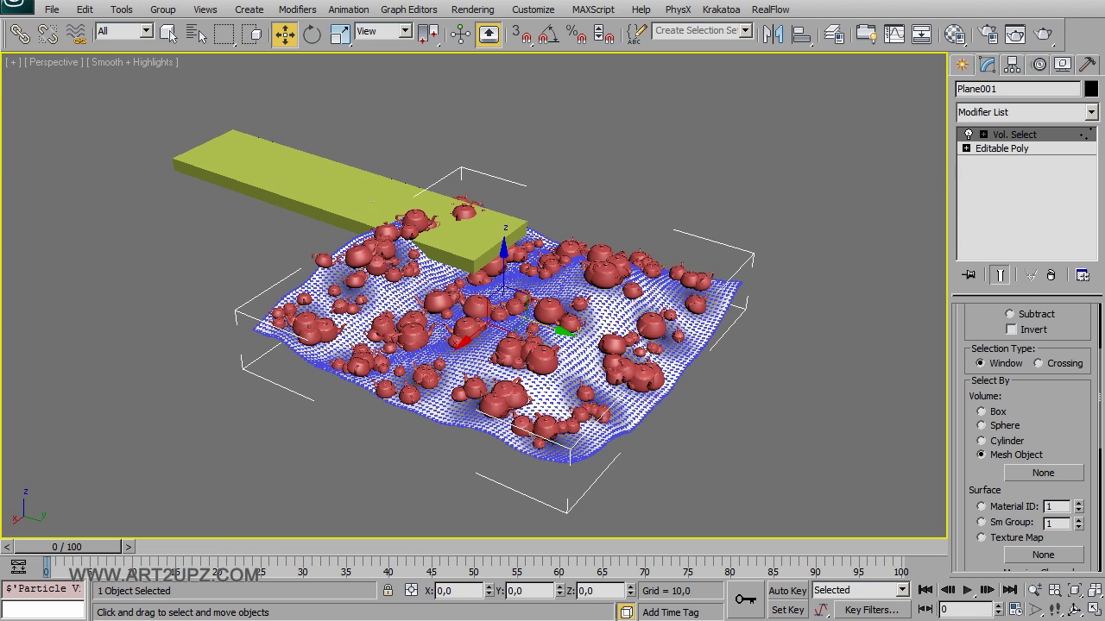
Disable PF Source 001 in Particle View to hide the teapot particles
{"action": "key", "text": "6"}
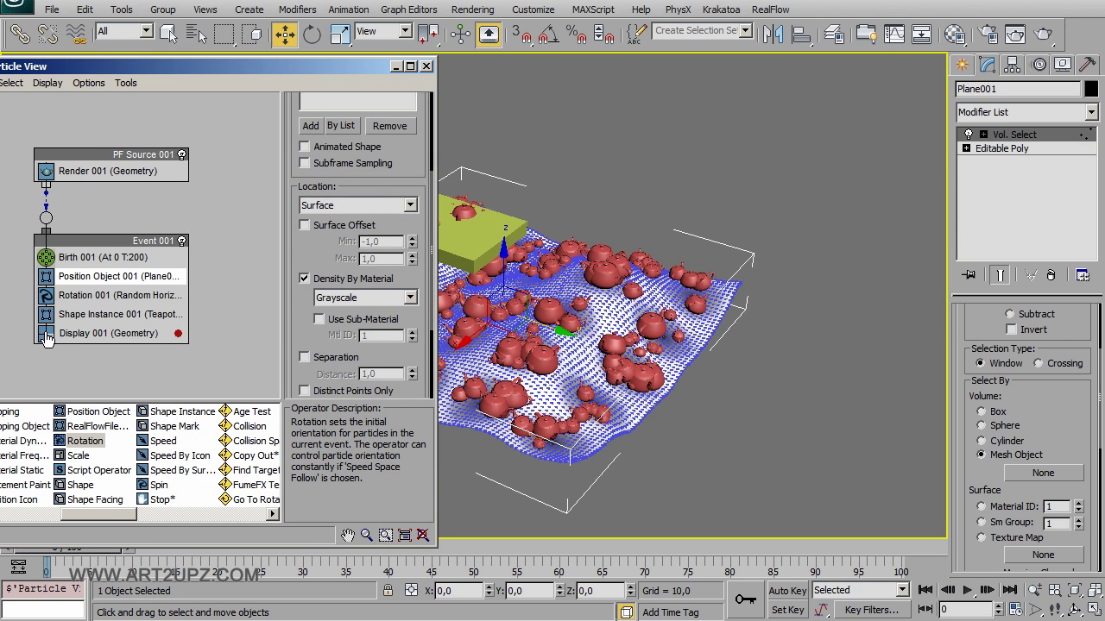
{"action": "left_click", "coordinate": [182, 155]}
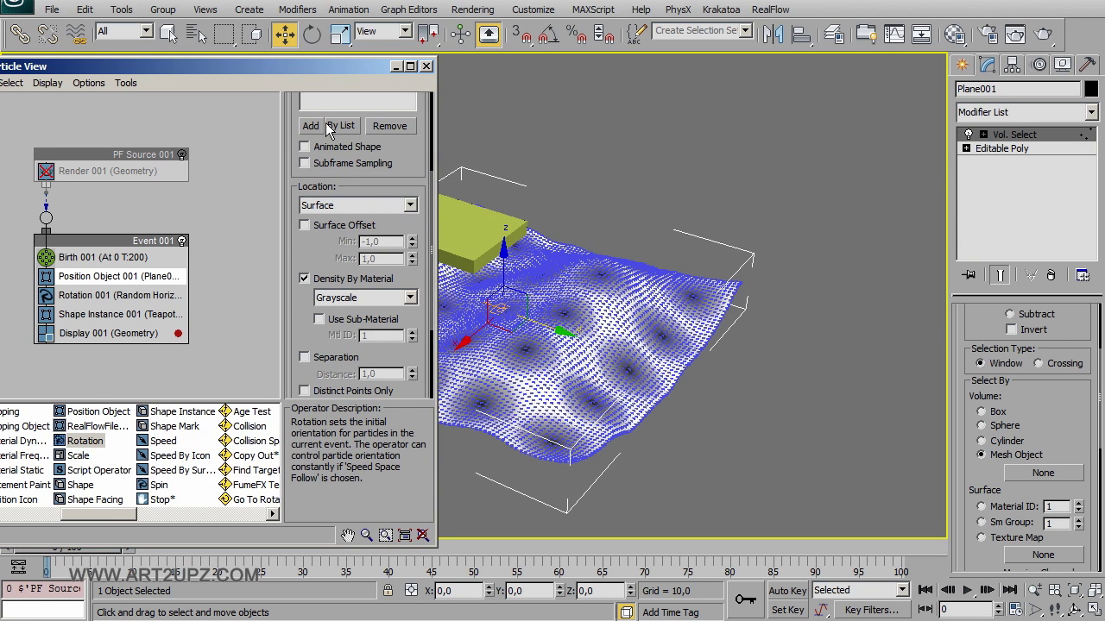
{"action": "left_click", "coordinate": [400, 67]}
{"action": "scroll", "coordinate": [710, 363], "scroll_direction": "up", "scroll_amount": 5}
{"action": "middle_click_drag", "start_coordinate": [483, 241], "coordinate": [530, 279]}
Turn off Show Map in Viewport for the plane's gradient material
{"action": "key", "text": "m"}
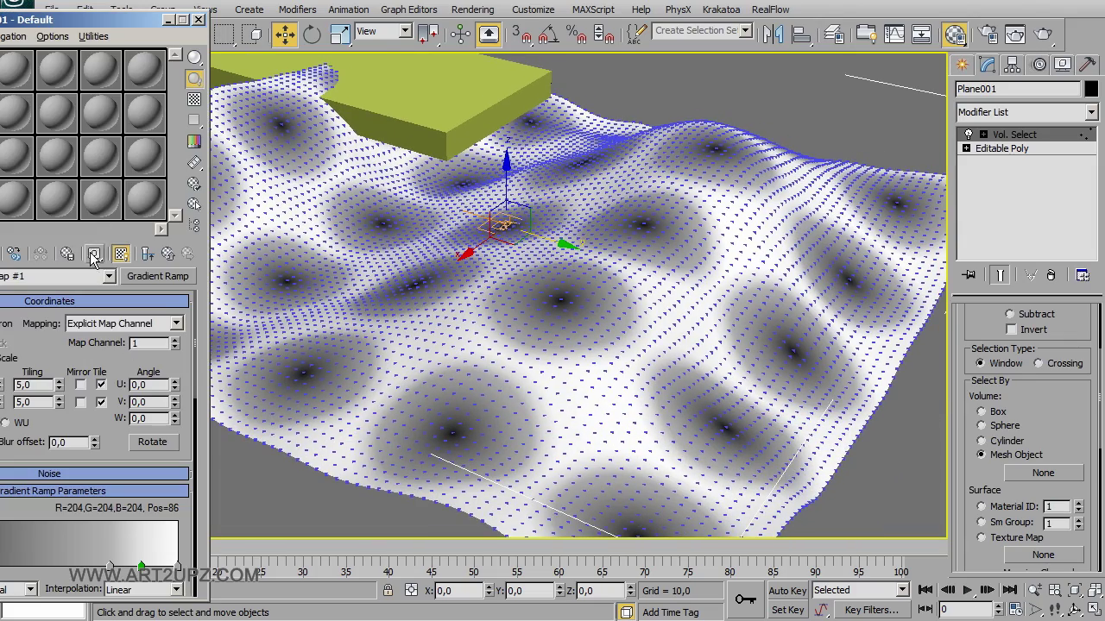
{"action": "left_click", "coordinate": [121, 255]}
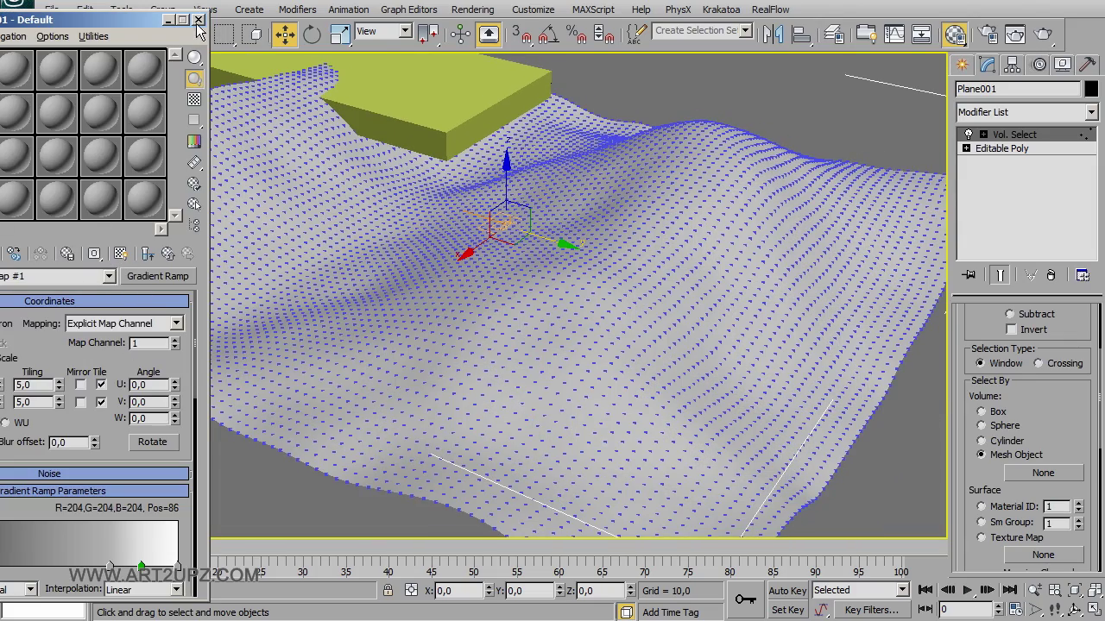
{"action": "left_click", "coordinate": [199, 19]}
{"action": "middle_click_drag", "start_coordinate": [636, 278], "coordinate": [578, 294]}
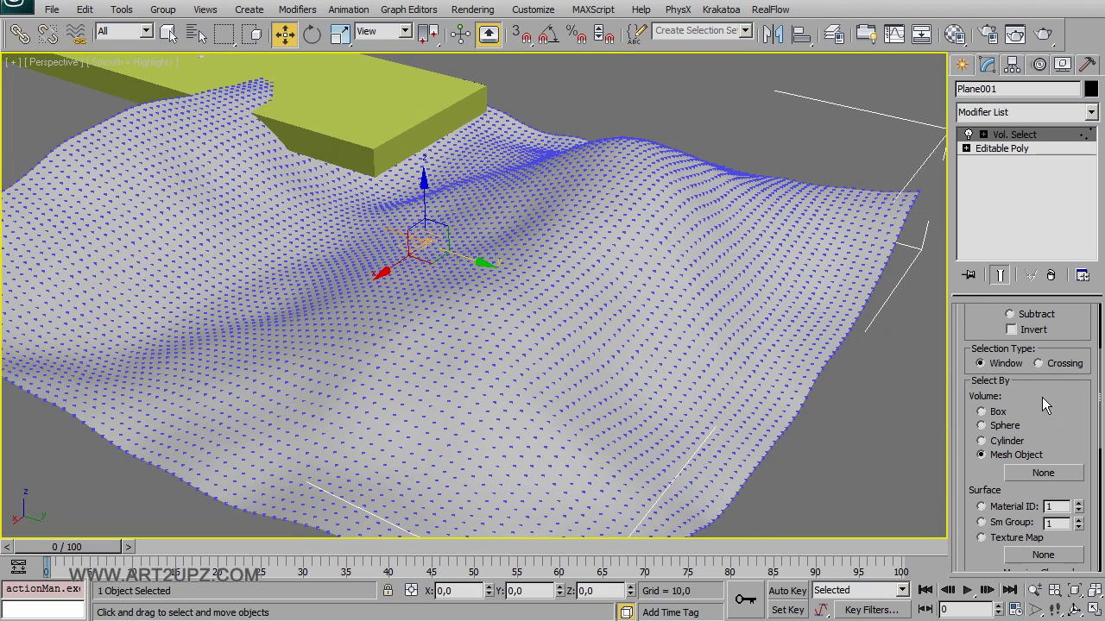
Pick Box001 as the Vol. Select mesh object and view the scene in wireframe
{"action": "left_click", "coordinate": [1044, 472]}
{"action": "left_click", "coordinate": [350, 109]}
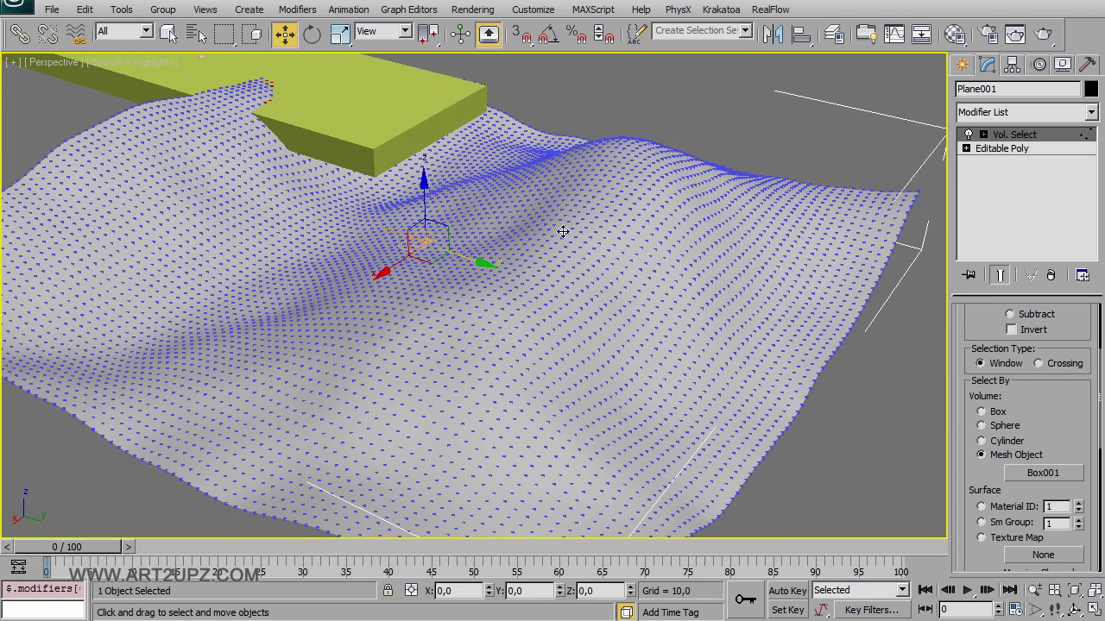
{"action": "middle_click_drag", "start_coordinate": [562, 234], "coordinate": [604, 205]}
{"action": "key", "text": "F3"}
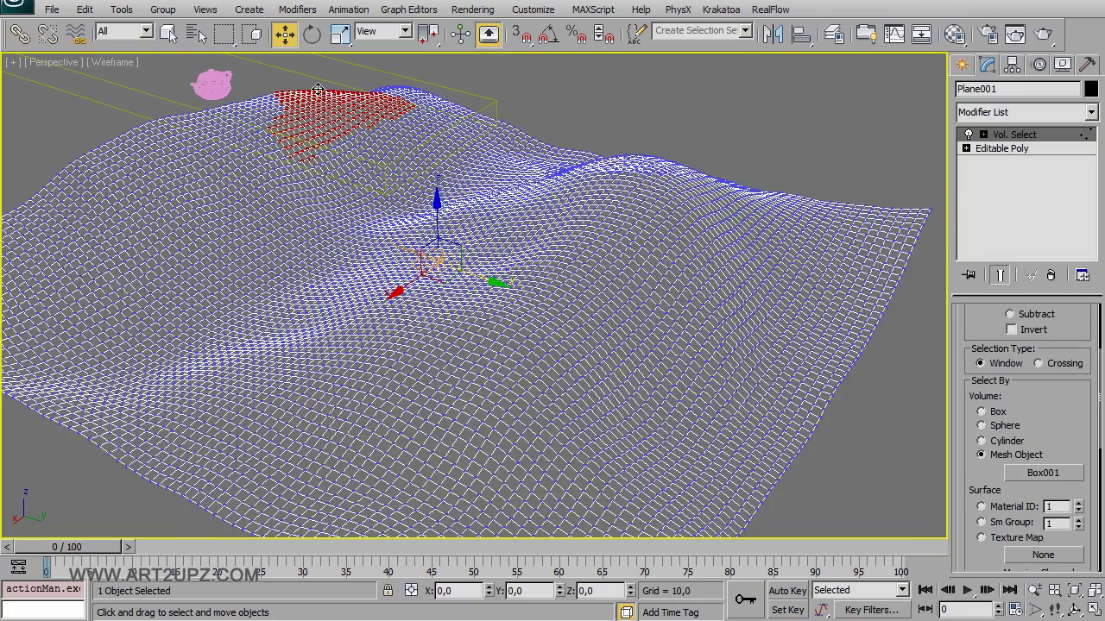
Move Box001 forward across the terrain and reselect Plane001 to check the selection
{"action": "middle_click_drag", "start_coordinate": [318, 89], "coordinate": [339, 151]}
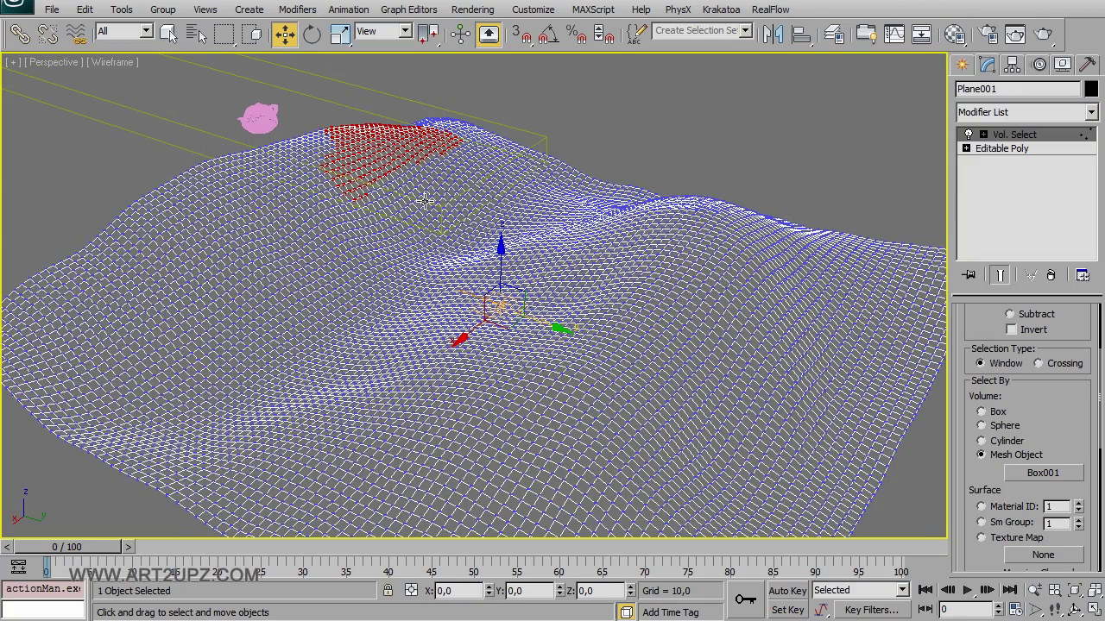
{"action": "left_click", "coordinate": [535, 145]}
{"action": "left_click", "coordinate": [535, 166]}
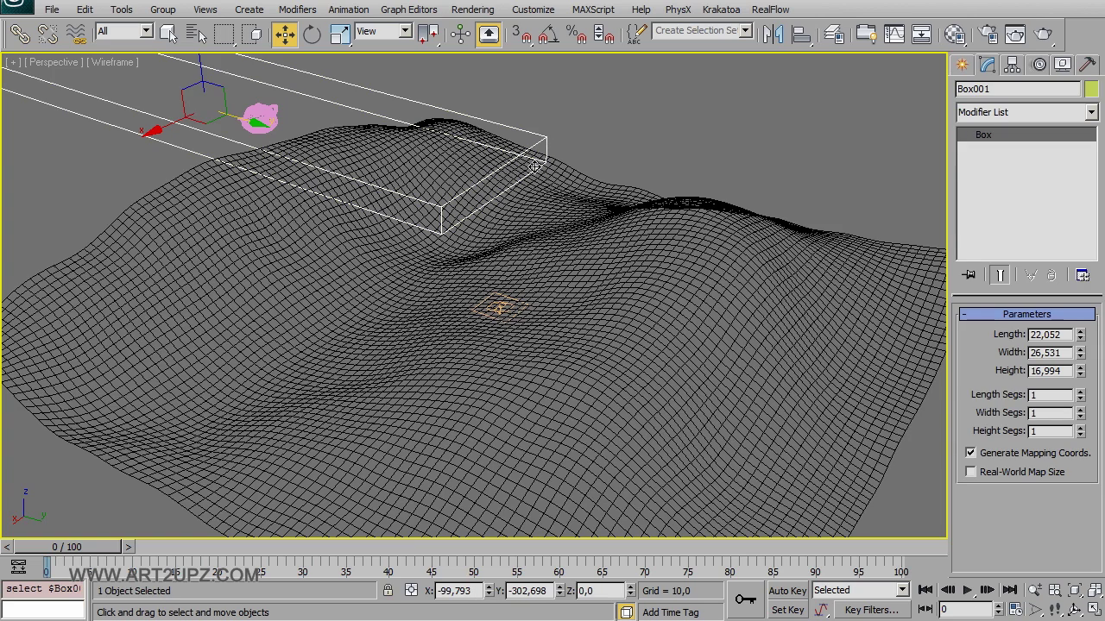
{"action": "left_click_drag", "start_coordinate": [289, 190], "coordinate": [574, 239]}
{"action": "left_click", "coordinate": [777, 249]}
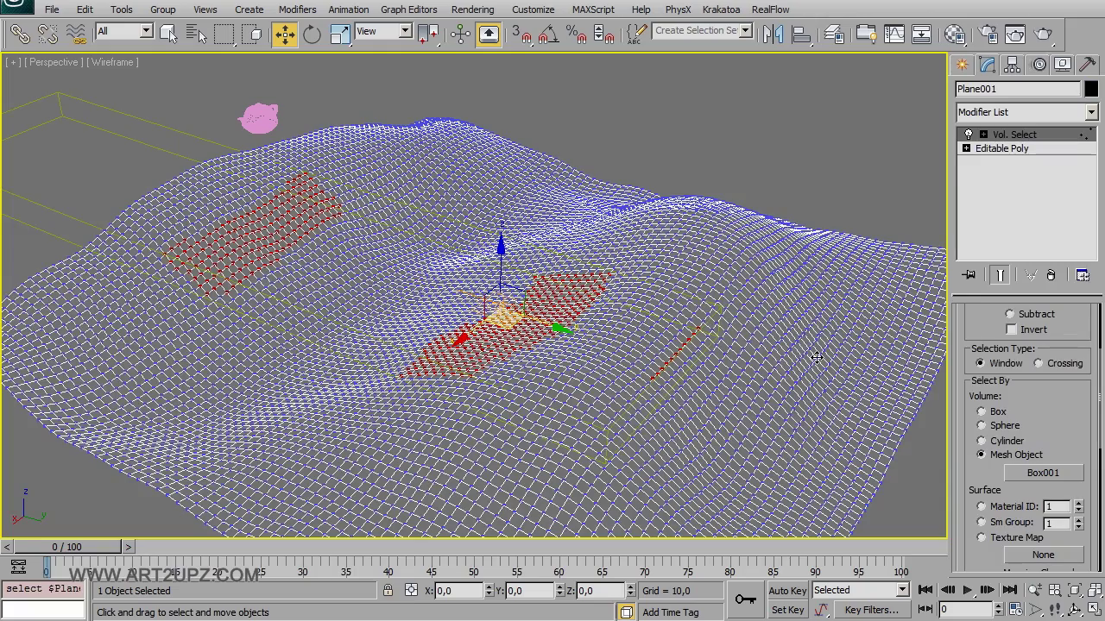
{"action": "left_click_drag", "start_coordinate": [500, 267], "coordinate": [413, 272]}
Move Box001 further right so three terrain vertex patches become selected
{"action": "left_click", "coordinate": [371, 199]}
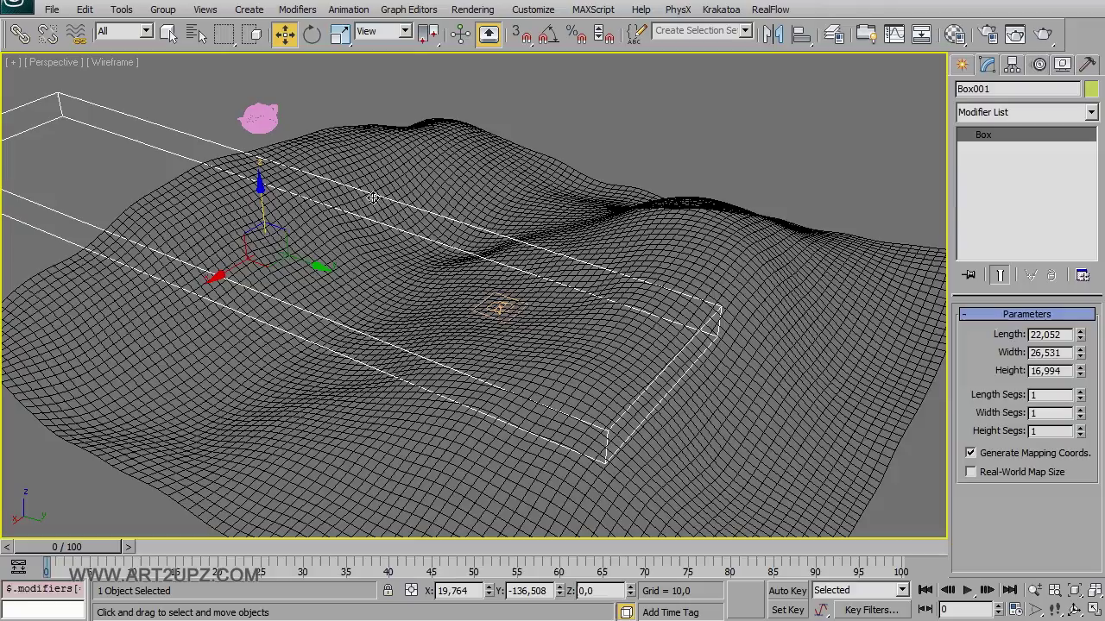
{"action": "left_click_drag", "start_coordinate": [307, 263], "coordinate": [646, 292]}
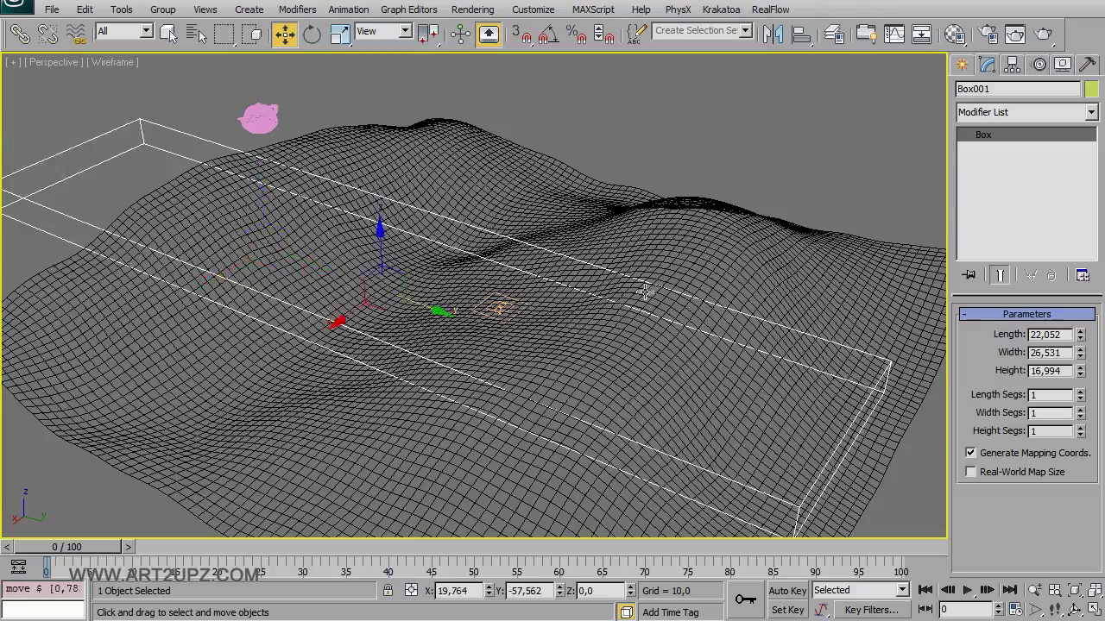
{"action": "left_click", "coordinate": [751, 279]}
{"action": "mouse_move", "coordinate": [518, 293]}
{"action": "middle_mouse_down", "text": "alt"}
{"action": "mouse_move", "coordinate": [483, 295]}
{"action": "mouse_move", "coordinate": [524, 318]}
{"action": "middle_mouse_up", "text": "alt"}
{"action": "middle_click_drag", "start_coordinate": [681, 356], "coordinate": [670, 298]}
{"action": "scroll", "coordinate": [1040, 496], "scroll_direction": "down", "scroll_amount": 1}
{"action": "scroll", "coordinate": [1023, 458], "scroll_direction": "down", "scroll_amount": 4}
Enable soft selection with Falloff 13.984, Pinch 2.59 and Bubble -0.28
{"action": "scroll", "coordinate": [1015, 445], "scroll_direction": "down", "scroll_amount": 1}
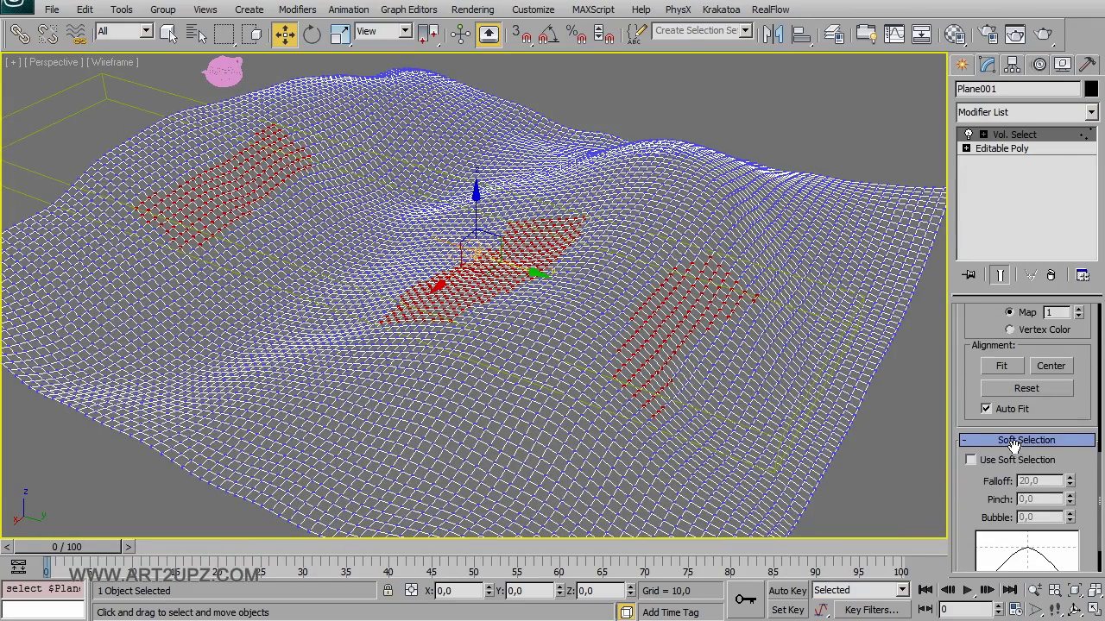
{"action": "scroll", "coordinate": [1009, 451], "scroll_direction": "down", "scroll_amount": 2}
{"action": "left_click", "coordinate": [971, 409]}
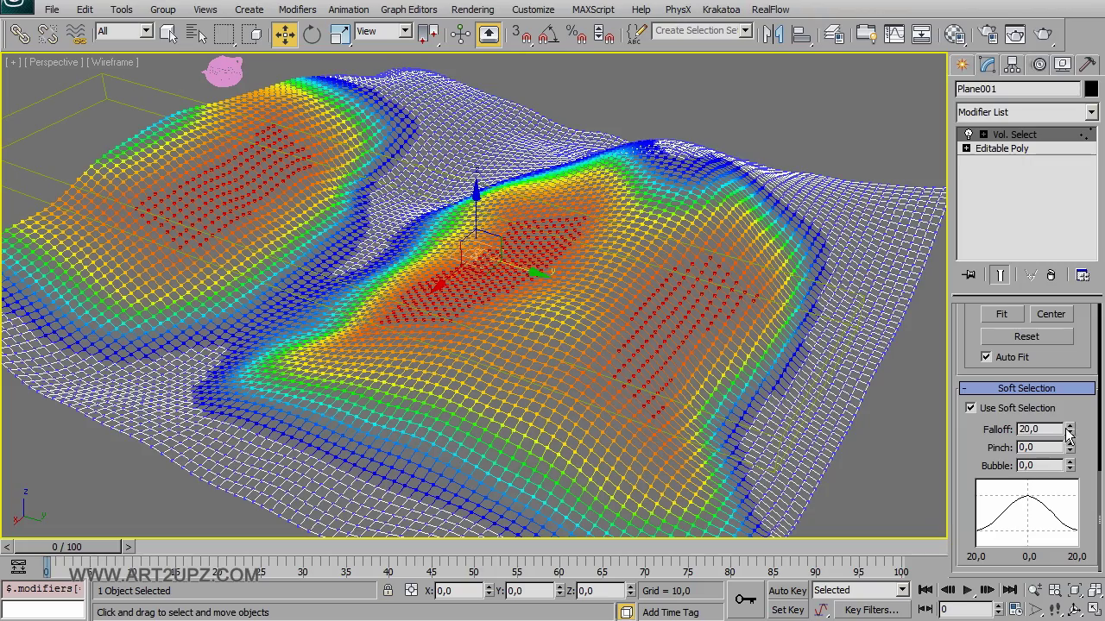
{"action": "mouse_move", "coordinate": [1069, 429]}
{"action": "left_mouse_down"}
{"action": "mouse_move", "coordinate": [1067, 387]}
{"action": "mouse_move", "coordinate": [1067, 453]}
{"action": "mouse_move", "coordinate": [1070, 432]}
{"action": "left_mouse_up"}
{"action": "middle_click_drag", "start_coordinate": [518, 259], "coordinate": [422, 248], "text": "alt"}
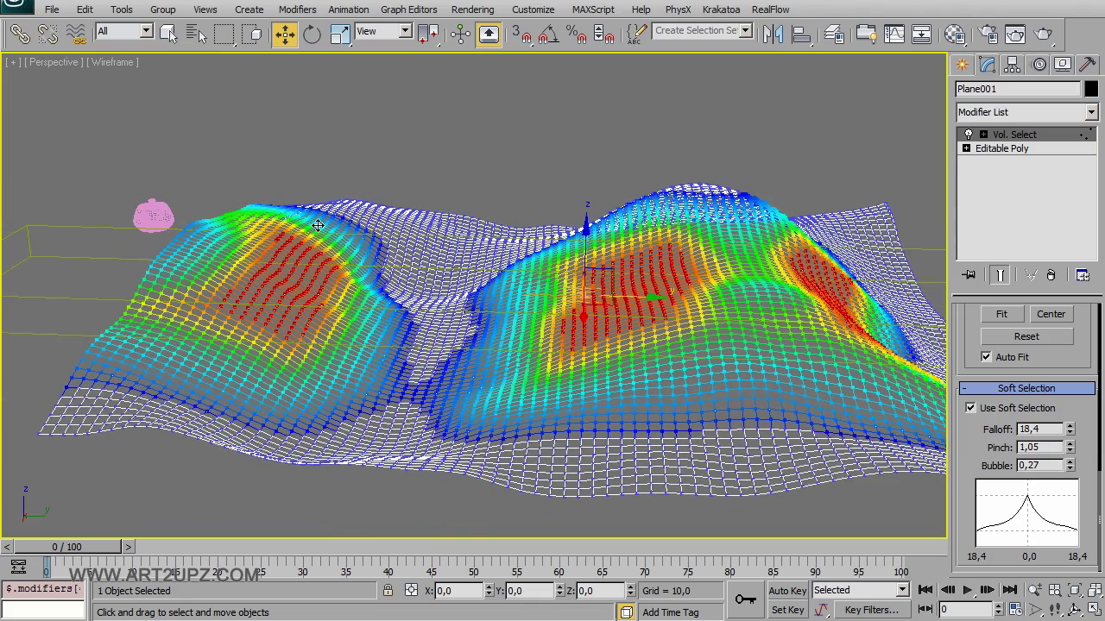
Move Box001 far along Y and lower it along Z over the terrain
{"action": "left_click", "coordinate": [117, 228]}
{"action": "left_click_drag", "start_coordinate": [532, 305], "coordinate": [112, 297]}
{"action": "middle_click_drag", "start_coordinate": [479, 255], "coordinate": [594, 260]}
{"action": "left_click_drag", "start_coordinate": [142, 248], "coordinate": [148, 280]}
{"action": "mouse_move", "coordinate": [557, 267]}
{"action": "middle_mouse_down", "text": "alt"}
{"action": "mouse_move", "coordinate": [686, 280]}
{"action": "mouse_move", "coordinate": [698, 270]}
{"action": "middle_mouse_up", "text": "alt"}
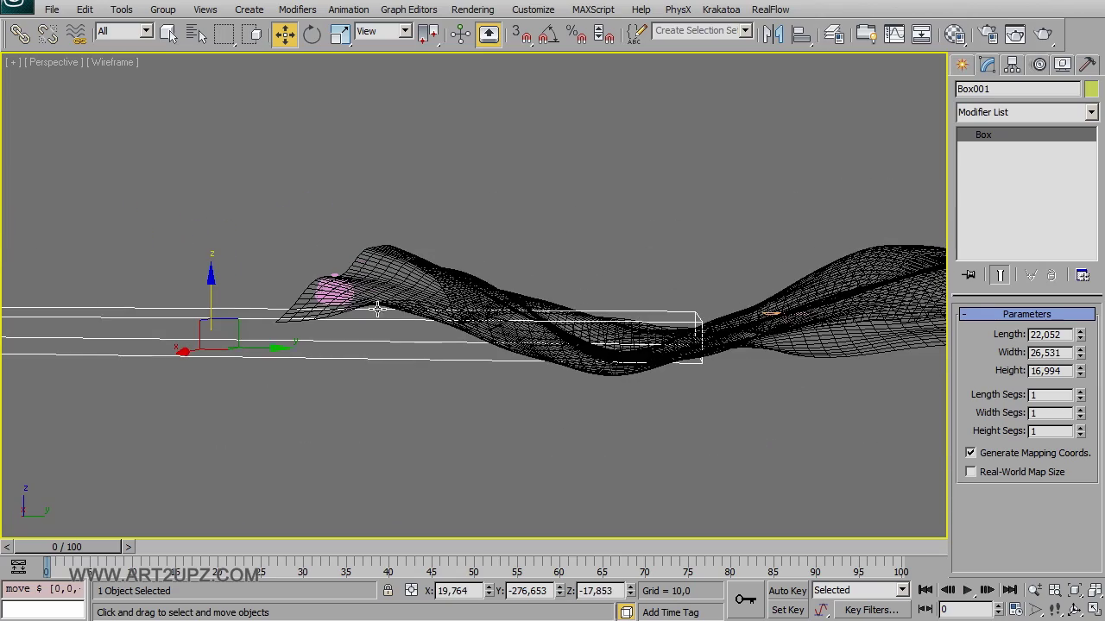
{"action": "middle_click_drag", "start_coordinate": [377, 308], "coordinate": [462, 300], "text": "alt"}
Scale Box001 taller along its height
{"action": "key", "text": "r"}
{"action": "left_click_drag", "start_coordinate": [219, 285], "coordinate": [226, 9]}
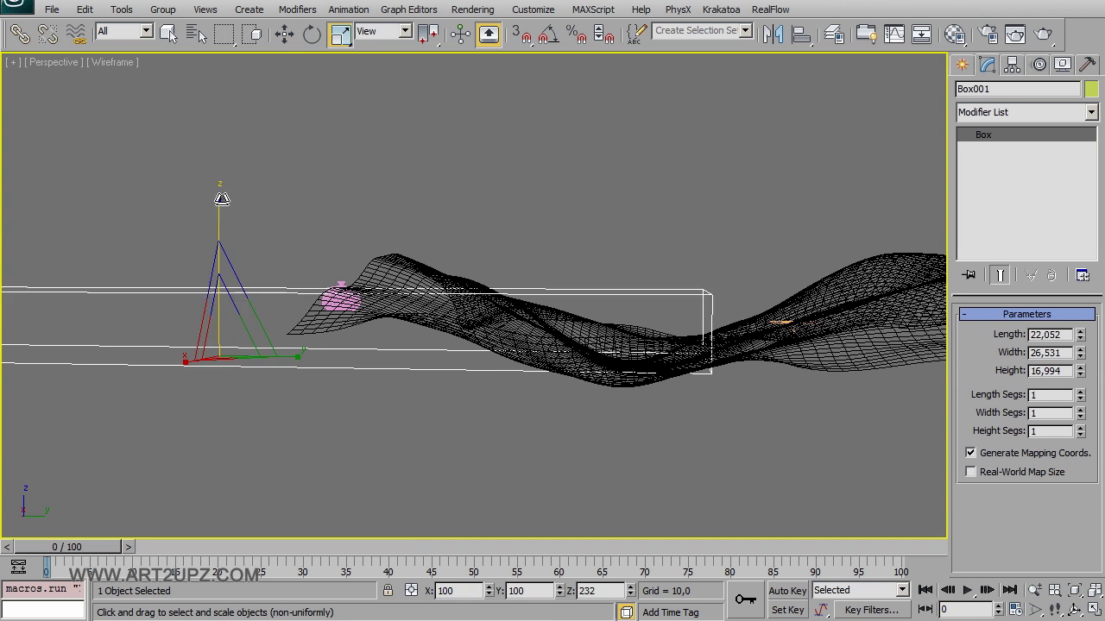
{"action": "middle_click_drag", "start_coordinate": [604, 285], "coordinate": [751, 343], "text": "alt"}
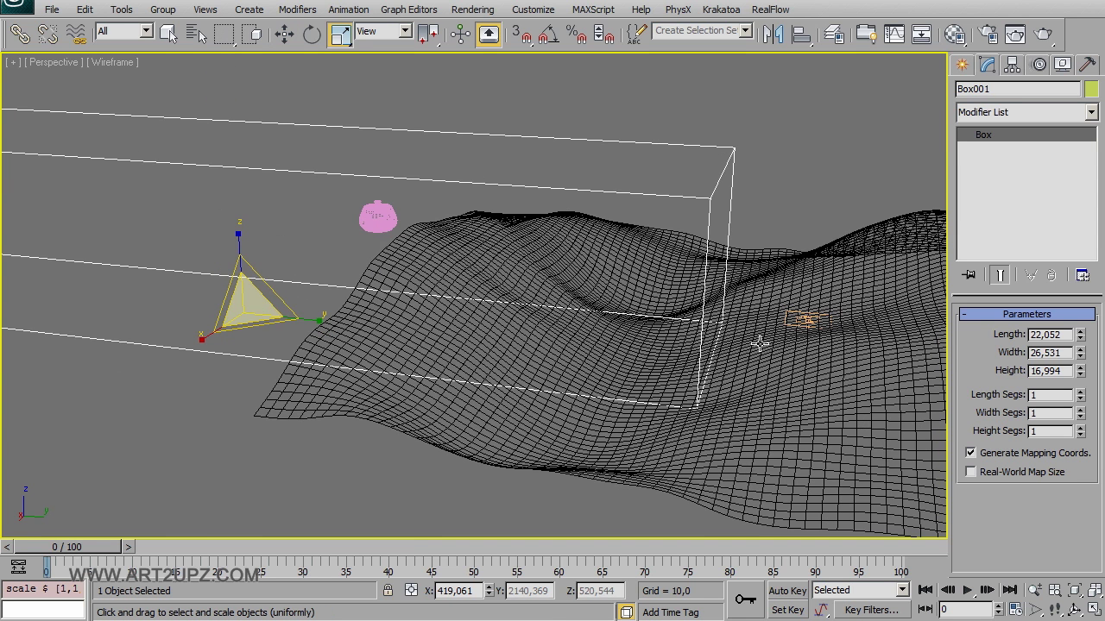
{"action": "key", "text": "w"}
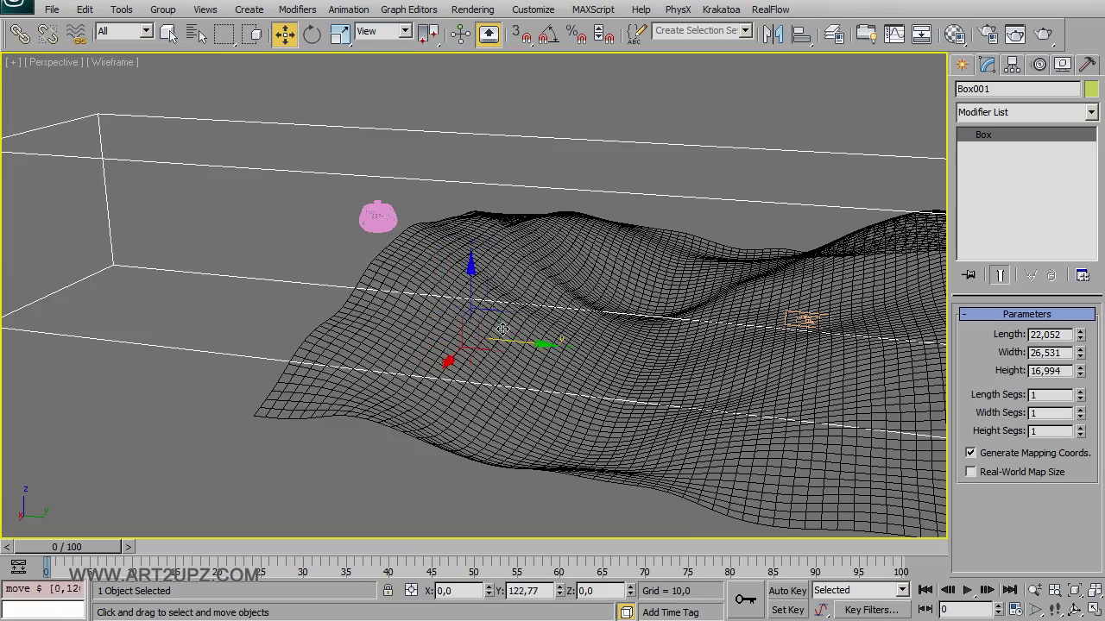
Slide Box001 along Y and inspect the soft-selected terrain band
{"action": "left_click_drag", "start_coordinate": [273, 317], "coordinate": [518, 321]}
{"action": "mouse_move", "coordinate": [518, 321]}
{"action": "middle_mouse_down", "text": "alt"}
{"action": "mouse_move", "coordinate": [714, 343]}
{"action": "mouse_move", "coordinate": [704, 335]}
{"action": "mouse_move", "coordinate": [732, 324]}
{"action": "middle_mouse_up", "text": "alt"}
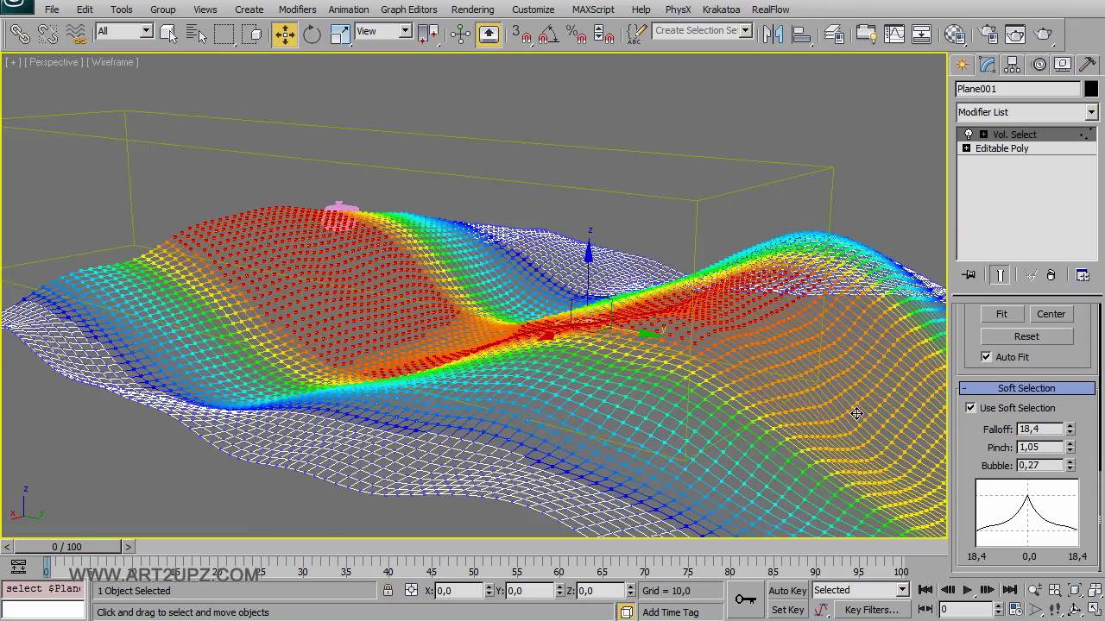
{"action": "middle_click_drag", "start_coordinate": [828, 367], "coordinate": [833, 388], "text": "alt"}
{"action": "mouse_move", "coordinate": [777, 310]}
{"action": "middle_mouse_down", "text": "alt"}
{"action": "mouse_move", "coordinate": [888, 321]}
{"action": "mouse_move", "coordinate": [915, 310]}
{"action": "middle_mouse_up", "text": "alt"}
{"action": "mouse_move", "coordinate": [704, 299]}
{"action": "middle_mouse_down", "text": "alt"}
{"action": "mouse_move", "coordinate": [639, 417]}
{"action": "mouse_move", "coordinate": [595, 414]}
{"action": "mouse_move", "coordinate": [679, 363]}
{"action": "middle_mouse_up", "text": "alt"}
{"action": "left_click_drag", "start_coordinate": [1089, 356], "coordinate": [1089, 426]}
{"action": "middle_click_drag", "start_coordinate": [681, 311], "coordinate": [584, 369], "text": "alt"}
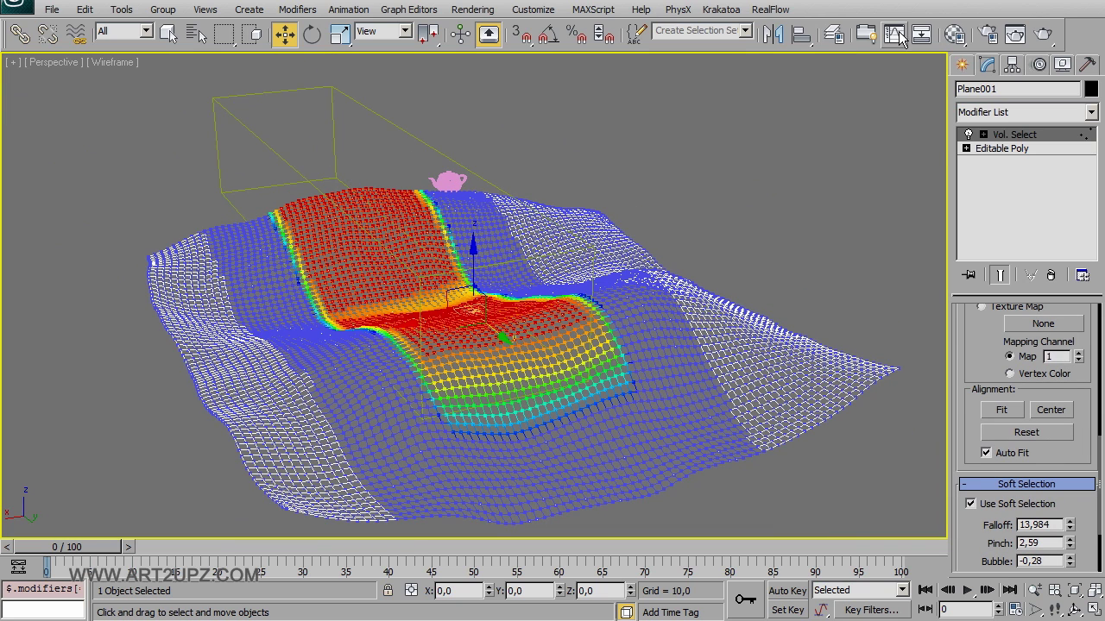
Set Position Object 001's location to Selected Vertices in Particle View
{"action": "key", "text": "m"}
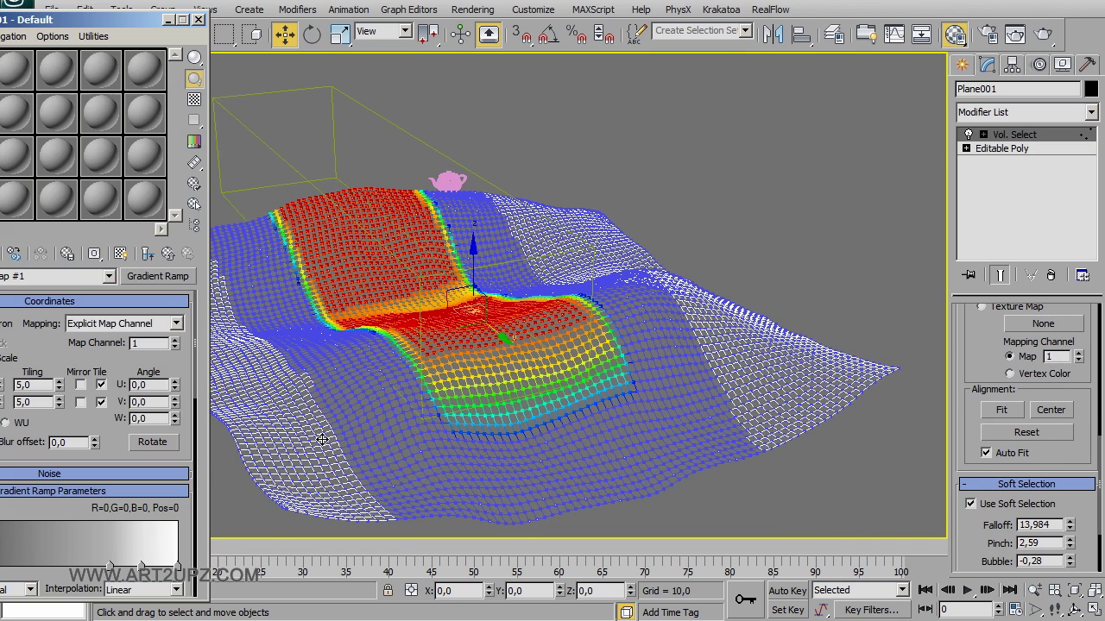
{"action": "key", "text": "m"}
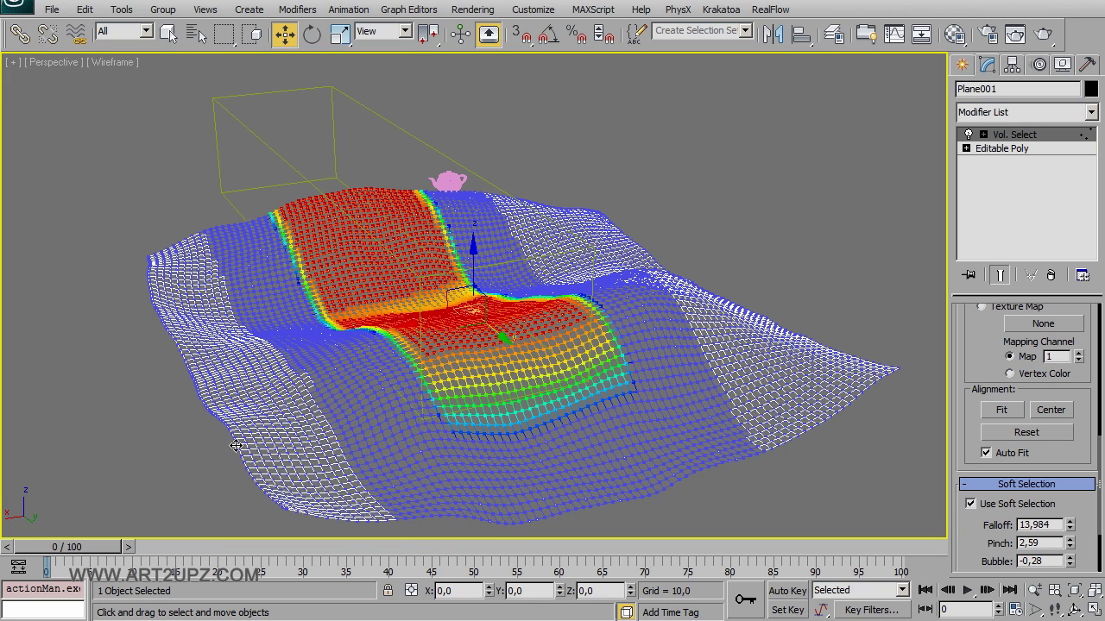
{"action": "key", "text": "6"}
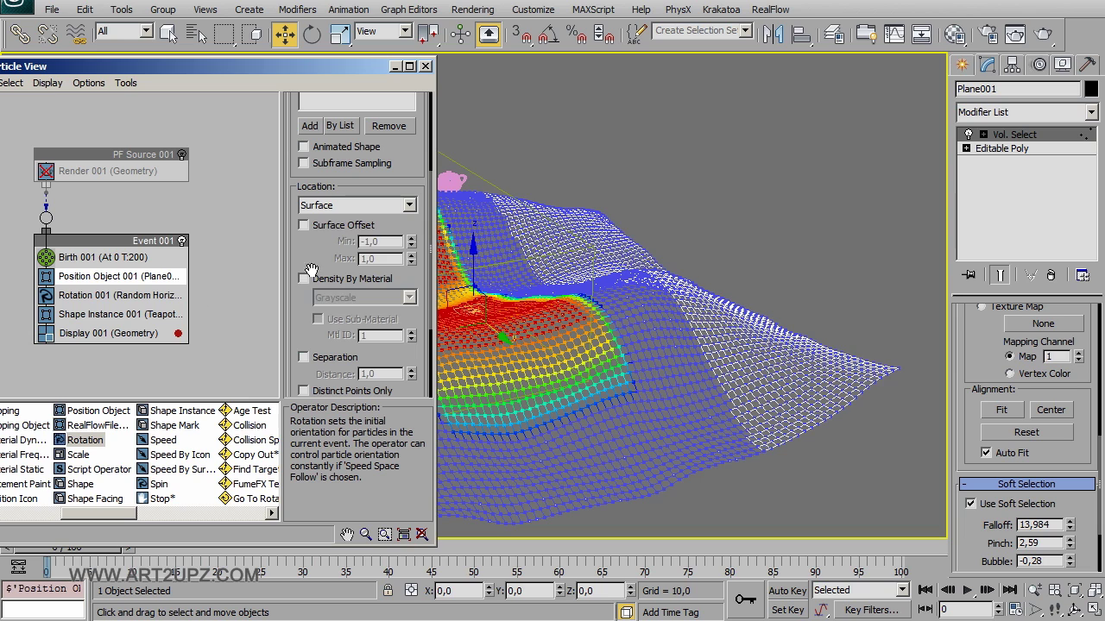
{"action": "left_click", "coordinate": [333, 207]}
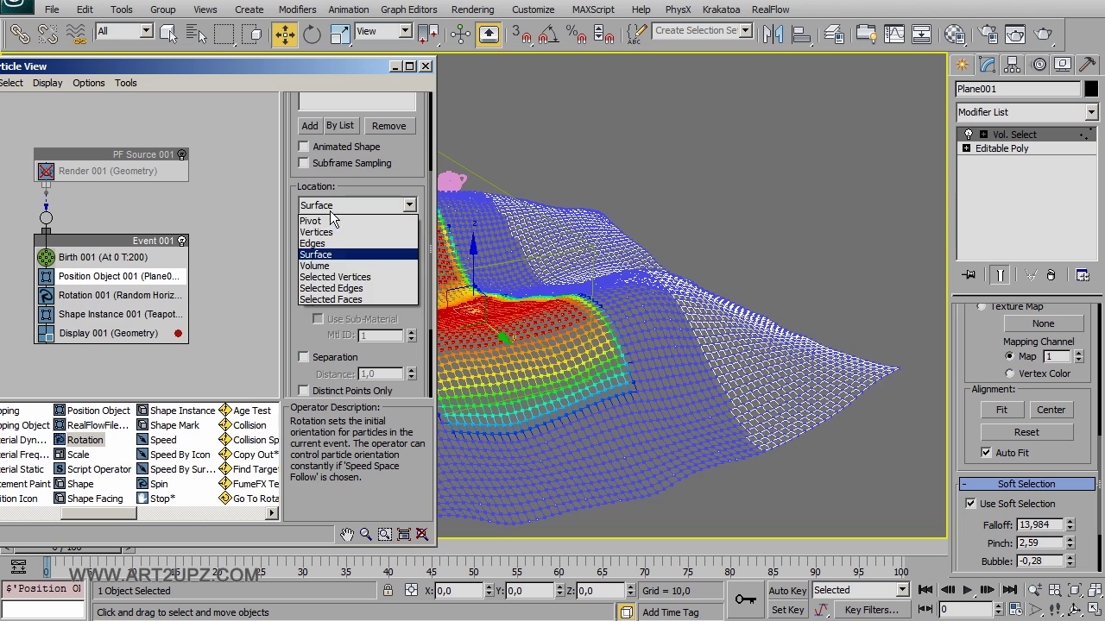
{"action": "left_click", "coordinate": [369, 277]}
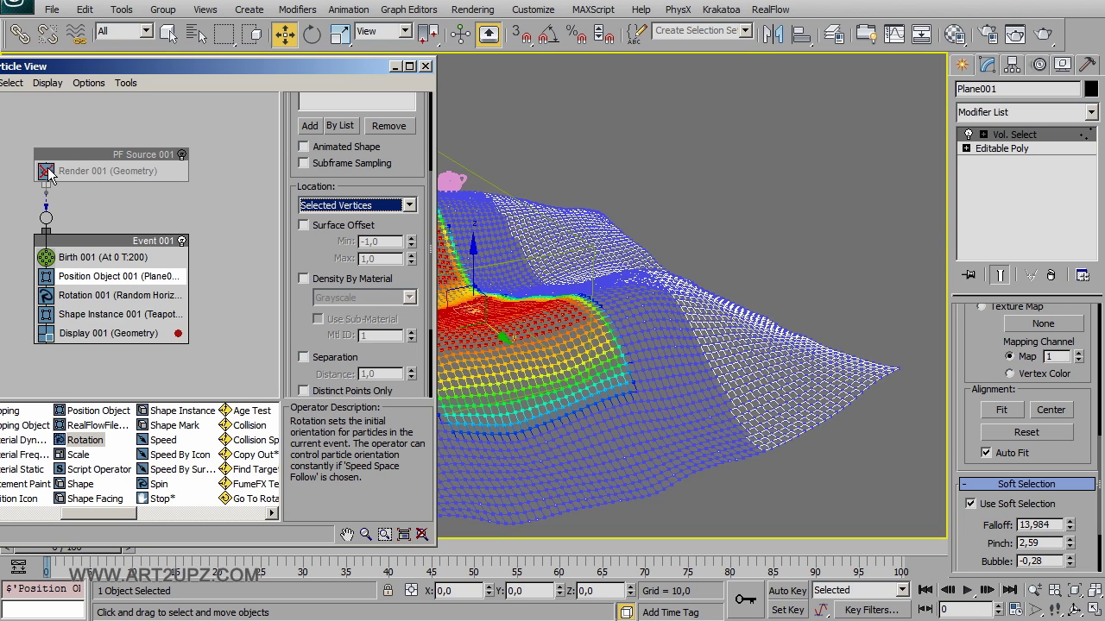
Re-enable PF Source 001 and zoom in on teapots clustered along the terrain strip
{"action": "left_click", "coordinate": [181, 156]}
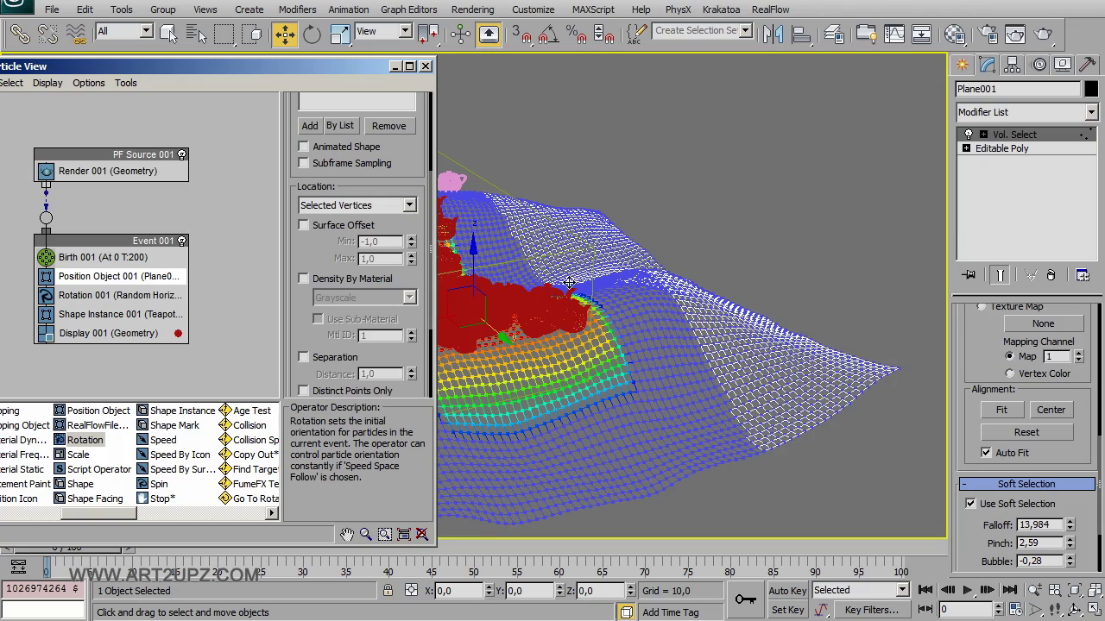
{"action": "scroll", "coordinate": [570, 282], "scroll_direction": "up", "scroll_amount": 3}
{"action": "middle_click_drag", "start_coordinate": [643, 285], "coordinate": [820, 410]}
{"action": "mouse_move", "coordinate": [882, 377]}
{"action": "middle_mouse_down"}
{"action": "mouse_move", "coordinate": [820, 400]}
{"action": "mouse_move", "coordinate": [705, 400]}
{"action": "middle_mouse_up"}
{"action": "scroll", "coordinate": [820, 399], "scroll_direction": "up", "scroll_amount": 2}
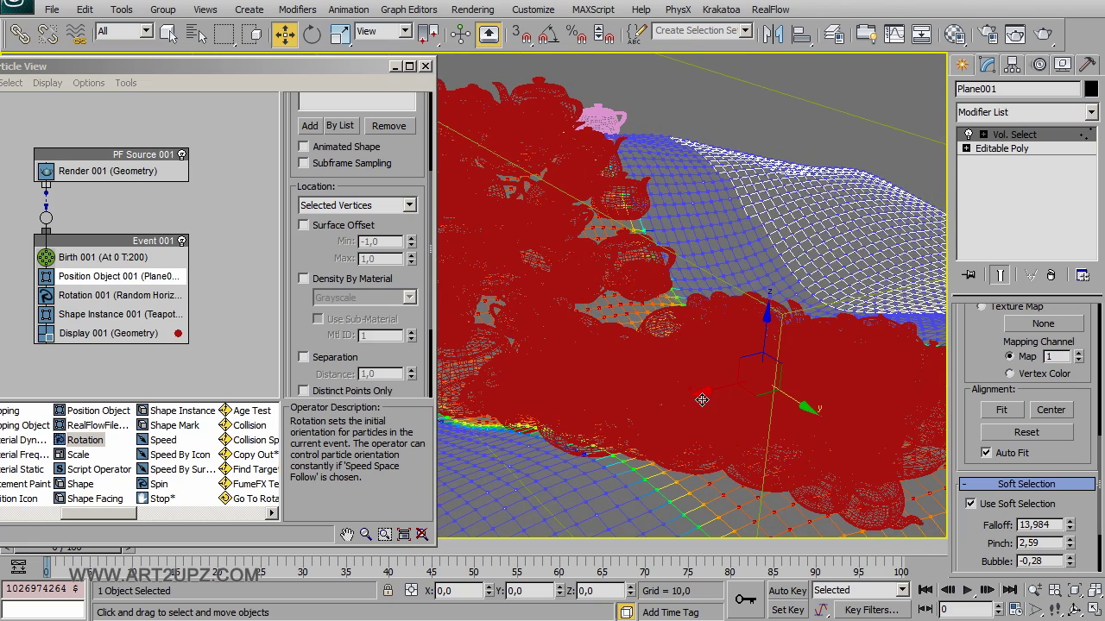
{"action": "scroll", "coordinate": [725, 378], "scroll_direction": "up", "scroll_amount": 3}
{"action": "left_click", "coordinate": [780, 246]}
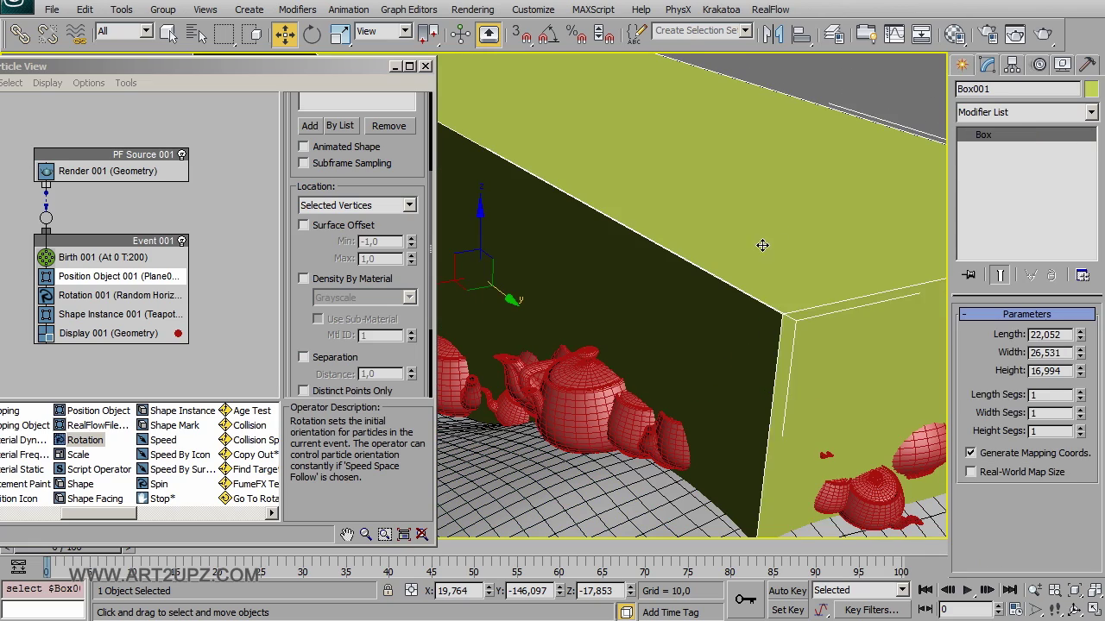
Turn on See-Through display for Box001 so the teapots show through it
{"action": "right_click", "coordinate": [762, 245]}
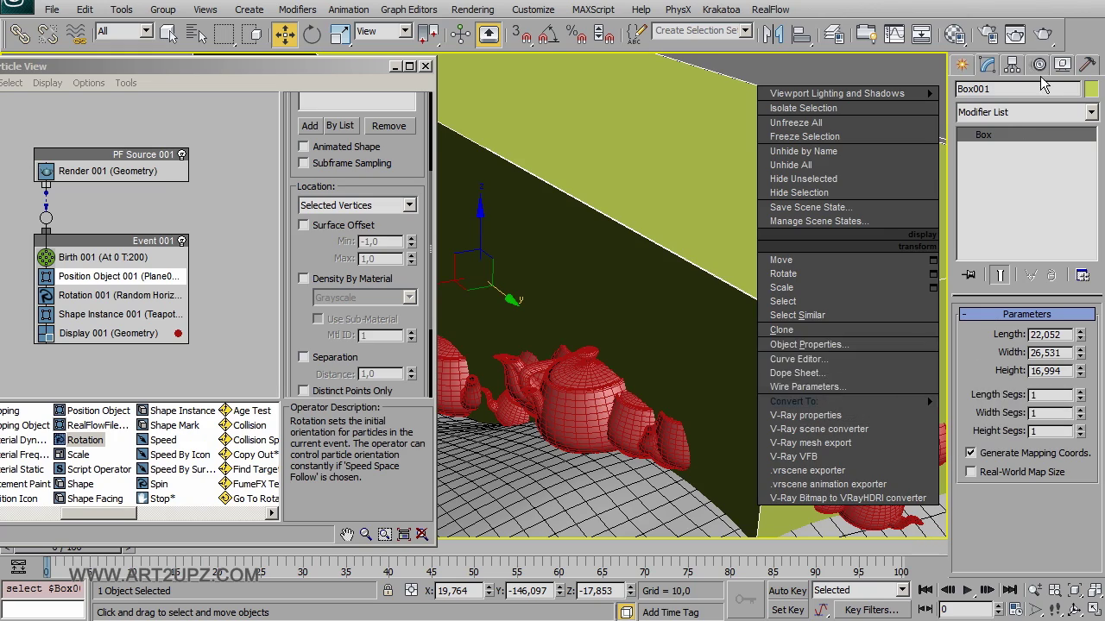
{"action": "left_click", "coordinate": [1062, 65]}
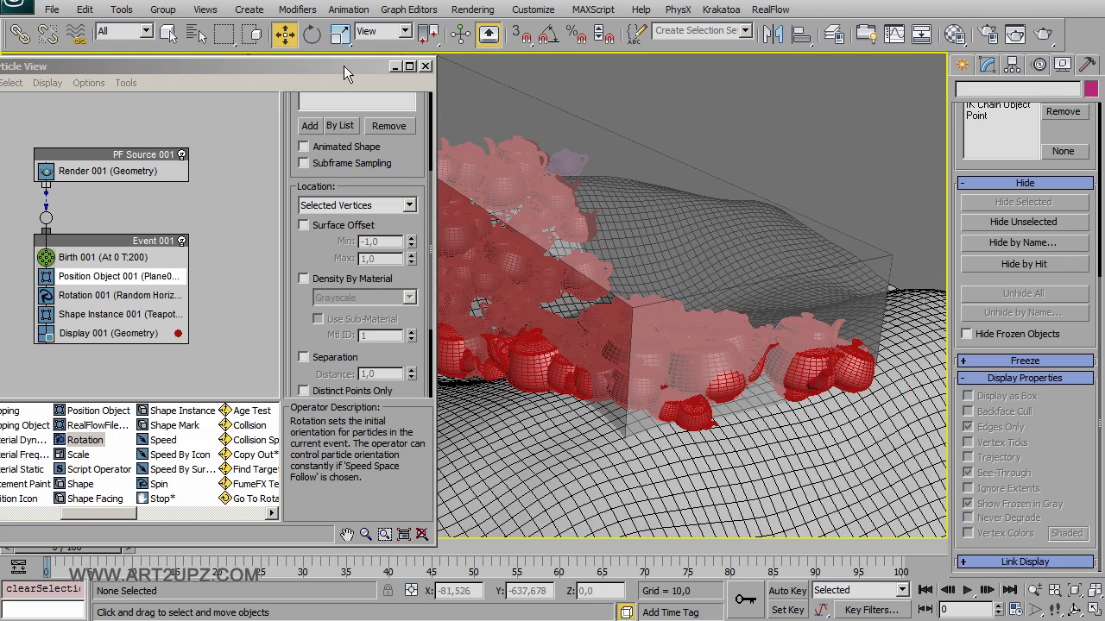
{"action": "left_click_drag", "start_coordinate": [343, 66], "coordinate": [0, 65]}
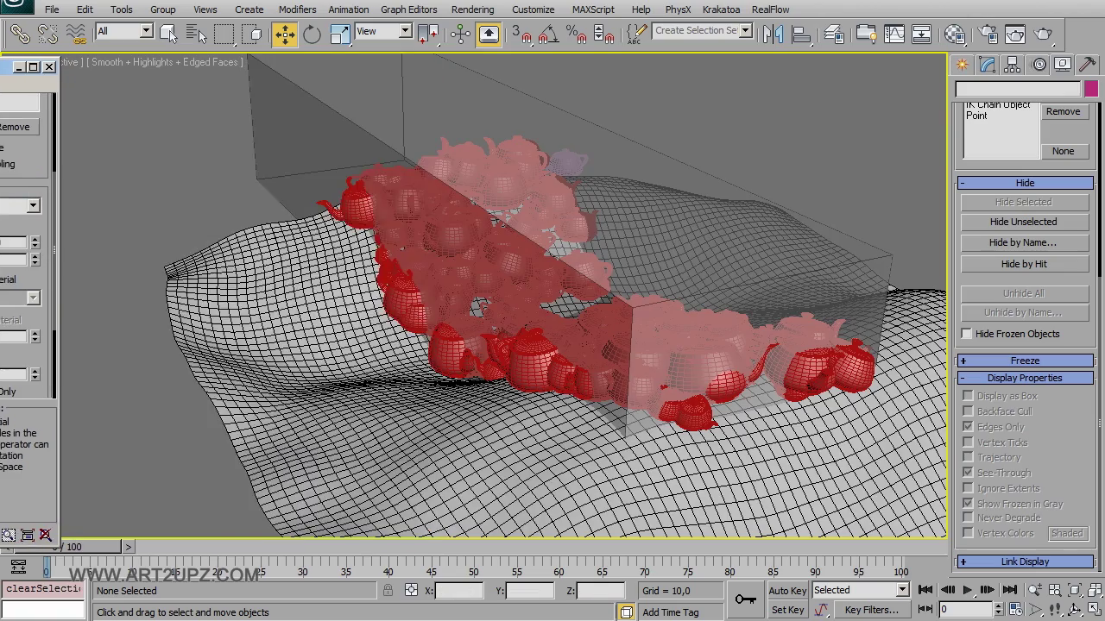
{"action": "middle_click_drag", "start_coordinate": [453, 197], "coordinate": [412, 197], "text": "alt"}
{"action": "scroll", "coordinate": [515, 276], "scroll_direction": "down", "scroll_amount": 3}
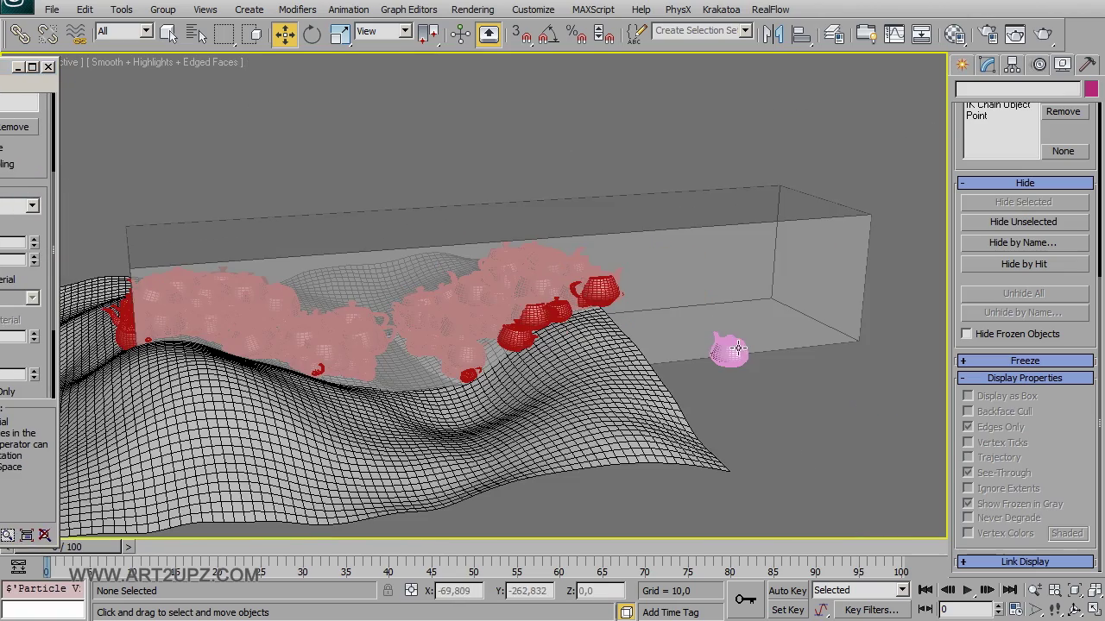
{"action": "middle_click_drag", "start_coordinate": [524, 368], "coordinate": [580, 365], "text": "alt"}
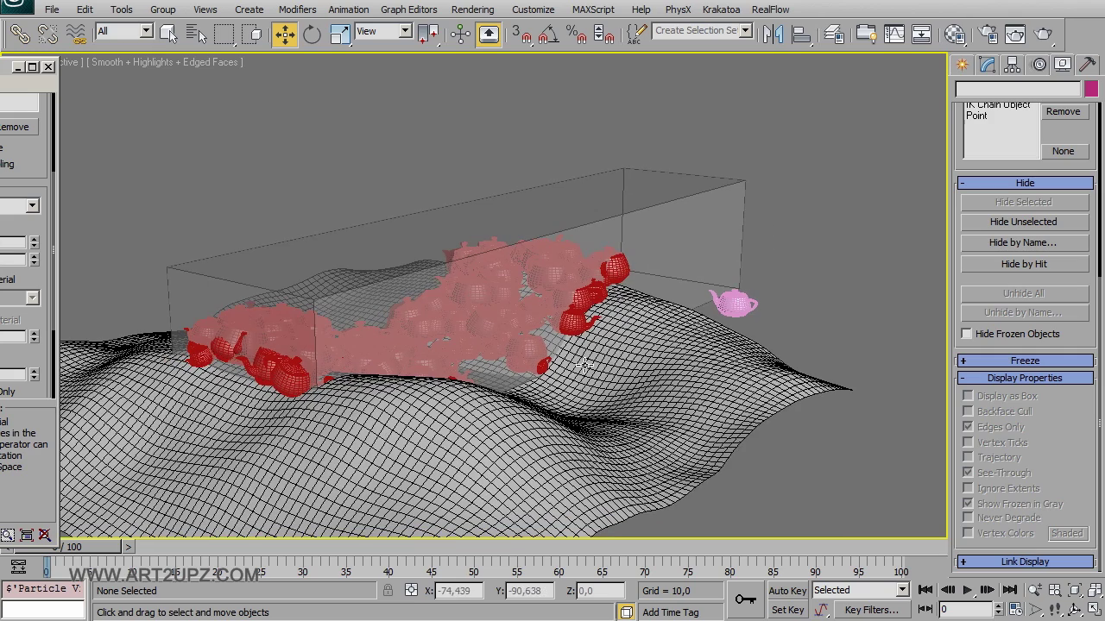
Select the pink source teapot and check it in top and perspective views
{"action": "left_click", "coordinate": [735, 308]}
{"action": "key", "text": "t"}
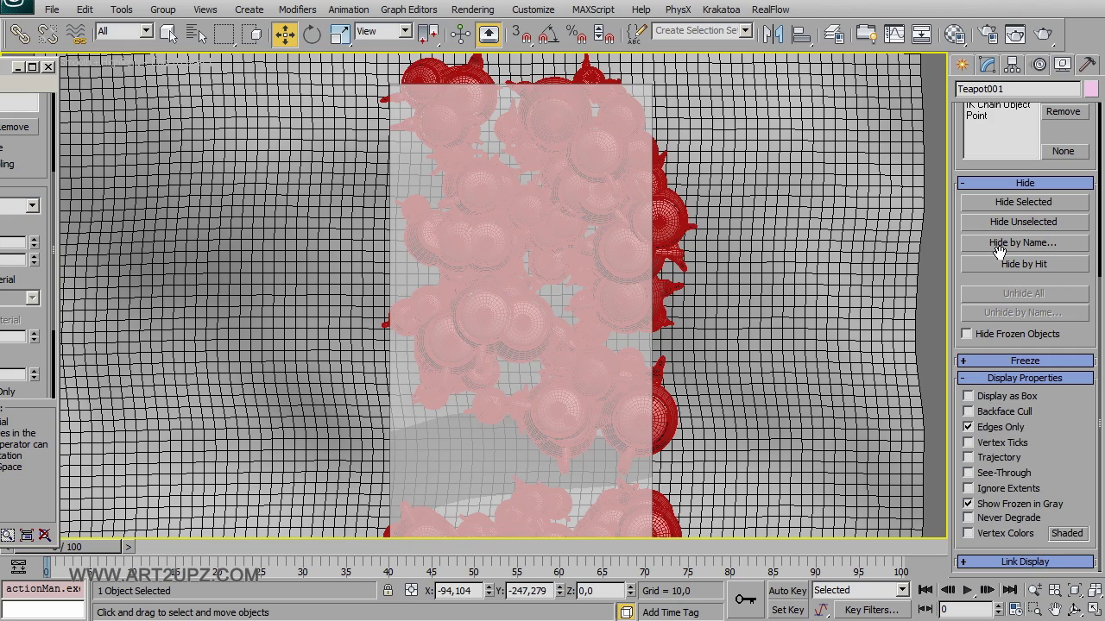
{"action": "key", "text": "p"}
{"action": "mouse_move", "coordinate": [688, 340]}
{"action": "middle_mouse_down", "text": "alt"}
{"action": "mouse_move", "coordinate": [755, 225]}
{"action": "mouse_move", "coordinate": [553, 259]}
{"action": "mouse_move", "coordinate": [670, 364]}
{"action": "mouse_move", "coordinate": [631, 424]}
{"action": "middle_mouse_up", "text": "alt"}
{"action": "scroll", "coordinate": [553, 259], "scroll_direction": "down", "scroll_amount": 5}
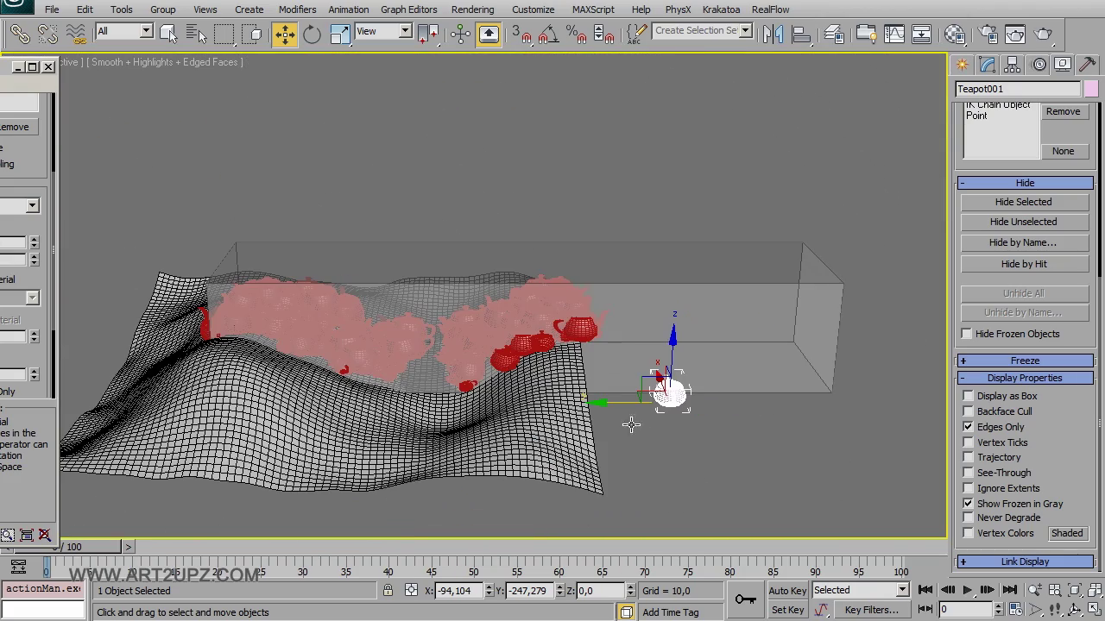
Change Teapot001's radius and set its Segments to 9
{"action": "left_click", "coordinate": [986, 67]}
{"action": "mouse_move", "coordinate": [1075, 342]}
{"action": "left_mouse_down"}
{"action": "mouse_move", "coordinate": [1069, 241]}
{"action": "mouse_move", "coordinate": [1065, 344]}
{"action": "left_mouse_up"}
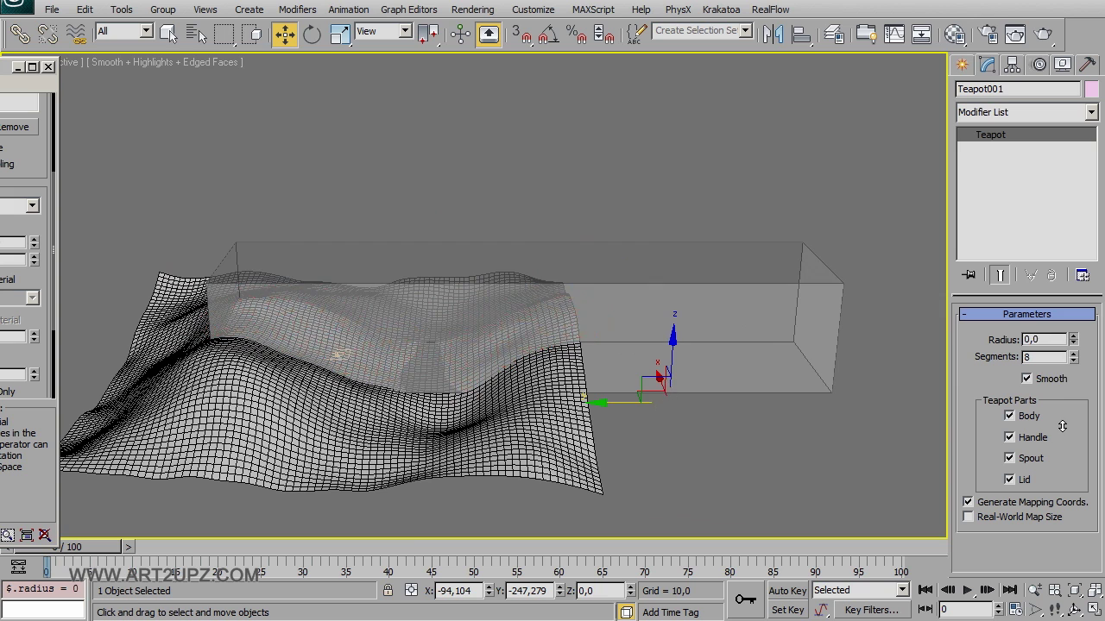
{"action": "left_click", "coordinate": [1074, 353]}
{"action": "mouse_move", "coordinate": [725, 345]}
{"action": "middle_mouse_down", "text": "alt"}
{"action": "mouse_move", "coordinate": [776, 335]}
{"action": "mouse_move", "coordinate": [646, 318]}
{"action": "middle_mouse_up", "text": "alt"}
{"action": "scroll", "coordinate": [708, 337], "scroll_direction": "up", "scroll_amount": 2}
Add a Bend modifier to Teapot001 with Angle -13.5
{"action": "left_click", "coordinate": [961, 64]}
{"action": "left_click", "coordinate": [992, 69]}
{"action": "left_click", "coordinate": [1070, 112]}
{"action": "scroll", "coordinate": [1025, 332], "scroll_direction": "down", "scroll_amount": 1}
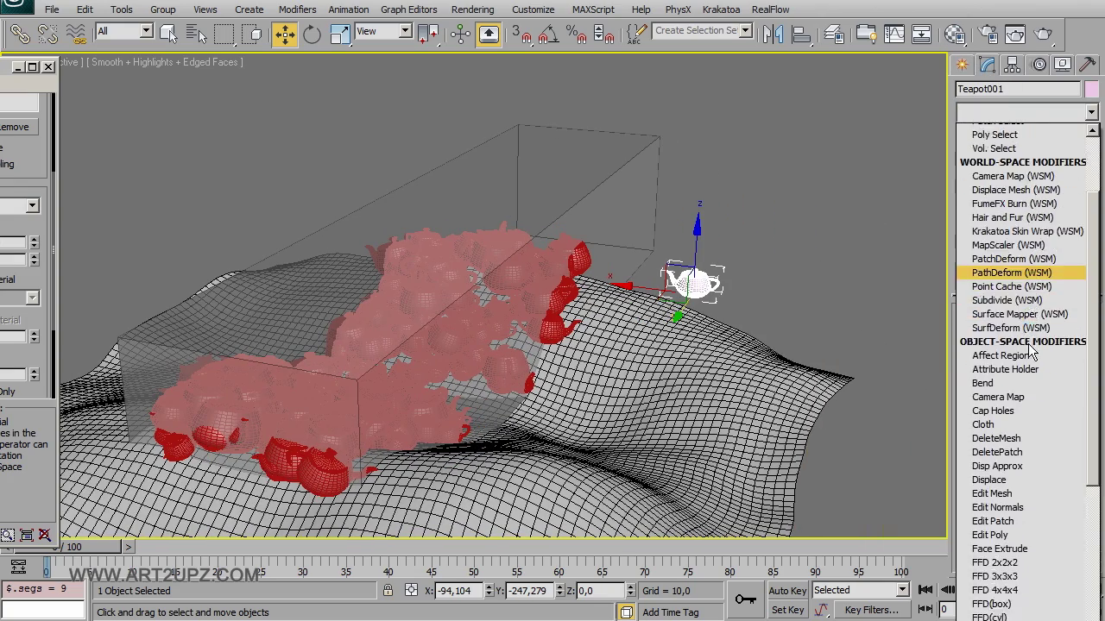
{"action": "scroll", "coordinate": [1025, 332], "scroll_direction": "down", "scroll_amount": 3}
{"action": "left_click", "coordinate": [1014, 242]}
{"action": "mouse_move", "coordinate": [1070, 348]}
{"action": "left_mouse_down"}
{"action": "mouse_move", "coordinate": [1089, 382]}
{"action": "mouse_move", "coordinate": [1089, 362]}
{"action": "left_mouse_up"}
{"action": "mouse_move", "coordinate": [775, 371]}
{"action": "middle_mouse_down", "text": "alt"}
{"action": "mouse_move", "coordinate": [603, 321]}
{"action": "mouse_move", "coordinate": [614, 307]}
{"action": "middle_mouse_up", "text": "alt"}
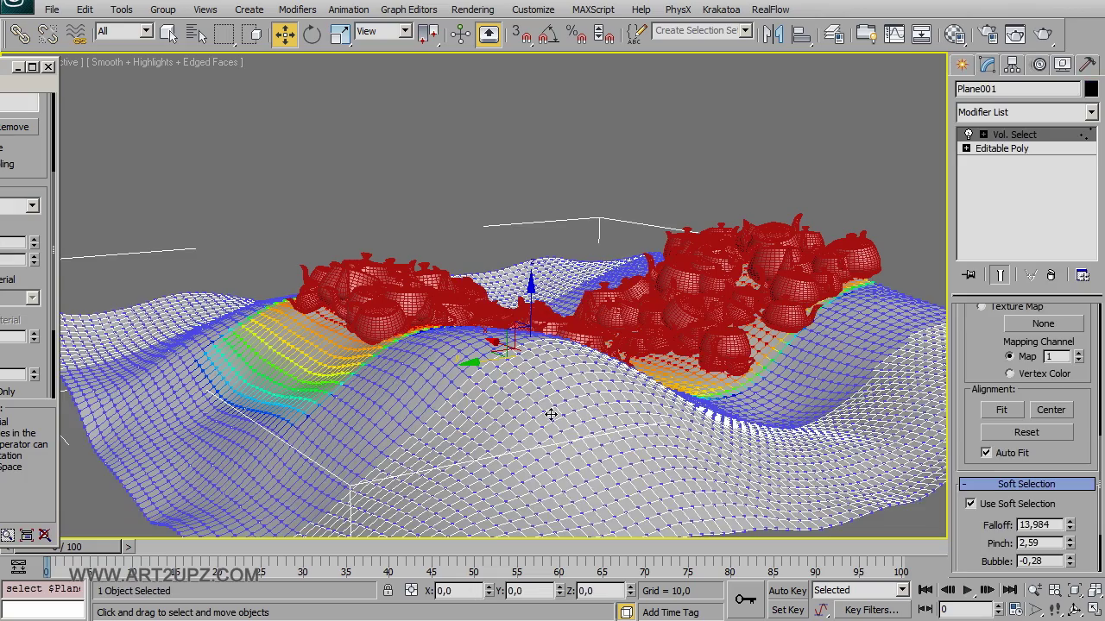
Copy the gradient ramp map into another Material Editor slot
{"action": "mouse_move", "coordinate": [551, 416]}
{"action": "middle_mouse_down", "text": "alt"}
{"action": "mouse_move", "coordinate": [604, 431]}
{"action": "mouse_move", "coordinate": [599, 392]}
{"action": "middle_mouse_up", "text": "alt"}
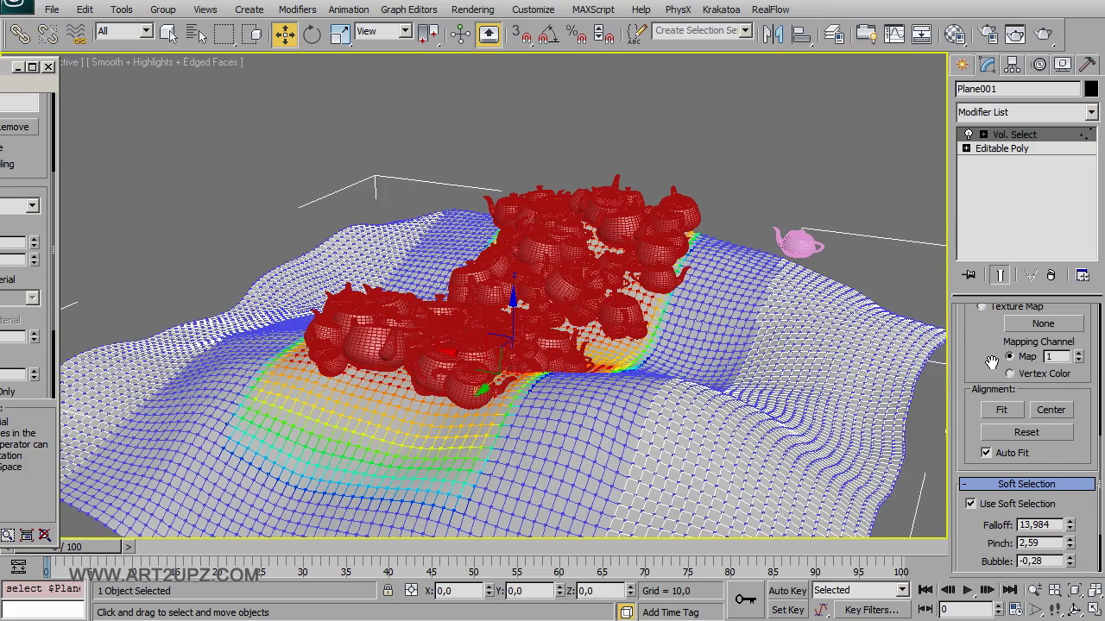
{"action": "scroll", "coordinate": [991, 362], "scroll_direction": "down", "scroll_amount": 3}
{"action": "scroll", "coordinate": [1006, 363], "scroll_direction": "up", "scroll_amount": 3}
{"action": "scroll", "coordinate": [1014, 343], "scroll_direction": "up", "scroll_amount": 1}
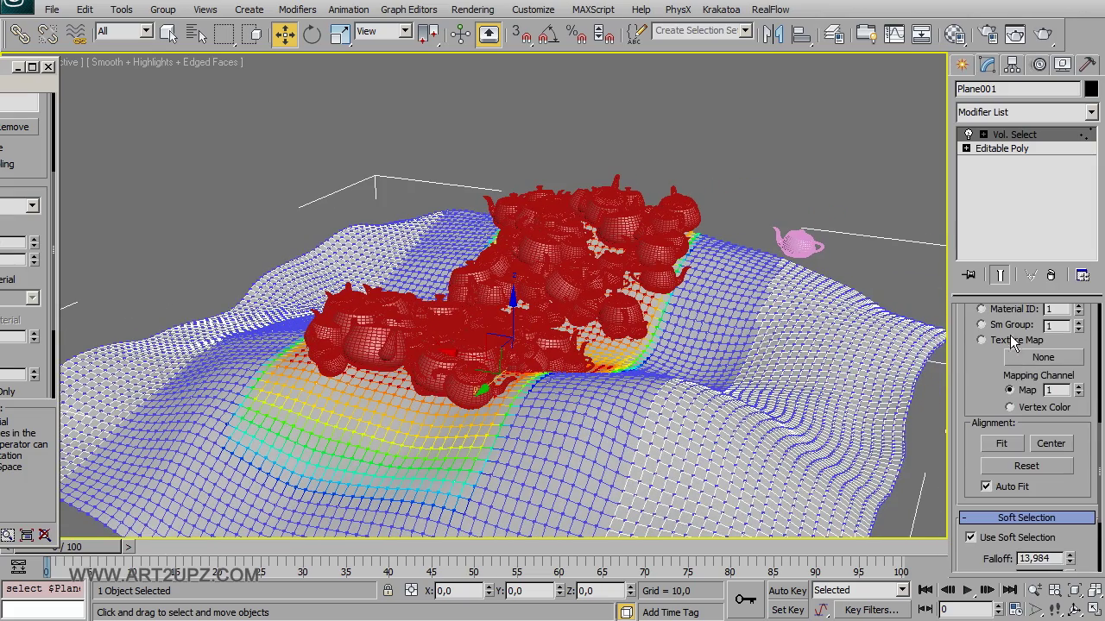
{"action": "left_click", "coordinate": [954, 34]}
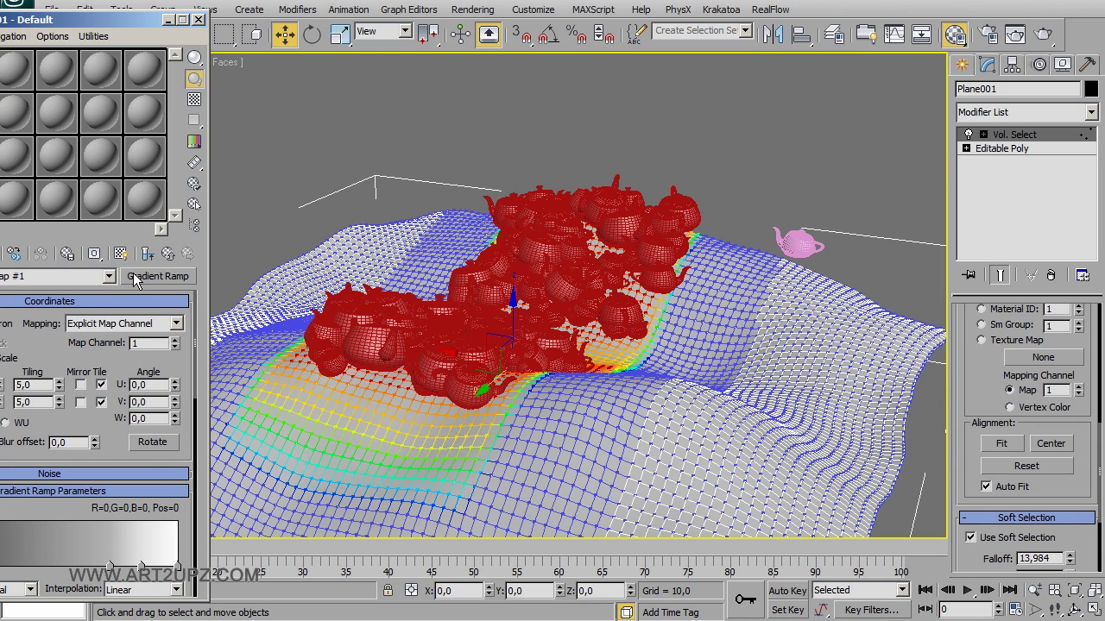
{"action": "left_click_drag", "start_coordinate": [156, 275], "coordinate": [1042, 356]}
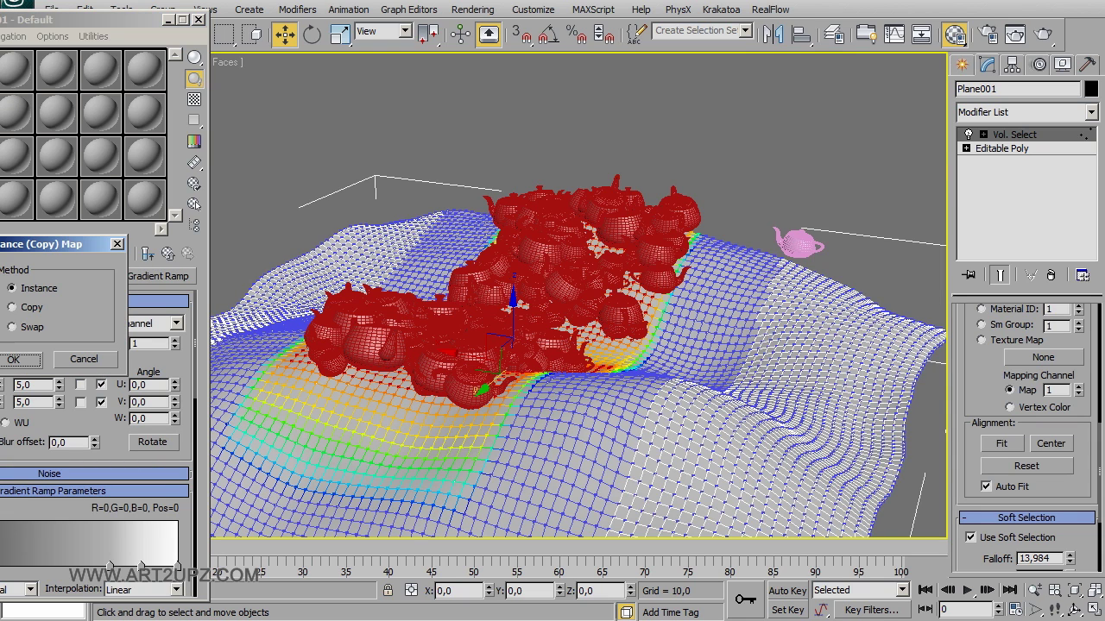
{"action": "left_click", "coordinate": [7, 361]}
{"action": "left_click_drag", "start_coordinate": [52, 20], "coordinate": [292, 16]}
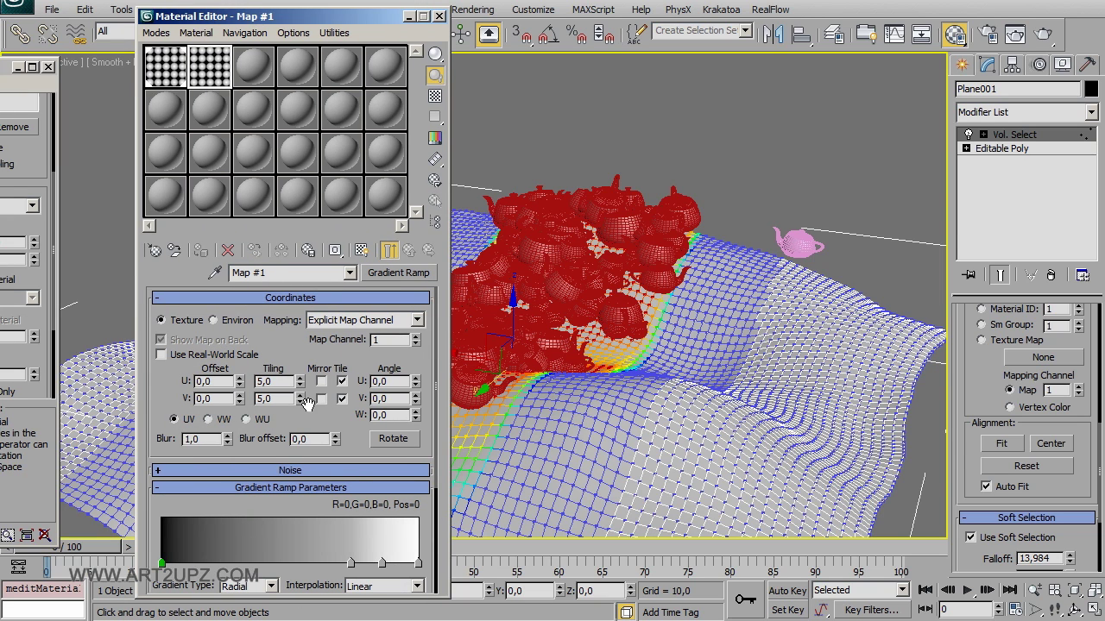
Set Noise Amount to 1,0 and move the gradient flags to positions 40 and 57
{"action": "scroll", "coordinate": [285, 385], "scroll_direction": "down", "scroll_amount": 5}
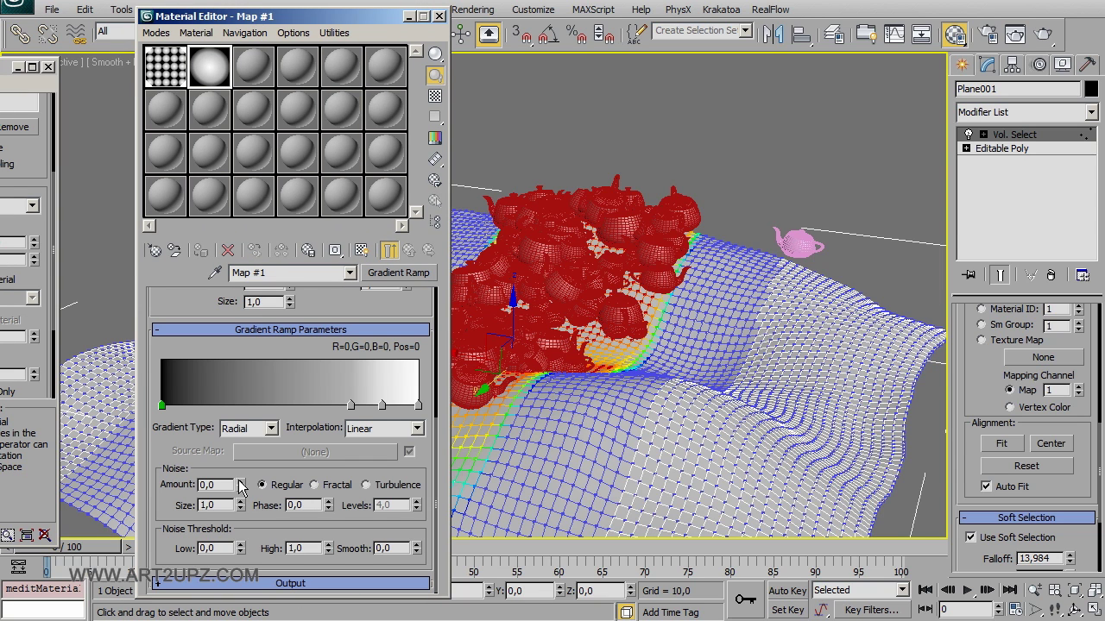
{"action": "type", "text": "1"}
{"action": "key", "text": "Return"}
{"action": "left_click_drag", "start_coordinate": [315, 403], "coordinate": [265, 403]}
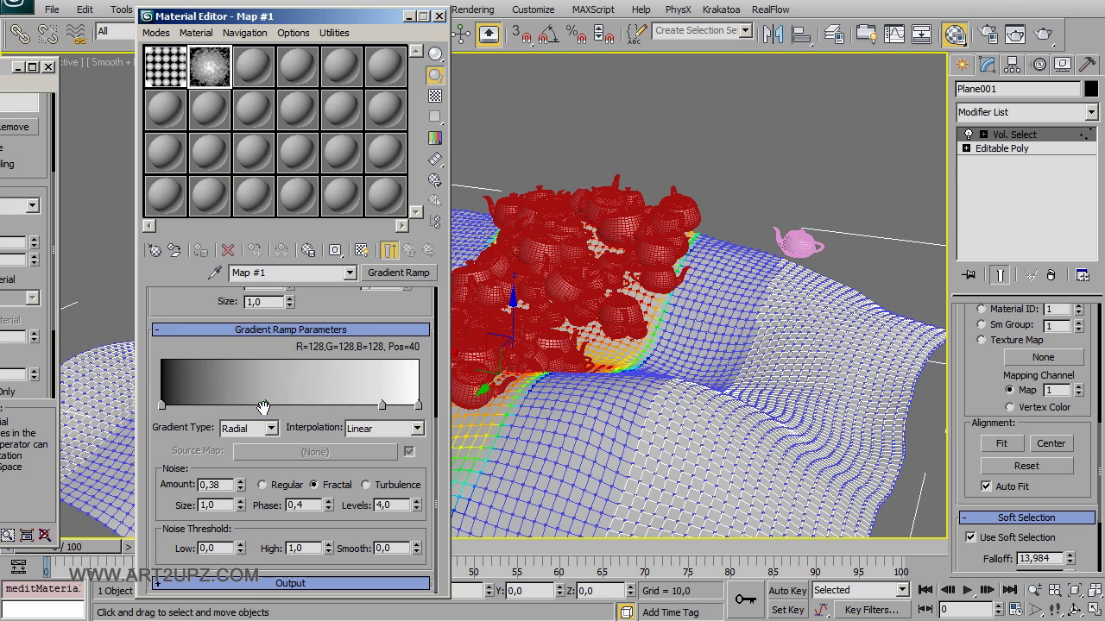
{"action": "left_click", "coordinate": [264, 585]}
{"action": "scroll", "coordinate": [276, 511], "scroll_direction": "up", "scroll_amount": 3}
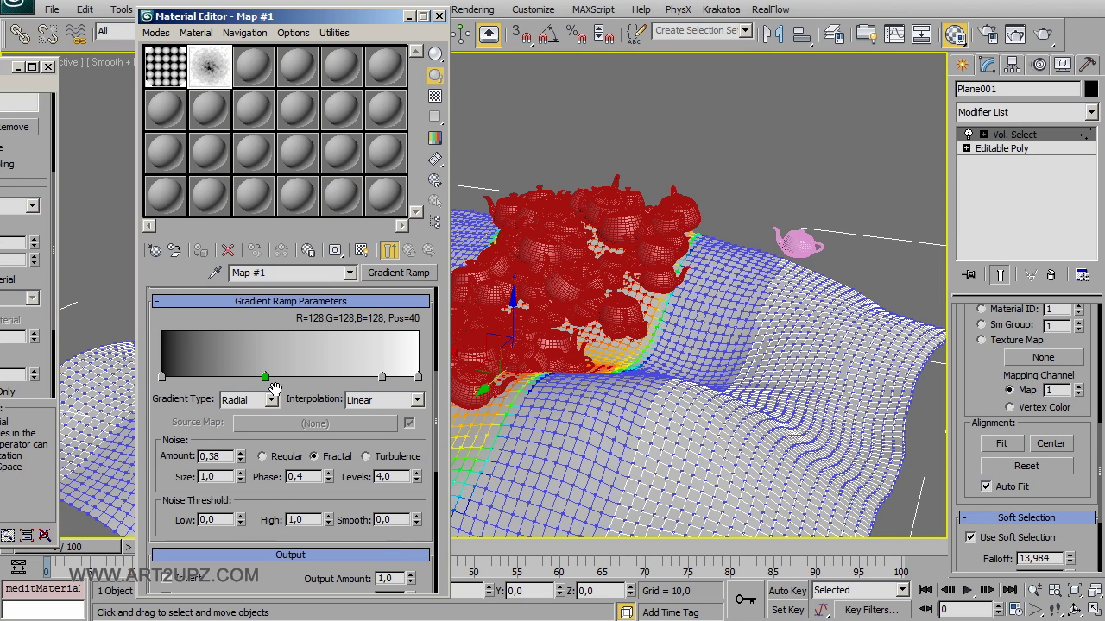
{"action": "left_click_drag", "start_coordinate": [382, 378], "coordinate": [307, 377]}
Set the end flag to black and add a black flag at position 73
{"action": "left_click", "coordinate": [419, 377]}
{"action": "double_click", "coordinate": [419, 377]}
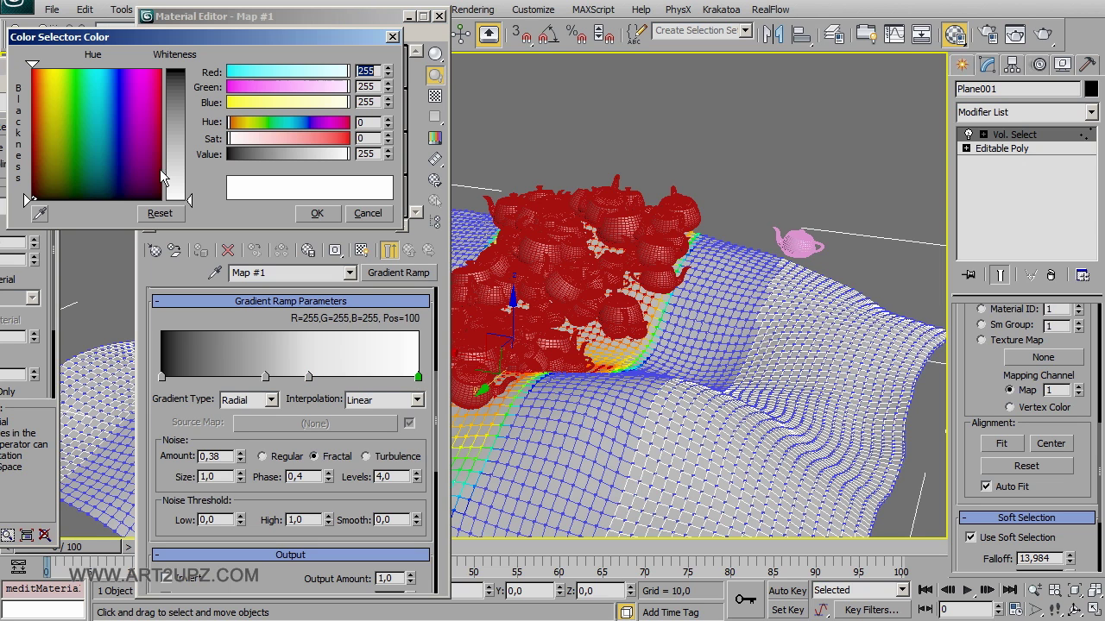
{"action": "left_click_drag", "start_coordinate": [182, 153], "coordinate": [181, 71]}
{"action": "left_click", "coordinate": [317, 213]}
{"action": "double_click", "coordinate": [309, 377]}
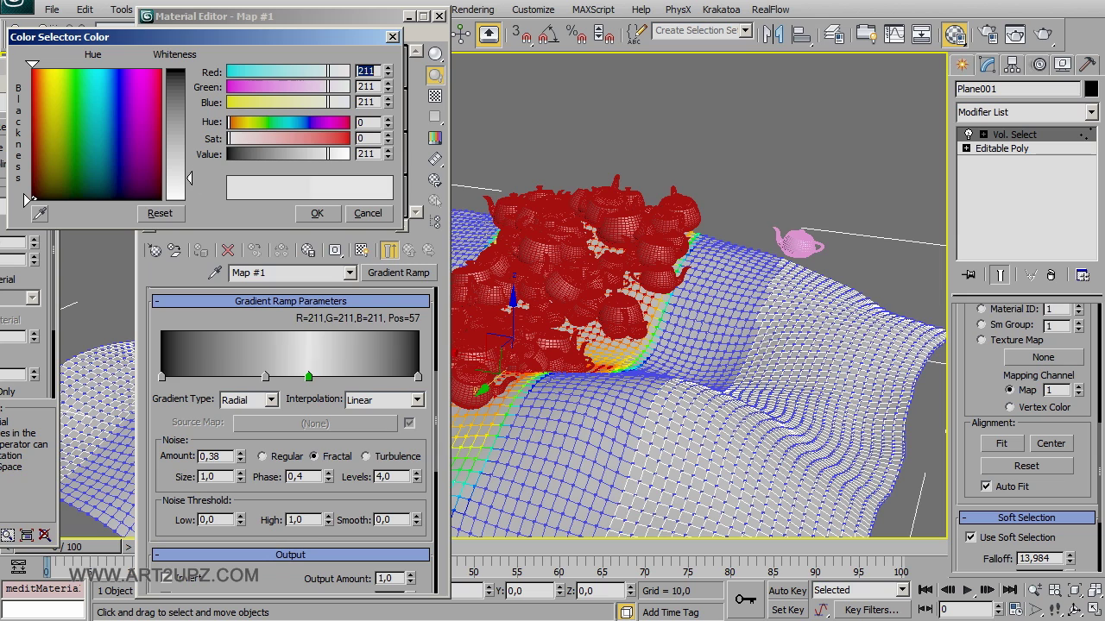
{"action": "left_click", "coordinate": [316, 214]}
{"action": "left_click", "coordinate": [349, 377]}
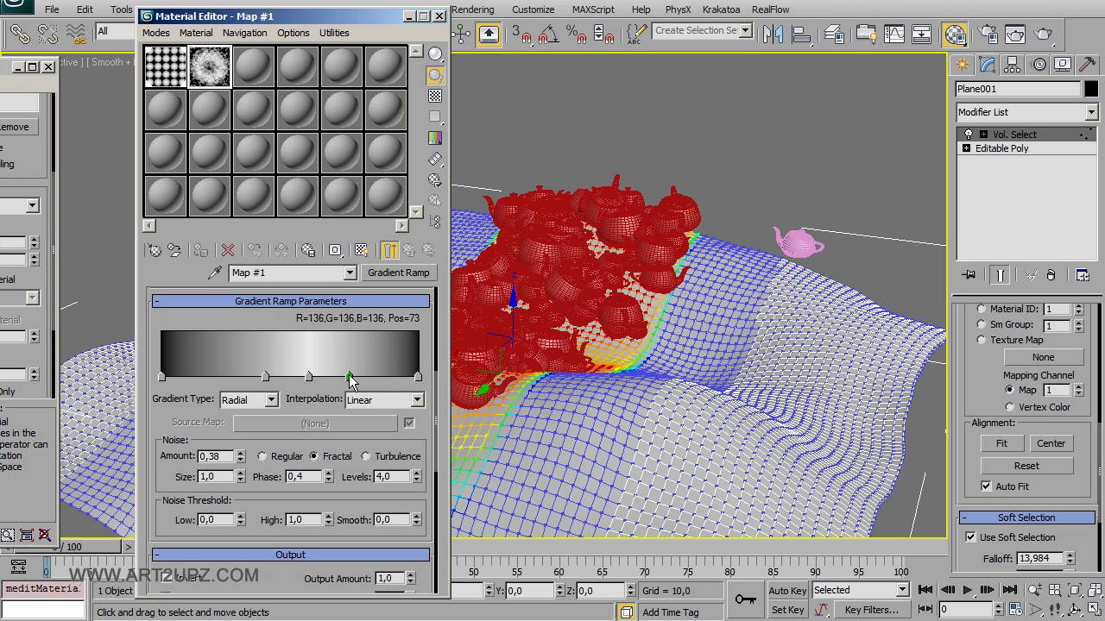
{"action": "double_click", "coordinate": [350, 377]}
{"action": "left_click_drag", "start_coordinate": [190, 103], "coordinate": [190, 72]}
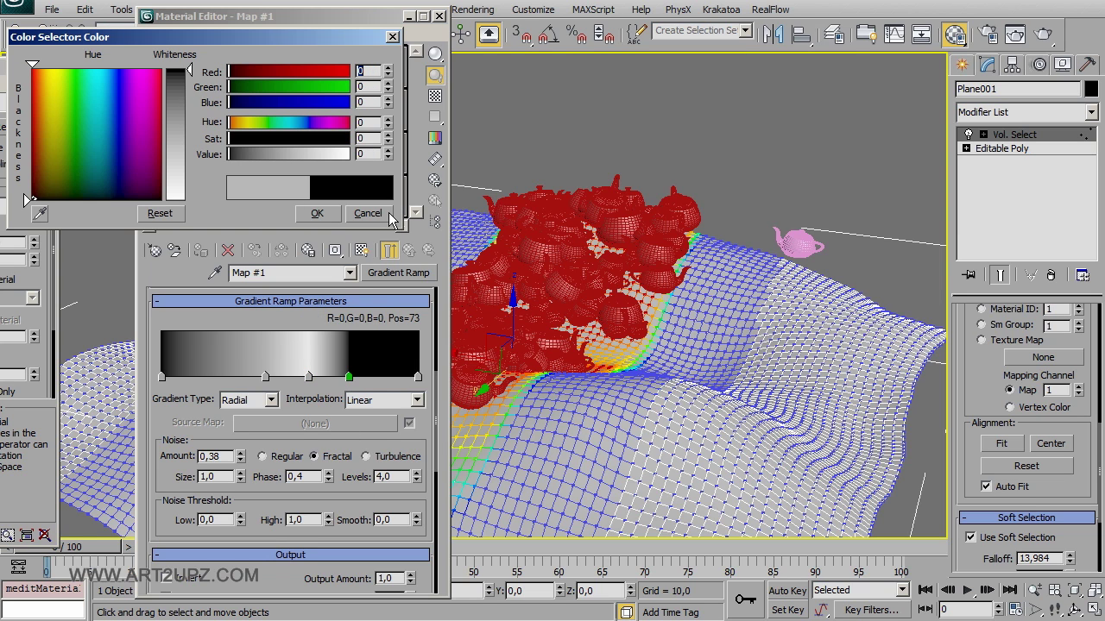
{"action": "left_click", "coordinate": [317, 214]}
Add a black flag at position 23 and delete the flag at position 40
{"action": "left_click", "coordinate": [221, 377]}
{"action": "double_click", "coordinate": [221, 377]}
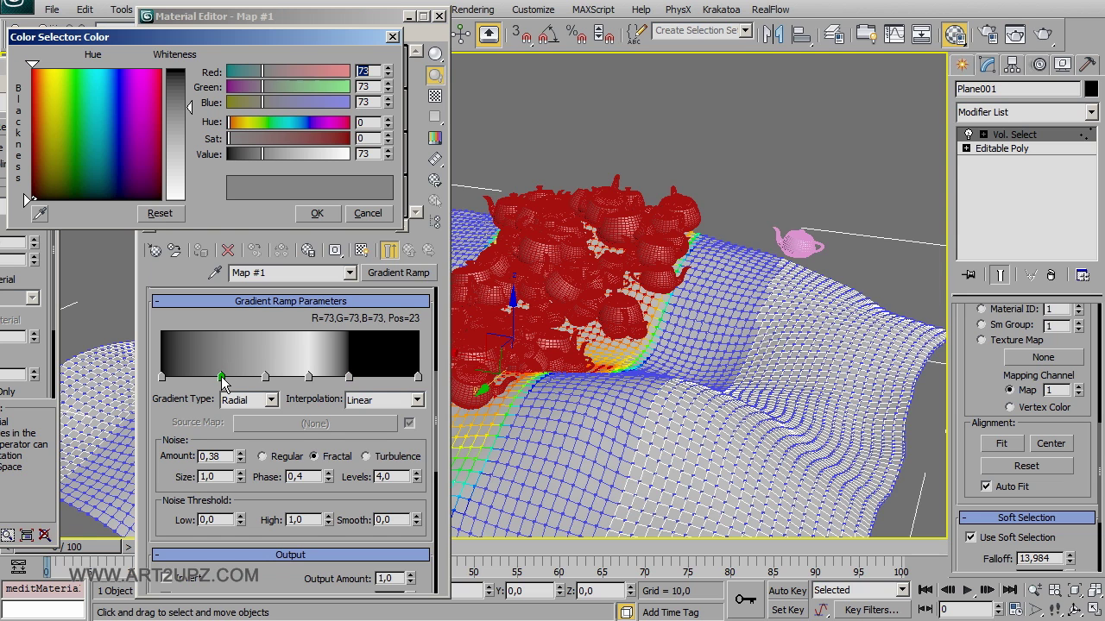
{"action": "left_click_drag", "start_coordinate": [187, 143], "coordinate": [188, 73]}
{"action": "left_click", "coordinate": [316, 214]}
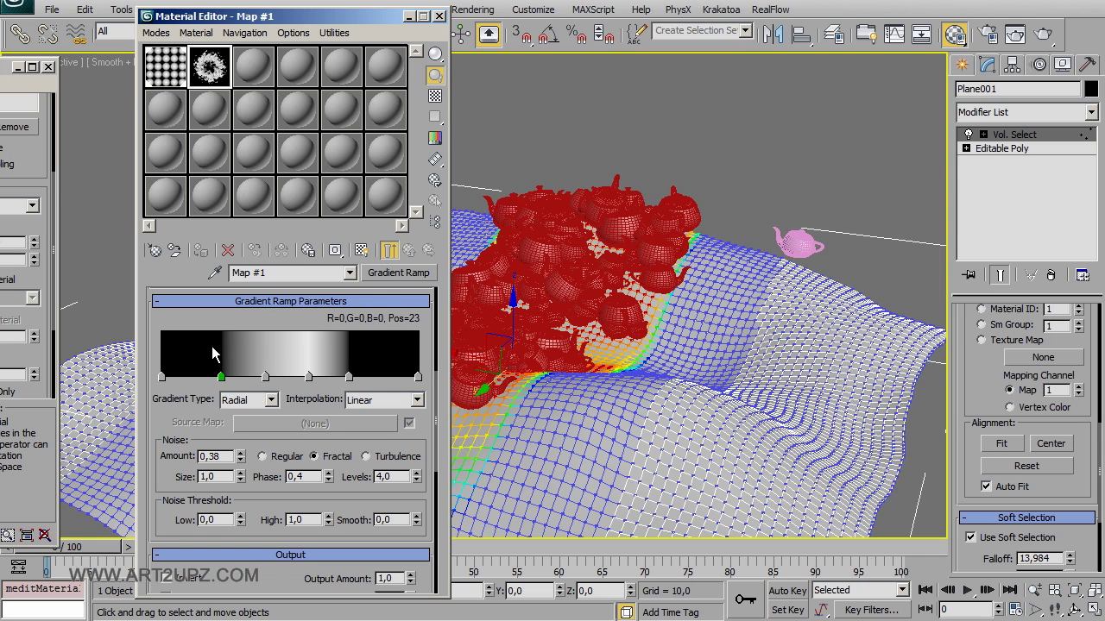
{"action": "left_click", "coordinate": [265, 377]}
{"action": "right_click", "coordinate": [265, 378]}
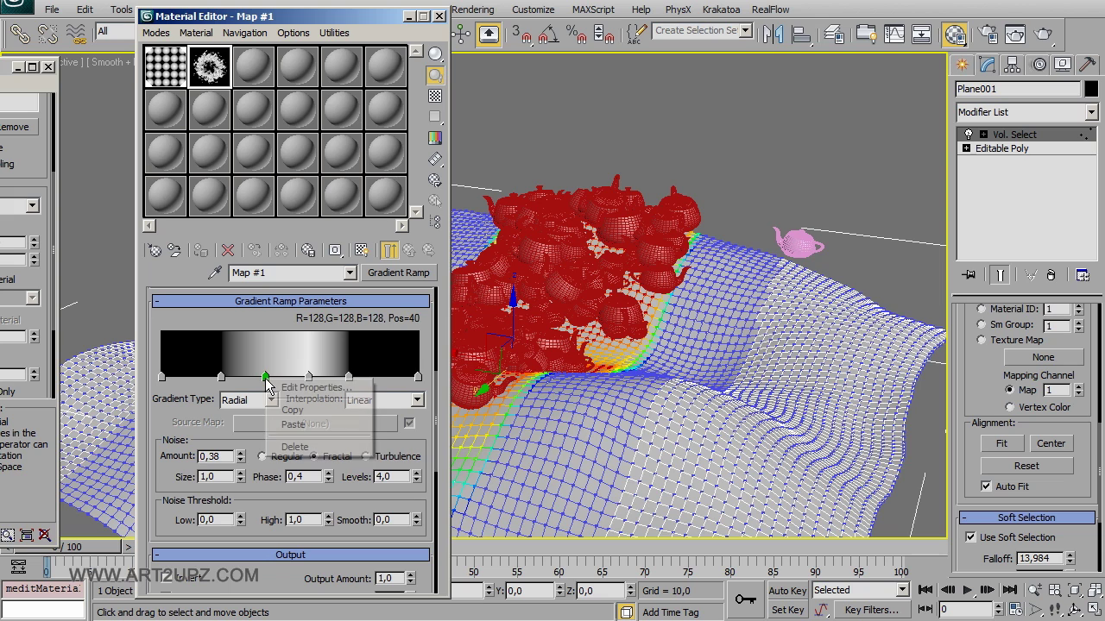
{"action": "left_click", "coordinate": [293, 447]}
Add a gradient flag at position 46 and open a magnified Map #1 preview
{"action": "left_click", "coordinate": [306, 377]}
{"action": "left_click_drag", "start_coordinate": [306, 377], "coordinate": [281, 377]}
{"action": "double_click", "coordinate": [209, 67]}
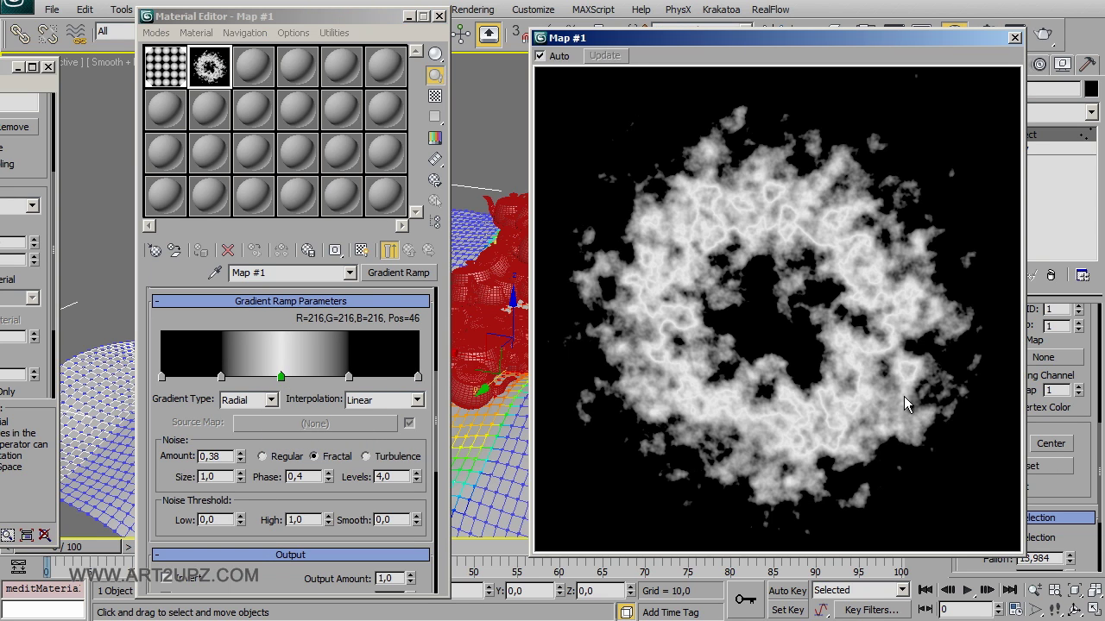
{"action": "scroll", "coordinate": [358, 466], "scroll_direction": "down", "scroll_amount": 5}
{"action": "scroll", "coordinate": [348, 421], "scroll_direction": "up", "scroll_amount": 1}
{"action": "scroll", "coordinate": [222, 377], "scroll_direction": "up", "scroll_amount": 2}
Enable the Output Color Map and shape its curve into a bell, right end at 0
{"action": "left_click", "coordinate": [207, 352]}
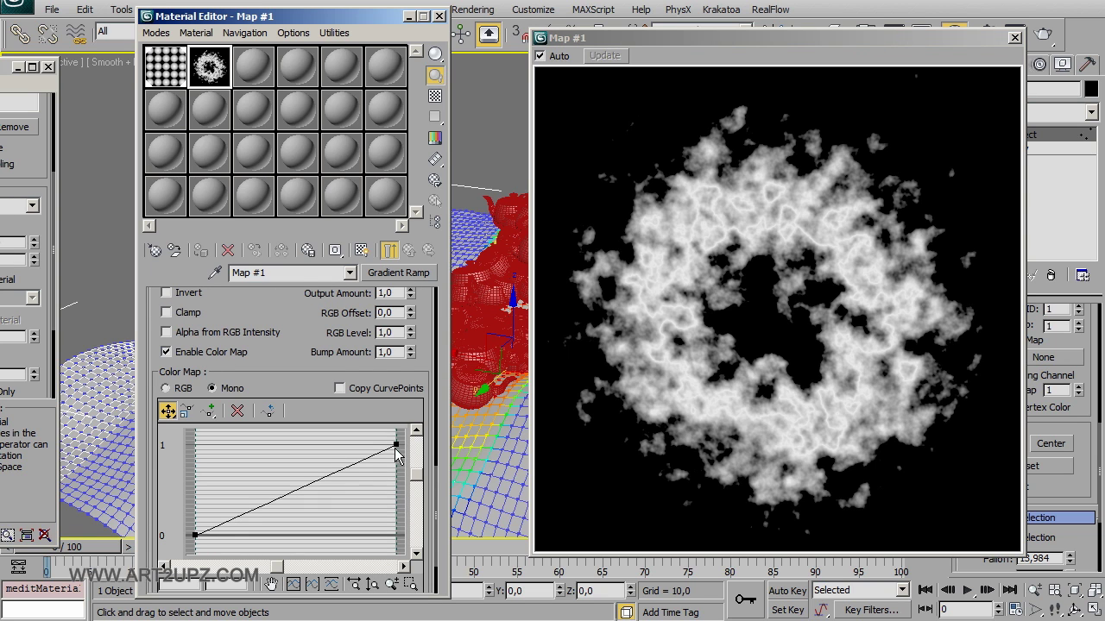
{"action": "left_click", "coordinate": [187, 411]}
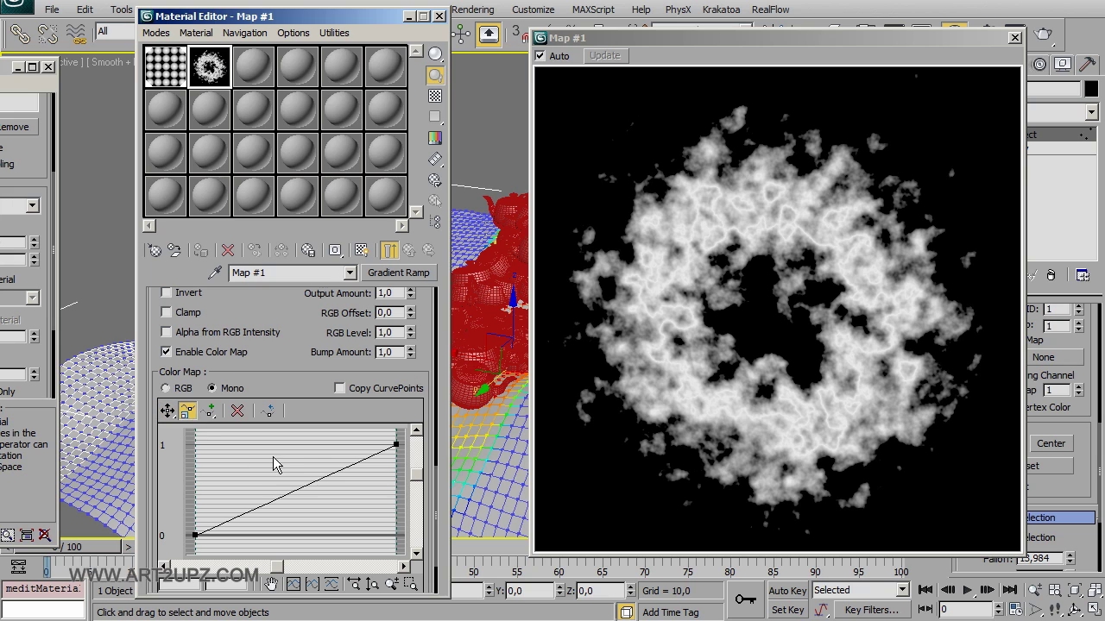
{"action": "left_click", "coordinate": [208, 411]}
{"action": "left_click", "coordinate": [337, 471]}
{"action": "left_click", "coordinate": [288, 494]}
{"action": "left_click", "coordinate": [167, 410]}
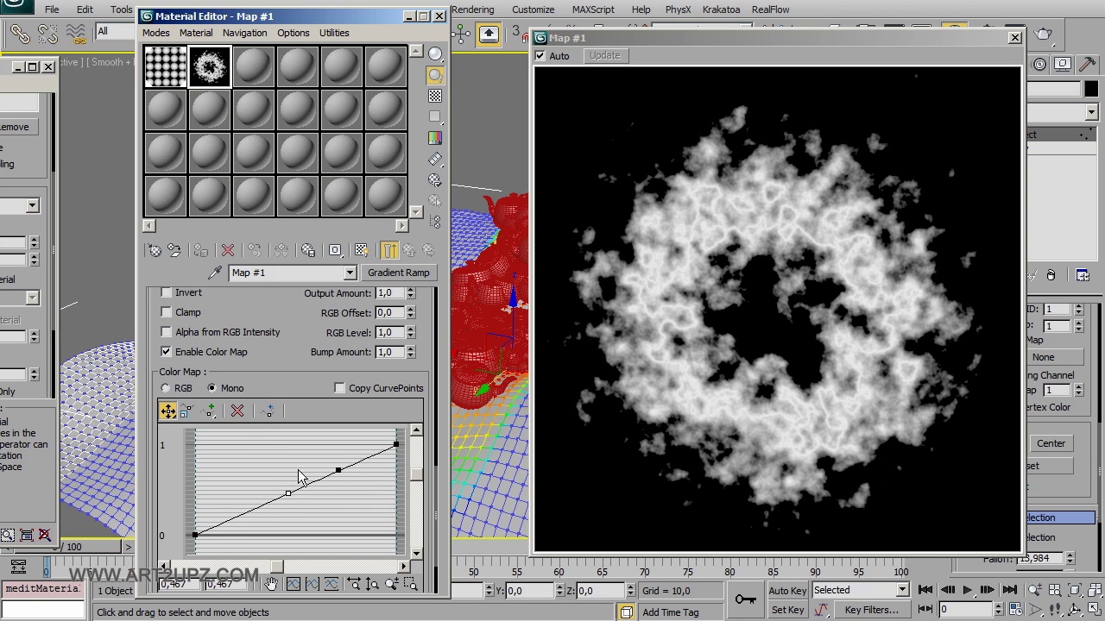
{"action": "left_click_drag", "start_coordinate": [288, 494], "coordinate": [244, 463]}
{"action": "left_click_drag", "start_coordinate": [338, 470], "coordinate": [298, 509]}
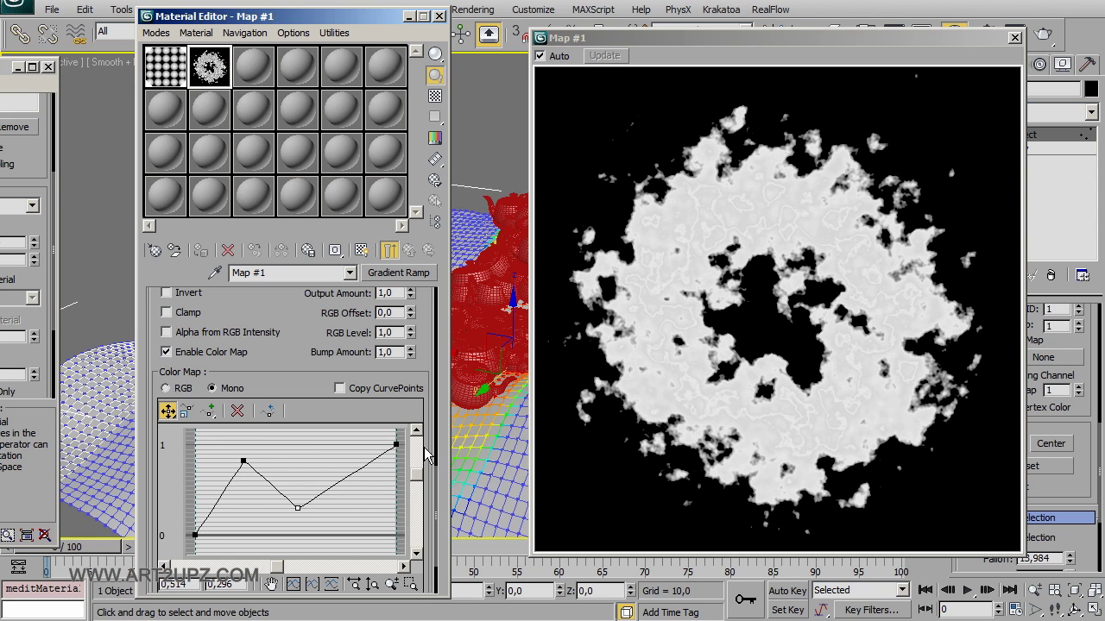
{"action": "left_click_drag", "start_coordinate": [396, 445], "coordinate": [397, 533]}
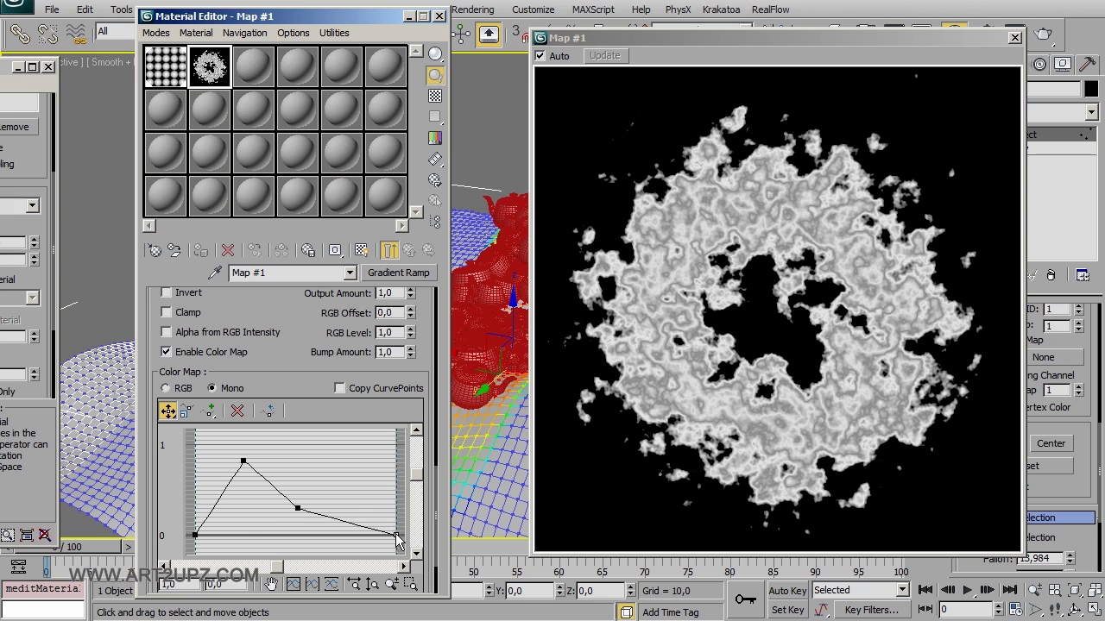
{"action": "type", "text": "0"}
{"action": "key", "text": "Return"}
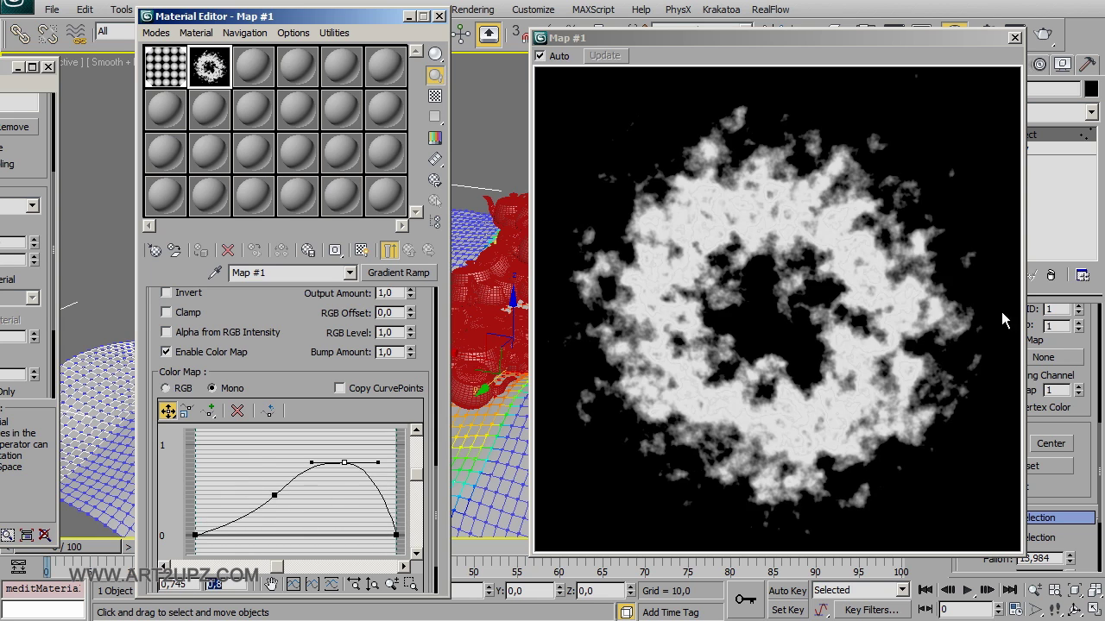
{"action": "left_click", "coordinate": [1014, 38]}
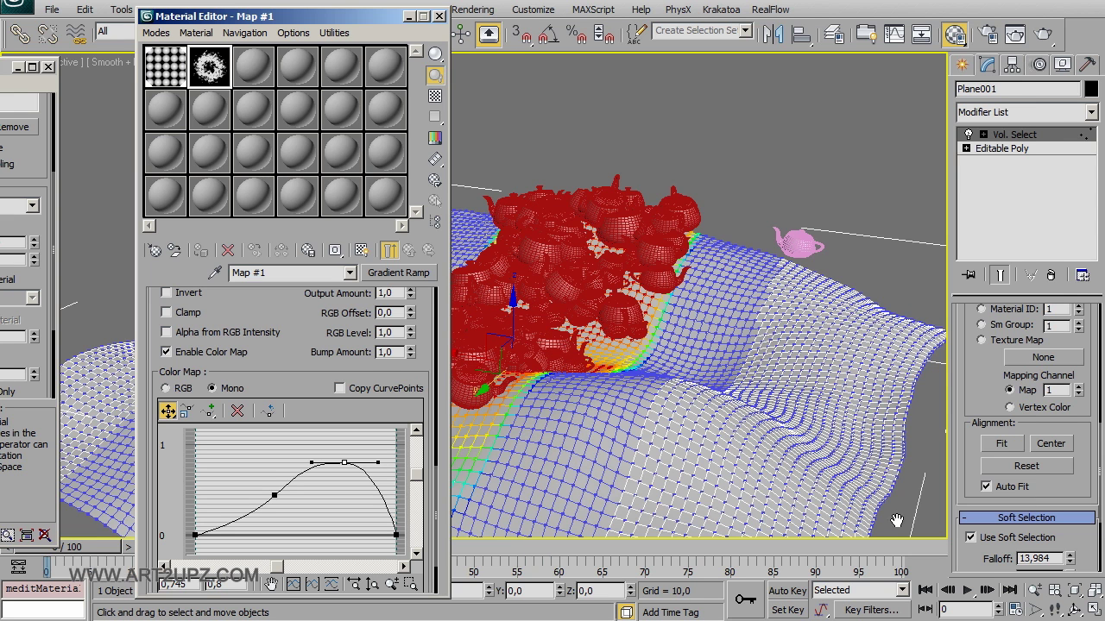
Set Vol. Select to Texture Map and assign Map #1 as an instance
{"action": "mouse_move", "coordinate": [975, 397]}
{"action": "left_mouse_down"}
{"action": "mouse_move", "coordinate": [977, 448]}
{"action": "mouse_move", "coordinate": [1007, 467]}
{"action": "left_mouse_up"}
{"action": "left_click", "coordinate": [981, 422]}
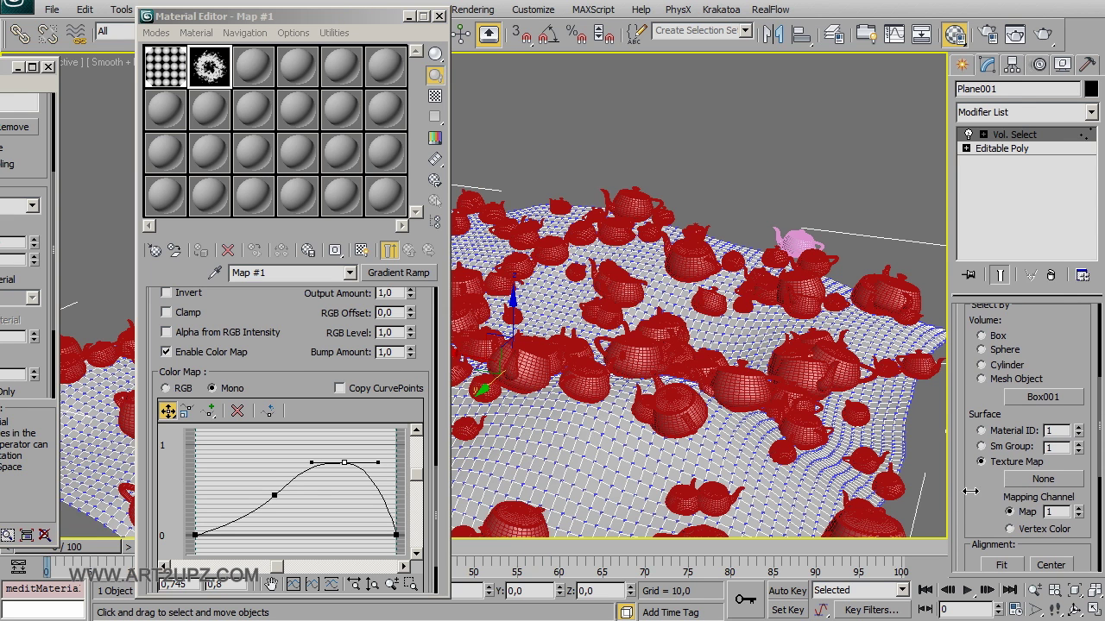
{"action": "mouse_move", "coordinate": [216, 76]}
{"action": "left_mouse_down"}
{"action": "mouse_move", "coordinate": [1060, 450]}
{"action": "mouse_move", "coordinate": [1045, 440]}
{"action": "left_mouse_up"}
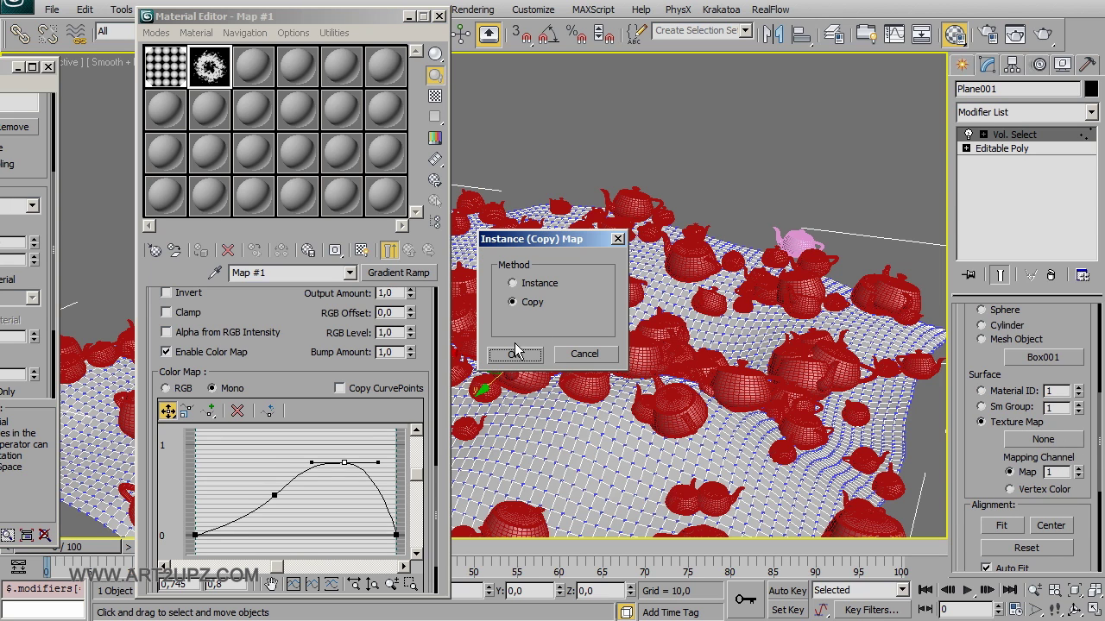
{"action": "left_click", "coordinate": [516, 285]}
{"action": "left_click", "coordinate": [515, 354]}
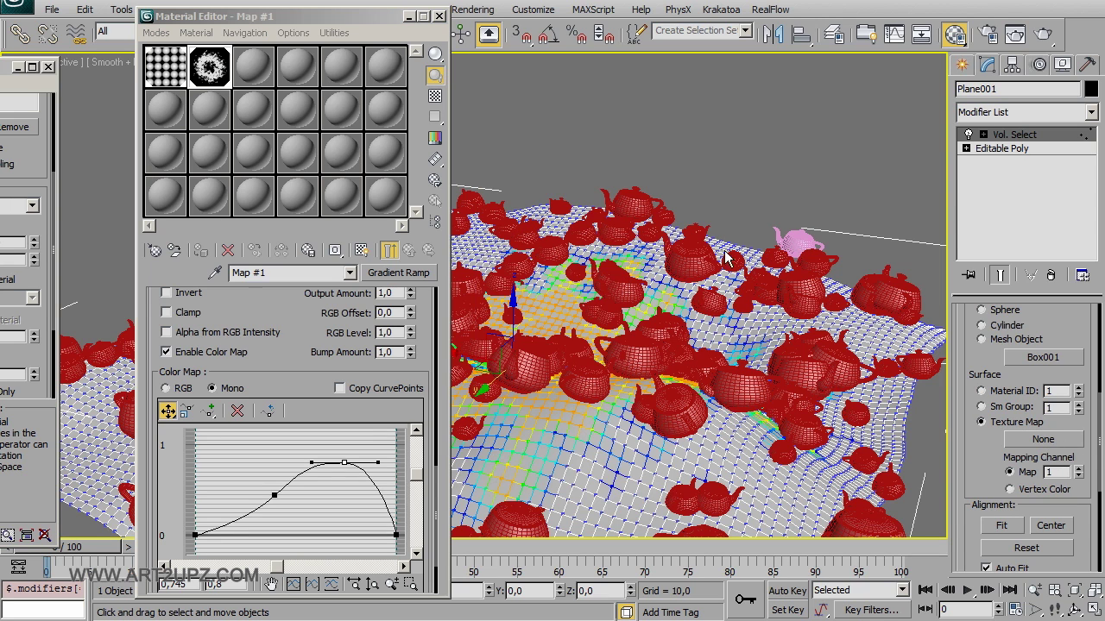
Close the Material Editor, centre the plane in view, and bring up Particle View
{"action": "scroll", "coordinate": [1035, 405], "scroll_direction": "down", "scroll_amount": 2}
{"action": "scroll", "coordinate": [1008, 463], "scroll_direction": "down", "scroll_amount": 2}
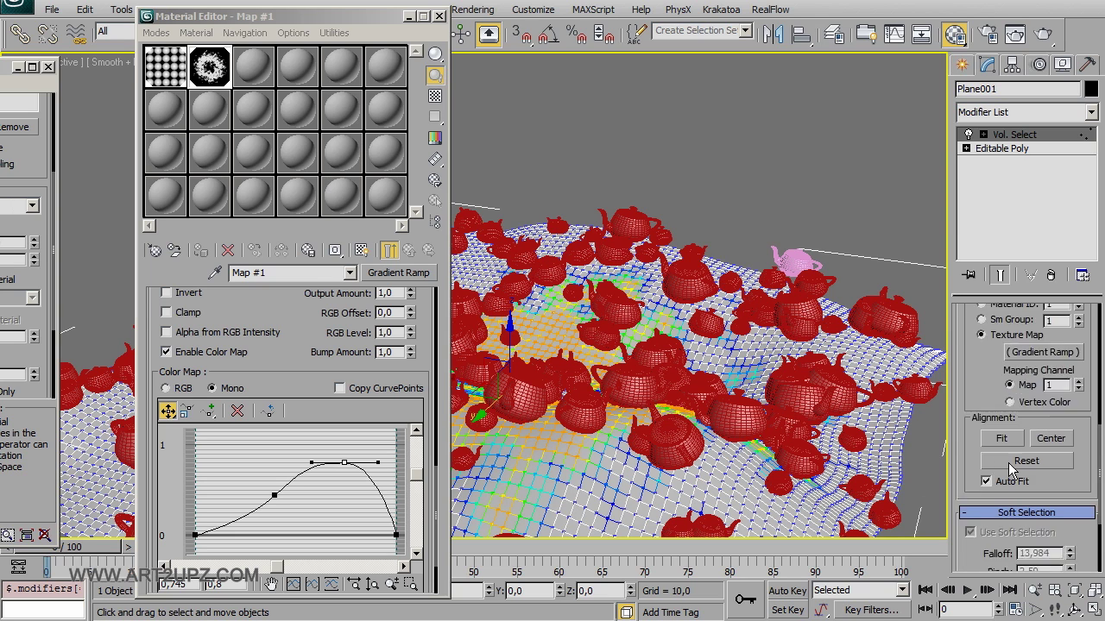
{"action": "scroll", "coordinate": [1008, 462], "scroll_direction": "down", "scroll_amount": 2}
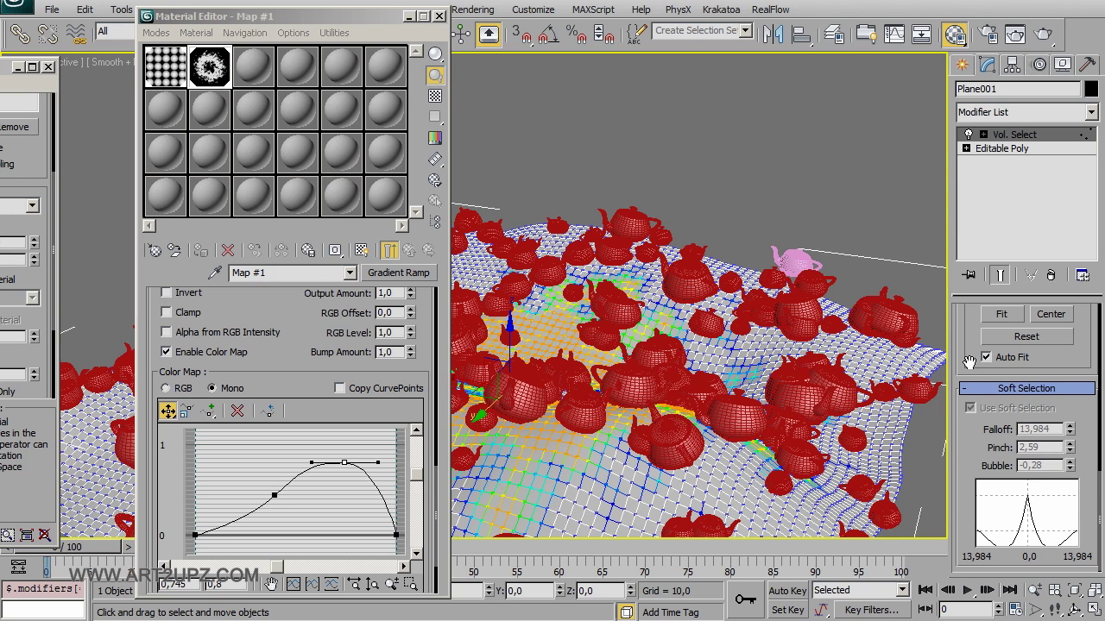
{"action": "scroll", "coordinate": [971, 379], "scroll_direction": "up", "scroll_amount": 3}
{"action": "key", "text": "m"}
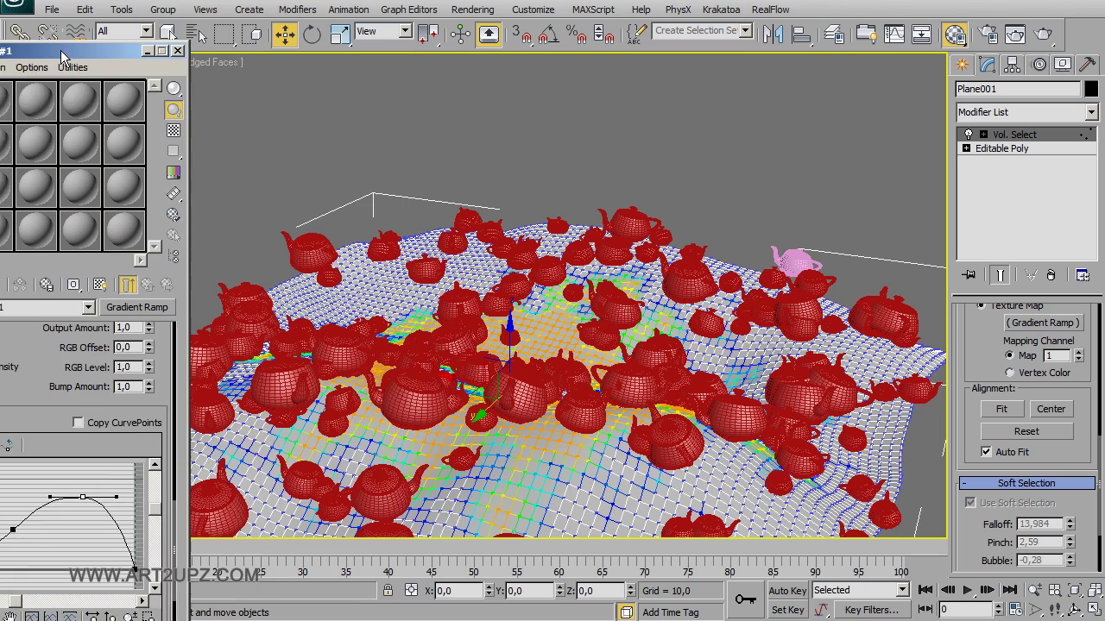
{"action": "middle_click_drag", "start_coordinate": [535, 339], "coordinate": [662, 338]}
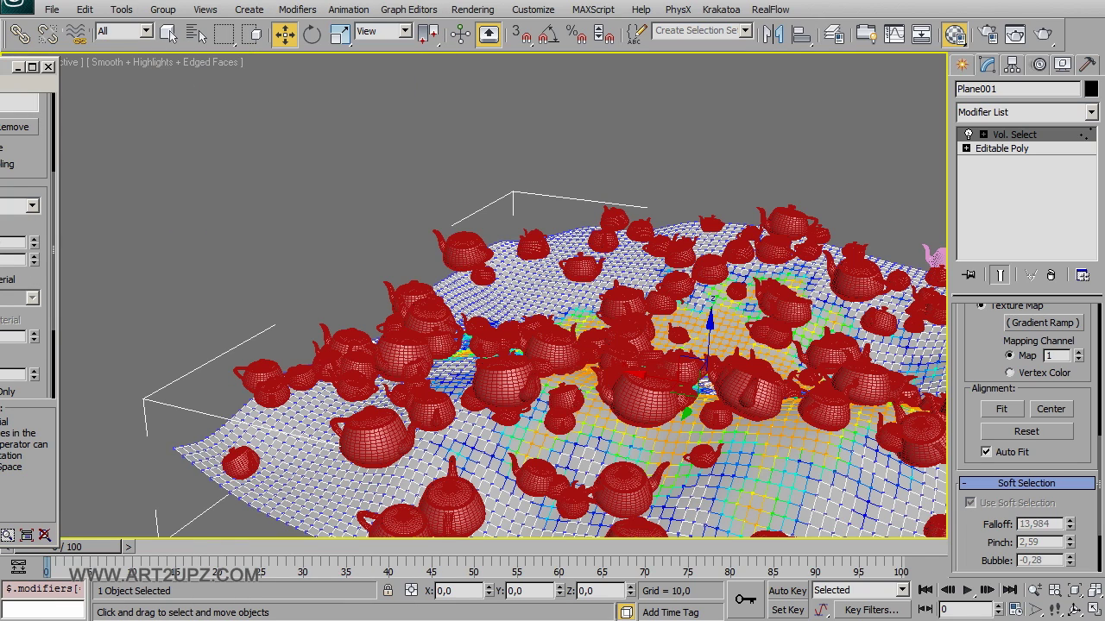
{"action": "key", "text": "6"}
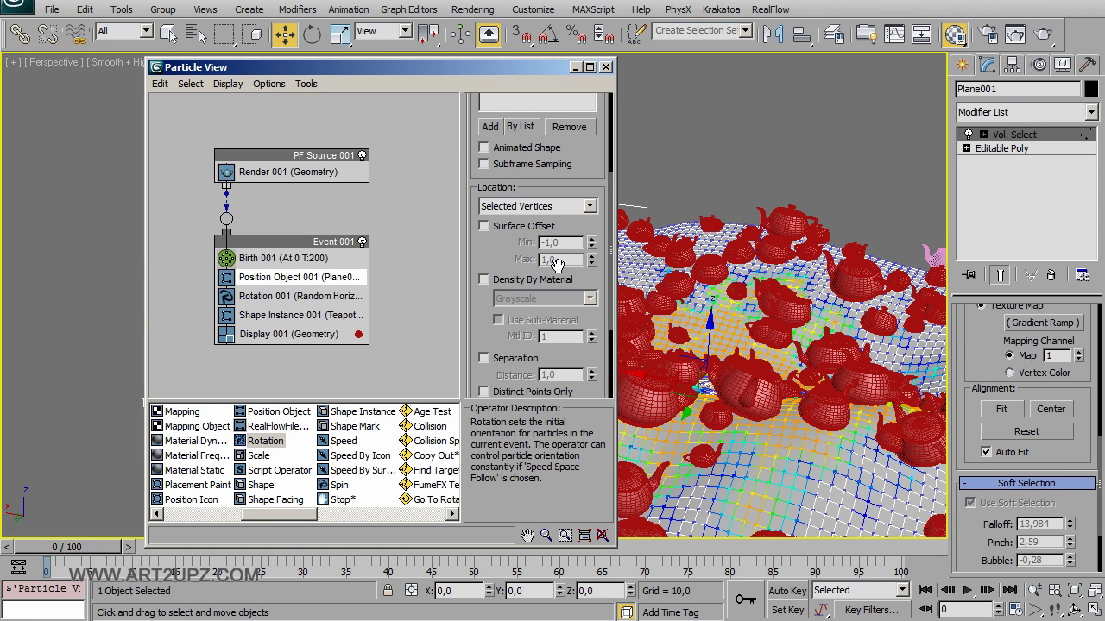
Adjust Position Object's surface offset and location options, then orbit to inspect the plane
{"action": "left_click", "coordinate": [528, 227]}
{"action": "left_click", "coordinate": [540, 207]}
{"action": "left_click", "coordinate": [544, 290]}
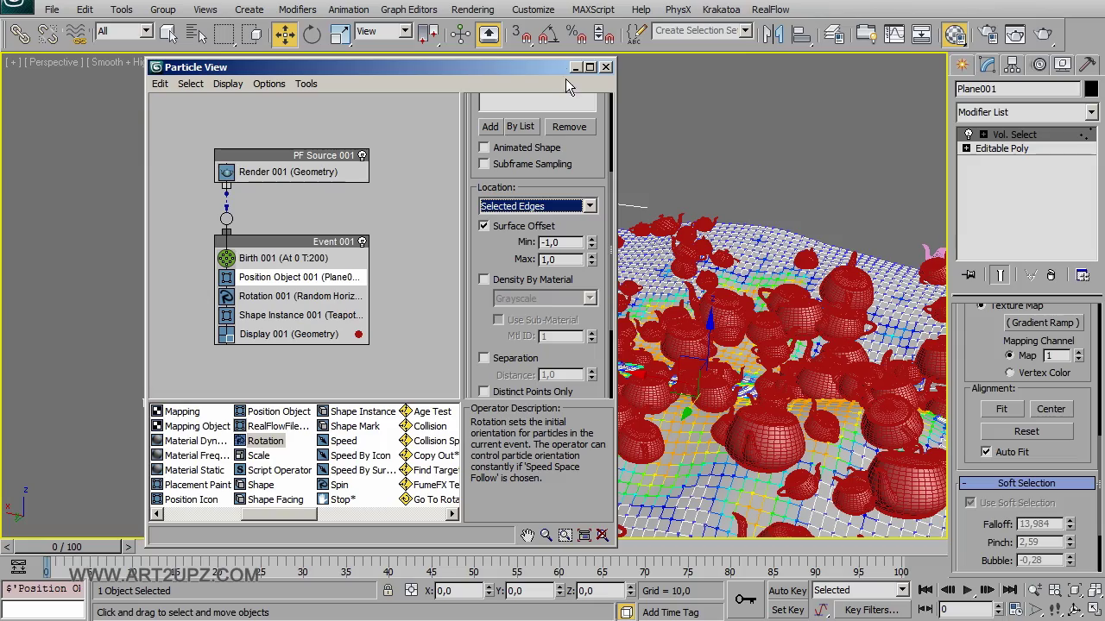
{"action": "left_click", "coordinate": [606, 66]}
{"action": "mouse_move", "coordinate": [656, 363]}
{"action": "middle_mouse_down", "text": "alt"}
{"action": "mouse_move", "coordinate": [675, 416]}
{"action": "mouse_move", "coordinate": [641, 256]}
{"action": "mouse_move", "coordinate": [592, 269]}
{"action": "middle_mouse_up", "text": "alt"}
{"action": "middle_click_drag", "start_coordinate": [448, 273], "coordinate": [517, 235], "text": "alt"}
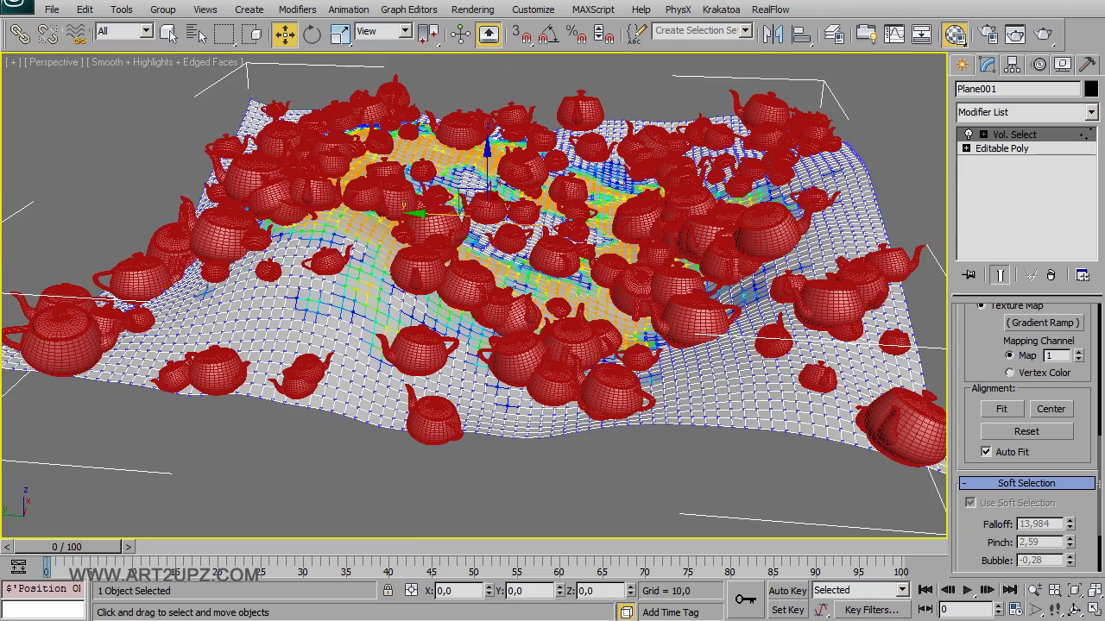
{"action": "key", "text": "6"}
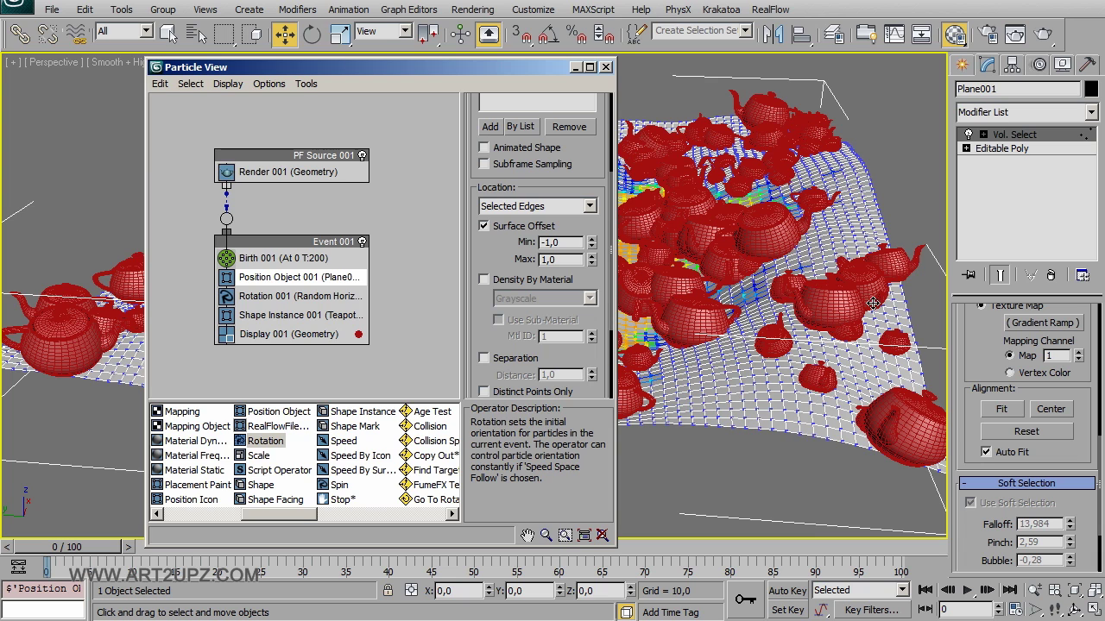
Turn off Delete Particles and Surface Offset, and enable Density By Material (Grayscale)
{"action": "scroll", "coordinate": [593, 367], "scroll_direction": "down", "scroll_amount": 3}
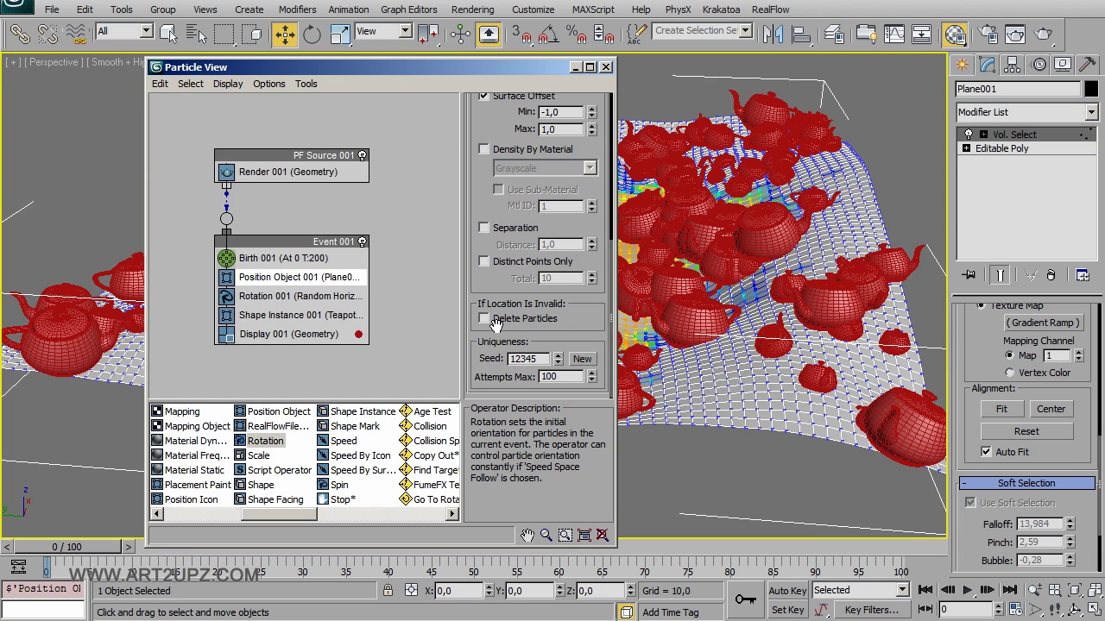
{"action": "scroll", "coordinate": [705, 319], "scroll_direction": "down", "scroll_amount": 3}
{"action": "scroll", "coordinate": [725, 371], "scroll_direction": "down", "scroll_amount": 3}
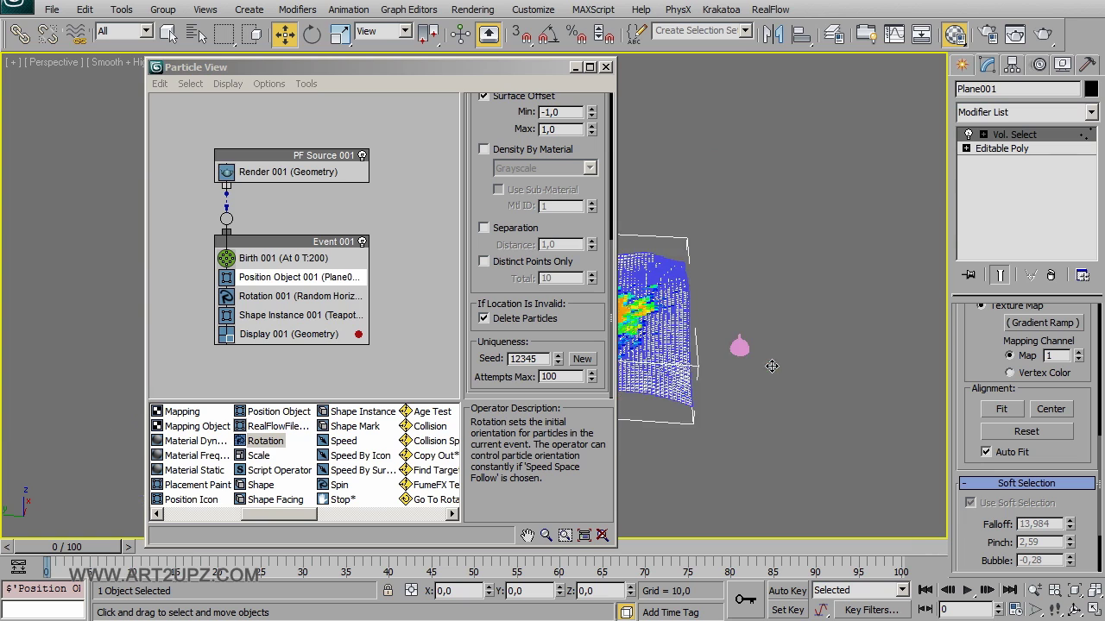
{"action": "left_click", "coordinate": [504, 322]}
{"action": "scroll", "coordinate": [499, 317], "scroll_direction": "up", "scroll_amount": 2}
{"action": "scroll", "coordinate": [497, 315], "scroll_direction": "up", "scroll_amount": 1}
{"action": "scroll", "coordinate": [493, 313], "scroll_direction": "up", "scroll_amount": 3}
{"action": "scroll", "coordinate": [494, 309], "scroll_direction": "down", "scroll_amount": 2}
{"action": "left_click", "coordinate": [488, 249]}
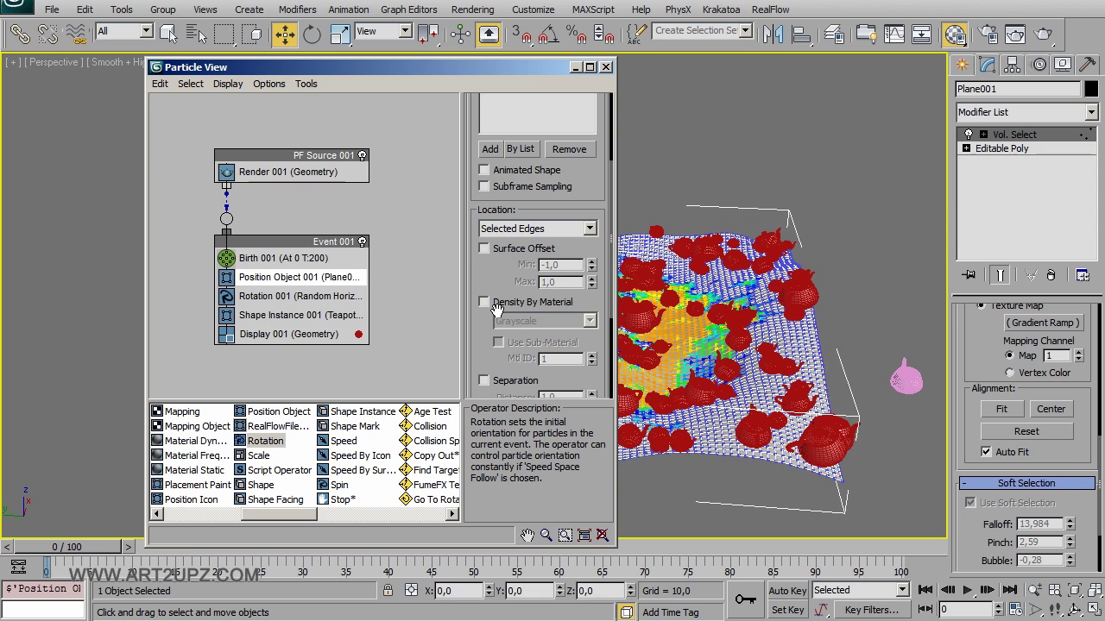
{"action": "left_click", "coordinate": [484, 302]}
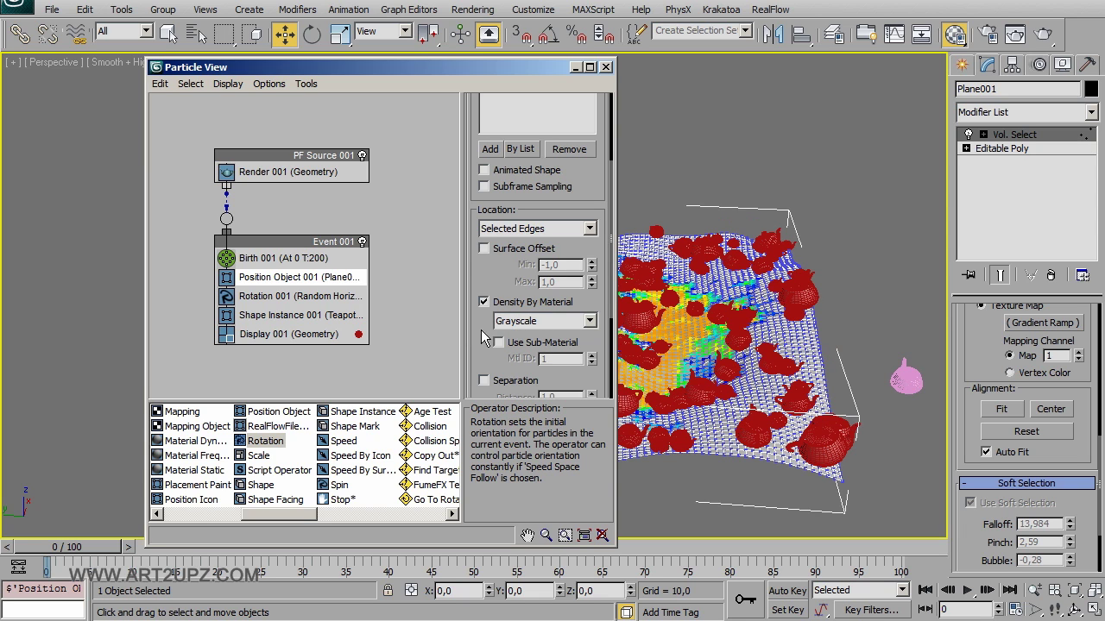
Check the gradient's parent material in the Material Editor, then return to Particle View
{"action": "key", "text": "m"}
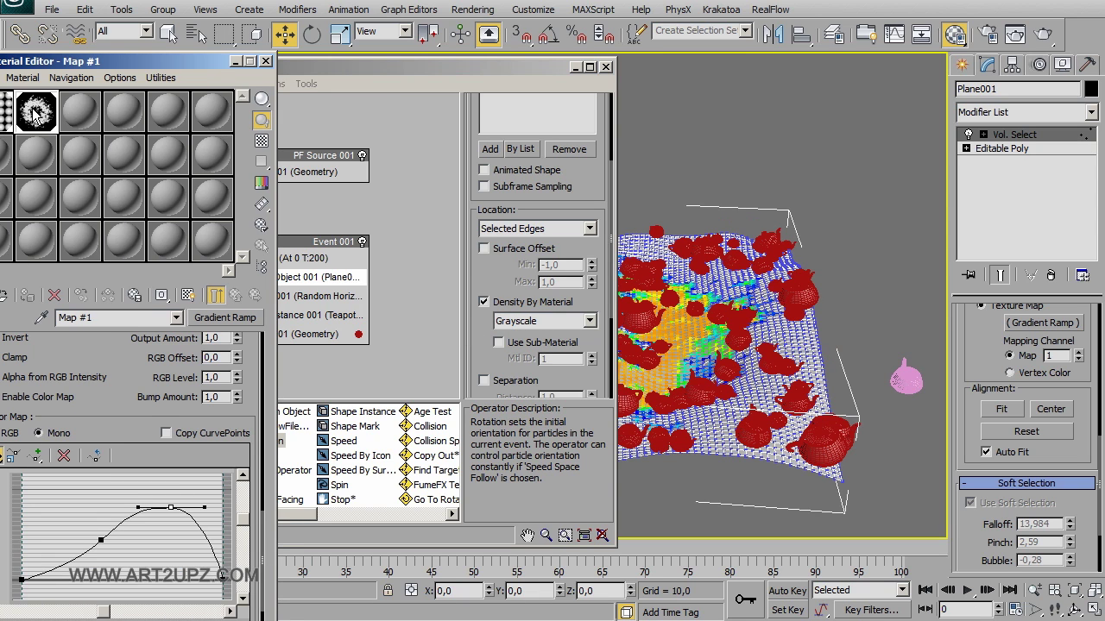
{"action": "left_click", "coordinate": [33, 128]}
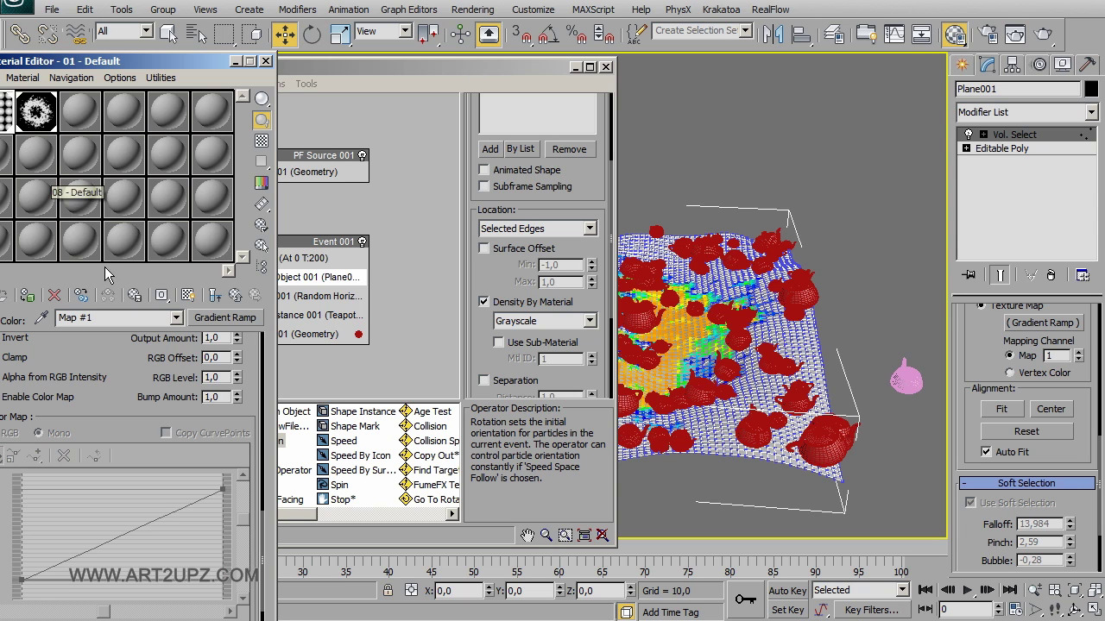
{"action": "left_click", "coordinate": [235, 294]}
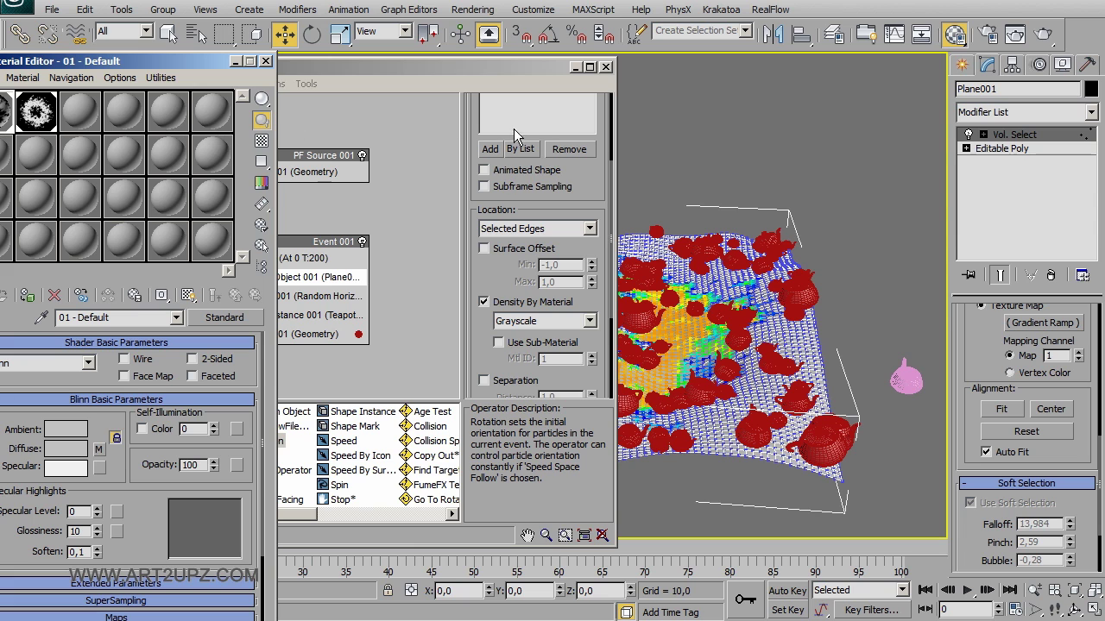
{"action": "left_click", "coordinate": [501, 333]}
{"action": "left_click", "coordinate": [494, 295]}
{"action": "left_click", "coordinate": [494, 295]}
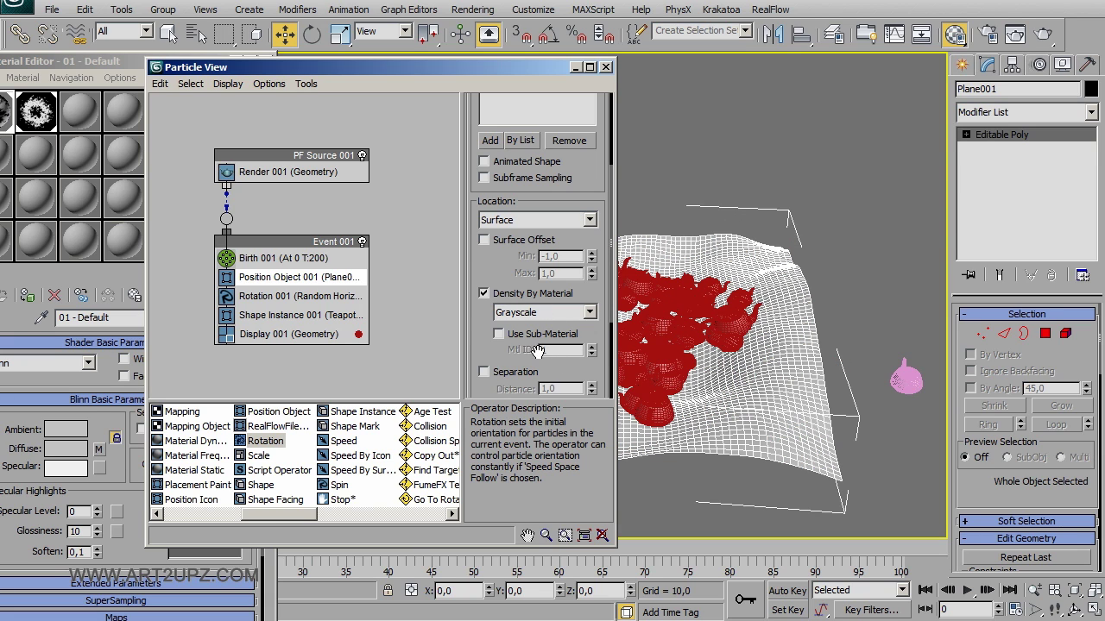
Toggle Delete Particles on and back off, then move Particle View aside to see the teapots
{"action": "scroll", "coordinate": [535, 353], "scroll_direction": "down", "scroll_amount": 2}
{"action": "scroll", "coordinate": [535, 352], "scroll_direction": "down", "scroll_amount": 3}
{"action": "left_click", "coordinate": [494, 319]}
{"action": "left_click", "coordinate": [495, 319]}
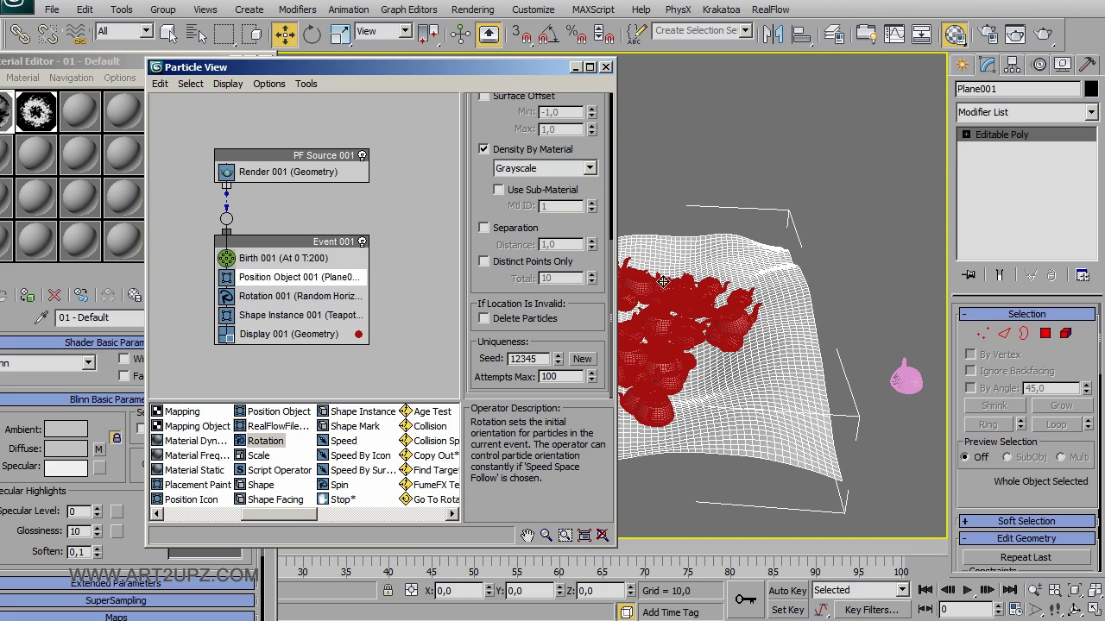
{"action": "mouse_move", "coordinate": [574, 68]}
{"action": "left_mouse_down"}
{"action": "mouse_move", "coordinate": [264, 77]}
{"action": "mouse_move", "coordinate": [347, 76]}
{"action": "left_mouse_up"}
{"action": "scroll", "coordinate": [626, 333], "scroll_direction": "up", "scroll_amount": 2}
{"action": "scroll", "coordinate": [627, 333], "scroll_direction": "up", "scroll_amount": 2}
Set the Birth 001 Amount to 150
{"action": "left_click", "coordinate": [134, 264]}
{"action": "double_click", "coordinate": [378, 170]}
{"action": "type", "text": "10"}
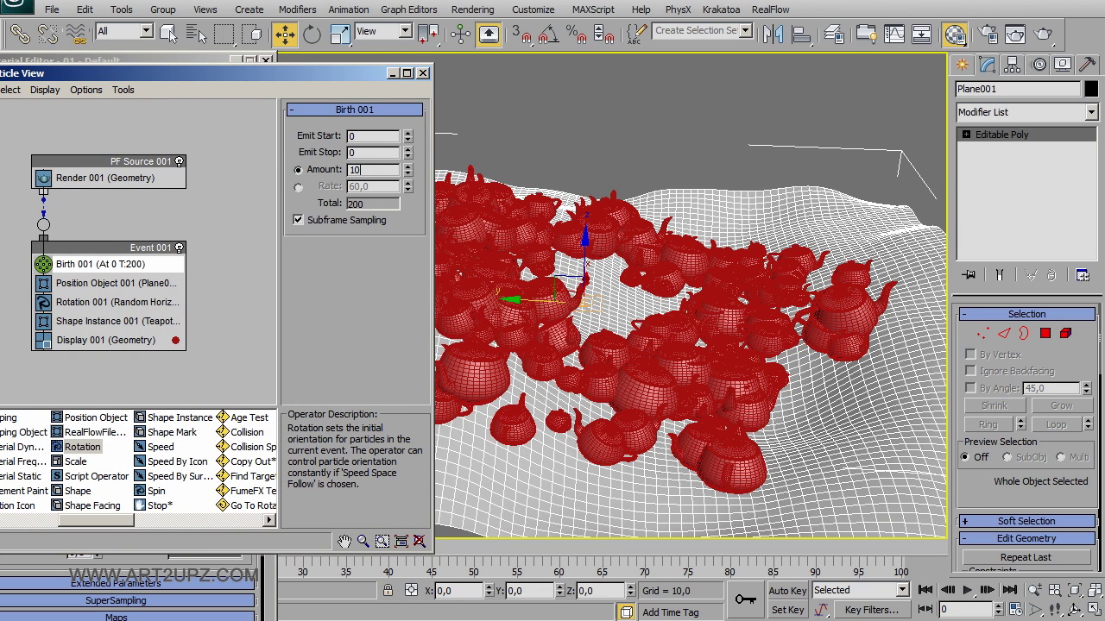
{"action": "key", "text": "Return"}
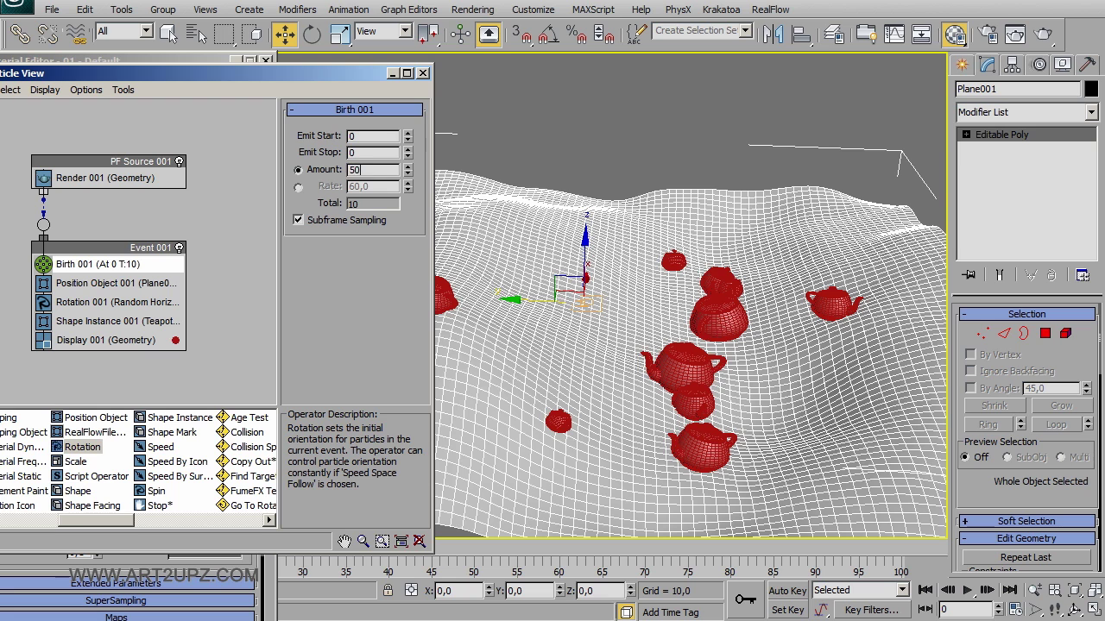
{"action": "key", "text": "Return"}
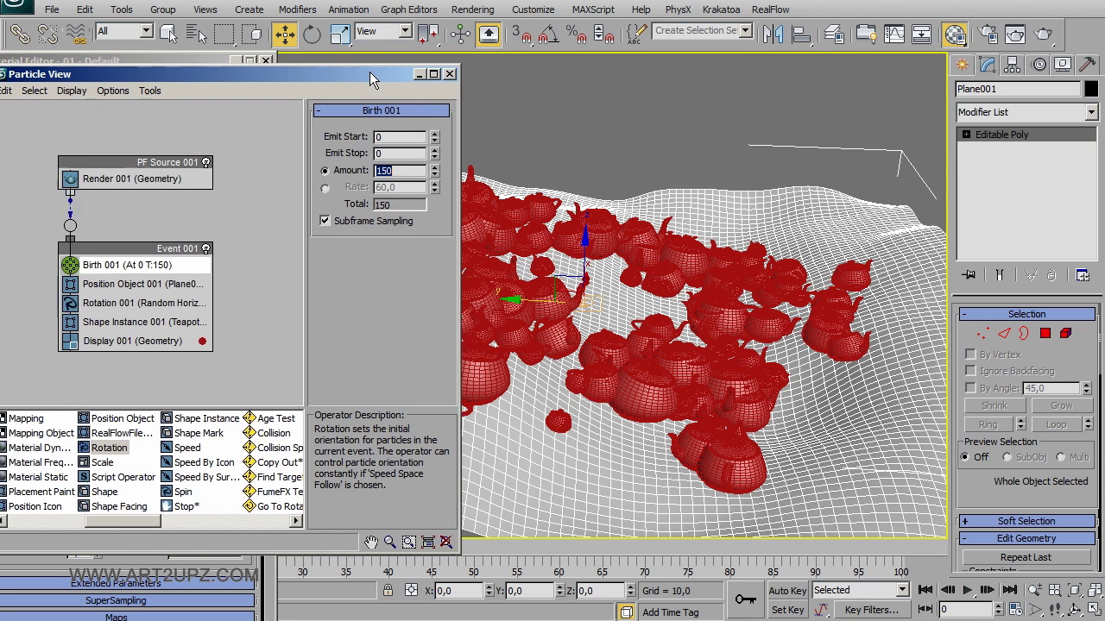
Minimize Particle View and close the Material Editor to reveal the viewport
{"action": "left_click_drag", "start_coordinate": [369, 72], "coordinate": [522, 71]}
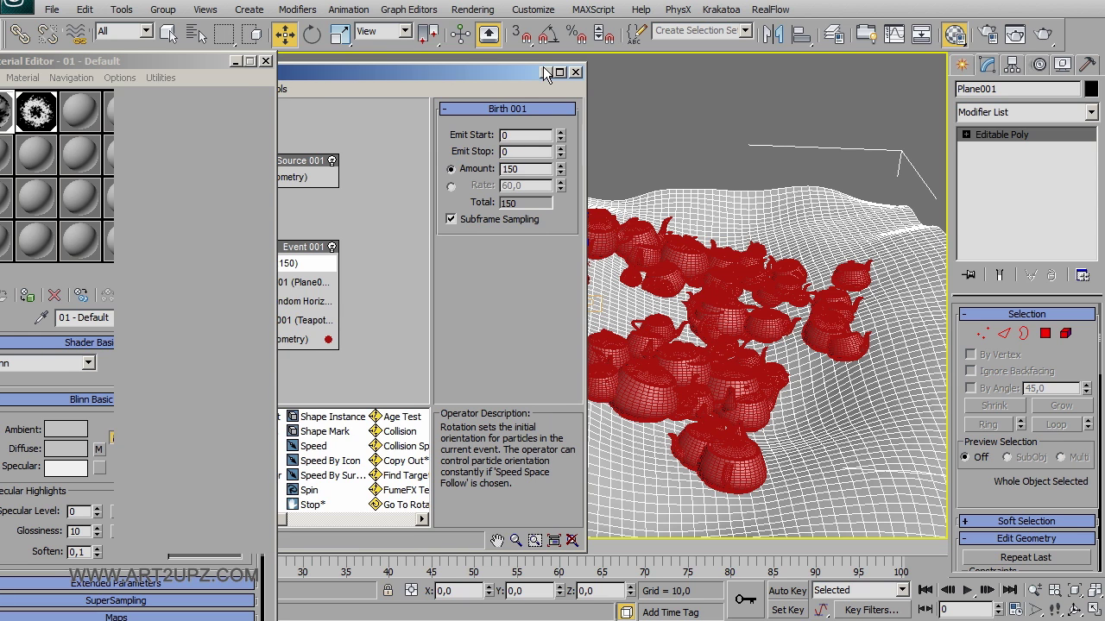
{"action": "left_click", "coordinate": [544, 71]}
{"action": "key", "text": "6"}
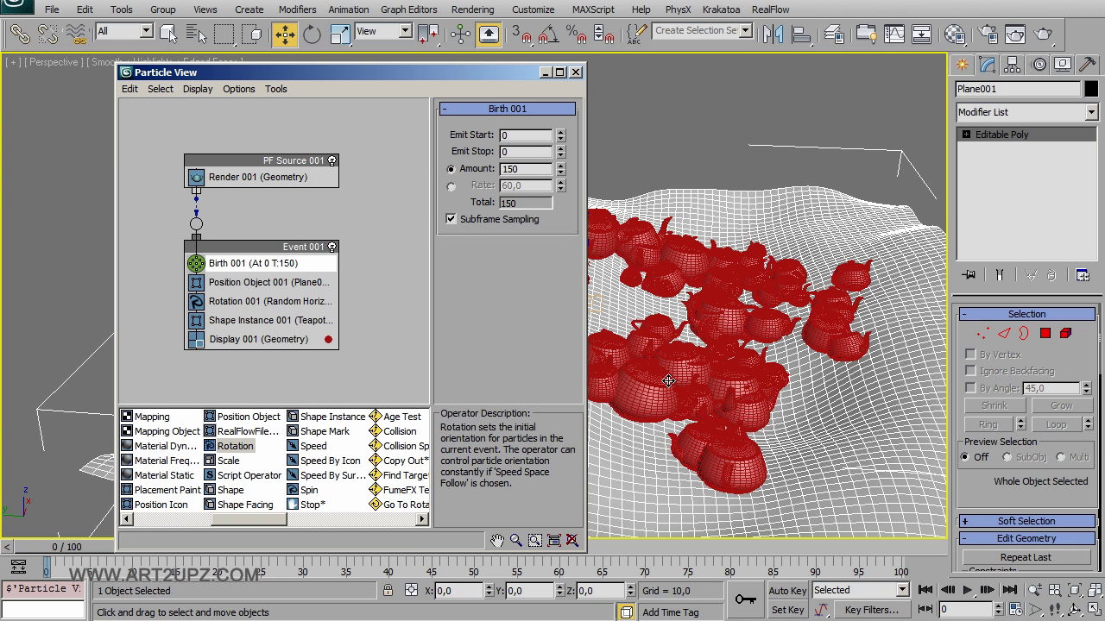
{"action": "left_click_drag", "start_coordinate": [489, 74], "coordinate": [407, 70]}
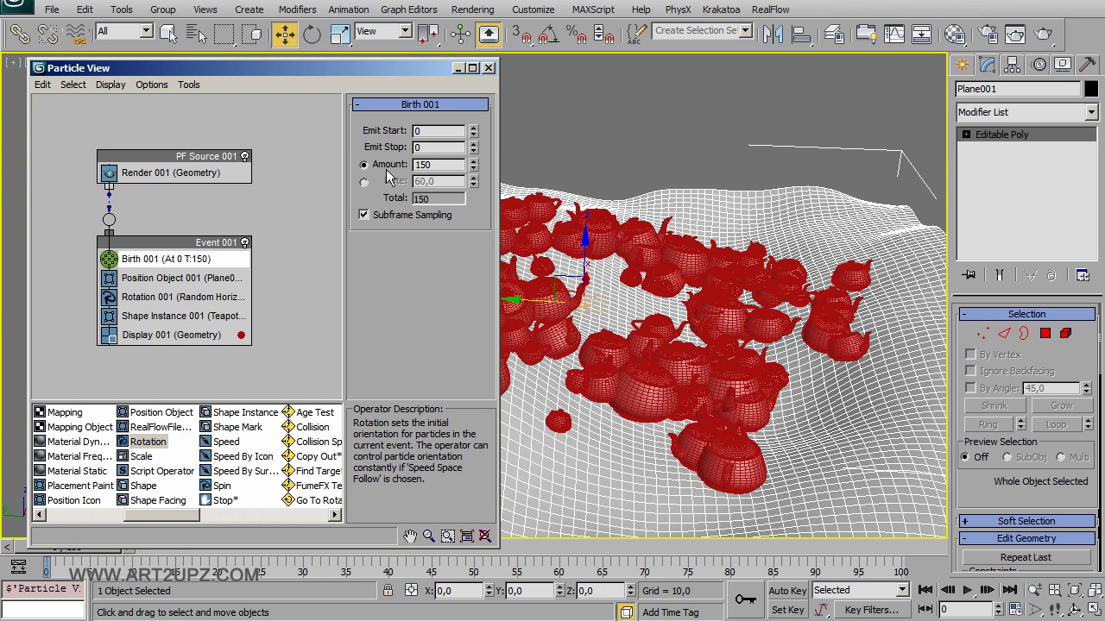
{"action": "left_click", "coordinate": [457, 69]}
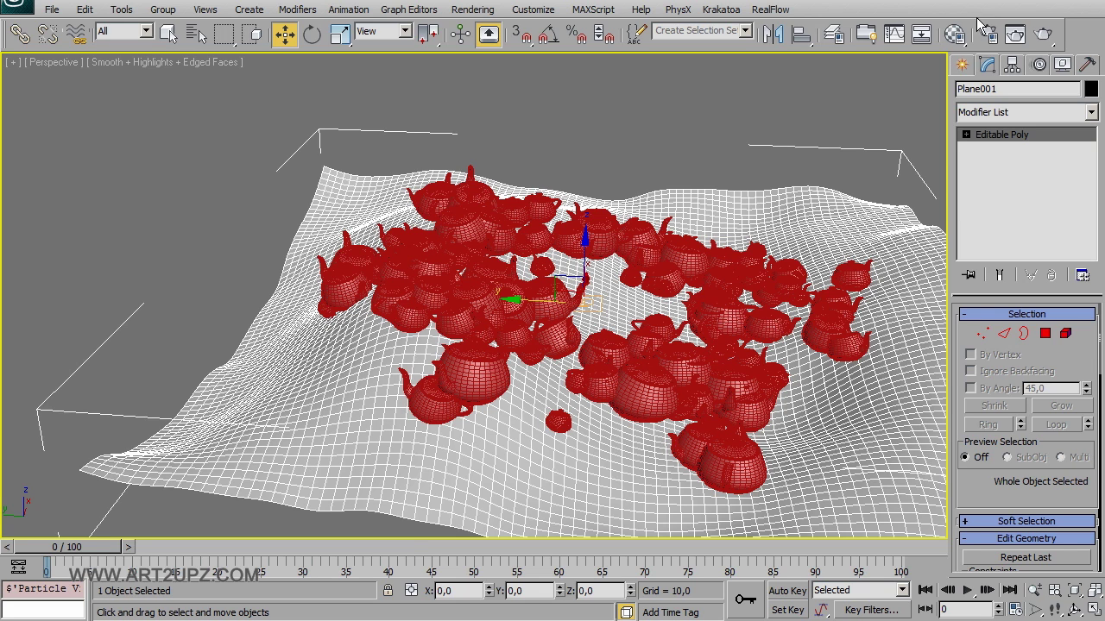
Render the Perspective view, then assign mental ray as the production renderer in Render Setup
{"action": "left_click", "coordinate": [1015, 33]}
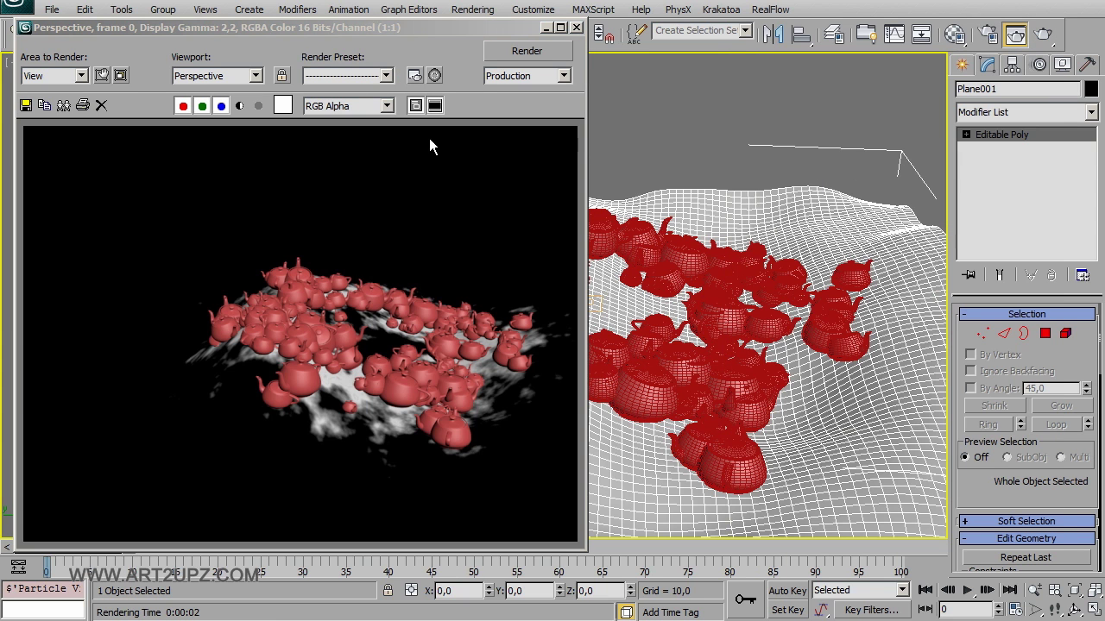
{"action": "left_click", "coordinate": [990, 34]}
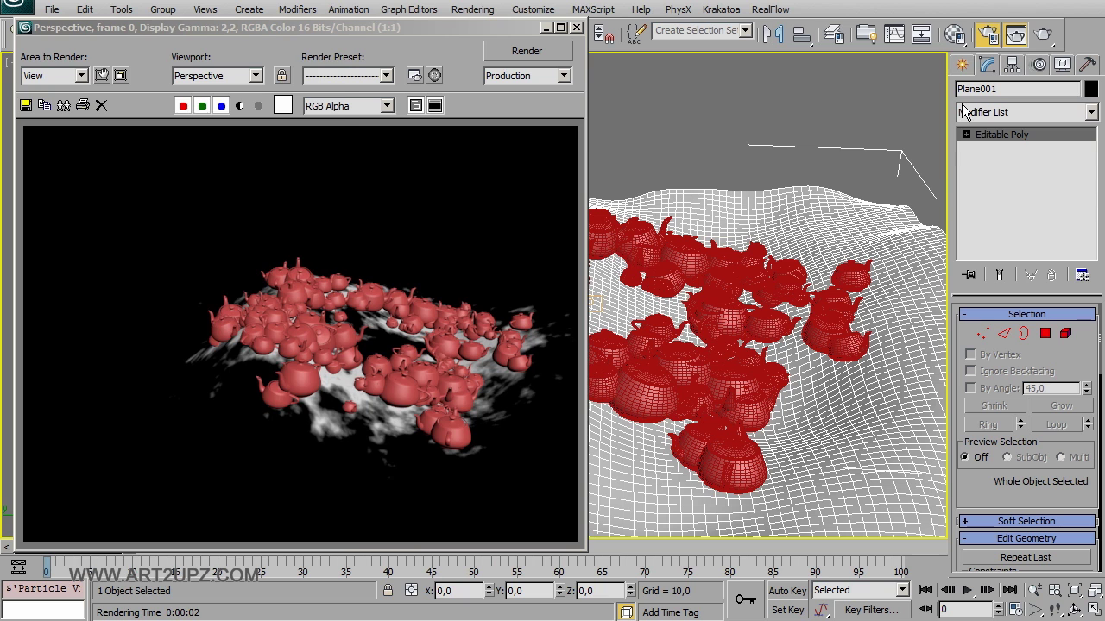
{"action": "scroll", "coordinate": [233, 509], "scroll_direction": "down", "scroll_amount": 5}
{"action": "scroll", "coordinate": [204, 496], "scroll_direction": "down", "scroll_amount": 1}
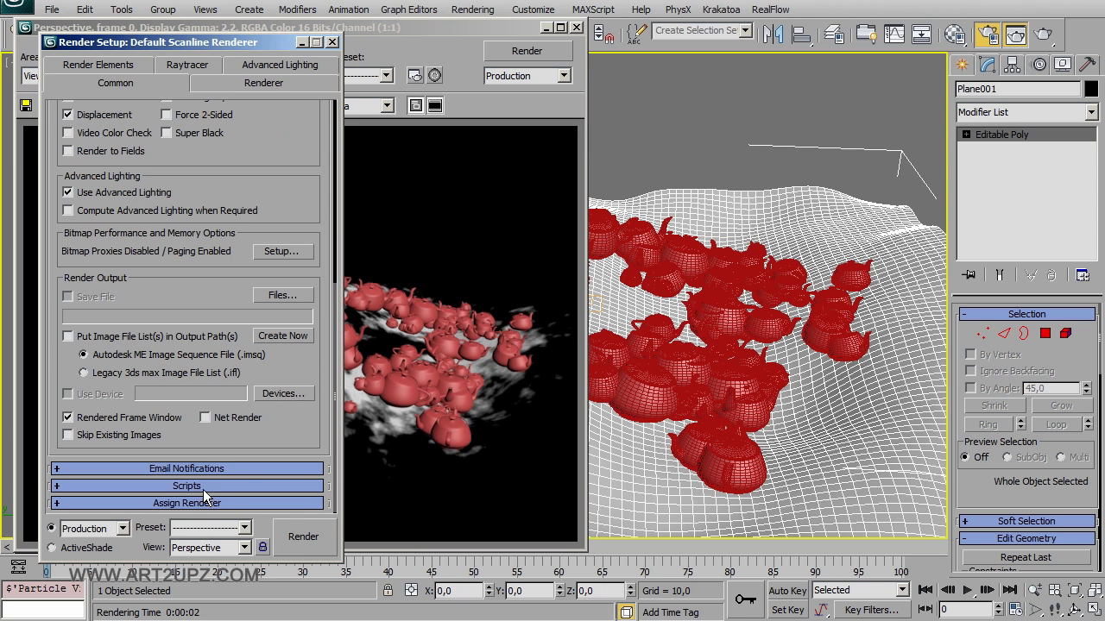
{"action": "left_click", "coordinate": [213, 500]}
{"action": "left_click", "coordinate": [285, 428]}
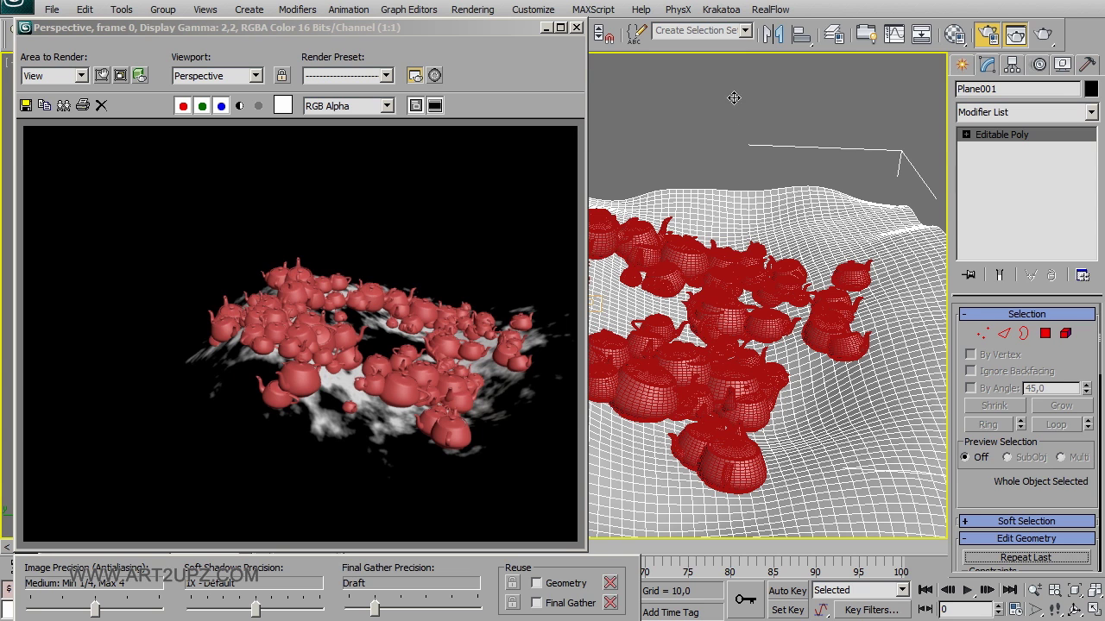
Make slot 3 an Autodesk Concrete material and insert Material Static below Birth 001 in Event 001
{"action": "left_click", "coordinate": [955, 35]}
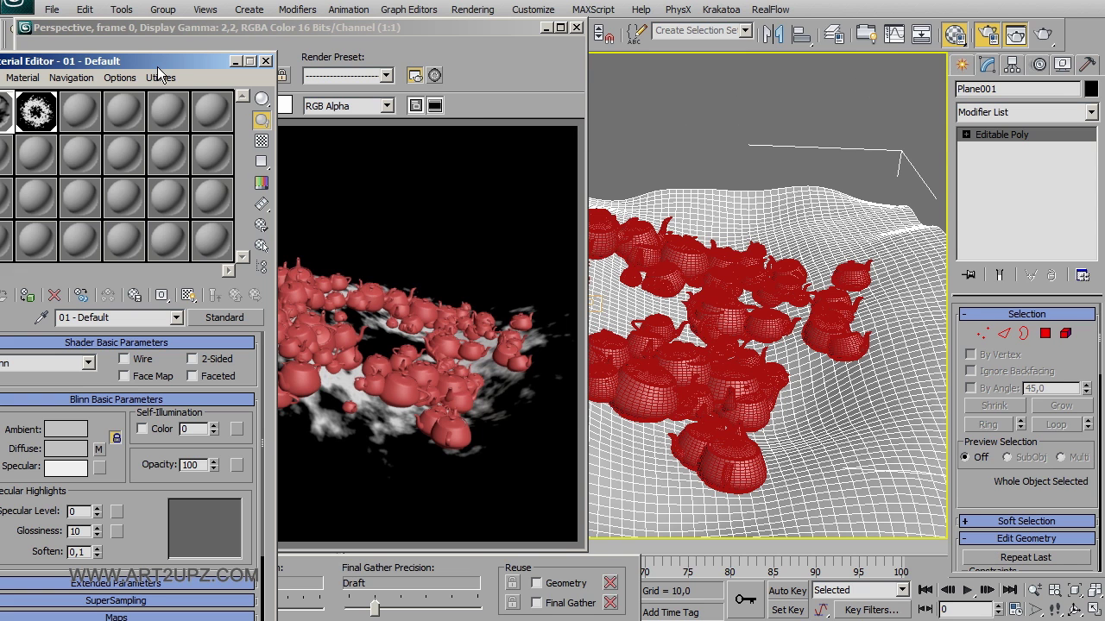
{"action": "left_click_drag", "start_coordinate": [158, 67], "coordinate": [866, 56]}
{"action": "left_click", "coordinate": [803, 101]}
{"action": "left_click", "coordinate": [915, 309]}
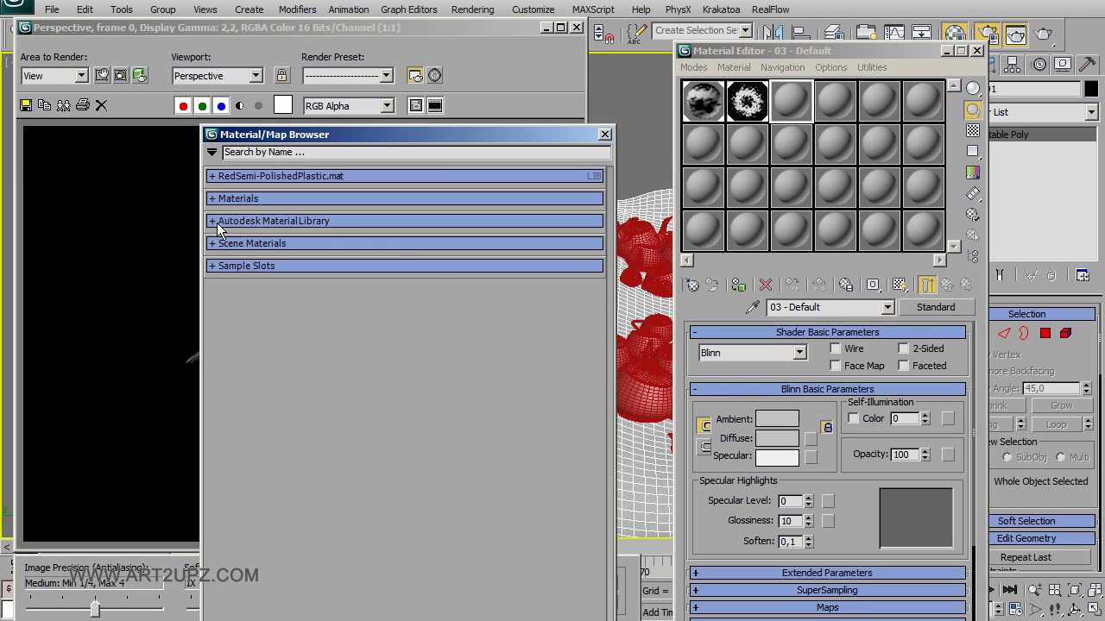
{"action": "left_click_drag", "start_coordinate": [405, 136], "coordinate": [622, 112]}
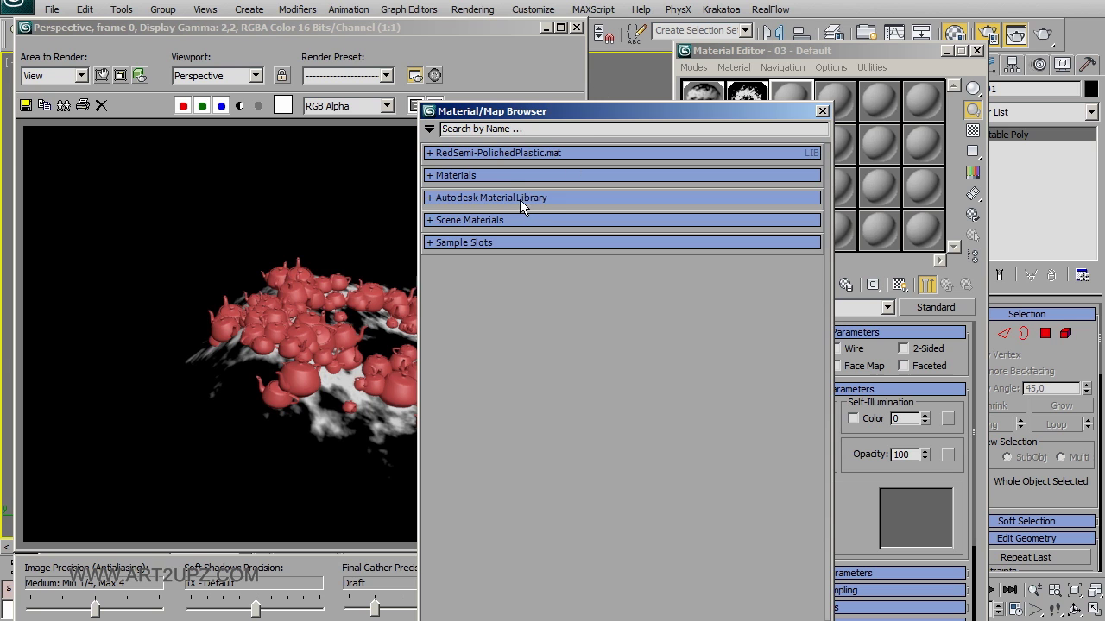
{"action": "left_click", "coordinate": [505, 175]}
{"action": "left_click", "coordinate": [476, 283]}
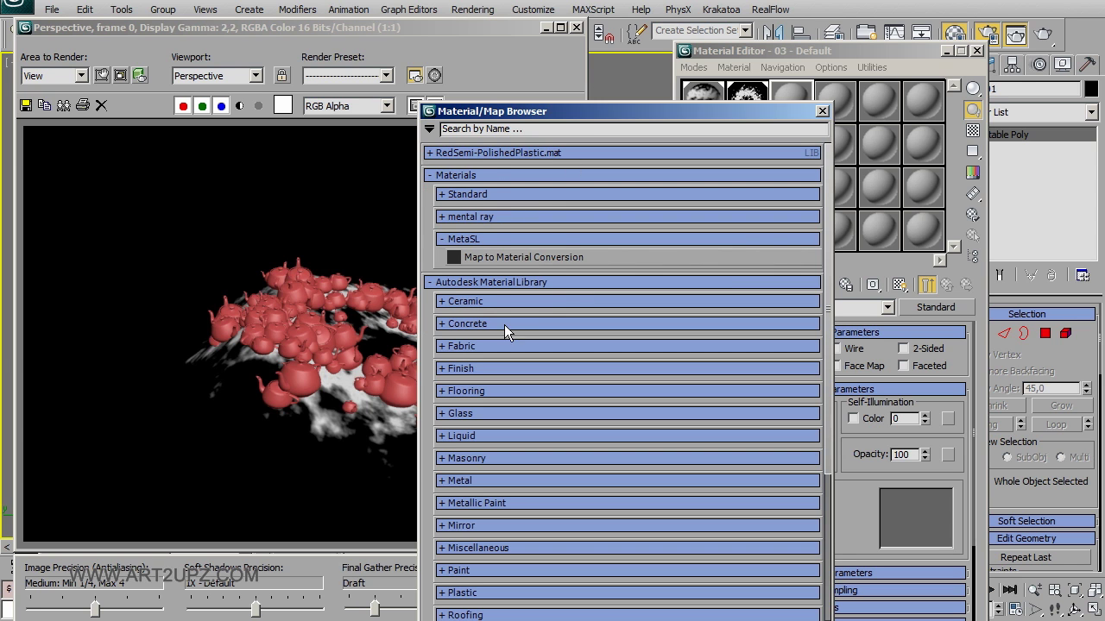
{"action": "left_click", "coordinate": [483, 323]}
{"action": "double_click", "coordinate": [475, 343]}
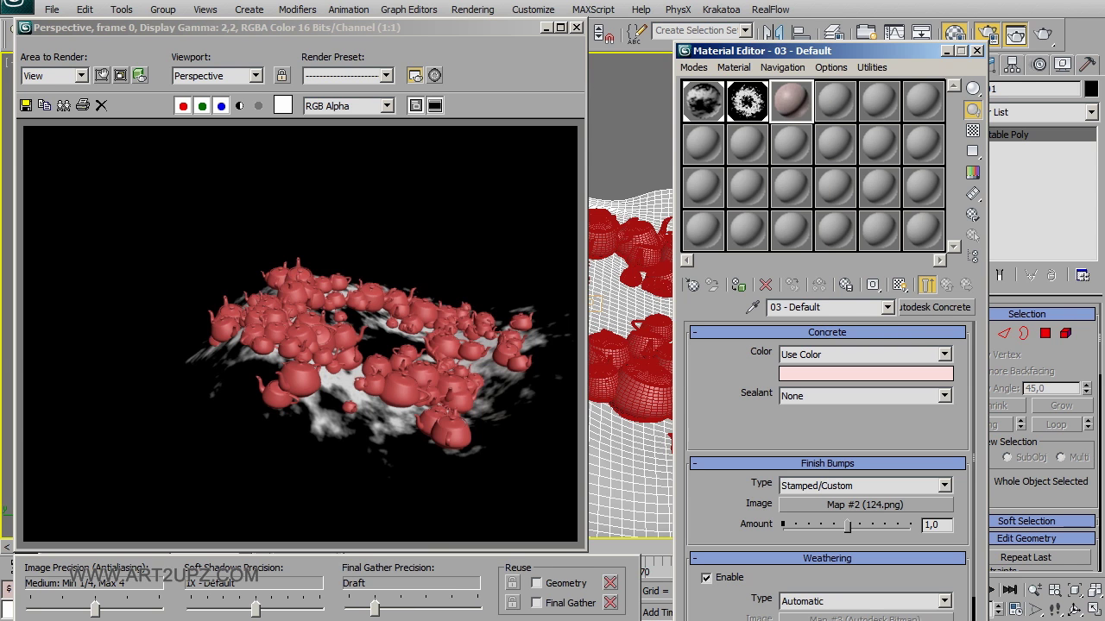
{"action": "key", "text": "6"}
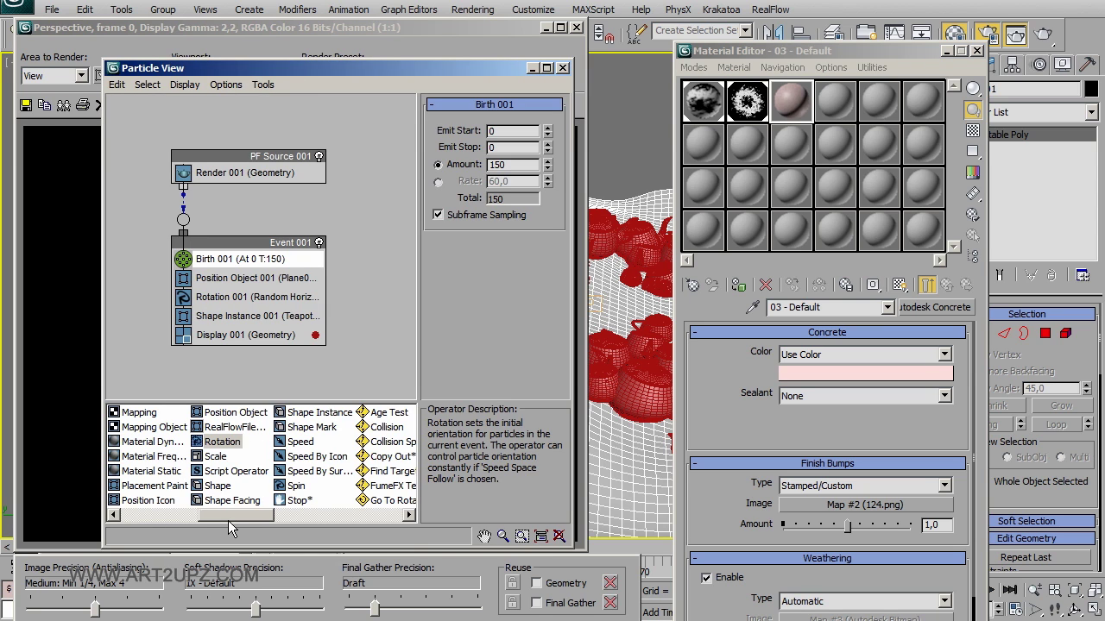
{"action": "left_click_drag", "start_coordinate": [151, 472], "coordinate": [267, 278]}
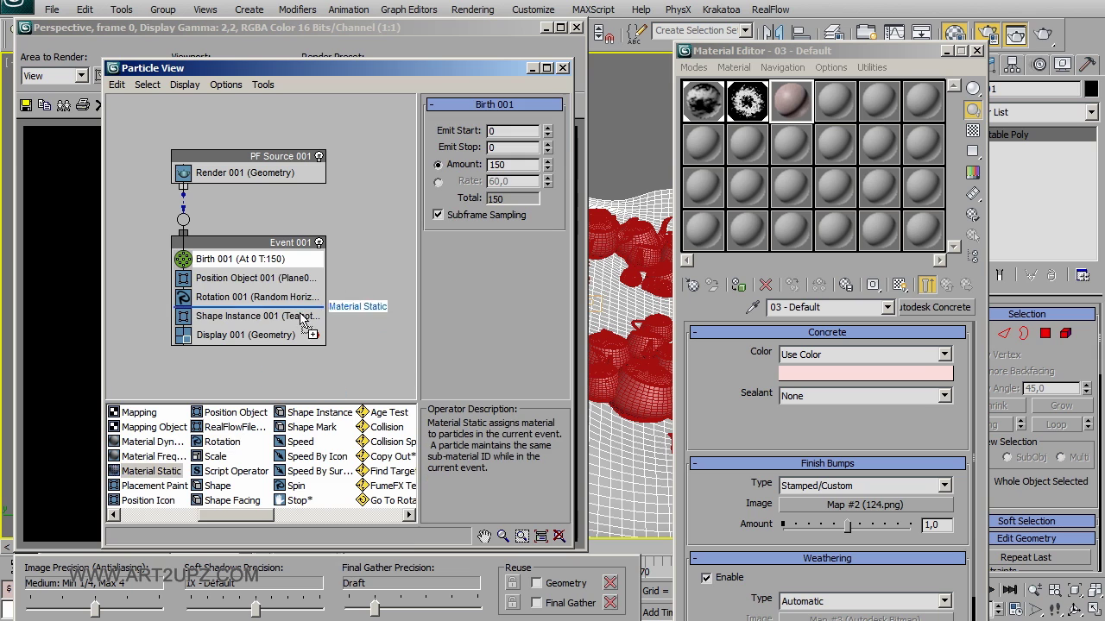
Assign the concrete material to Material Static 001 as an instance
{"action": "left_click", "coordinate": [267, 279]}
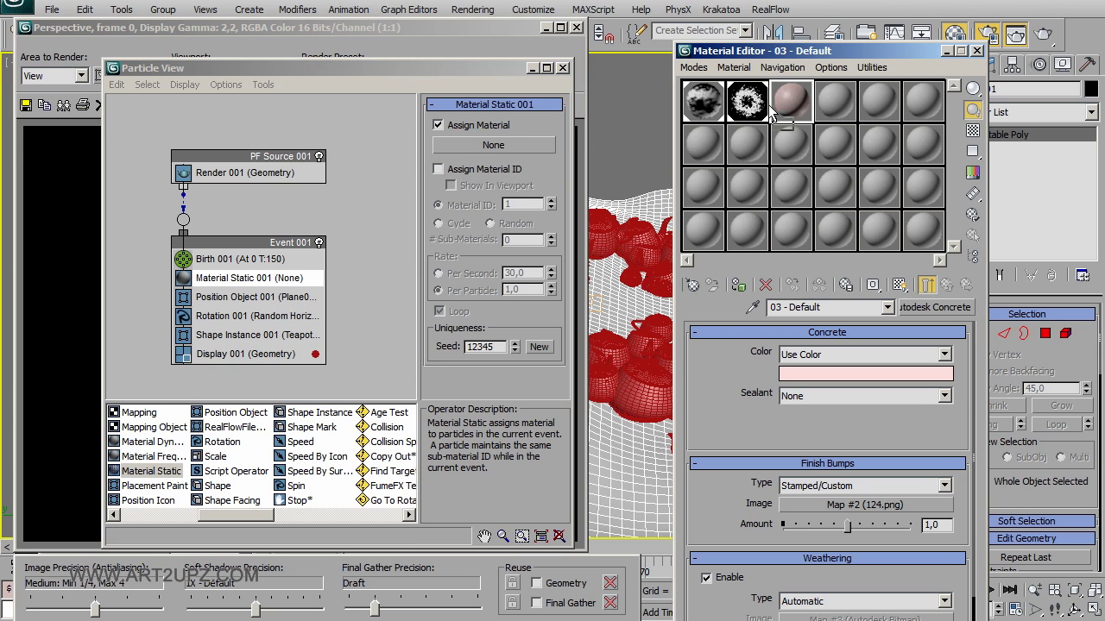
{"action": "left_click_drag", "start_coordinate": [473, 144], "coordinate": [474, 145]}
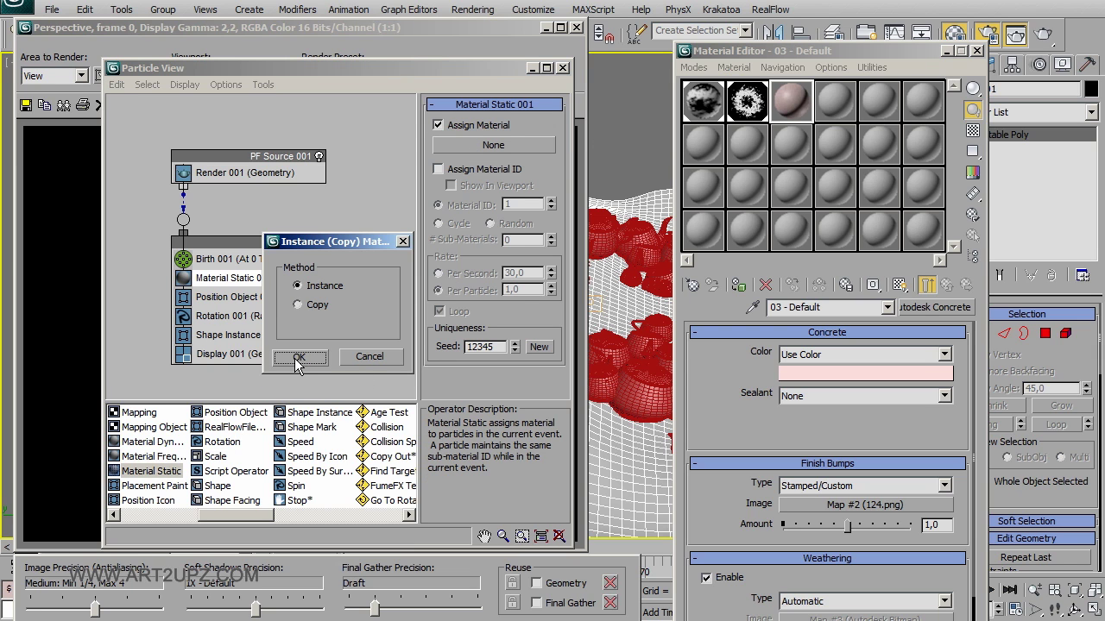
{"action": "left_click", "coordinate": [294, 358]}
Change the concrete colour to purple and place a Material Static operator in Event 001
{"action": "left_click", "coordinate": [1015, 35]}
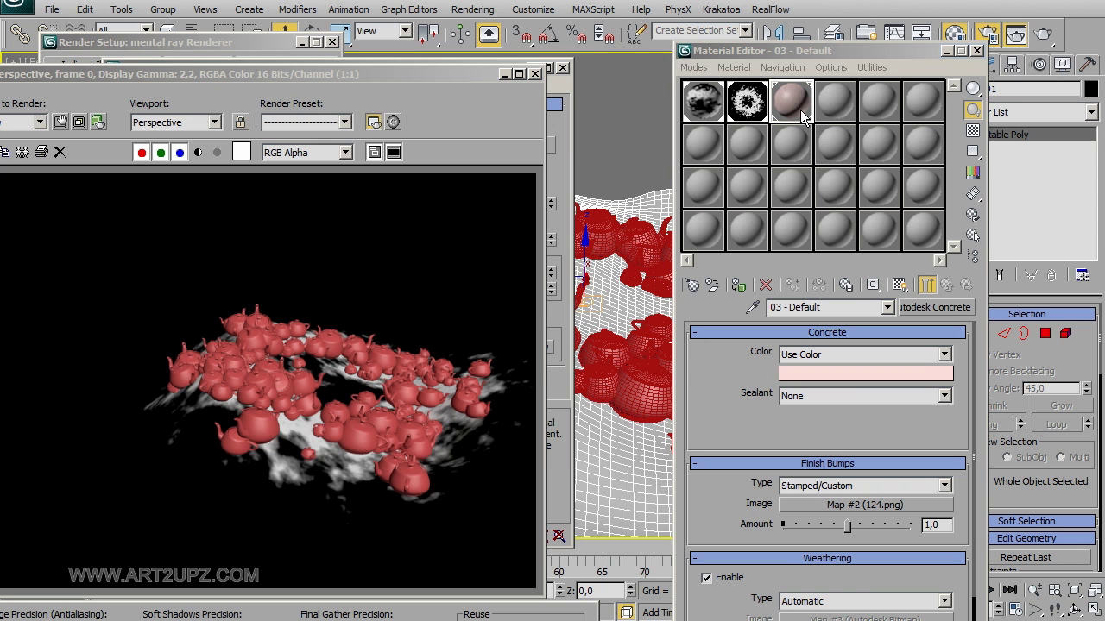
{"action": "left_click", "coordinate": [800, 109]}
{"action": "left_click", "coordinate": [851, 373]}
{"action": "left_click_drag", "start_coordinate": [151, 129], "coordinate": [132, 69]}
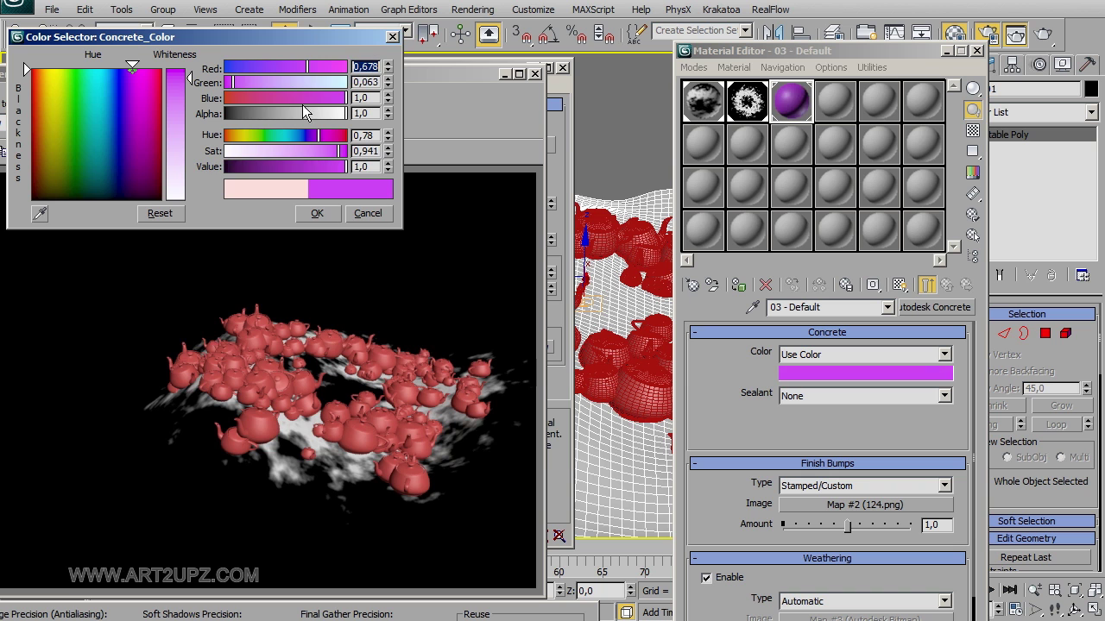
{"action": "left_click", "coordinate": [317, 213]}
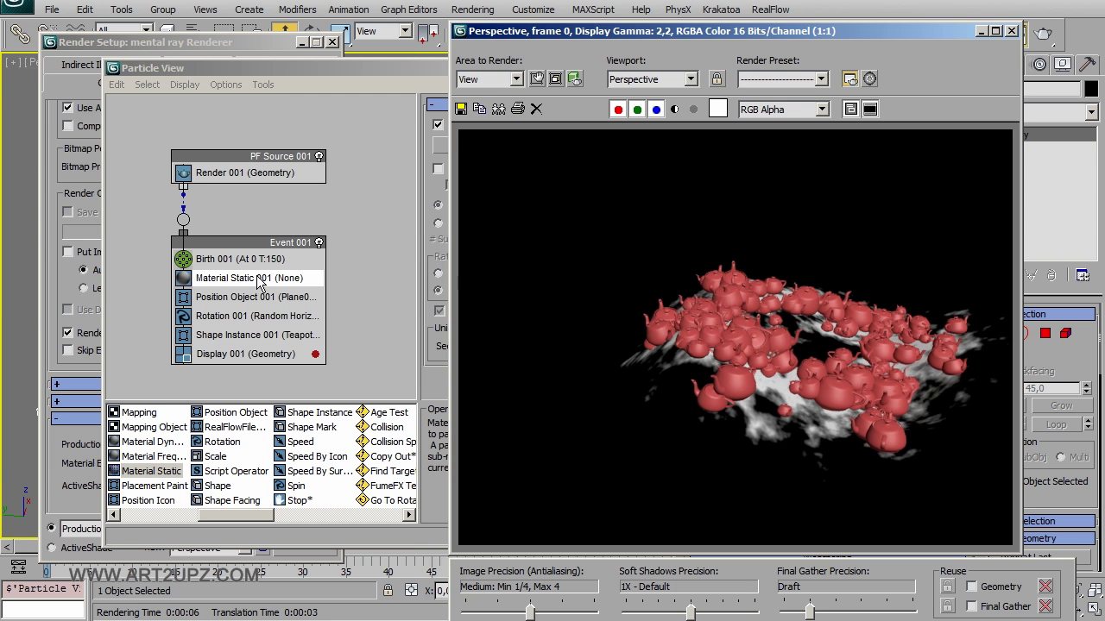
{"action": "left_click_drag", "start_coordinate": [151, 471], "coordinate": [264, 349]}
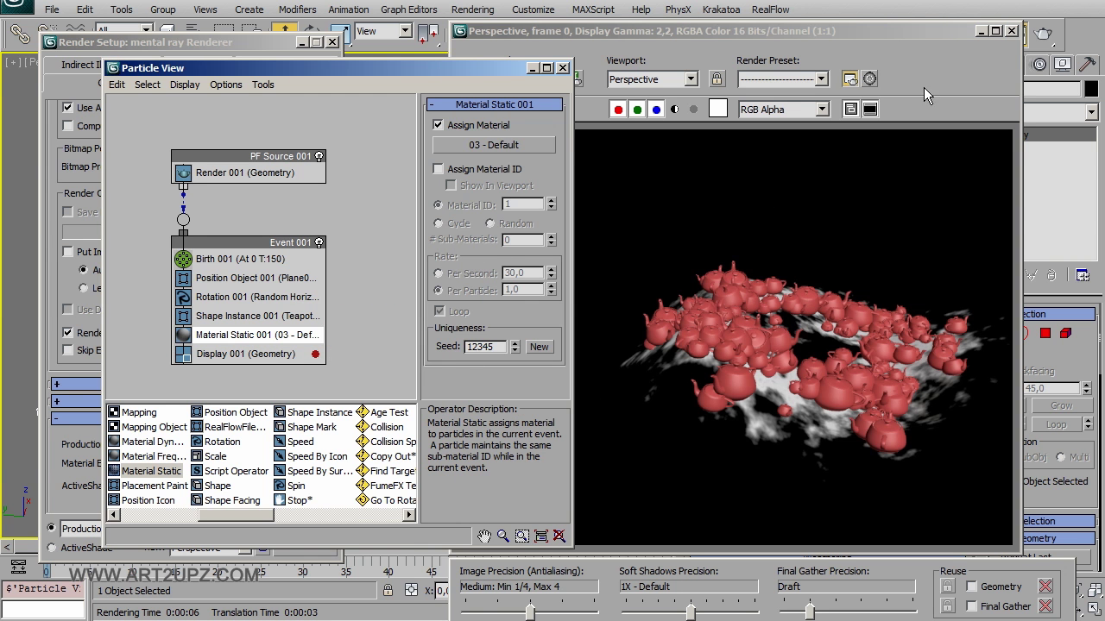
Render the scene twice to confirm the teapots now appear purple
{"action": "key", "text": "shift+q"}
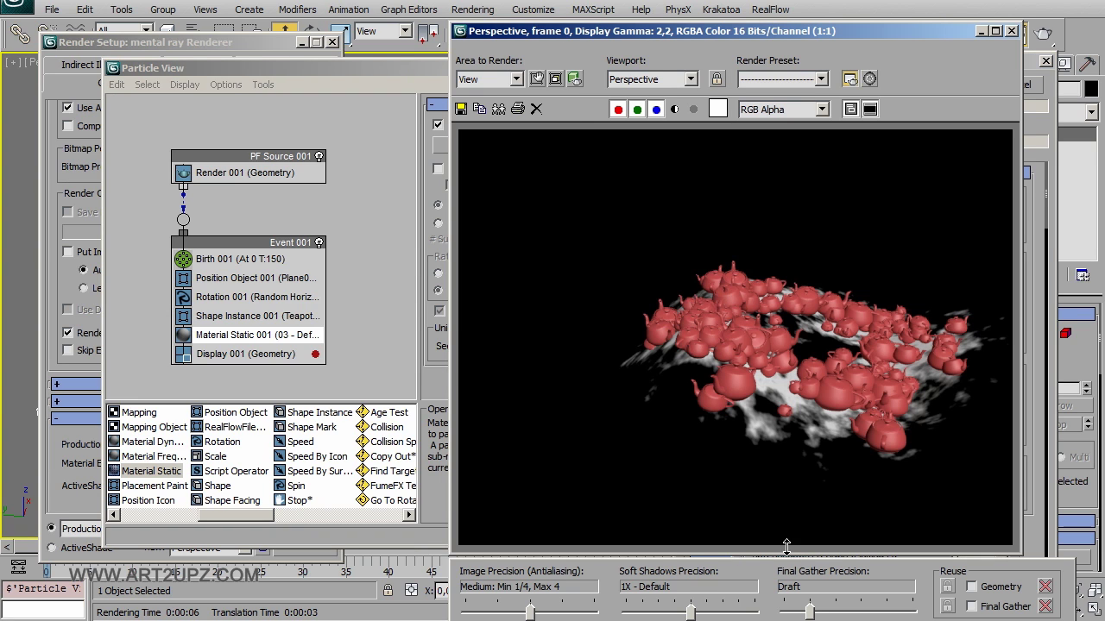
{"action": "key", "text": "shift+q"}
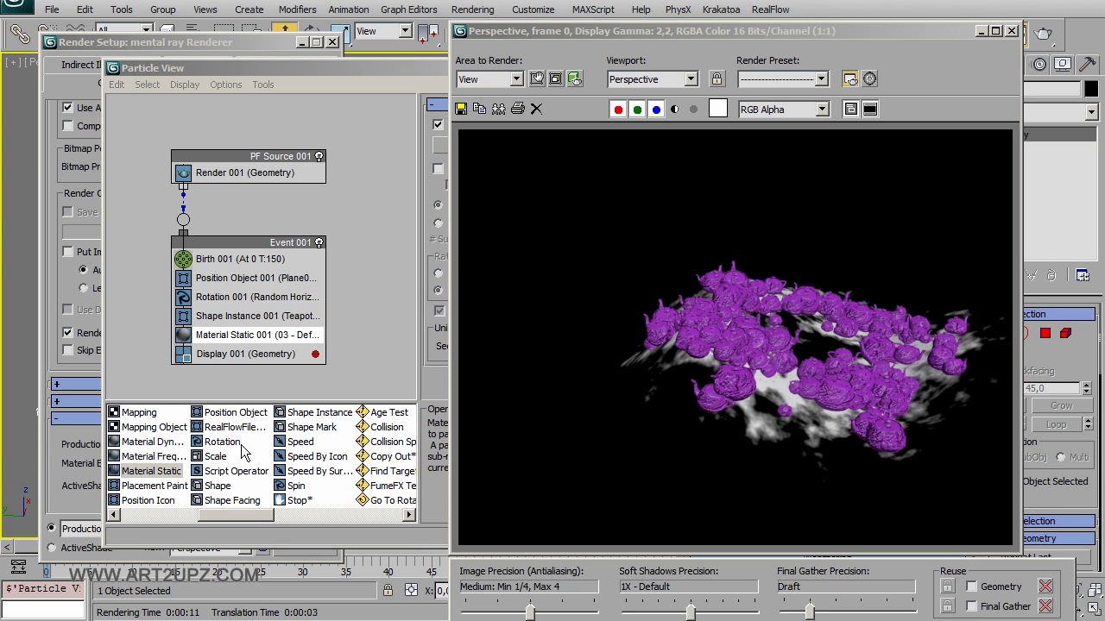
{"action": "left_click", "coordinate": [130, 428]}
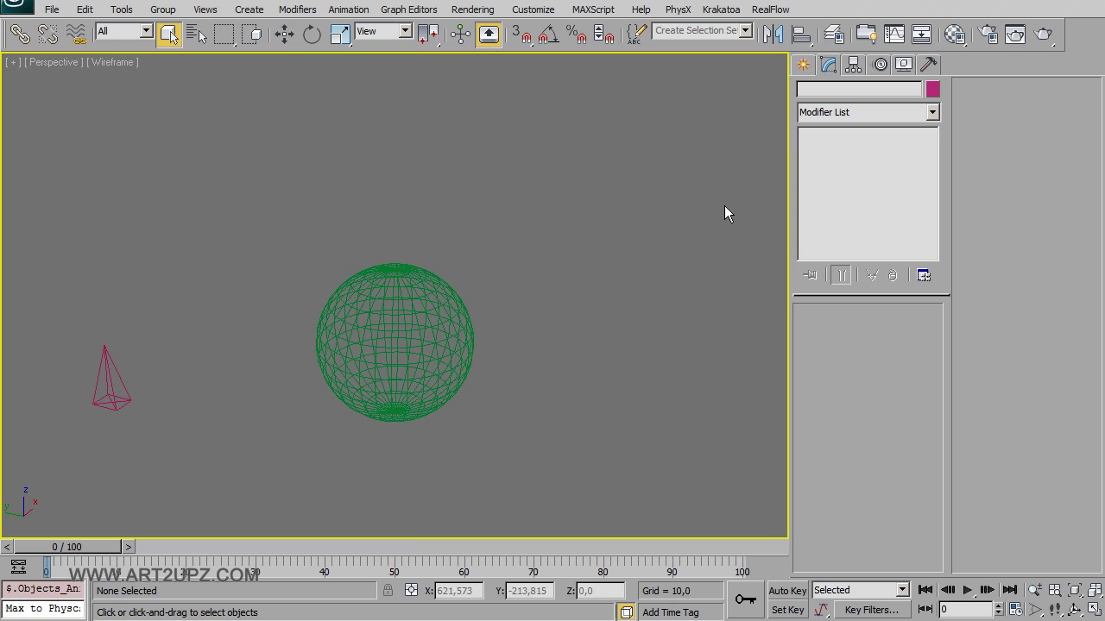
Add a new Birth Paint event, Event 001, in Particle View
{"action": "key", "text": "6"}
{"action": "right_click", "coordinate": [159, 235]}
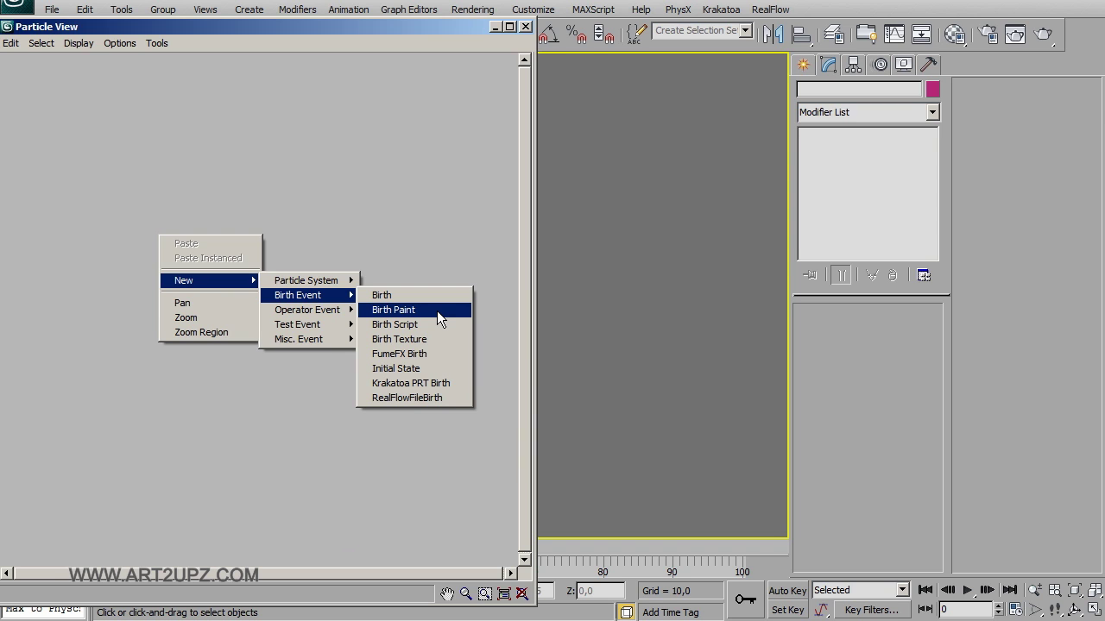
{"action": "left_click", "coordinate": [432, 314]}
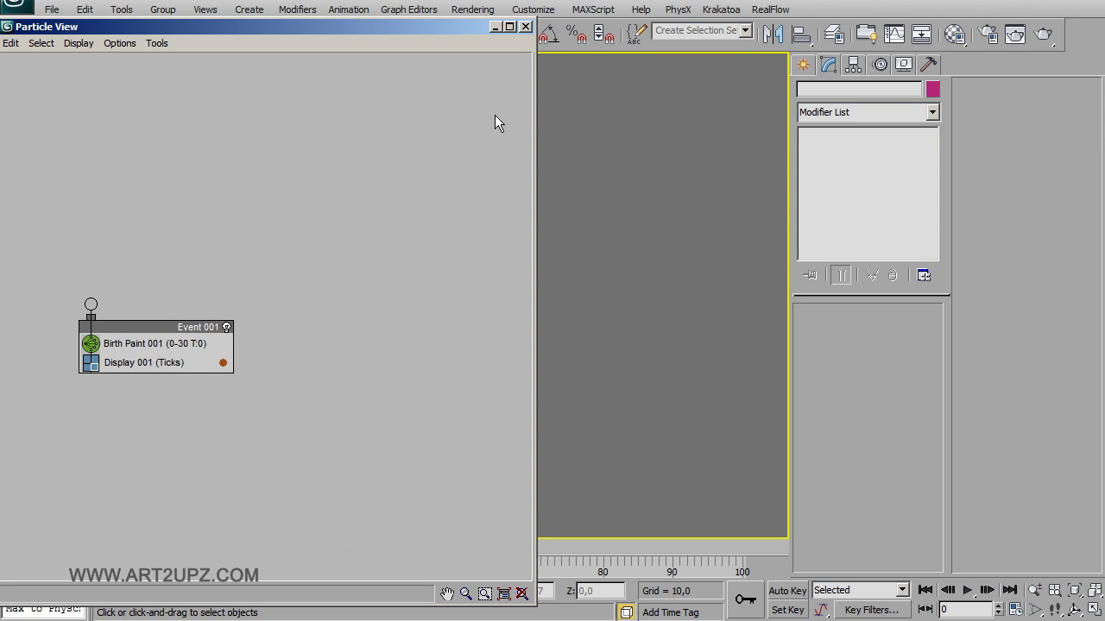
{"action": "left_click_drag", "start_coordinate": [389, 23], "coordinate": [415, 27]}
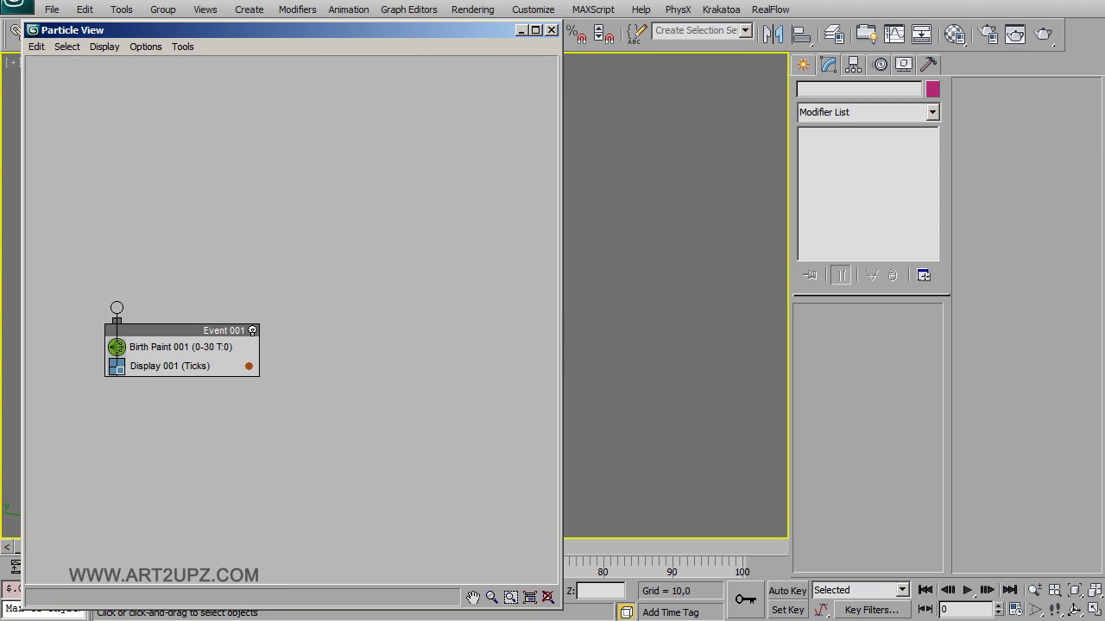
Show the Parameters, Description and Depot panels in Particle View
{"action": "left_click", "coordinate": [106, 47]}
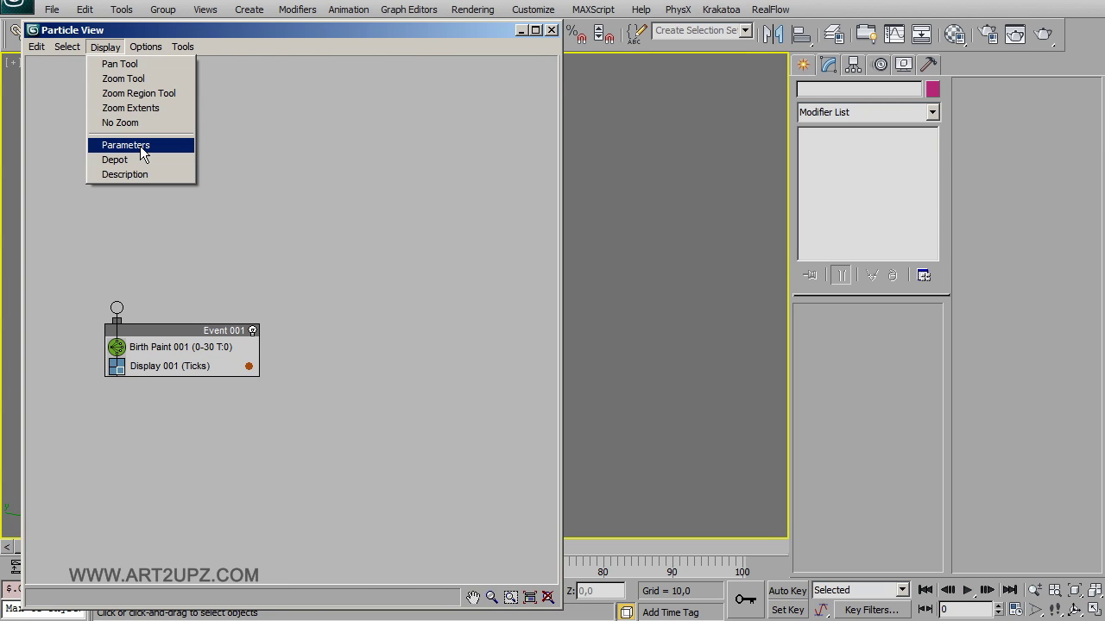
{"action": "left_click", "coordinate": [139, 146]}
{"action": "left_click", "coordinate": [112, 47]}
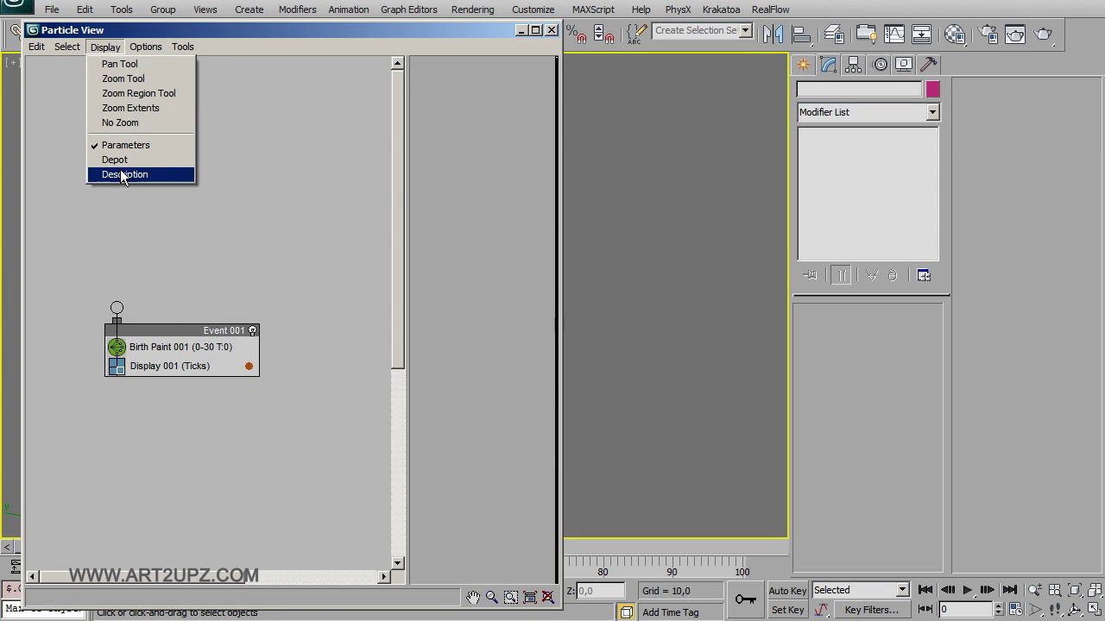
{"action": "left_click", "coordinate": [123, 173]}
{"action": "left_click", "coordinate": [107, 48]}
{"action": "left_click", "coordinate": [113, 160]}
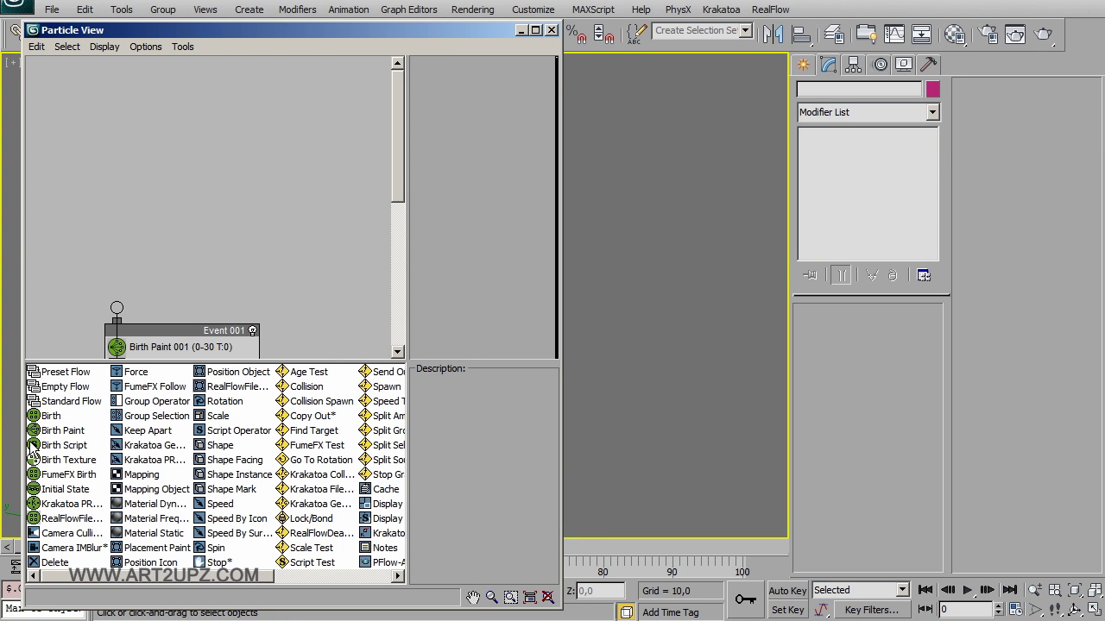
Delete the duplicate Event 002, keeping only Event 001 with Birth Paint 001
{"action": "left_click_drag", "start_coordinate": [62, 430], "coordinate": [195, 164]}
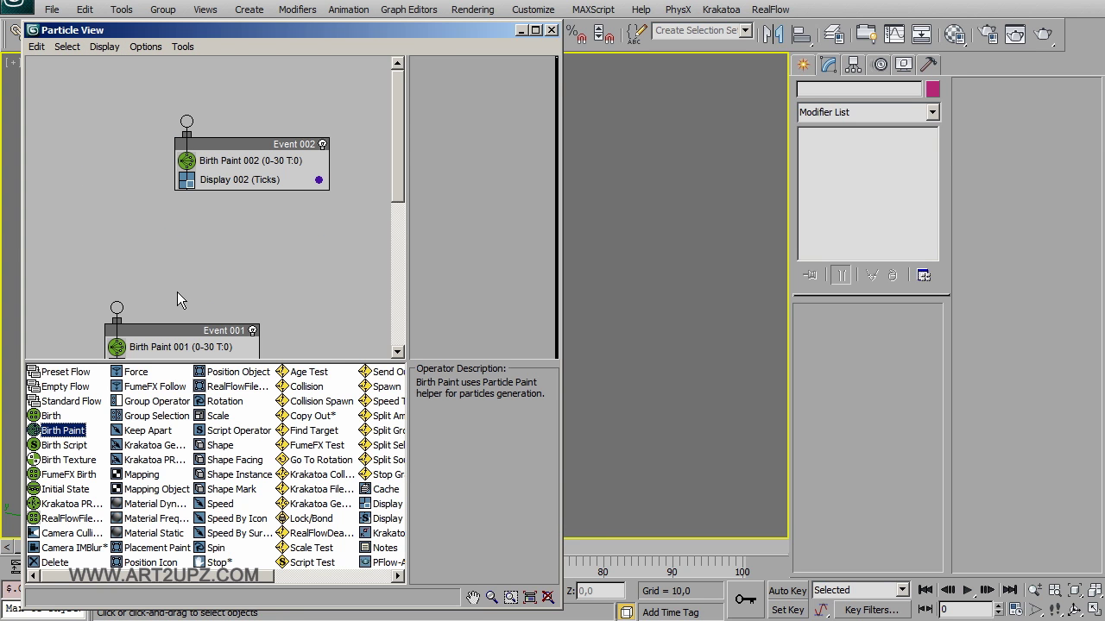
{"action": "left_click_drag", "start_coordinate": [162, 266], "coordinate": [315, 367]}
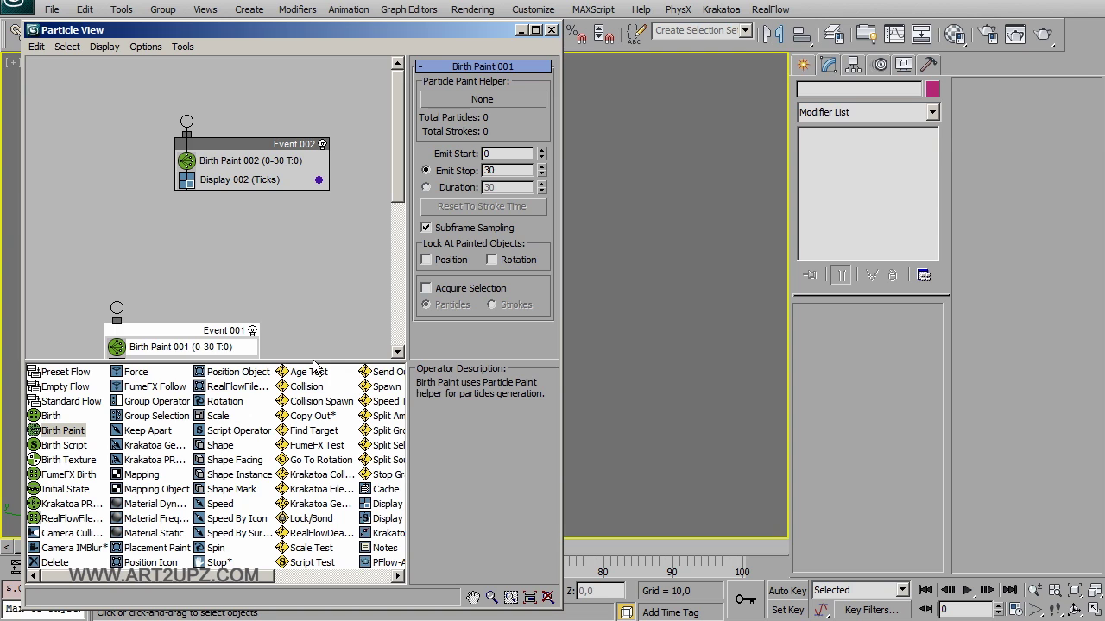
{"action": "left_click_drag", "start_coordinate": [328, 99], "coordinate": [151, 231]}
{"action": "key", "text": "Delete"}
{"action": "left_click_drag", "start_coordinate": [208, 330], "coordinate": [259, 322]}
{"action": "right_click", "coordinate": [252, 145]}
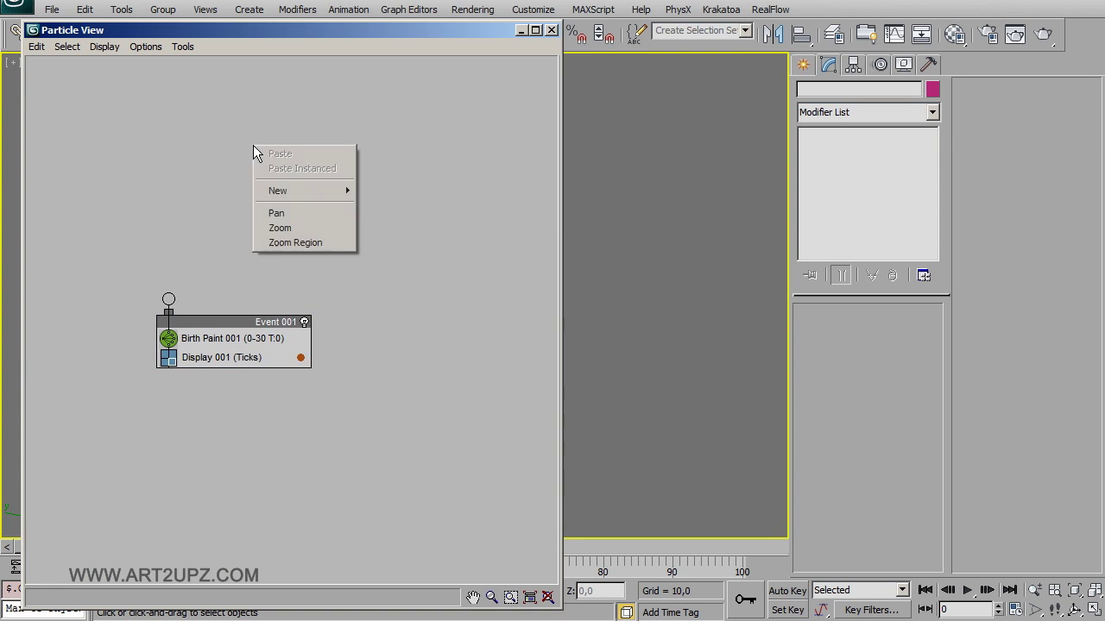
{"action": "mouse_move", "coordinate": [400, 190]}
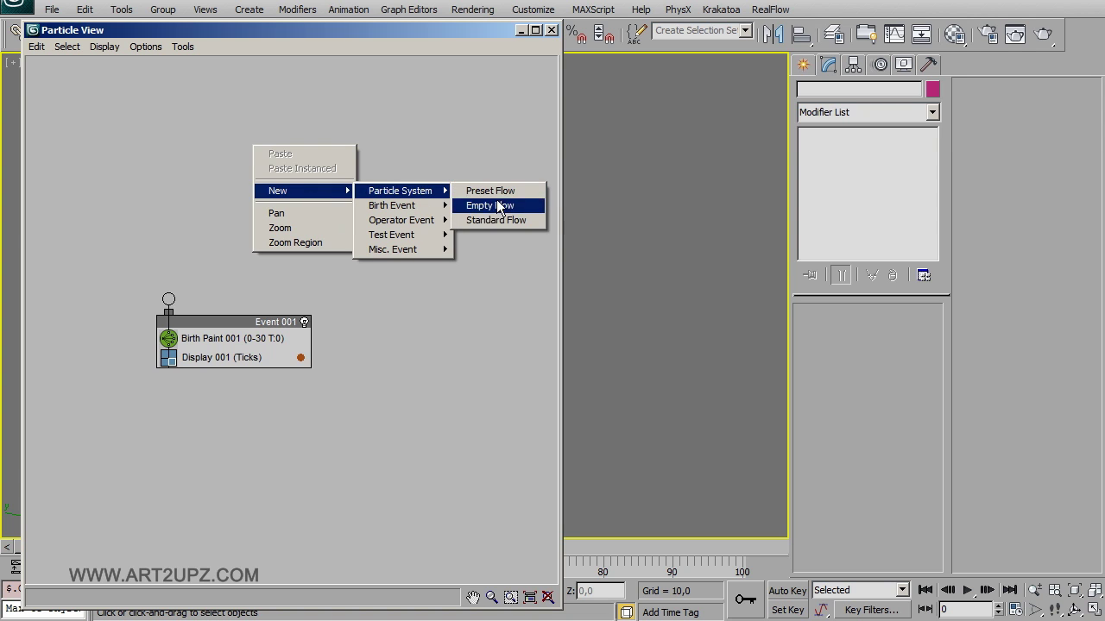
Add an Empty Flow PF Source 001 and wire it into Event 001
{"action": "left_click", "coordinate": [501, 210]}
{"action": "left_click_drag", "start_coordinate": [263, 184], "coordinate": [168, 300]}
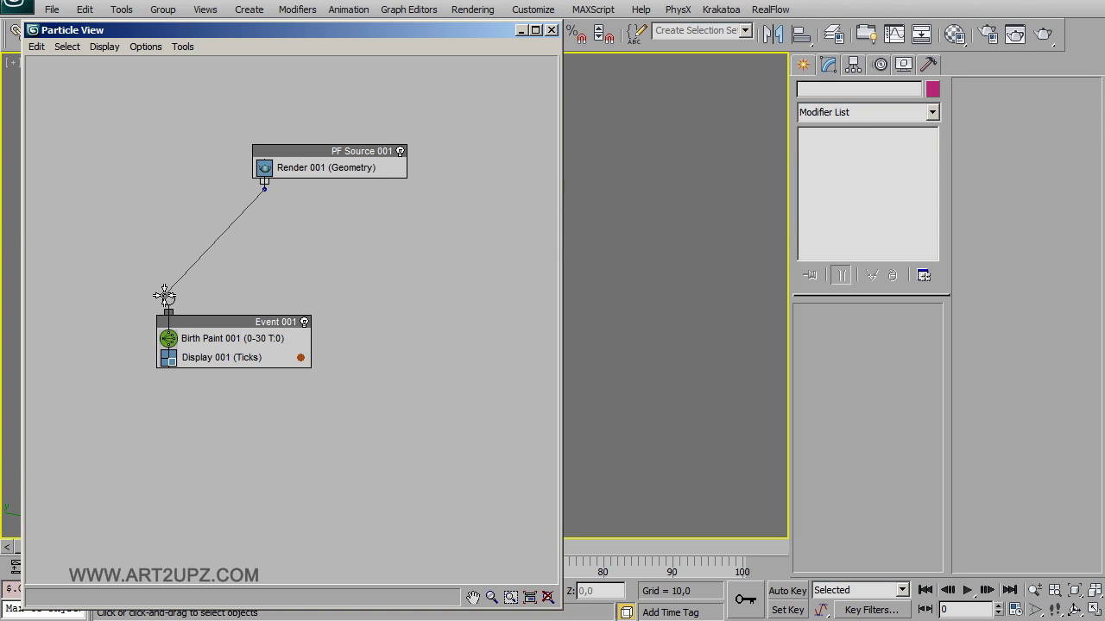
{"action": "mouse_move", "coordinate": [287, 160]}
{"action": "left_mouse_down"}
{"action": "mouse_move", "coordinate": [130, 132]}
{"action": "mouse_move", "coordinate": [176, 129]}
{"action": "left_mouse_up"}
{"action": "left_click", "coordinate": [176, 131]}
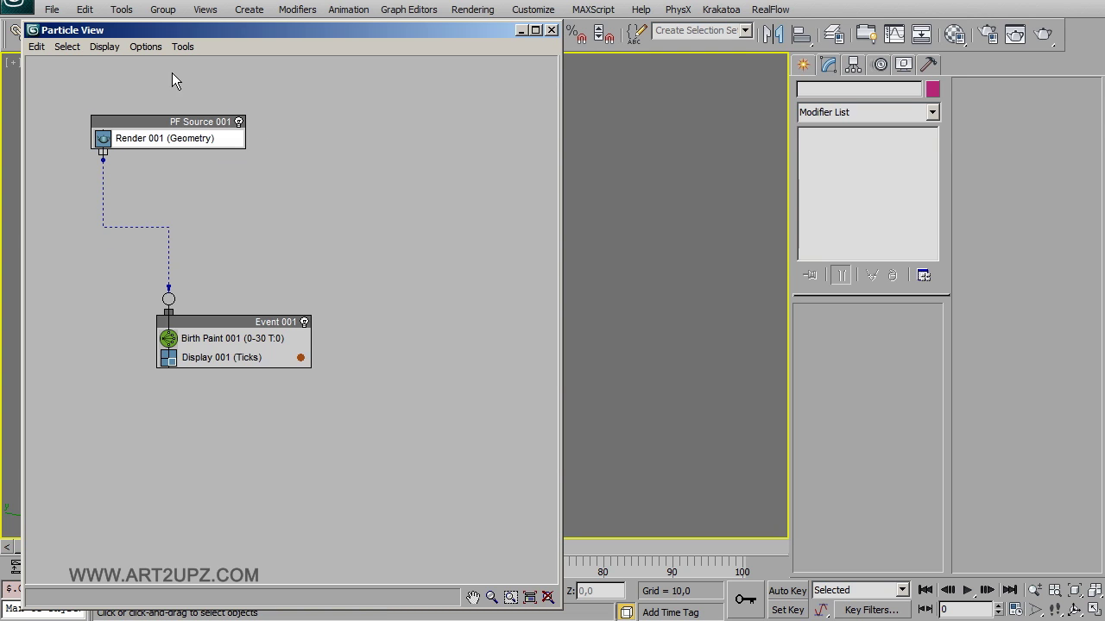
{"action": "left_click", "coordinate": [145, 47]}
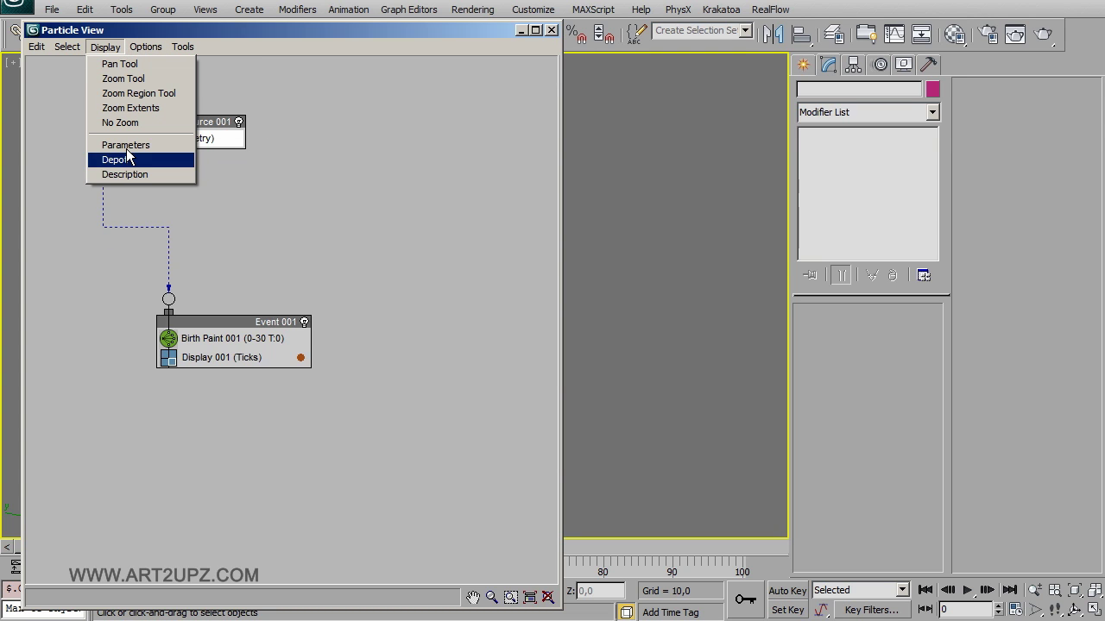
{"action": "left_click", "coordinate": [134, 153]}
Set PF Source 001's Upper Limit to 100000000 and close Particle View
{"action": "left_click", "coordinate": [203, 140]}
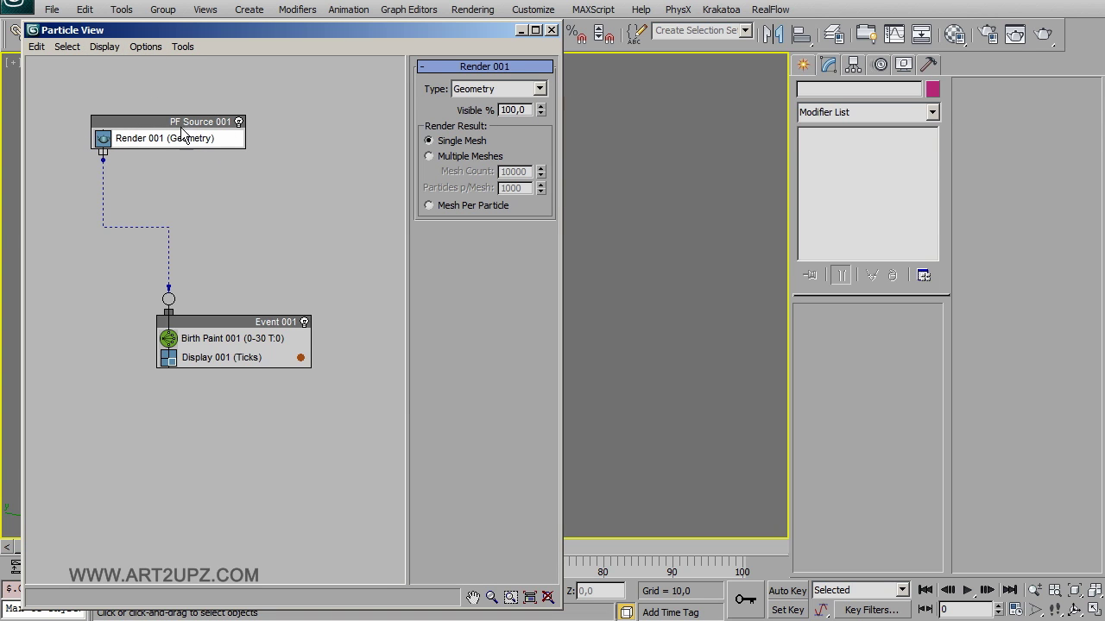
{"action": "left_click", "coordinate": [182, 126]}
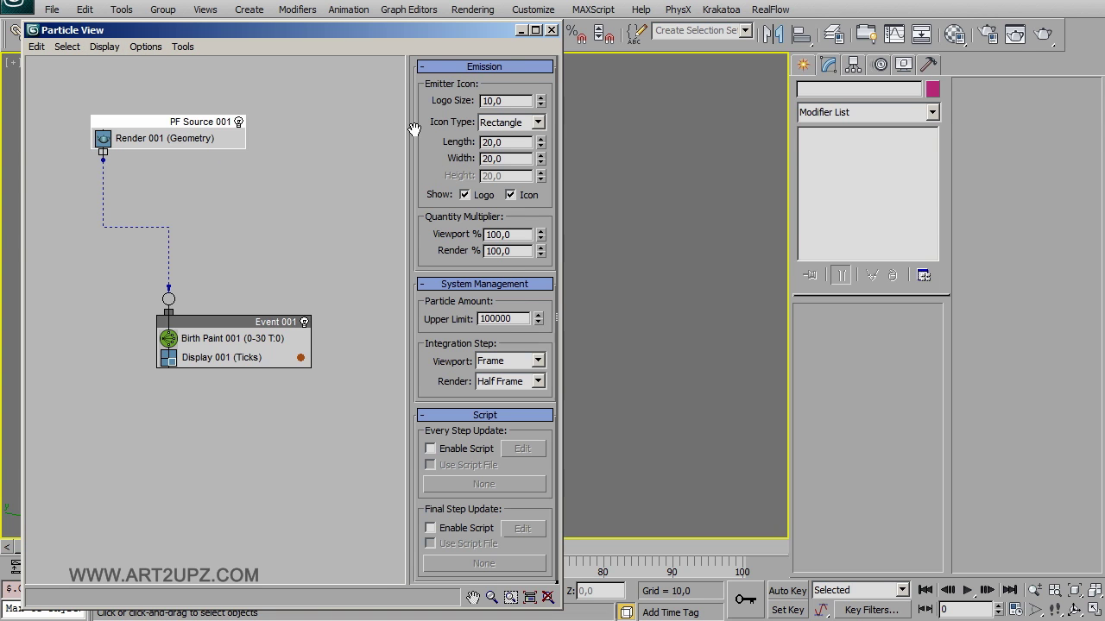
{"action": "type", "text": "00"}
{"action": "double_click", "coordinate": [525, 319]}
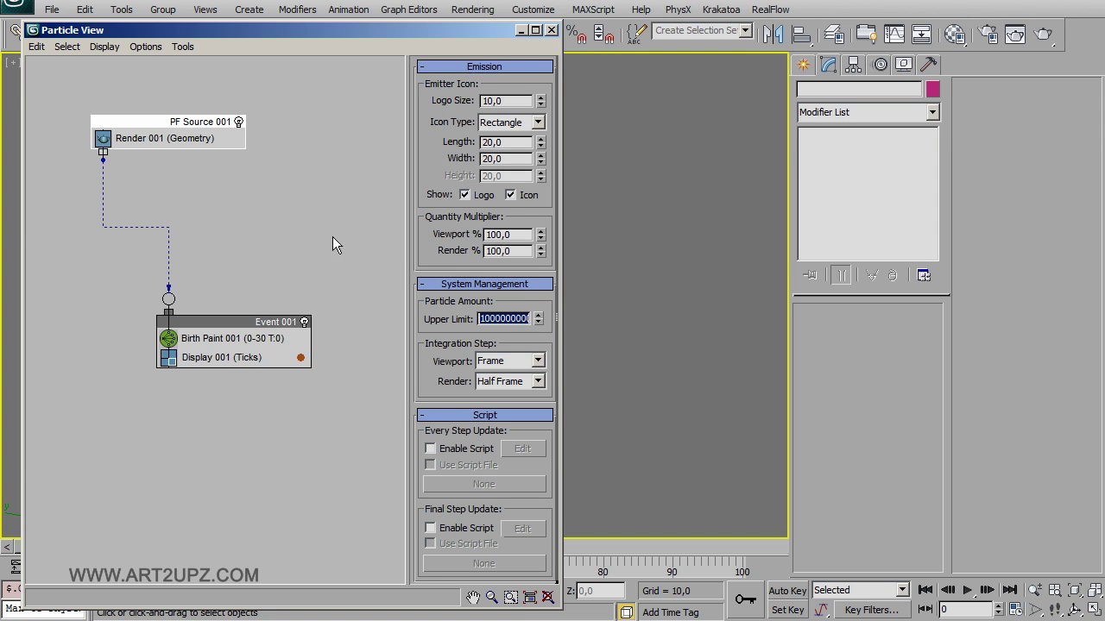
{"action": "left_click", "coordinate": [385, 171]}
{"action": "left_click", "coordinate": [551, 29]}
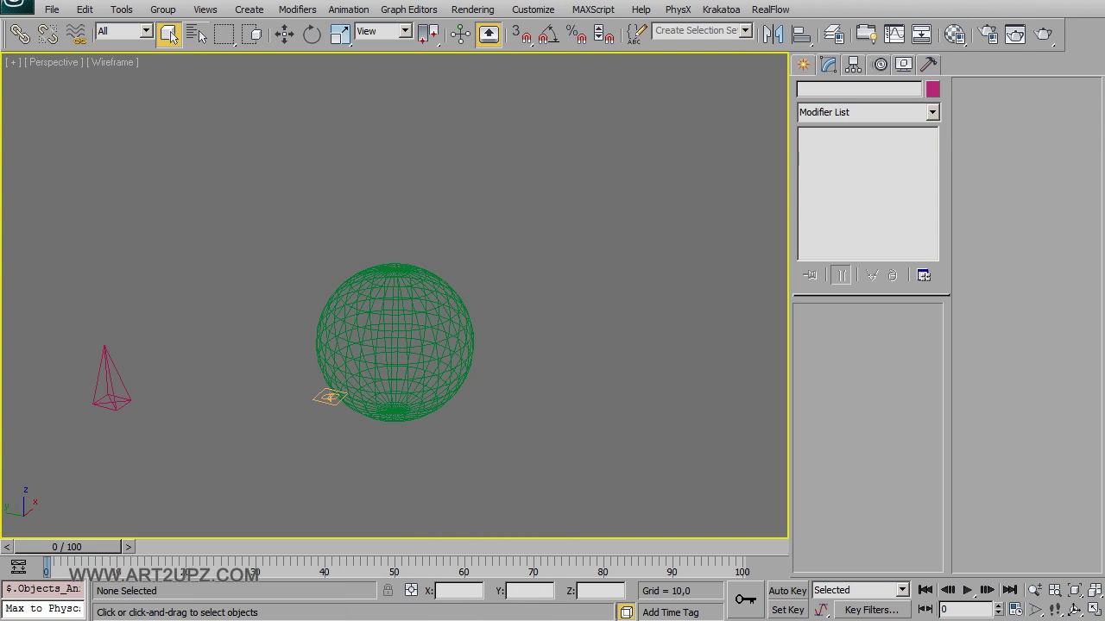
{"action": "left_click", "coordinate": [803, 64]}
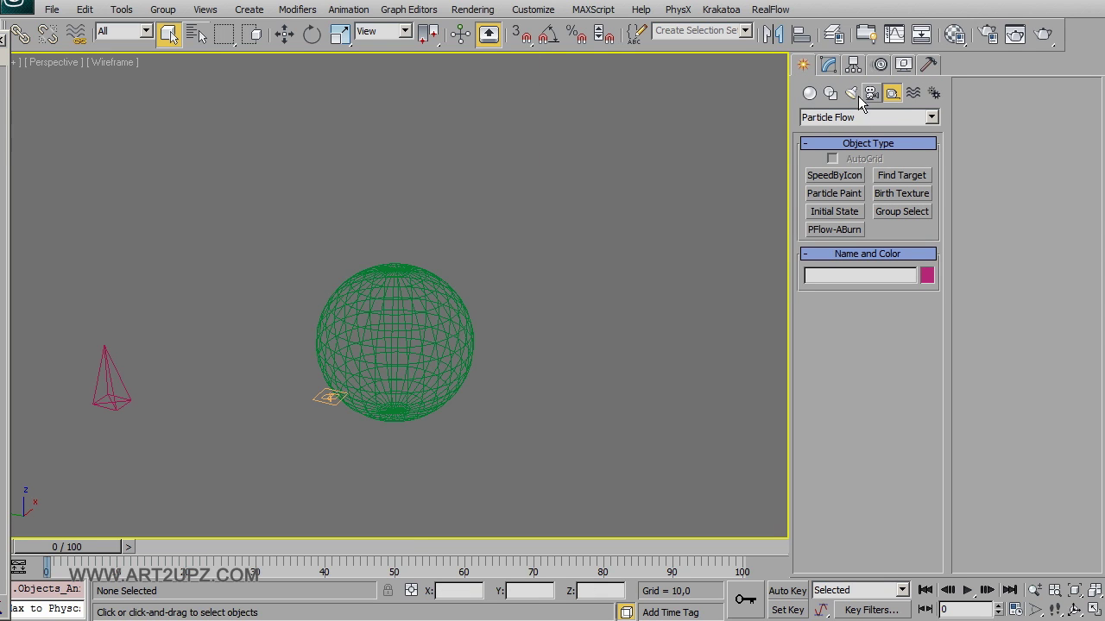
Create a Particle Paint helper below the sphere
{"action": "left_click", "coordinate": [930, 118]}
{"action": "left_click", "coordinate": [926, 122]}
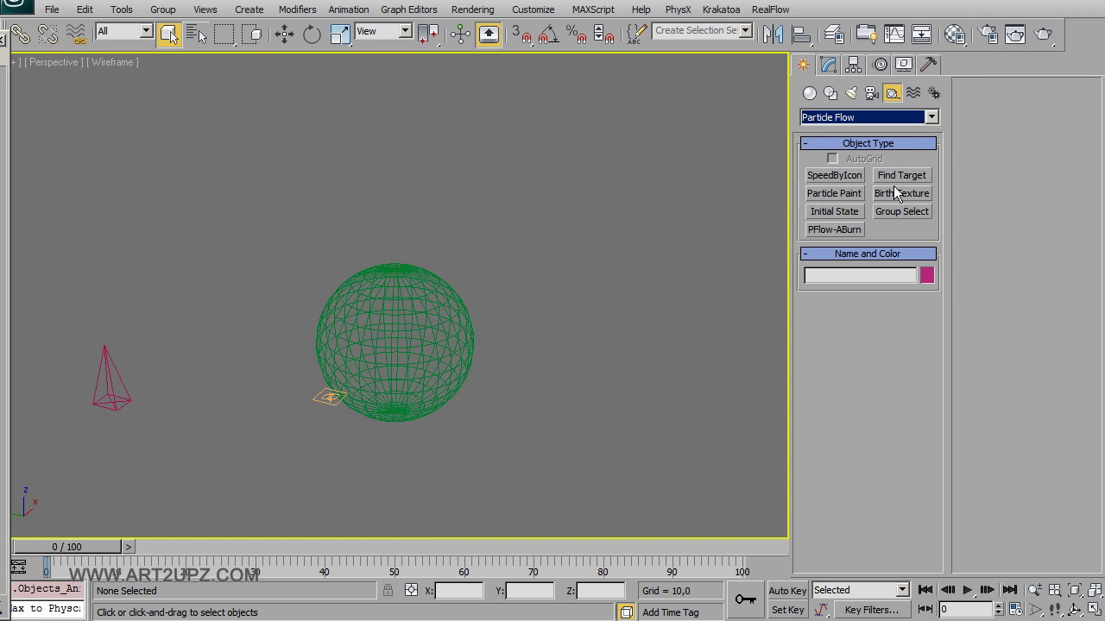
{"action": "left_click", "coordinate": [835, 195]}
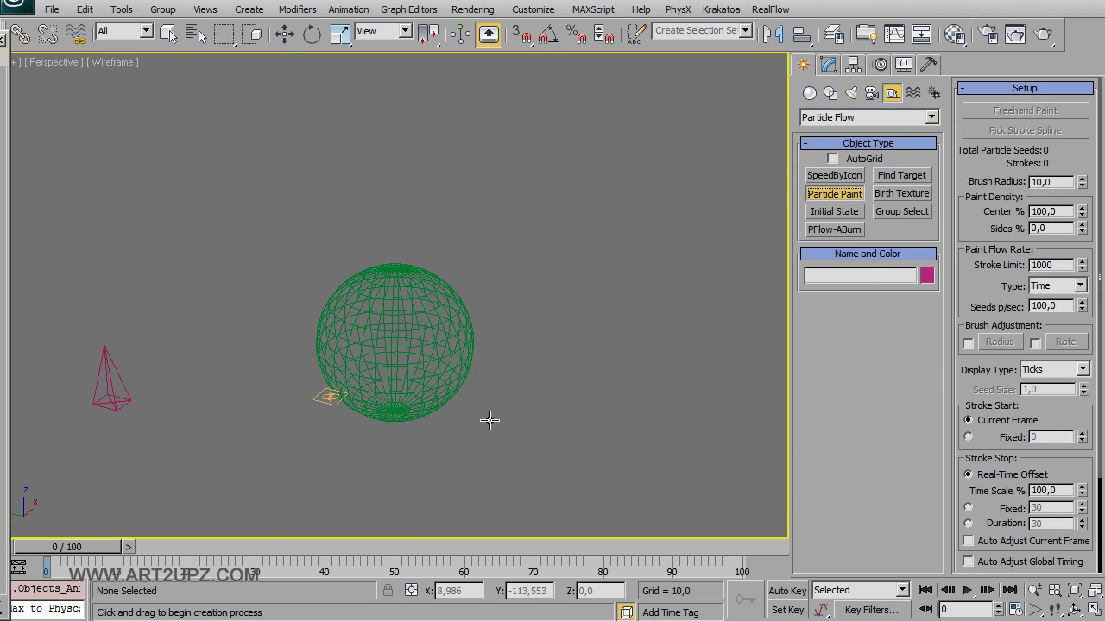
{"action": "left_click_drag", "start_coordinate": [454, 455], "coordinate": [552, 431]}
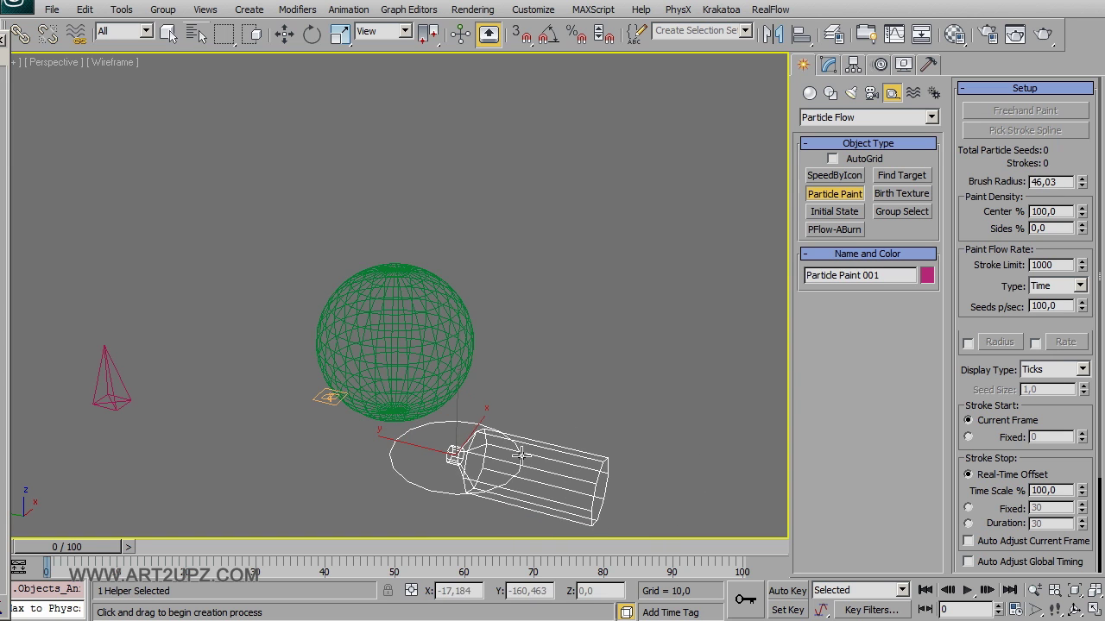
{"action": "right_click", "coordinate": [551, 432]}
{"action": "mouse_move", "coordinate": [551, 432]}
{"action": "middle_mouse_down"}
{"action": "mouse_move", "coordinate": [565, 300]}
{"action": "mouse_move", "coordinate": [559, 359]}
{"action": "middle_mouse_up"}
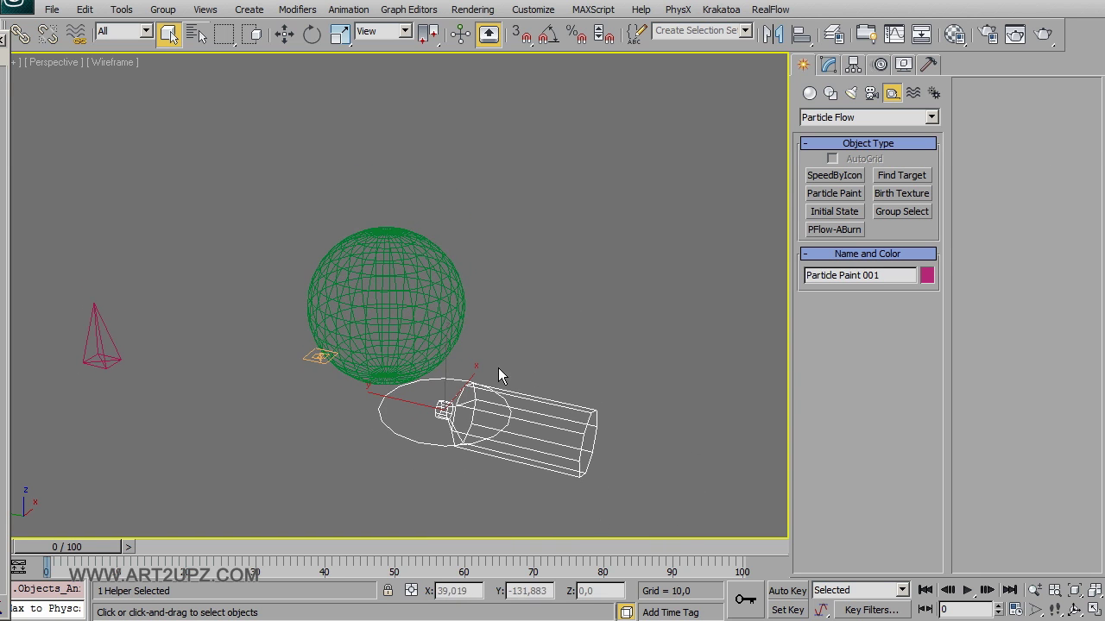
Turn on Freehand Paint for Particle Paint 001 and show all four viewports
{"action": "left_click", "coordinate": [827, 65]}
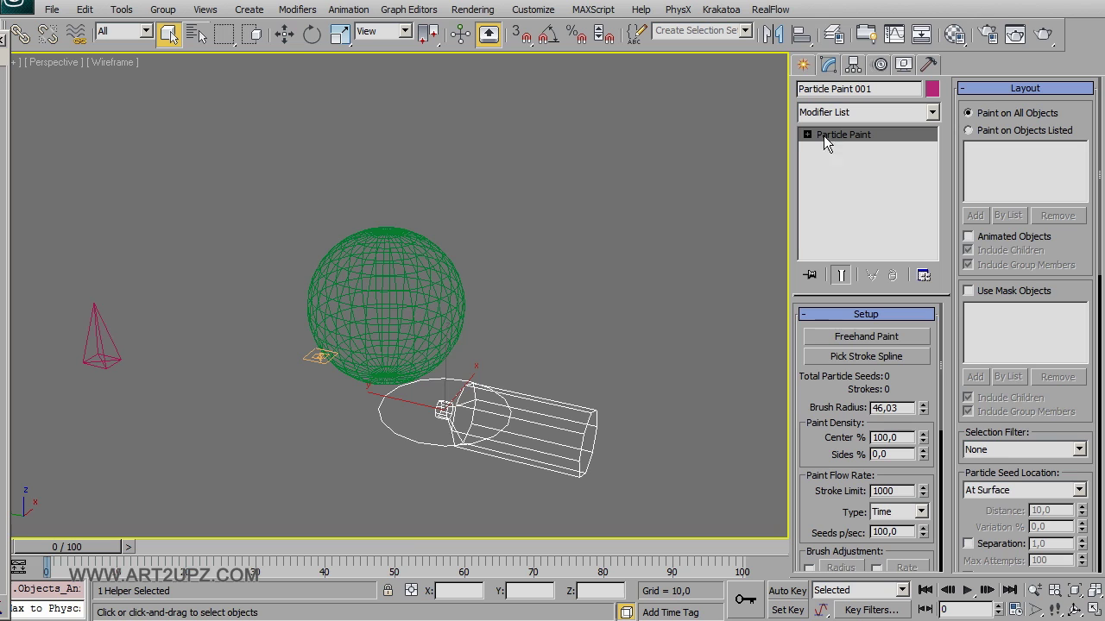
{"action": "left_click", "coordinate": [866, 336]}
{"action": "right_click", "coordinate": [297, 314]}
{"action": "left_click", "coordinate": [860, 338]}
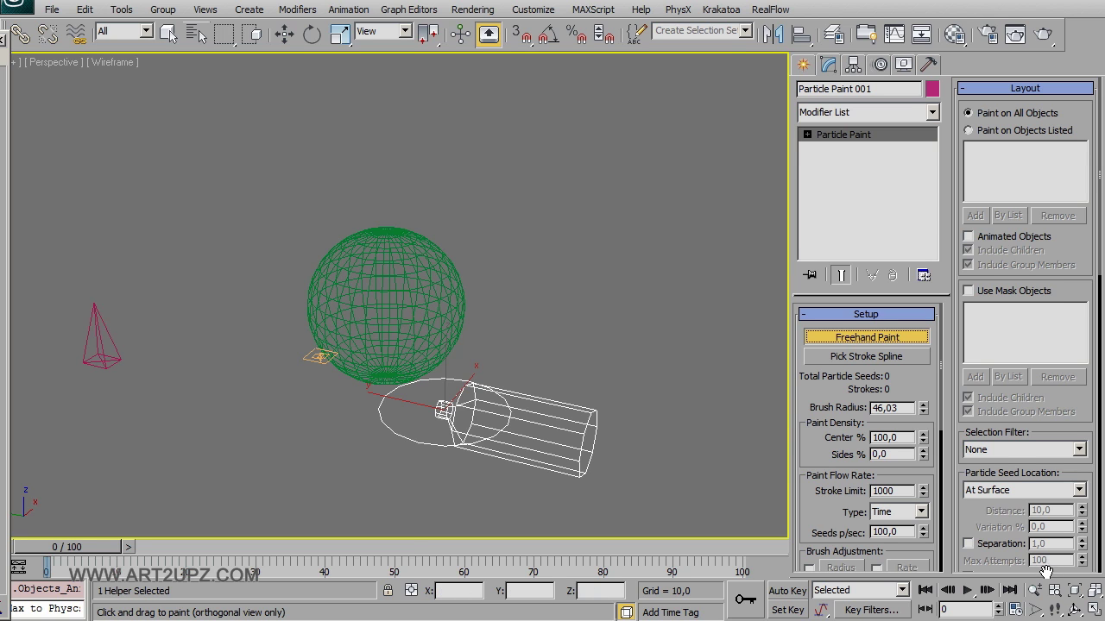
{"action": "left_click", "coordinate": [1076, 589]}
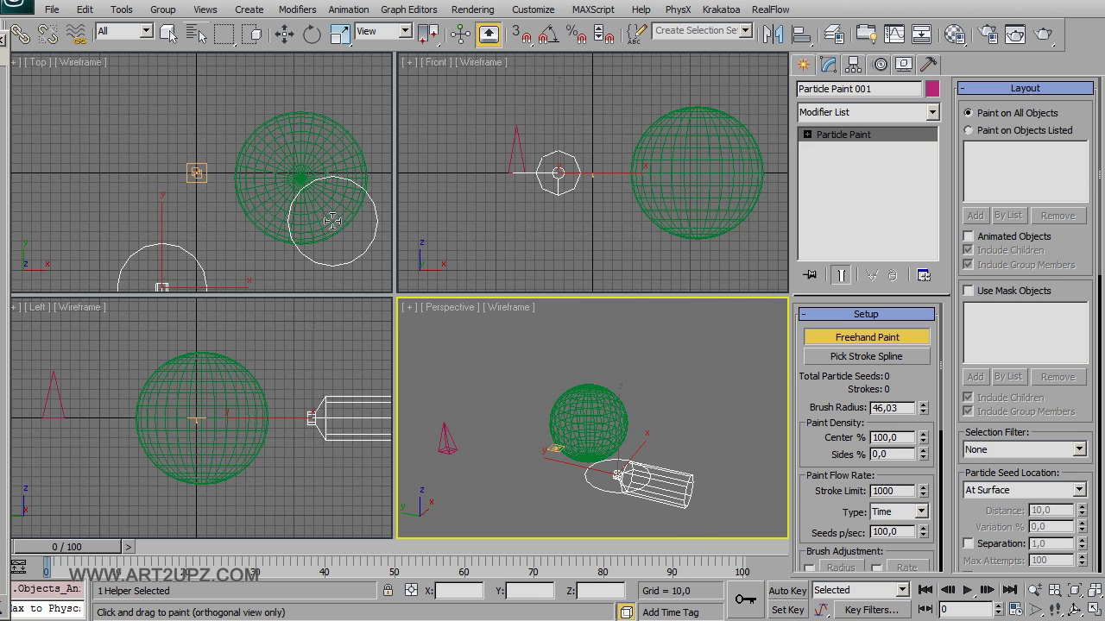
Reduce the brush radius to about 28 and paint two seed strokes across the sphere
{"action": "scroll", "coordinate": [332, 222], "scroll_direction": "down", "scroll_amount": 2}
{"action": "middle_click_drag", "start_coordinate": [141, 173], "coordinate": [98, 197]}
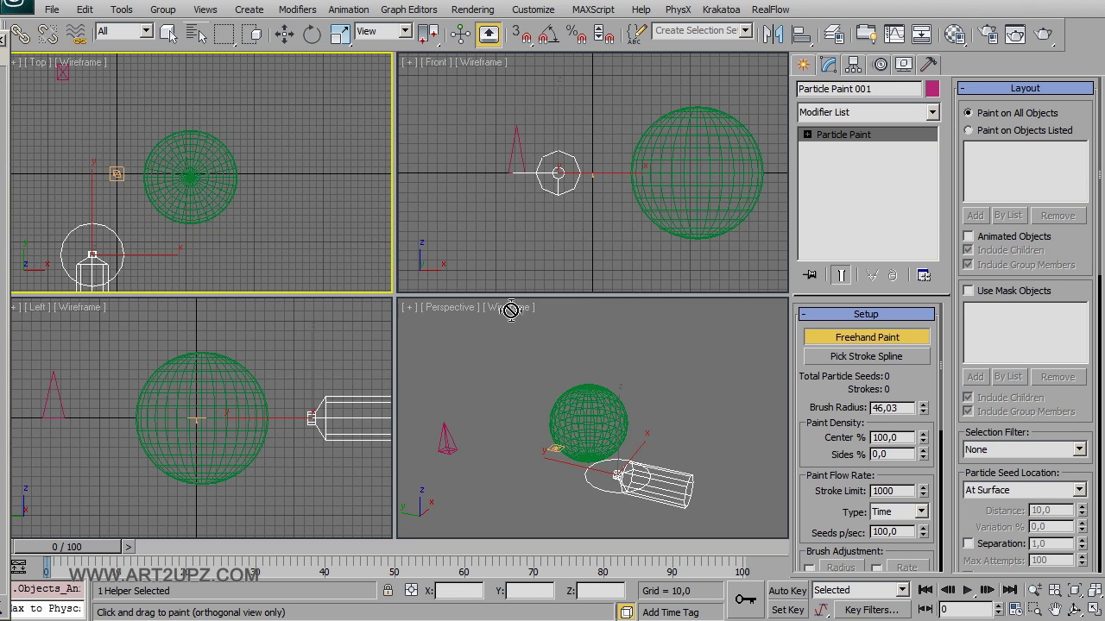
{"action": "scroll", "coordinate": [225, 401], "scroll_direction": "down", "scroll_amount": 2}
{"action": "middle_click_drag", "start_coordinate": [222, 409], "coordinate": [186, 421]}
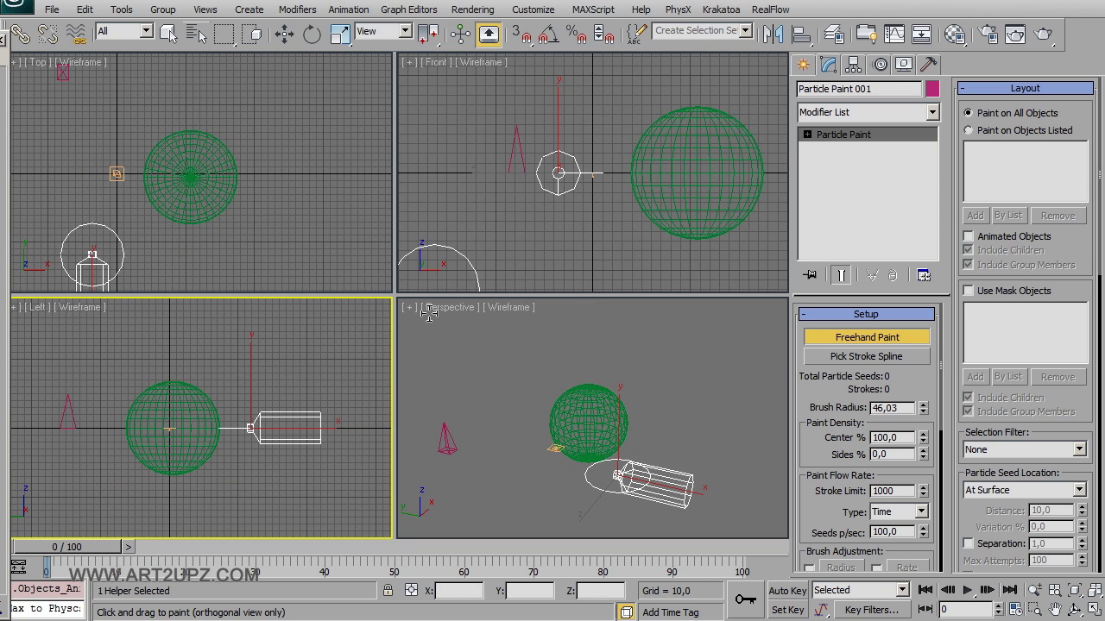
{"action": "left_click_drag", "start_coordinate": [928, 409], "coordinate": [932, 445]}
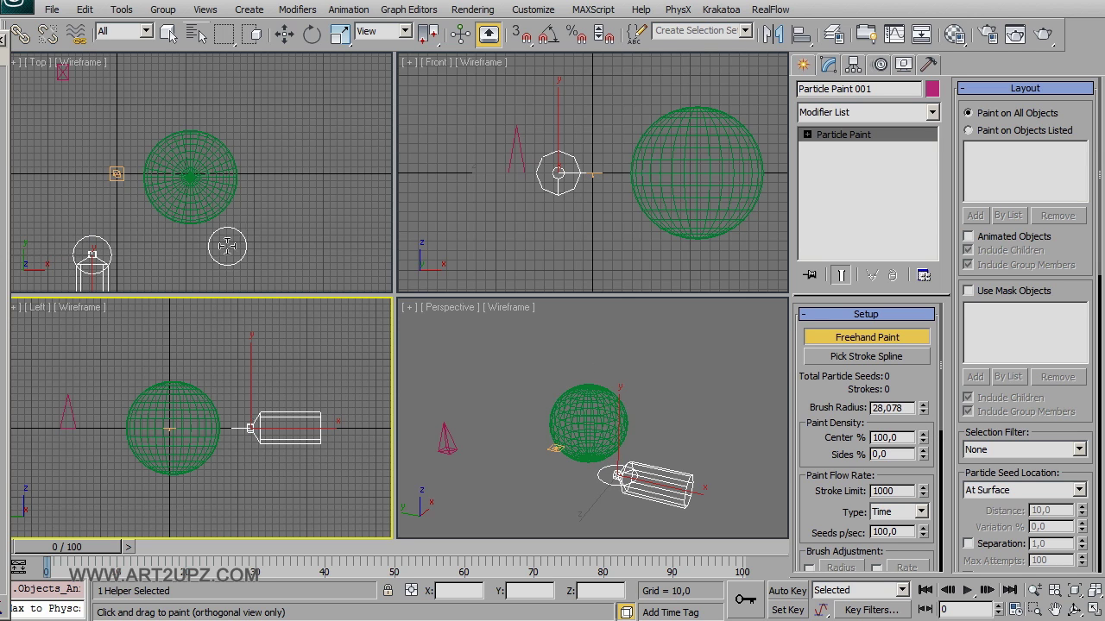
{"action": "middle_click_drag", "start_coordinate": [264, 215], "coordinate": [286, 226]}
{"action": "left_click_drag", "start_coordinate": [264, 137], "coordinate": [183, 231]}
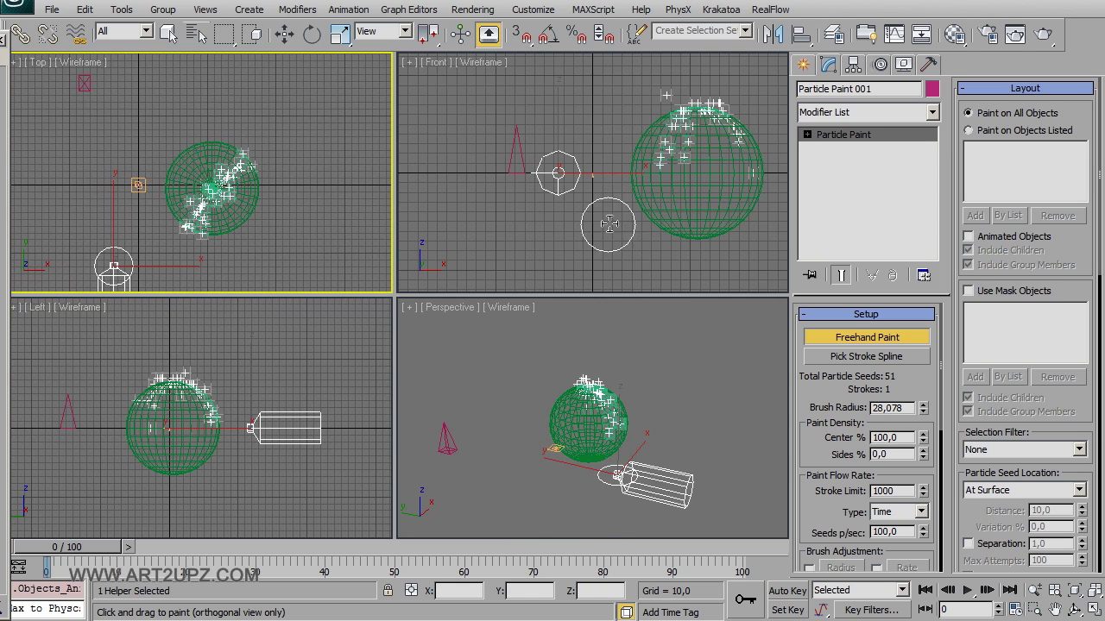
{"action": "left_click_drag", "start_coordinate": [758, 174], "coordinate": [622, 178]}
Shrink the brush radius to about 4 and paint three more strokes, totalling 520 seeds
{"action": "scroll", "coordinate": [259, 388], "scroll_direction": "up", "scroll_amount": 8}
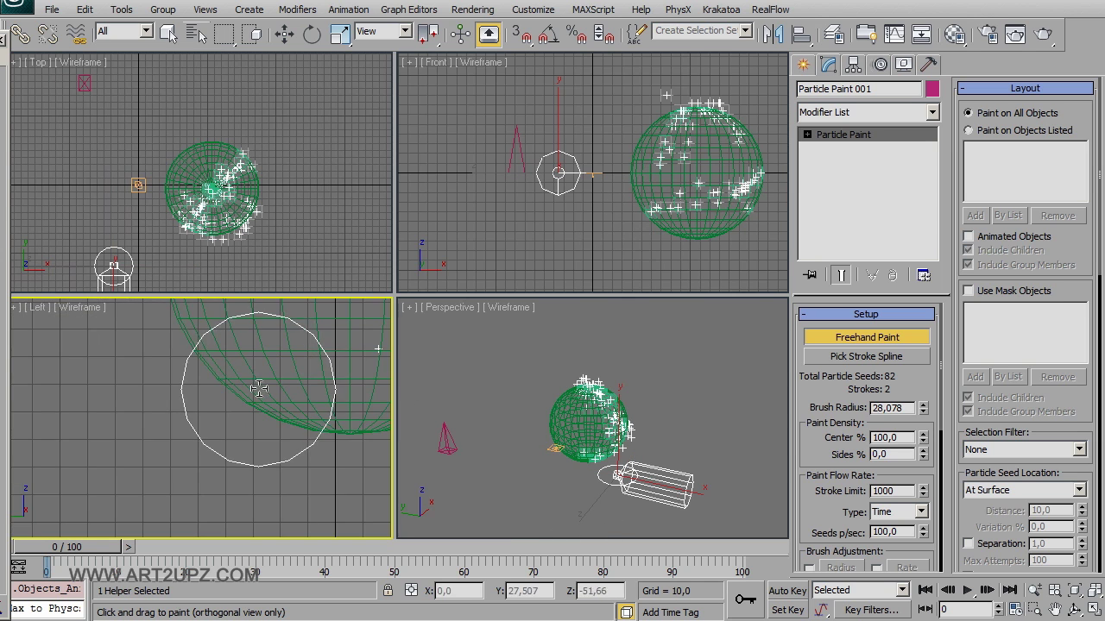
{"action": "middle_click_drag", "start_coordinate": [259, 388], "coordinate": [160, 444]}
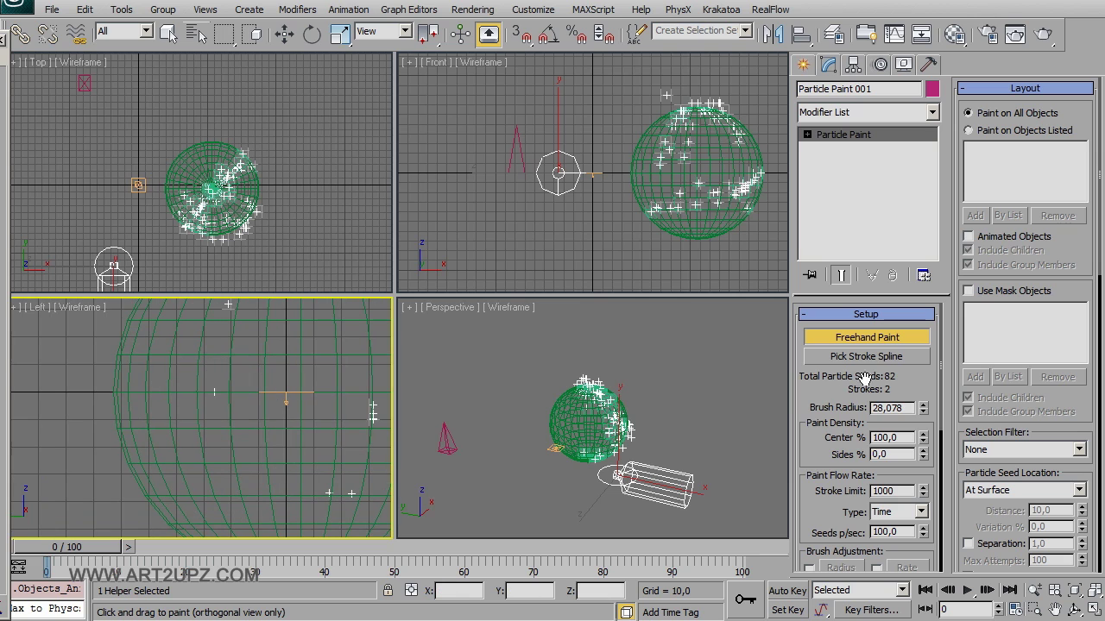
{"action": "left_click_drag", "start_coordinate": [922, 415], "coordinate": [925, 475]}
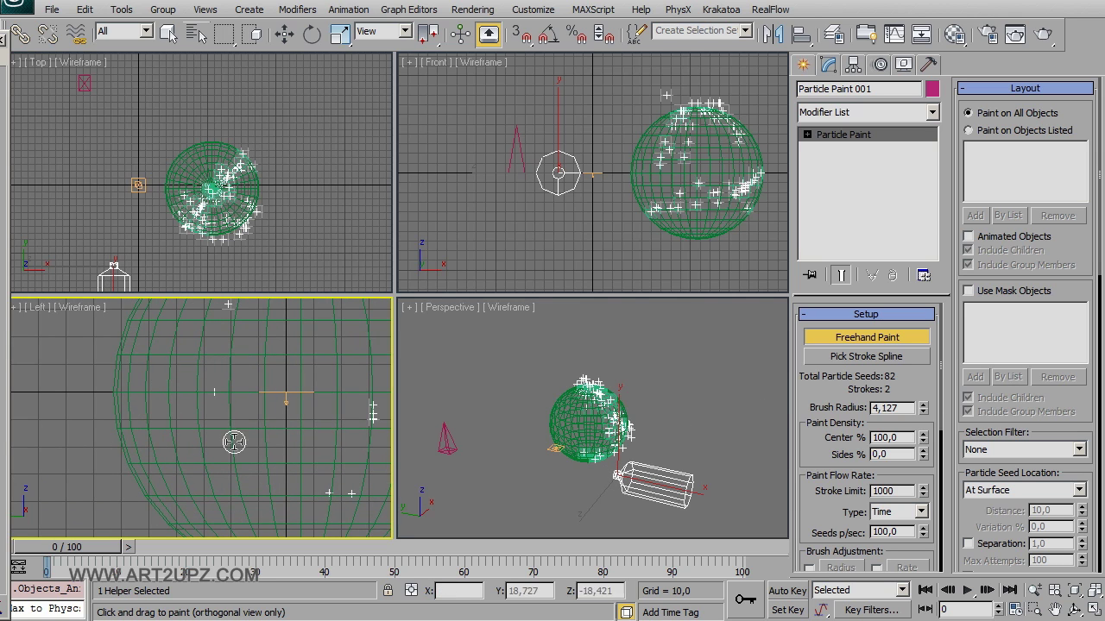
{"action": "mouse_move", "coordinate": [165, 496]}
{"action": "left_mouse_down"}
{"action": "mouse_move", "coordinate": [128, 416]}
{"action": "mouse_move", "coordinate": [129, 430]}
{"action": "left_mouse_up"}
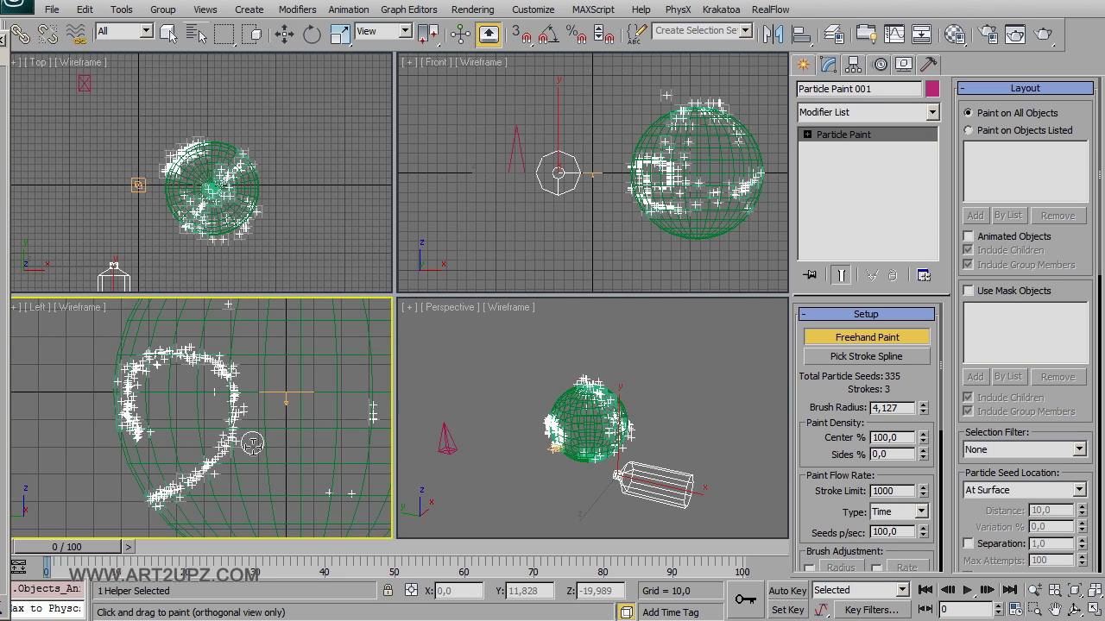
{"action": "left_click_drag", "start_coordinate": [254, 378], "coordinate": [378, 312]}
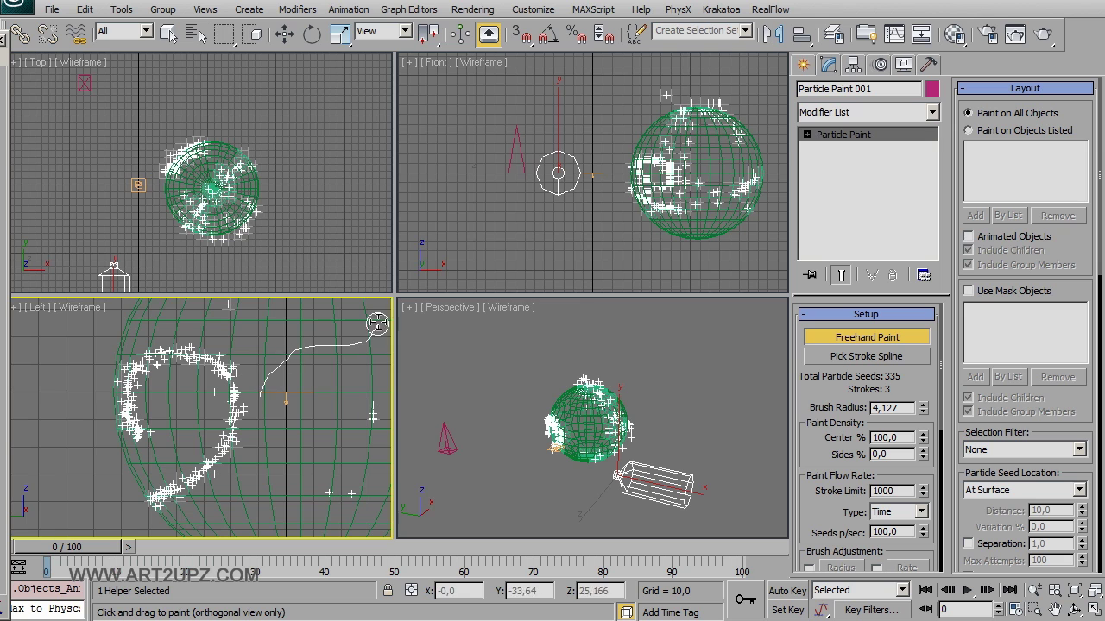
{"action": "middle_click_drag", "start_coordinate": [300, 479], "coordinate": [209, 390]}
{"action": "left_click_drag", "start_coordinate": [157, 472], "coordinate": [312, 480]}
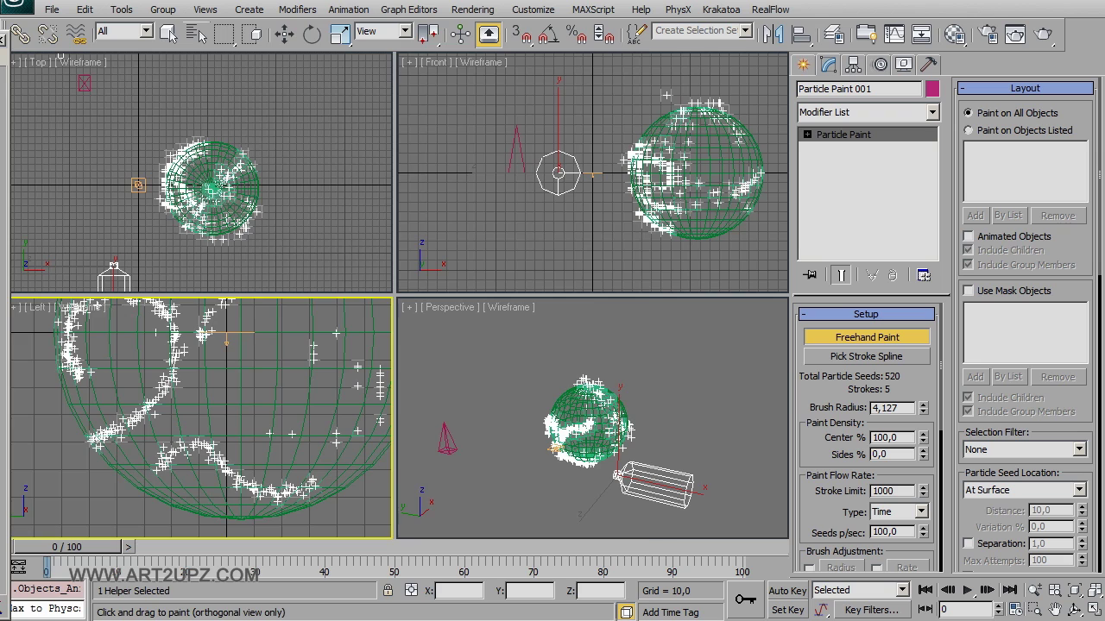
Insert a Shape Instance operator into Event 001 in Particle View
{"action": "key", "text": "6"}
{"action": "right_click", "coordinate": [262, 429]}
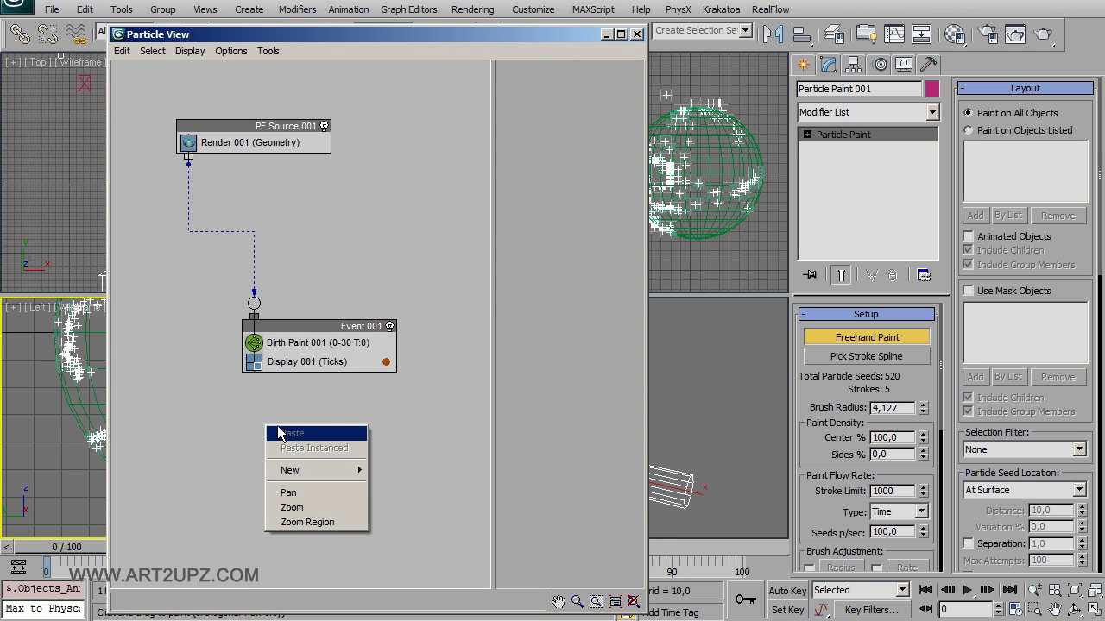
{"action": "left_click_drag", "start_coordinate": [342, 327], "coordinate": [258, 300]}
{"action": "right_click", "coordinate": [299, 321]}
{"action": "mouse_move", "coordinate": [337, 328]}
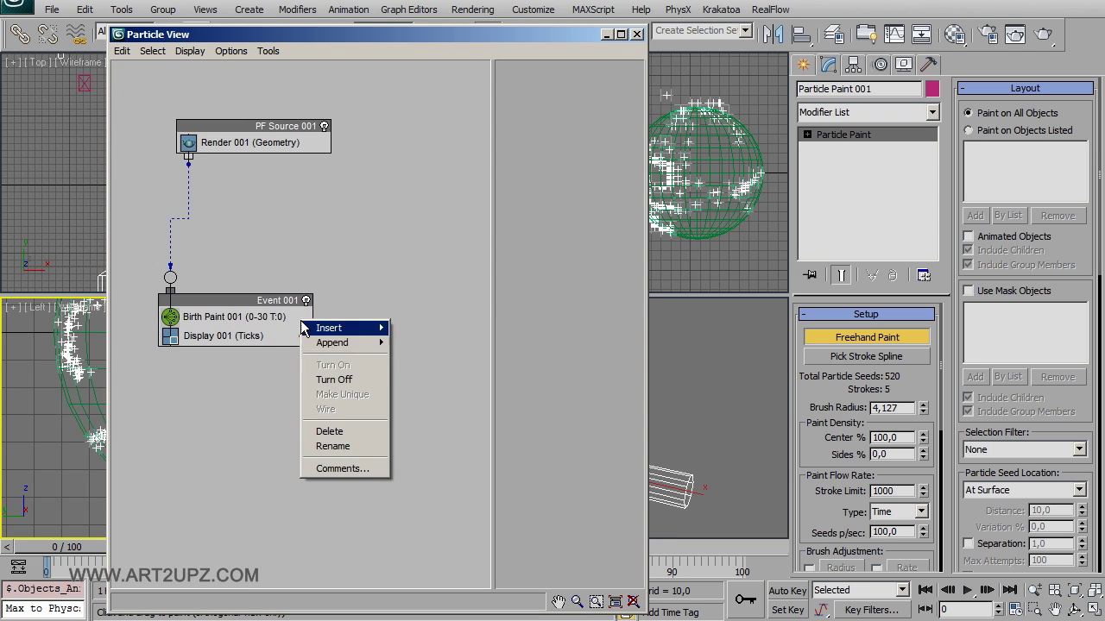
{"action": "mouse_move", "coordinate": [429, 328]}
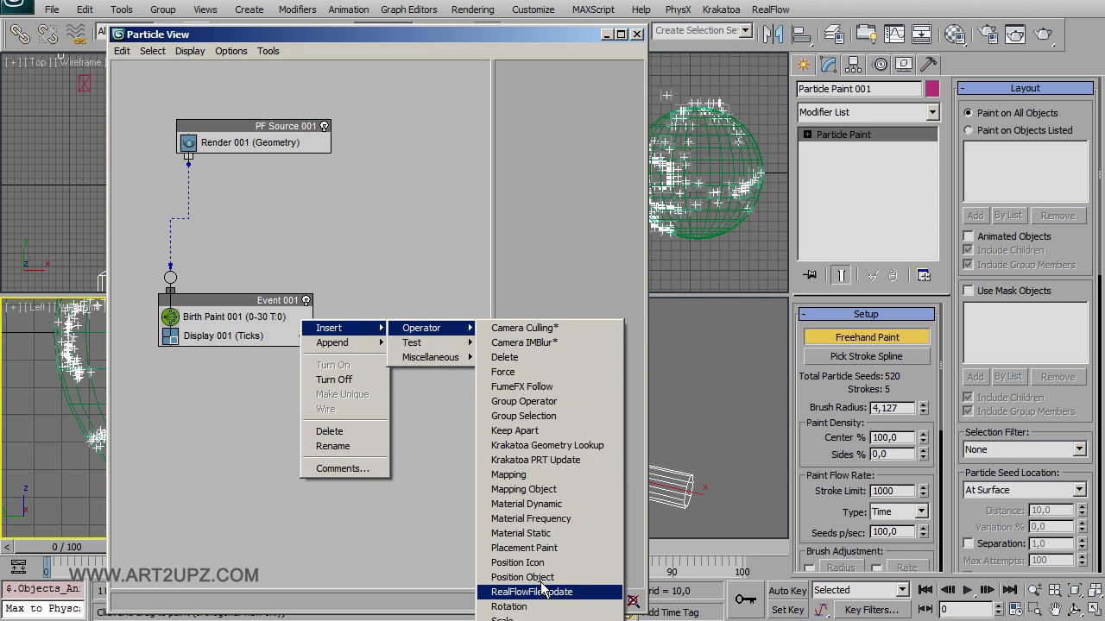
{"action": "left_click", "coordinate": [522, 620]}
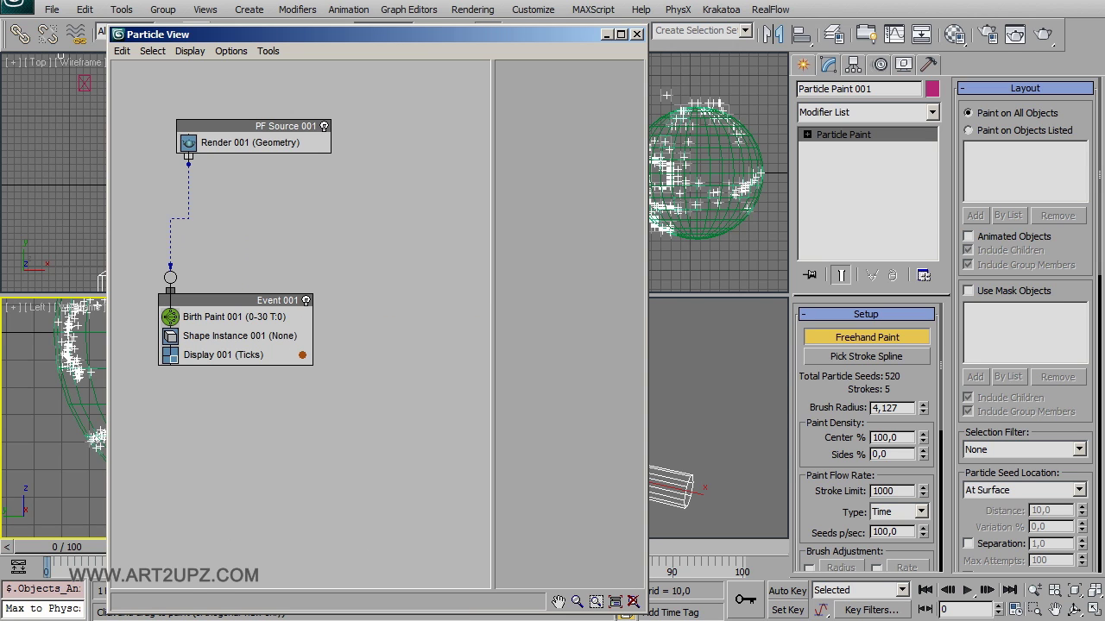
Insert a Scale operator into Event 001 and begin picking the Shape Instance object
{"action": "right_click", "coordinate": [298, 324]}
{"action": "mouse_move", "coordinate": [423, 331]}
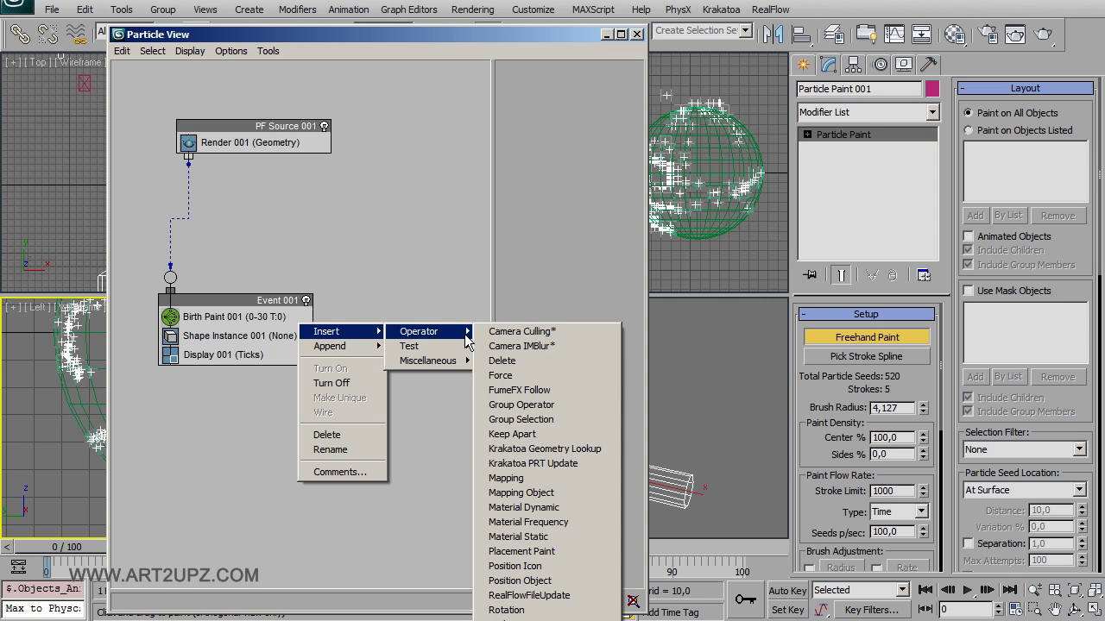
{"action": "left_click", "coordinate": [527, 620]}
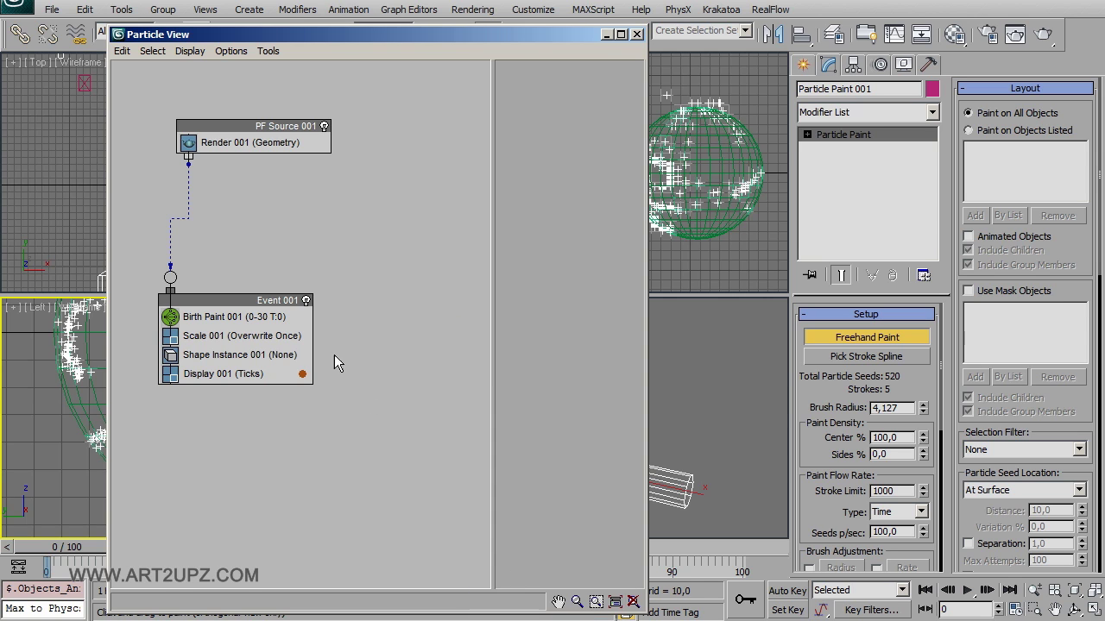
{"action": "left_click", "coordinate": [256, 347]}
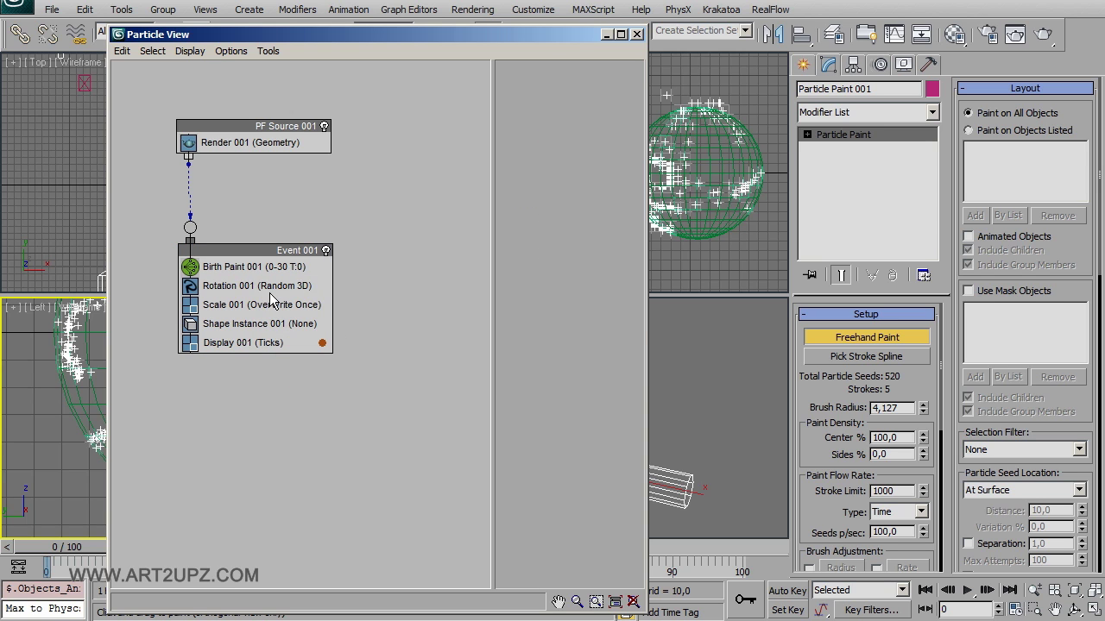
{"action": "left_click", "coordinate": [271, 302]}
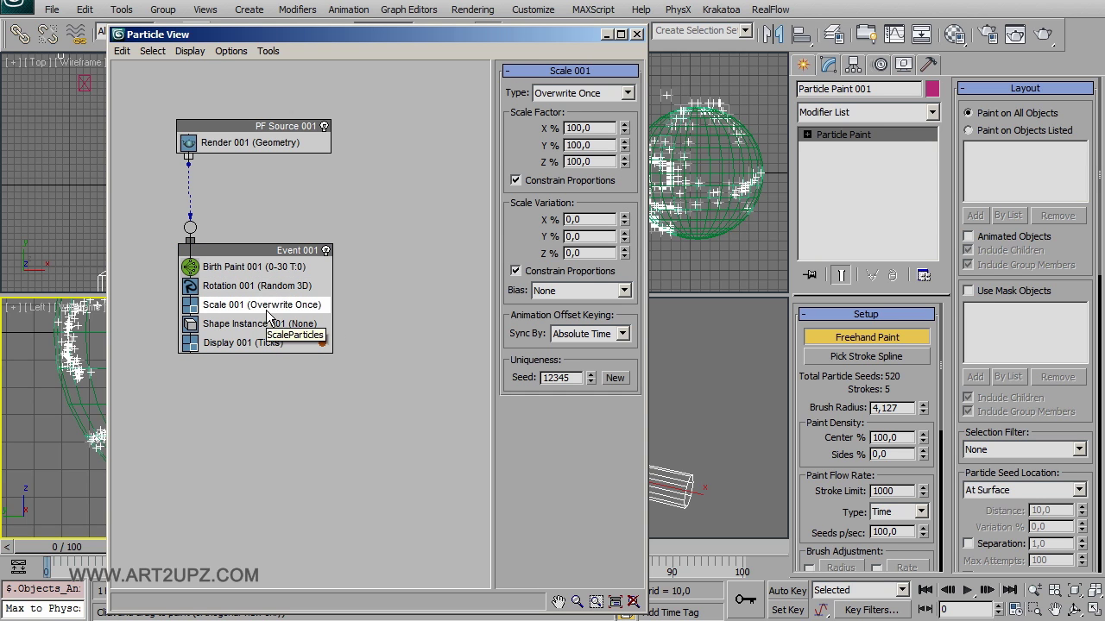
{"action": "left_click", "coordinate": [253, 327]}
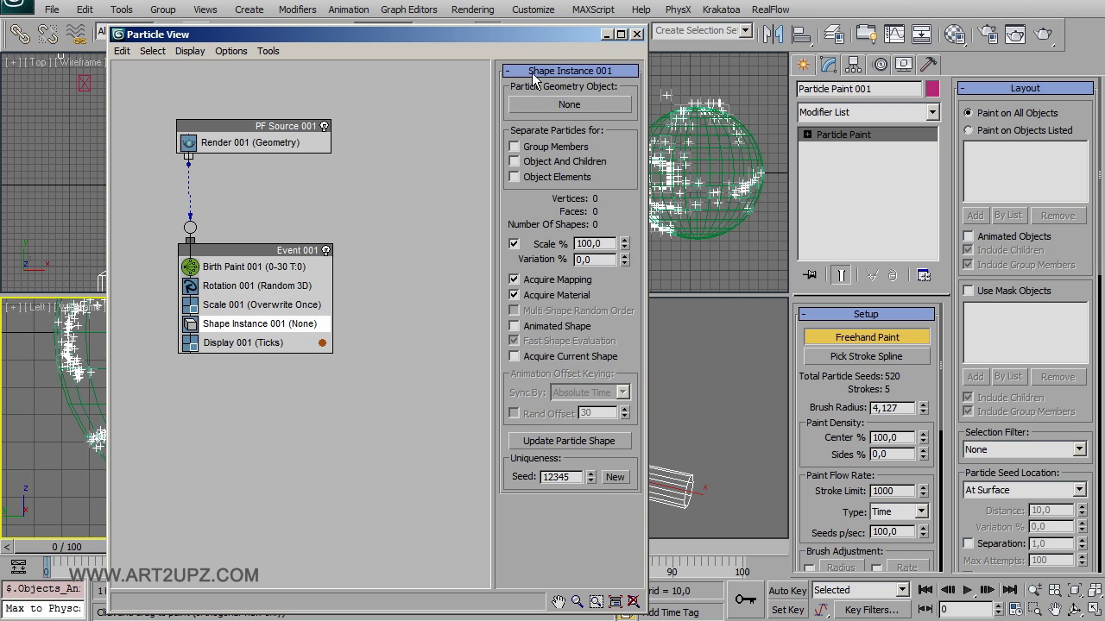
{"action": "left_click", "coordinate": [569, 104]}
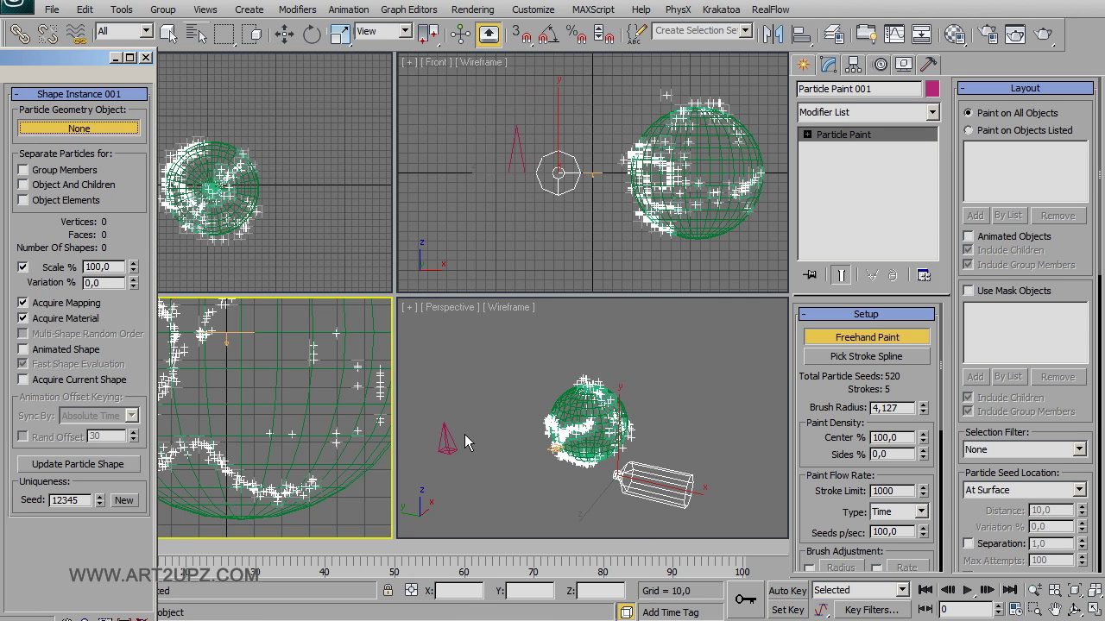
Use Pyramid001 as particle shape, set Emit Stop to 0 and Display Type to Geometry
{"action": "left_click", "coordinate": [446, 439]}
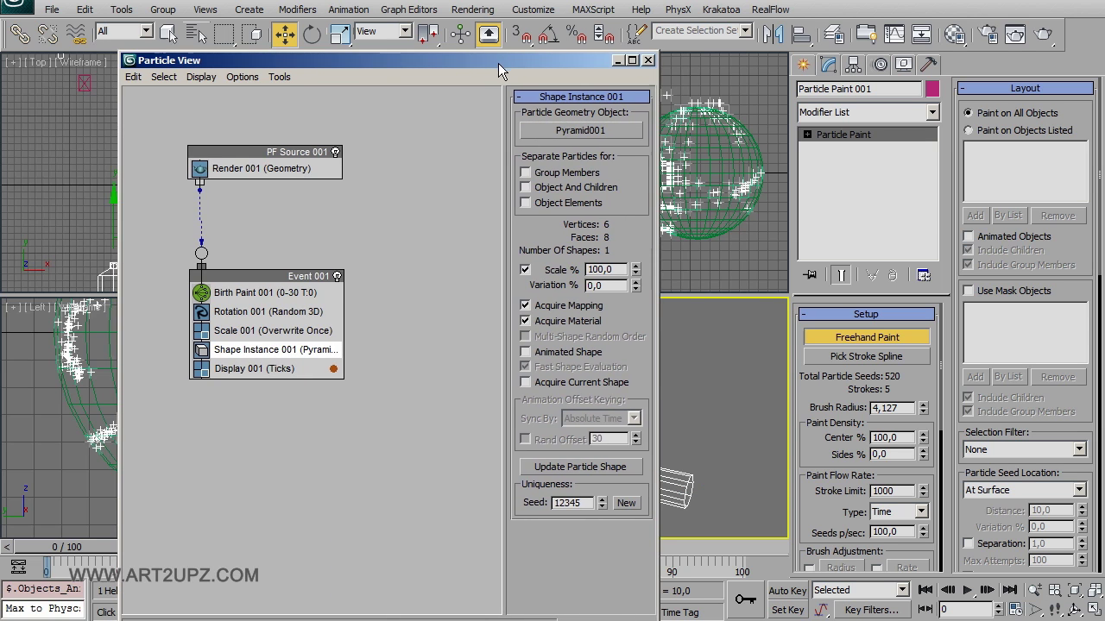
{"action": "left_click", "coordinate": [285, 292]}
{"action": "right_click", "coordinate": [639, 206]}
{"action": "left_click", "coordinate": [280, 366]}
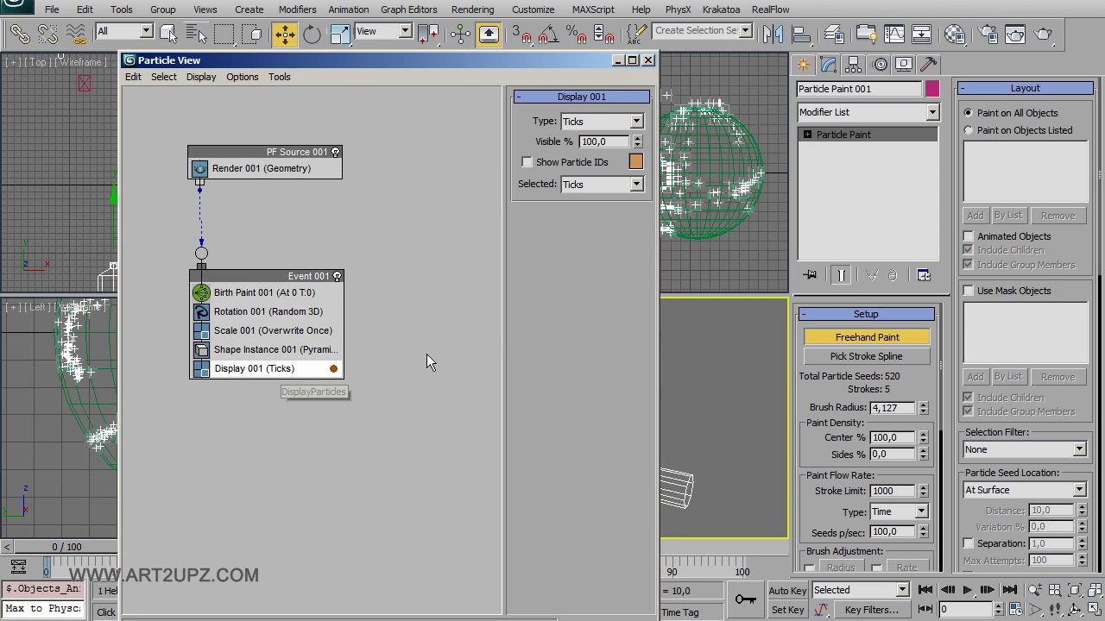
{"action": "left_click", "coordinate": [604, 121]}
{"action": "left_click", "coordinate": [593, 205]}
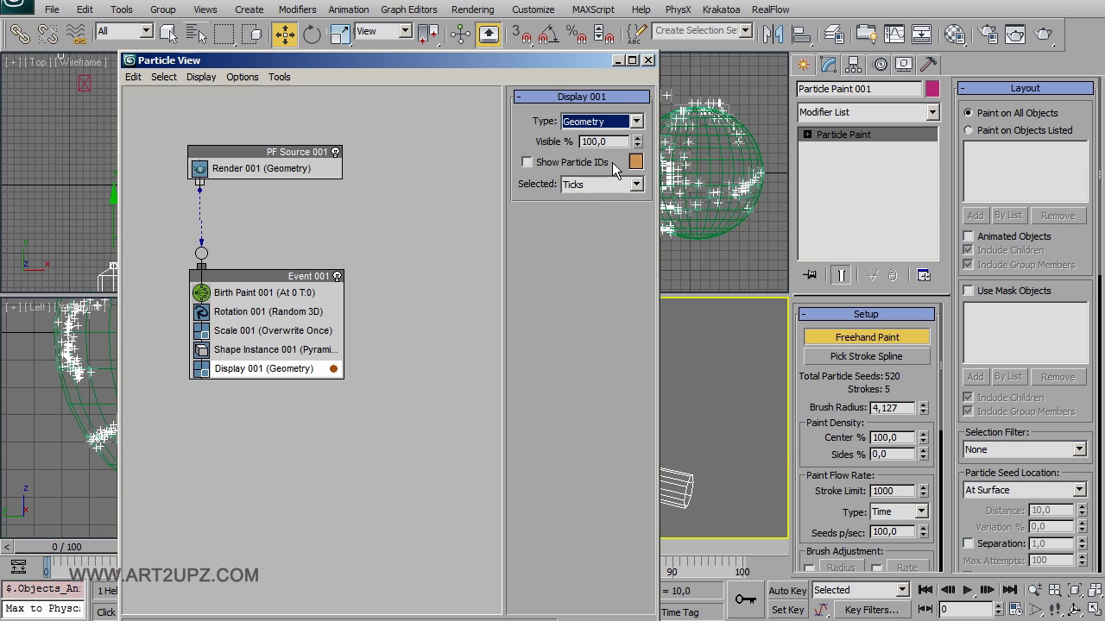
Pick Particle Paint 001 as the Birth Paint helper
{"action": "left_click_drag", "start_coordinate": [604, 62], "coordinate": [170, 64]}
{"action": "left_click", "coordinate": [701, 132]}
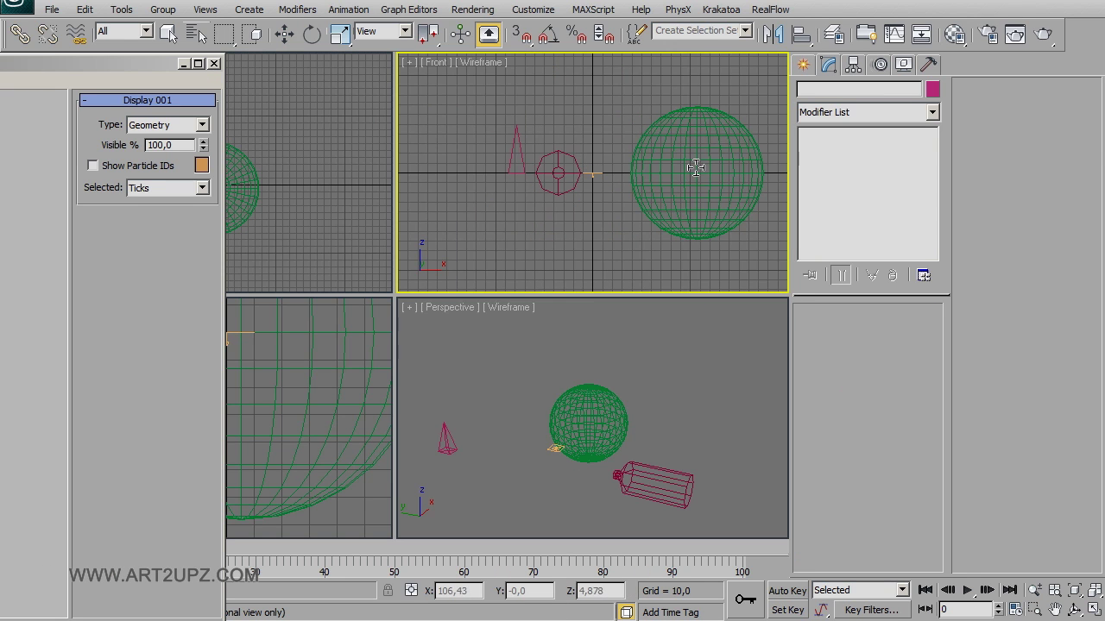
{"action": "left_click", "coordinate": [3, 173]}
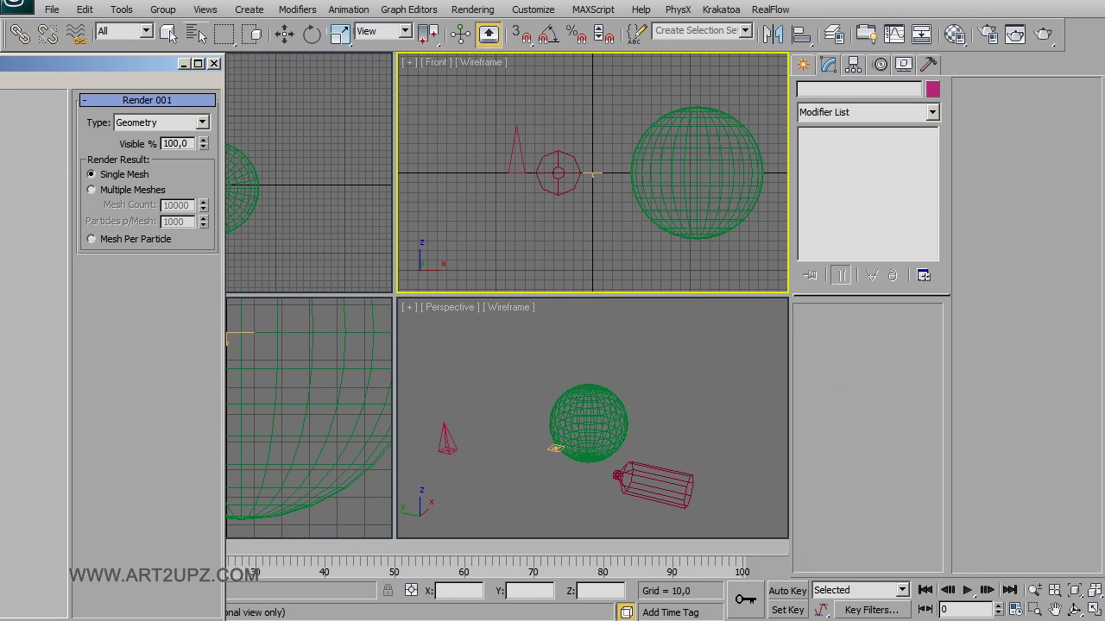
{"action": "left_click", "coordinate": [3, 216]}
{"action": "left_click", "coordinate": [143, 135]}
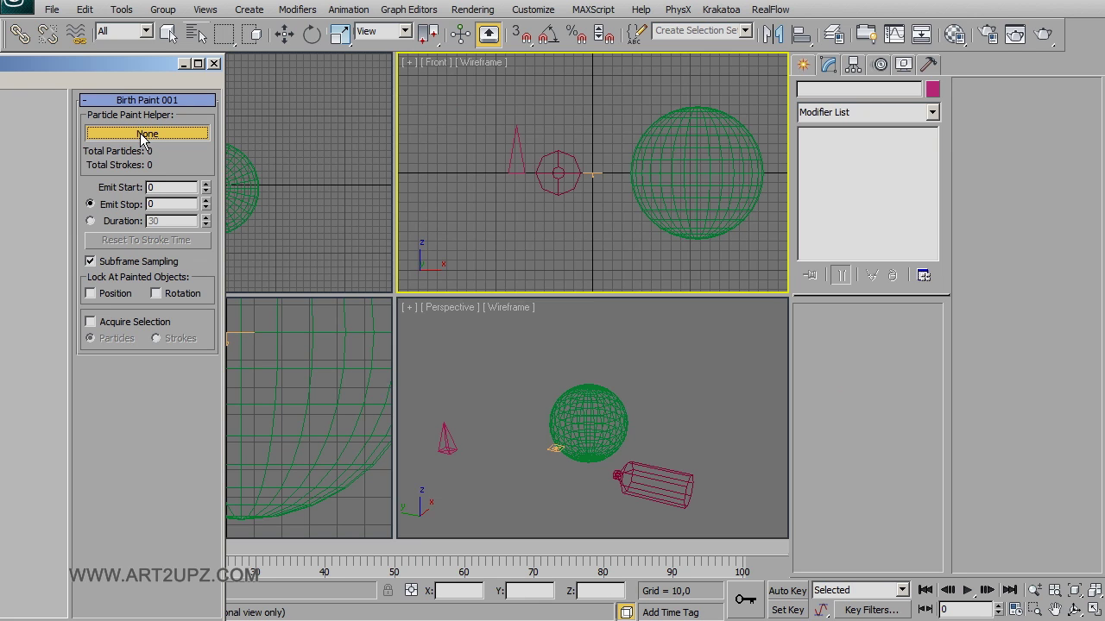
{"action": "left_click", "coordinate": [643, 476]}
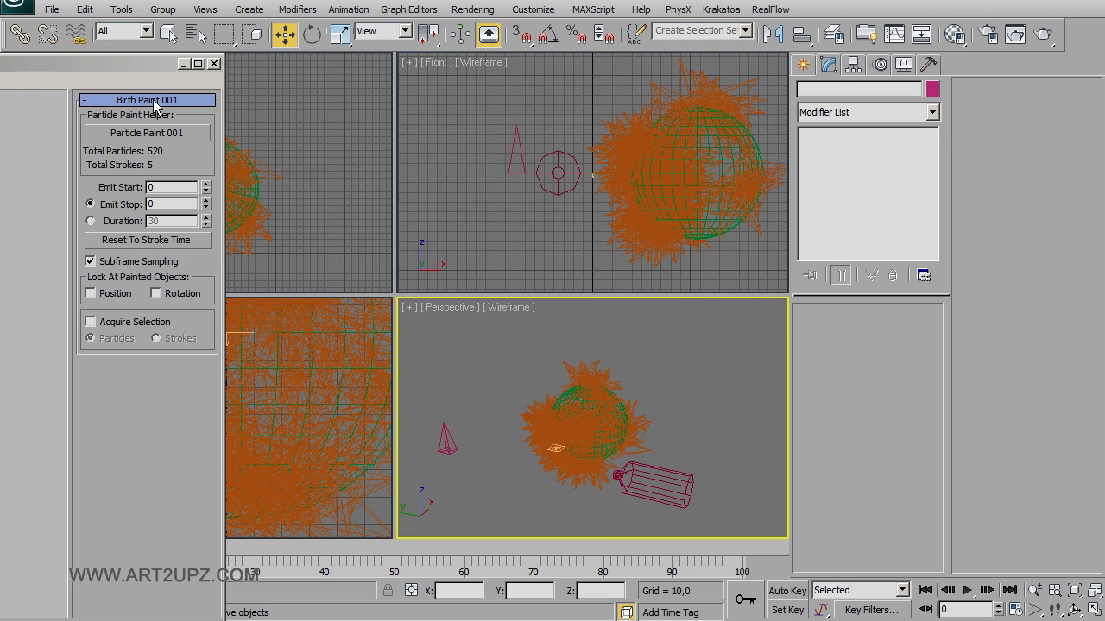
Maximize Perspective, orbit around the spiky pyramid-covered sphere, then restore Particle View on the right
{"action": "left_click_drag", "start_coordinate": [132, 63], "coordinate": [517, 55]}
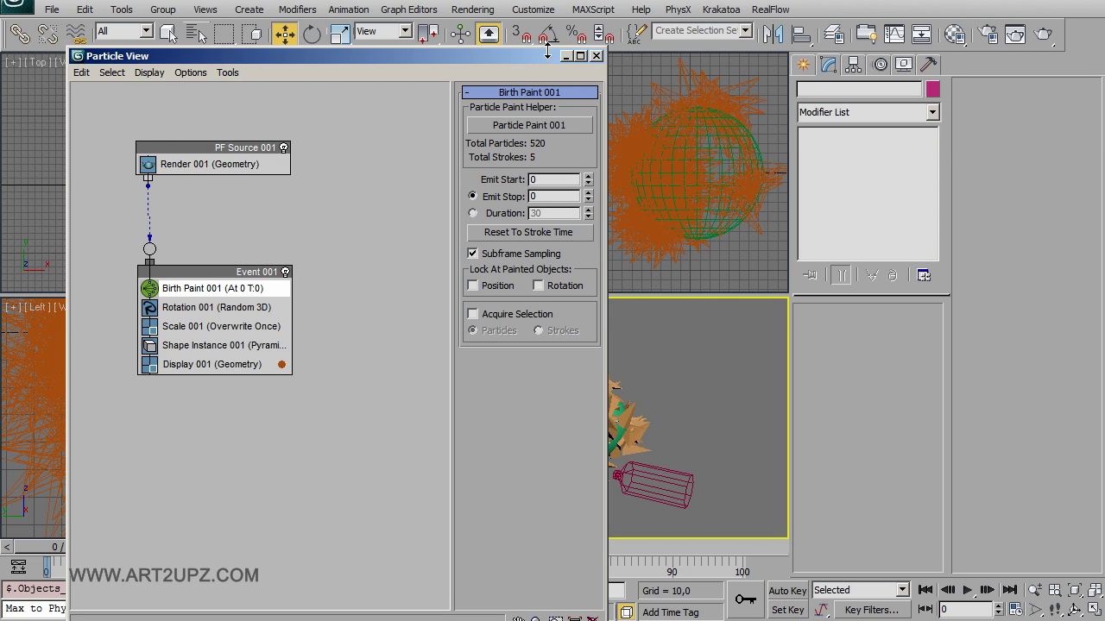
{"action": "left_click_drag", "start_coordinate": [547, 56], "coordinate": [171, 55]}
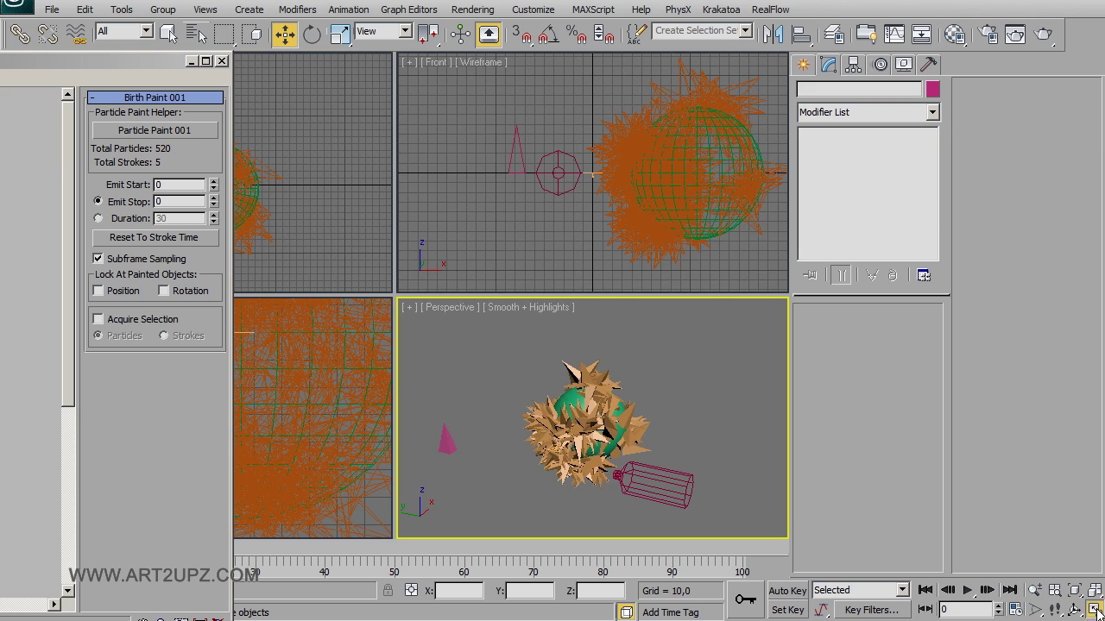
{"action": "left_click", "coordinate": [1094, 610]}
{"action": "mouse_move", "coordinate": [552, 346]}
{"action": "middle_mouse_down", "text": "alt"}
{"action": "mouse_move", "coordinate": [609, 296]}
{"action": "mouse_move", "coordinate": [712, 345]}
{"action": "mouse_move", "coordinate": [382, 352]}
{"action": "middle_mouse_up", "text": "alt"}
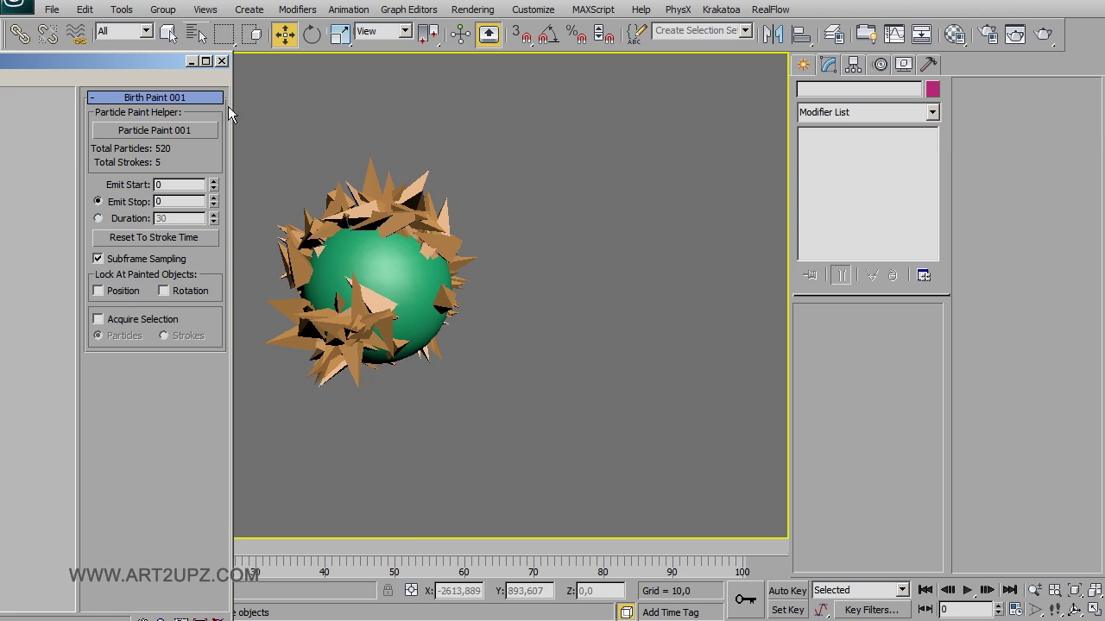
{"action": "scroll", "coordinate": [469, 318], "scroll_direction": "up", "scroll_amount": 3}
{"action": "mouse_move", "coordinate": [389, 313]}
{"action": "middle_mouse_down", "text": "alt"}
{"action": "mouse_move", "coordinate": [546, 296]}
{"action": "mouse_move", "coordinate": [365, 323]}
{"action": "mouse_move", "coordinate": [501, 298]}
{"action": "mouse_move", "coordinate": [506, 311]}
{"action": "mouse_move", "coordinate": [489, 285]}
{"action": "mouse_move", "coordinate": [345, 284]}
{"action": "middle_mouse_up", "text": "alt"}
{"action": "double_click", "coordinate": [95, 62]}
{"action": "left_click_drag", "start_coordinate": [851, 51], "coordinate": [919, 33]}
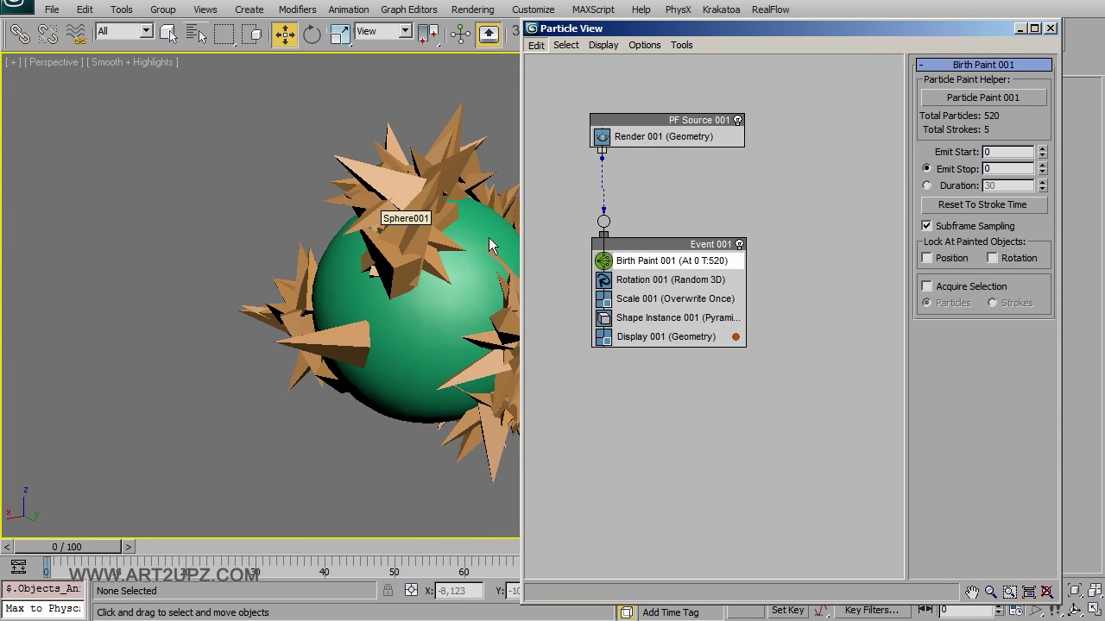
Try Random Horizontal and World Space orientations in Rotation 001, then keep Random 3D
{"action": "mouse_move", "coordinate": [443, 229]}
{"action": "middle_mouse_down", "text": "alt"}
{"action": "mouse_move", "coordinate": [466, 217]}
{"action": "mouse_move", "coordinate": [288, 222]}
{"action": "middle_mouse_up", "text": "alt"}
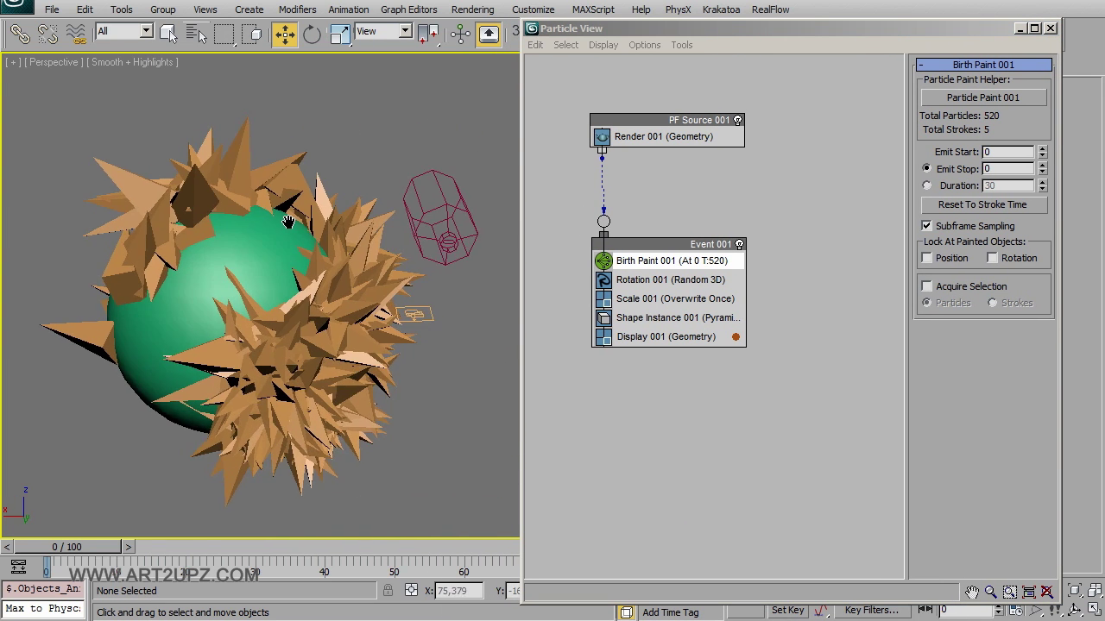
{"action": "left_click", "coordinate": [688, 287]}
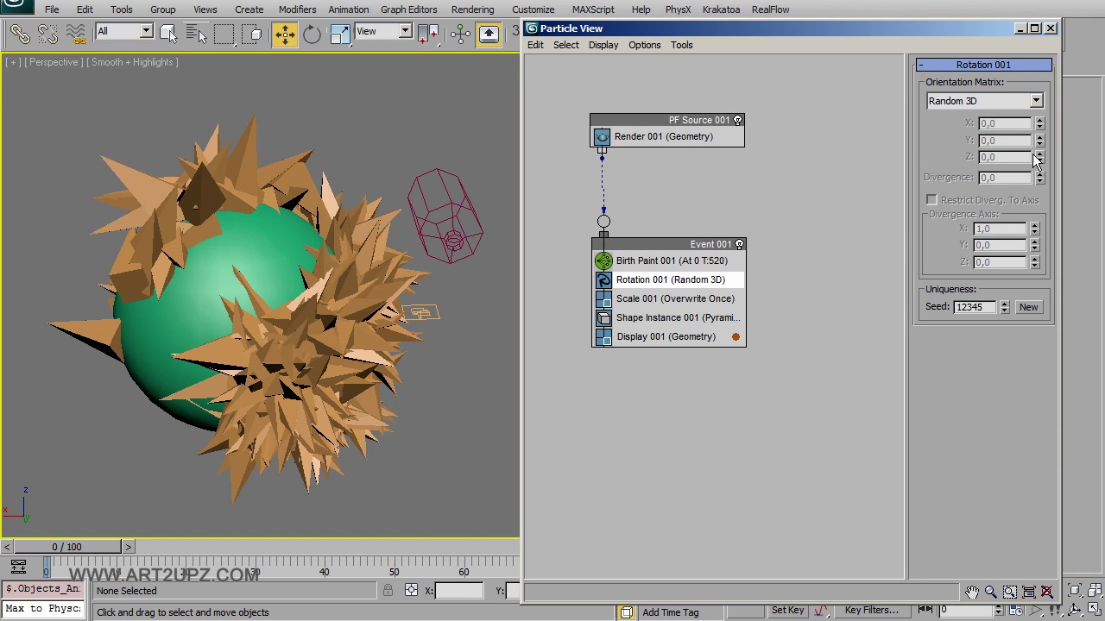
{"action": "left_click", "coordinate": [1034, 101]}
{"action": "left_click", "coordinate": [1025, 127]}
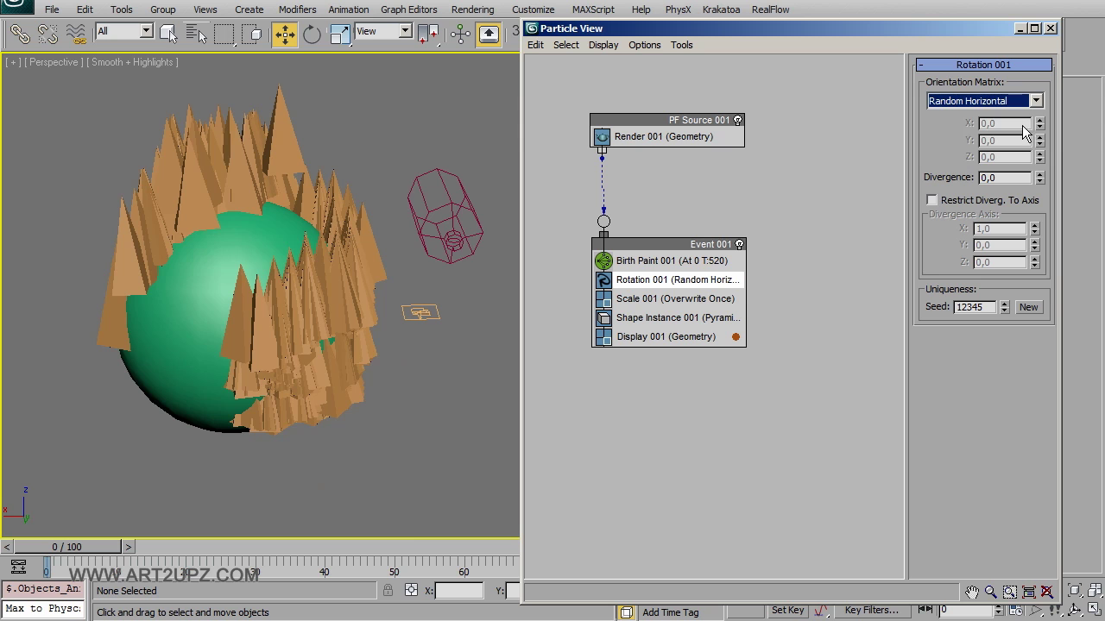
{"action": "left_click", "coordinate": [1032, 101]}
{"action": "left_click", "coordinate": [1016, 138]}
{"action": "left_click", "coordinate": [1007, 100]}
{"action": "left_click", "coordinate": [1007, 117]}
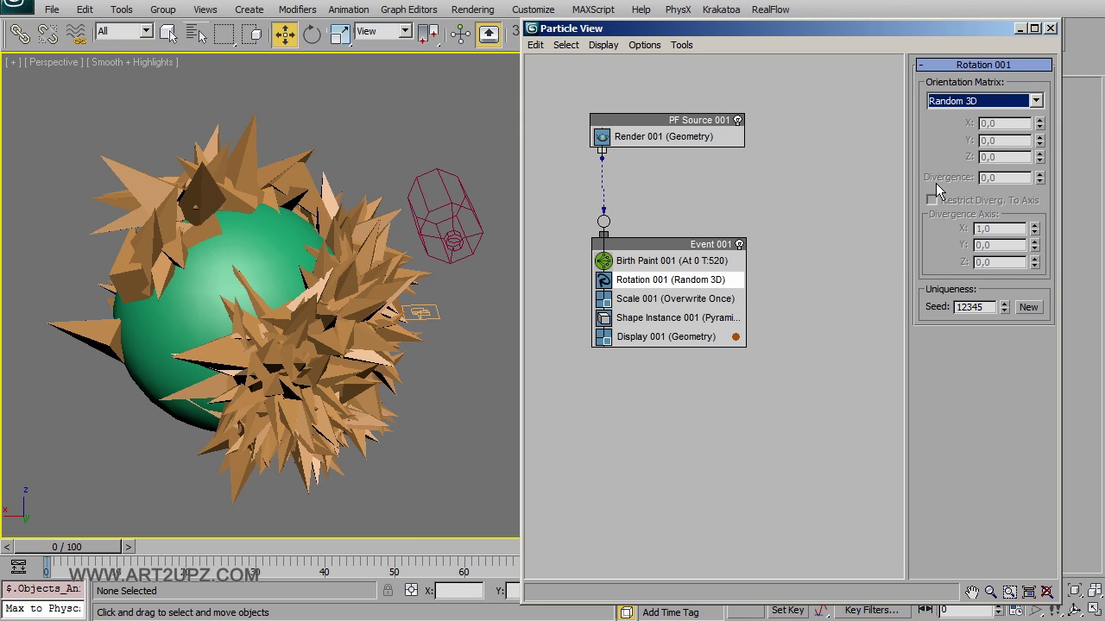
{"action": "scroll", "coordinate": [982, 103], "scroll_direction": "down", "scroll_amount": 1}
{"action": "left_click", "coordinate": [984, 101]}
{"action": "left_click", "coordinate": [993, 117]}
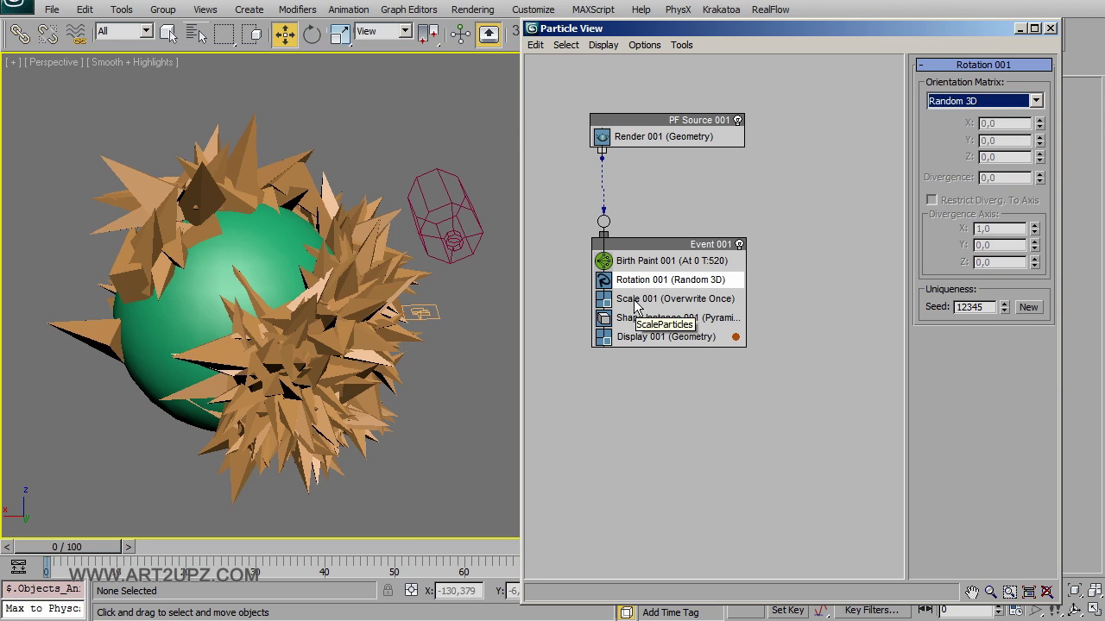
Unlink Scale 001 axes and set scale factors X 50, Y 100 with 25% variation
{"action": "left_click", "coordinate": [664, 299]}
{"action": "double_click", "coordinate": [1014, 121]}
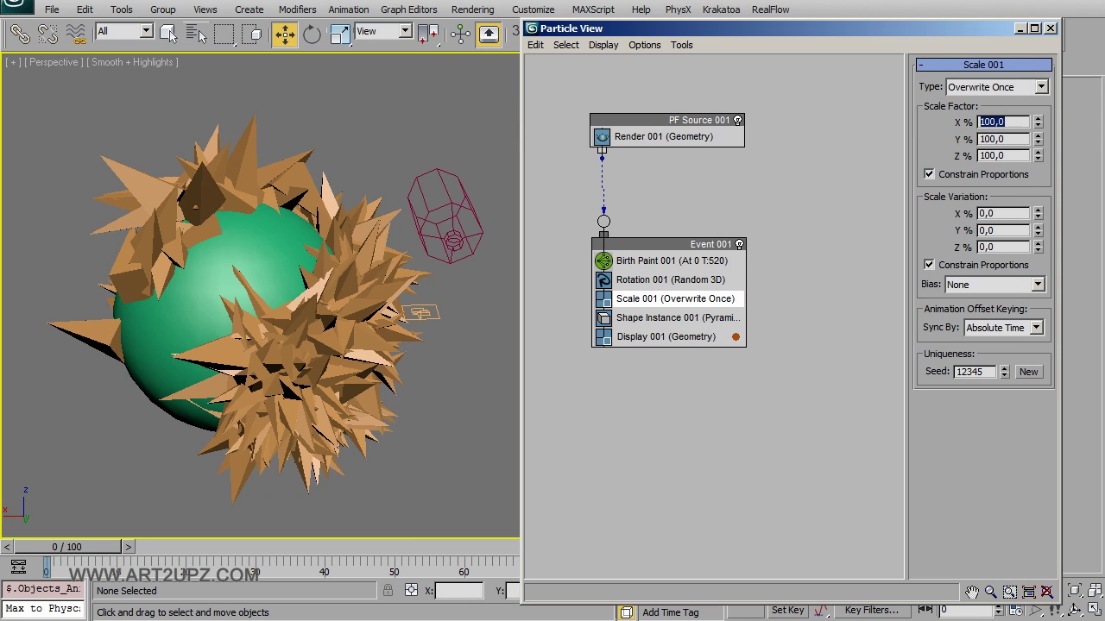
{"action": "type", "text": "50"}
{"action": "key", "text": "Return"}
{"action": "left_click", "coordinate": [930, 174]}
{"action": "double_click", "coordinate": [1002, 138]}
{"action": "type", "text": "0"}
{"action": "key", "text": "Return"}
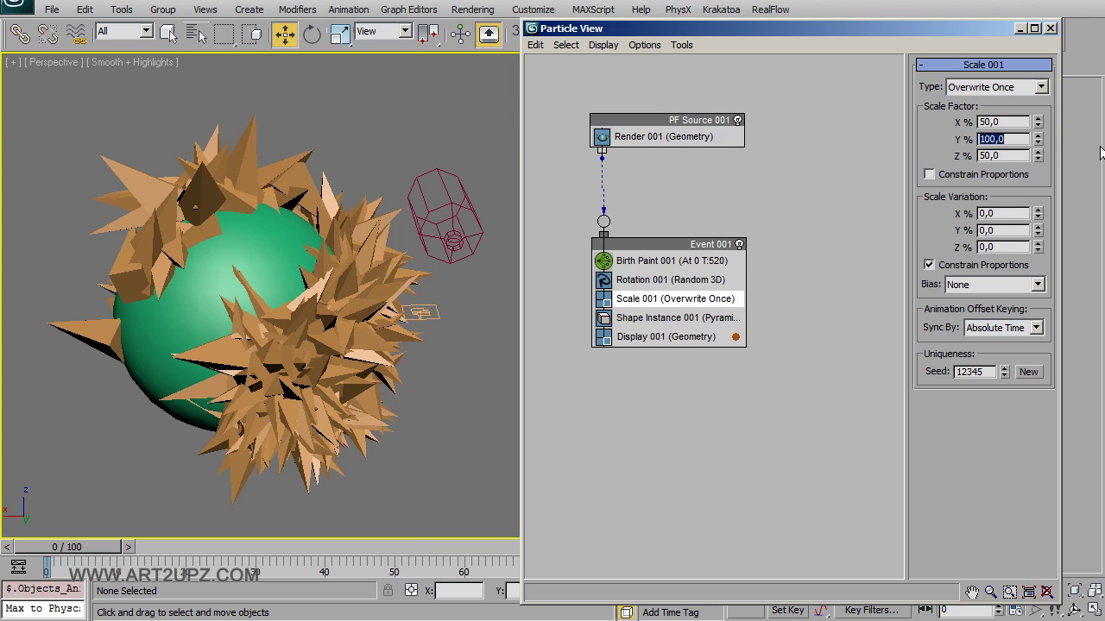
{"action": "double_click", "coordinate": [997, 156]}
{"action": "type", "text": "60"}
{"action": "double_click", "coordinate": [1007, 216]}
{"action": "type", "text": "5"}
{"action": "key", "text": "Return"}
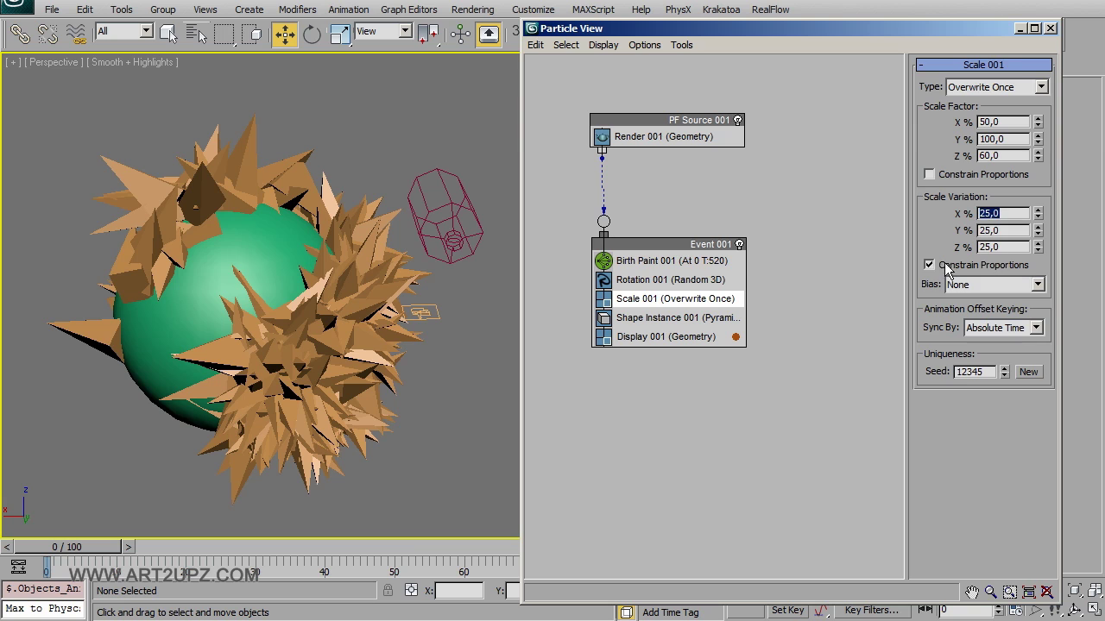
Fine-tune the scale values and keep Birth Paint emitting all particles at Emit Stop
{"action": "left_click", "coordinate": [669, 260]}
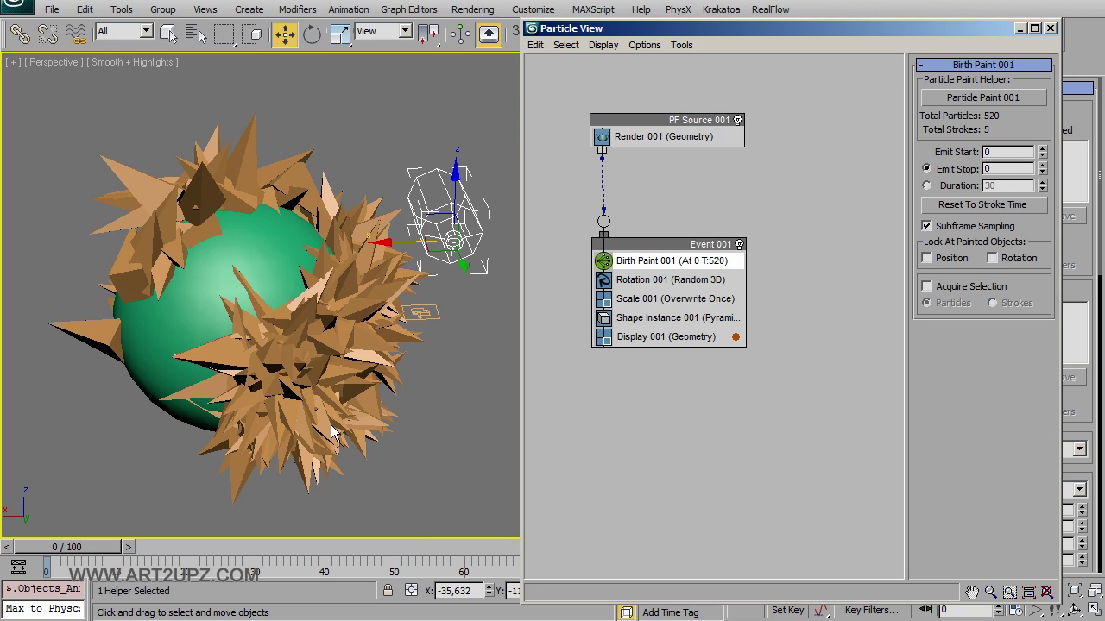
{"action": "left_click", "coordinate": [661, 298]}
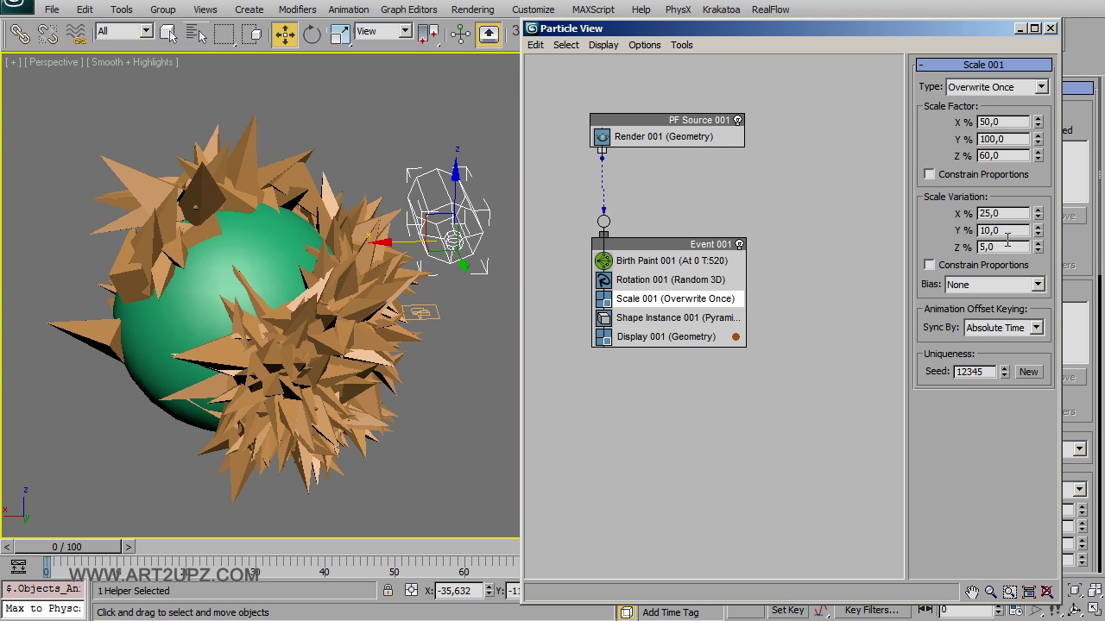
{"action": "left_click_drag", "start_coordinate": [1039, 156], "coordinate": [1040, 138]}
{"action": "left_click", "coordinate": [656, 261]}
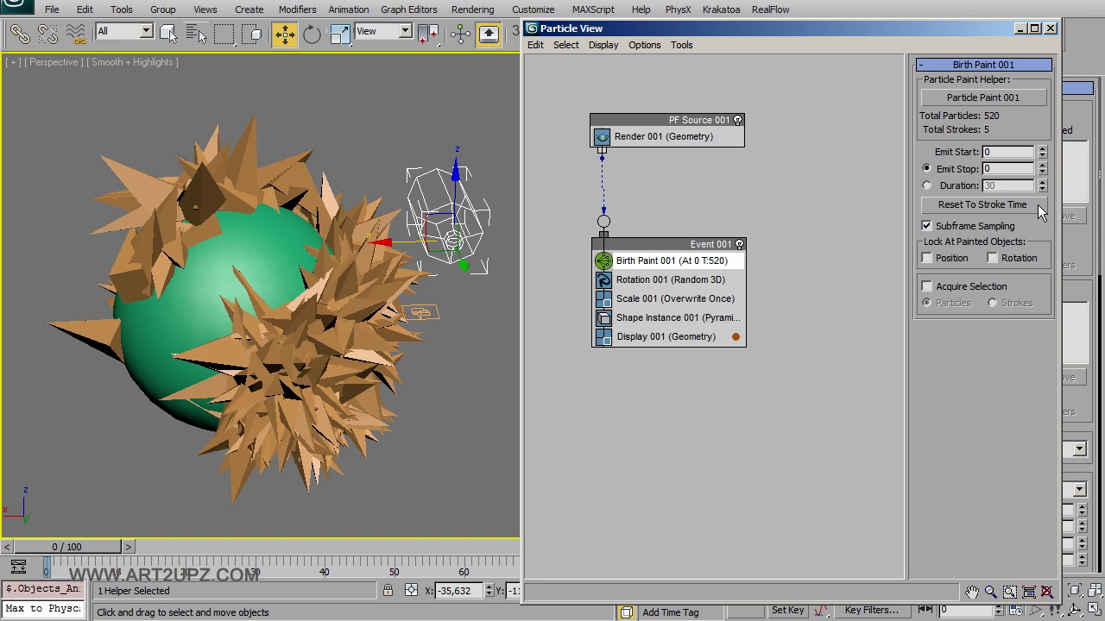
{"action": "left_click", "coordinate": [929, 185]}
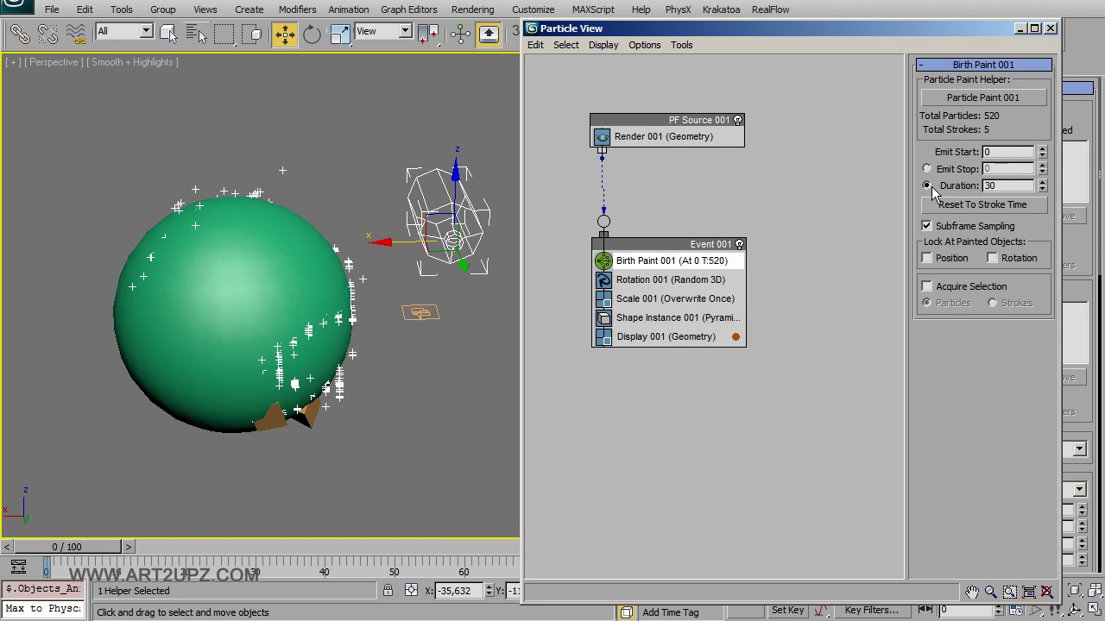
{"action": "left_click", "coordinate": [927, 169]}
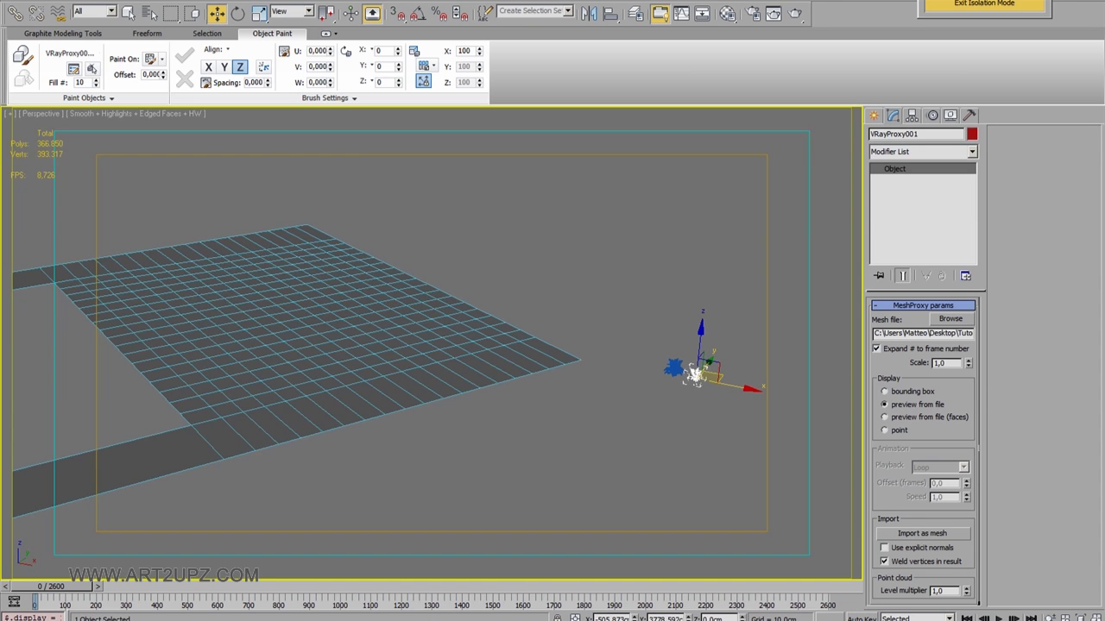
Paint a curving stroke of VRayProxy001 flowers across the grid floor plane
{"action": "left_click", "coordinate": [345, 328]}
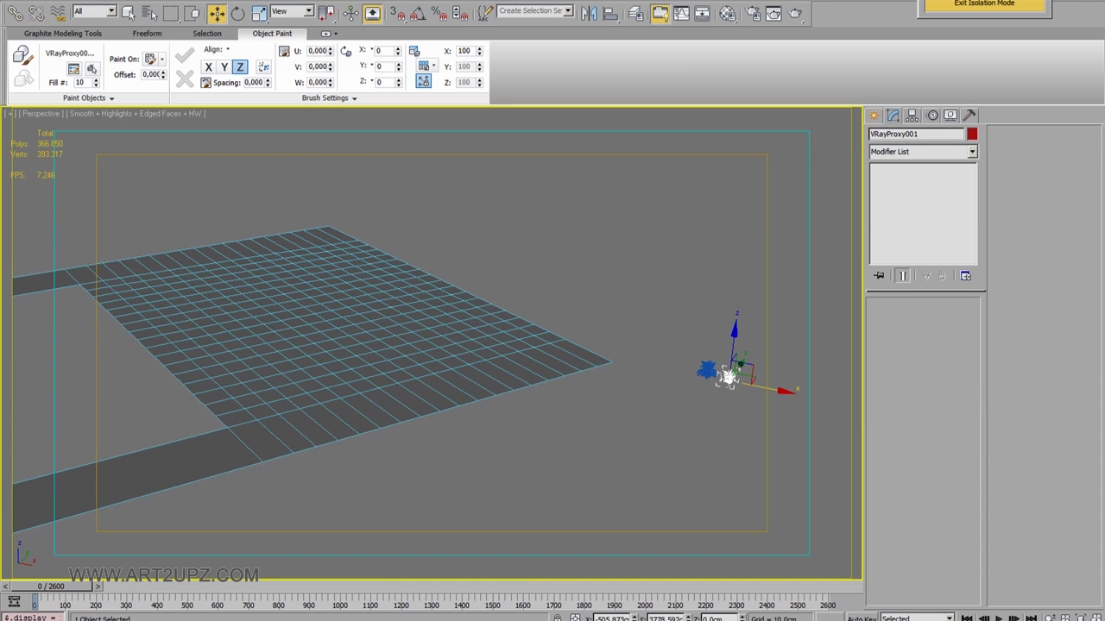
{"action": "left_click", "coordinate": [69, 53]}
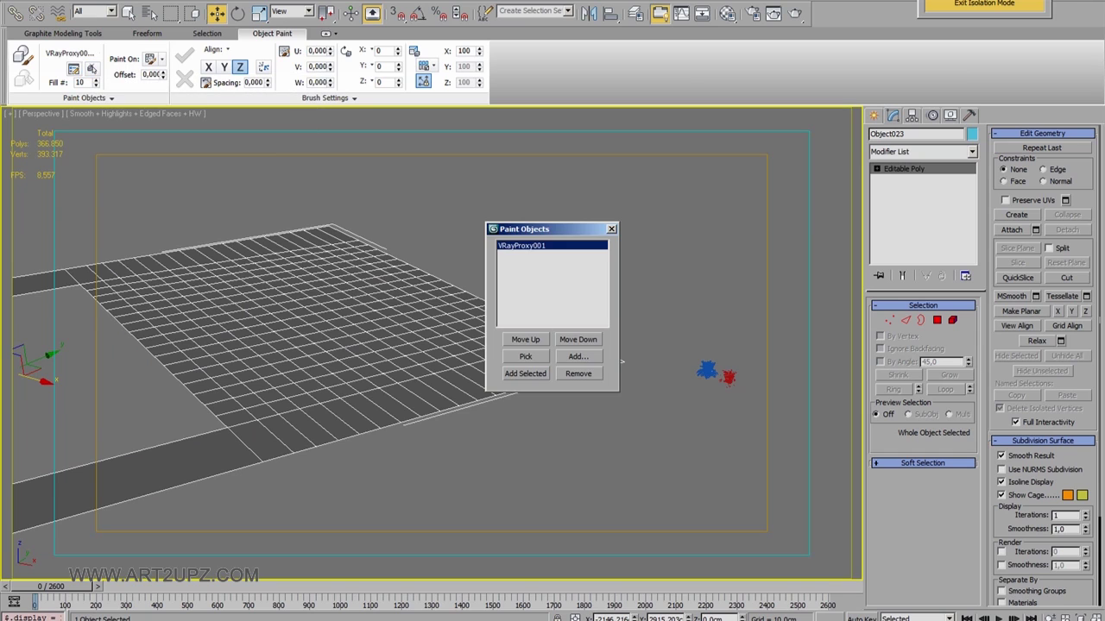
{"action": "key", "text": "Escape"}
{"action": "left_click", "coordinate": [23, 55]}
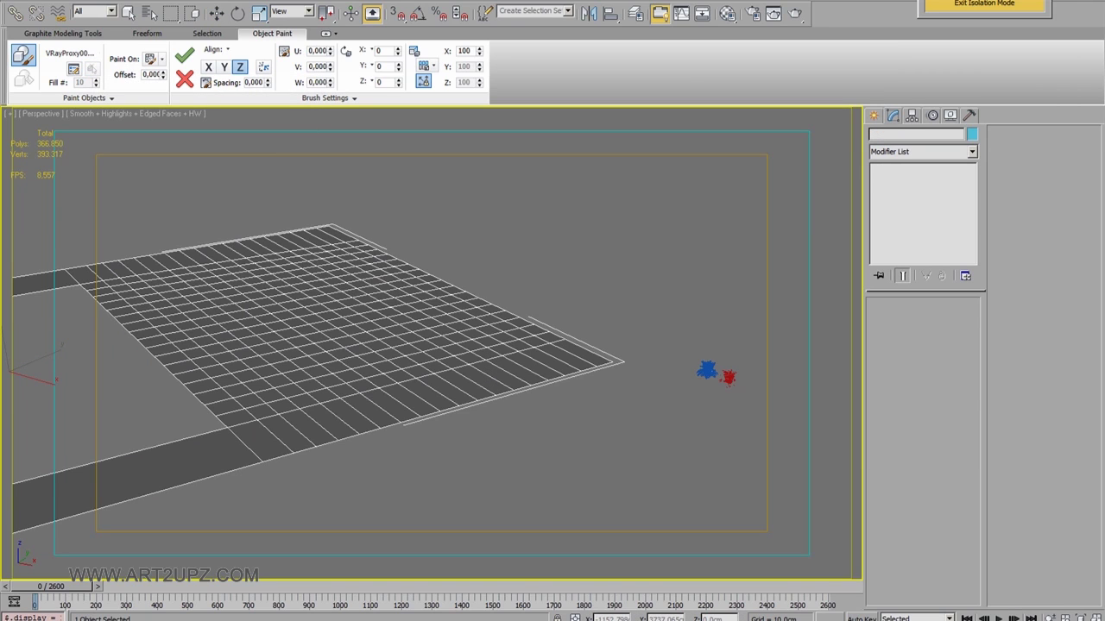
{"action": "mouse_move", "coordinate": [533, 353]}
{"action": "left_mouse_down"}
{"action": "mouse_move", "coordinate": [233, 328]}
{"action": "mouse_move", "coordinate": [171, 302]}
{"action": "left_mouse_up"}
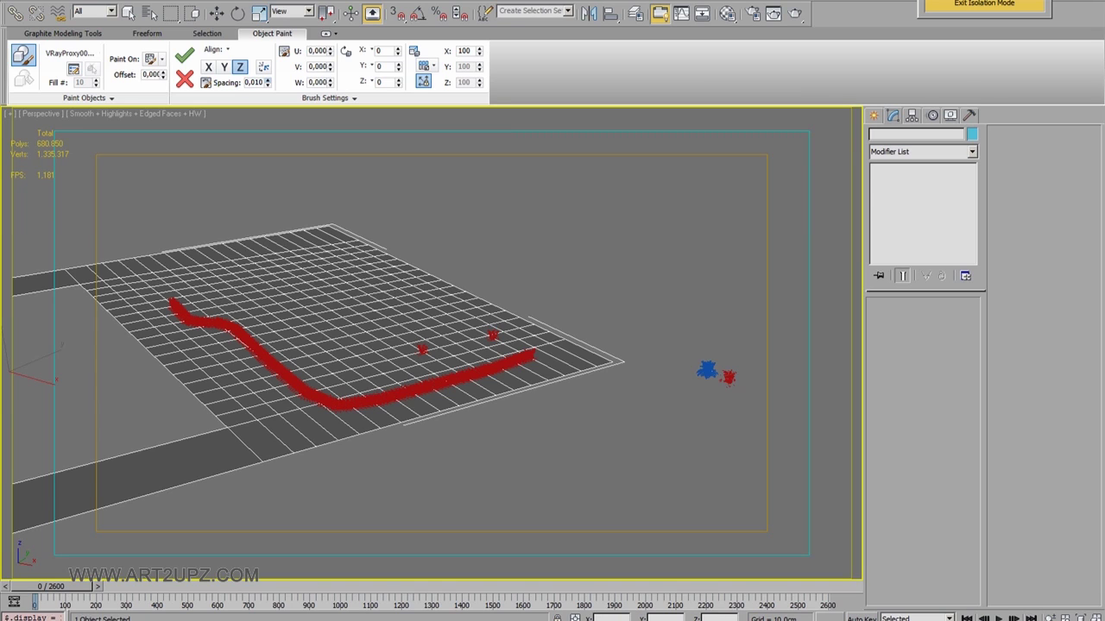
Increase Spacing, set random Scale 20–200 and Rotation X to 19
{"action": "left_click_drag", "start_coordinate": [266, 82], "coordinate": [267, 69]}
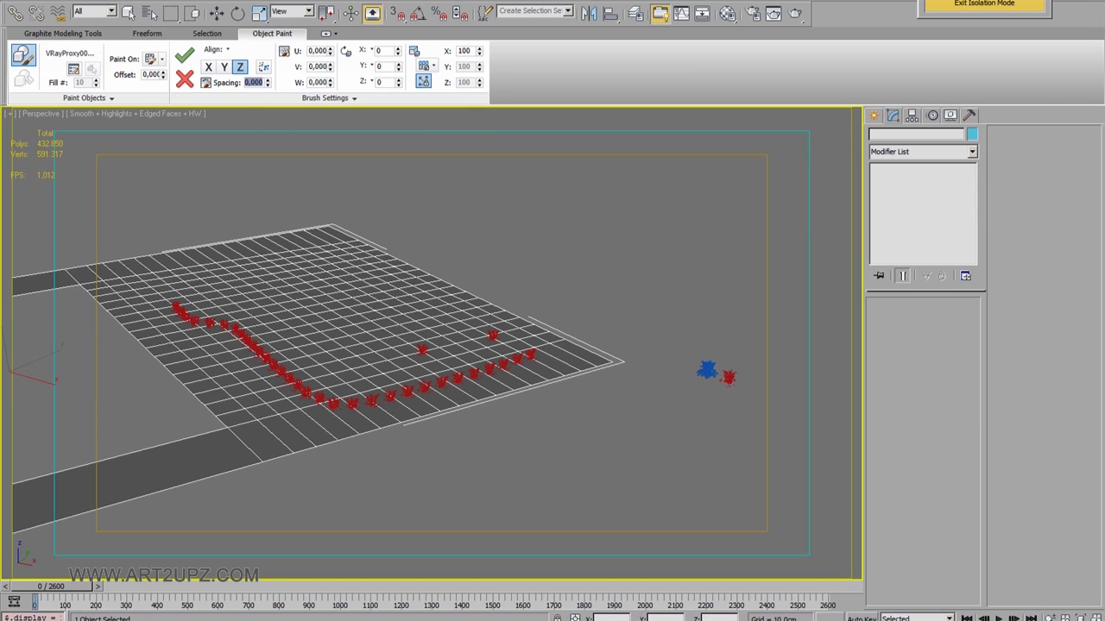
{"action": "left_click", "coordinate": [424, 67]}
{"action": "left_click", "coordinate": [442, 97]}
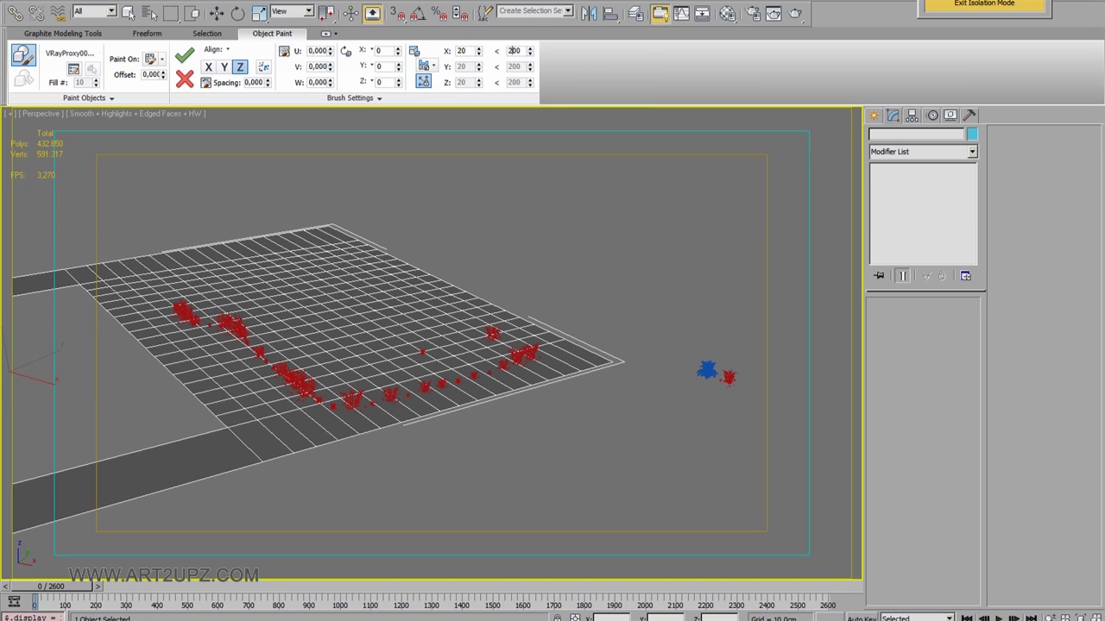
{"action": "mouse_move", "coordinate": [398, 50]}
{"action": "left_mouse_down"}
{"action": "mouse_move", "coordinate": [398, 35]}
{"action": "mouse_move", "coordinate": [398, 78]}
{"action": "left_mouse_up"}
Finish painting and give the floor plane's material a Checker diffuse map
{"action": "right_click", "coordinate": [544, 226]}
{"action": "left_click", "coordinate": [570, 216]}
{"action": "middle_click_drag", "start_coordinate": [314, 448], "coordinate": [143, 510], "text": "alt"}
{"action": "key", "text": "ctrl+a"}
{"action": "key", "text": "m"}
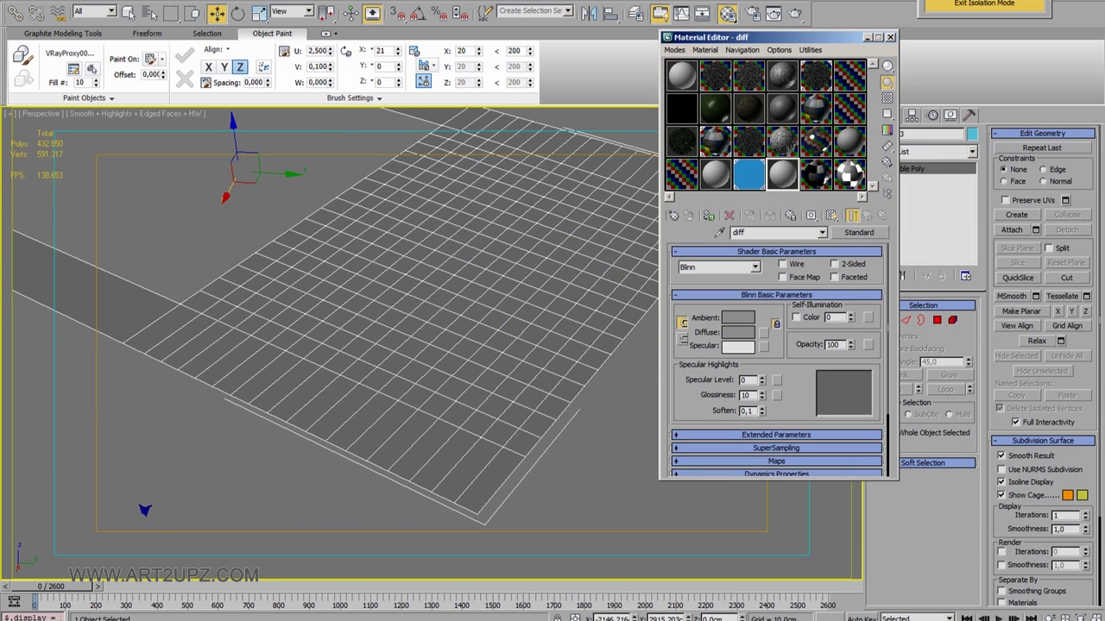
{"action": "left_click", "coordinate": [763, 332]}
{"action": "left_click", "coordinate": [431, 165]}
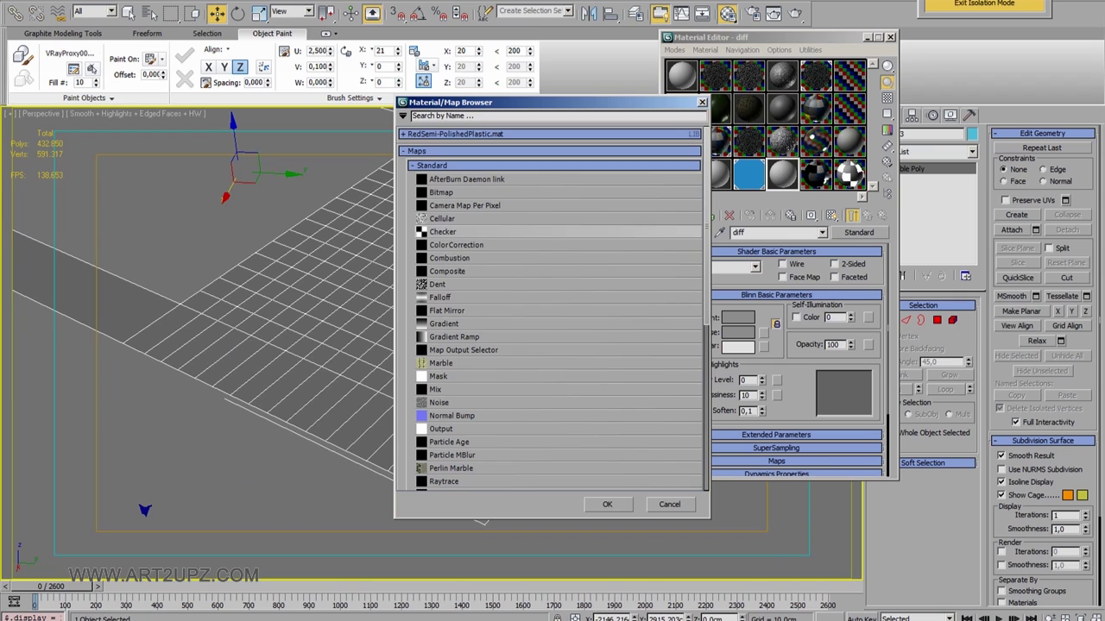
{"action": "double_click", "coordinate": [442, 231]}
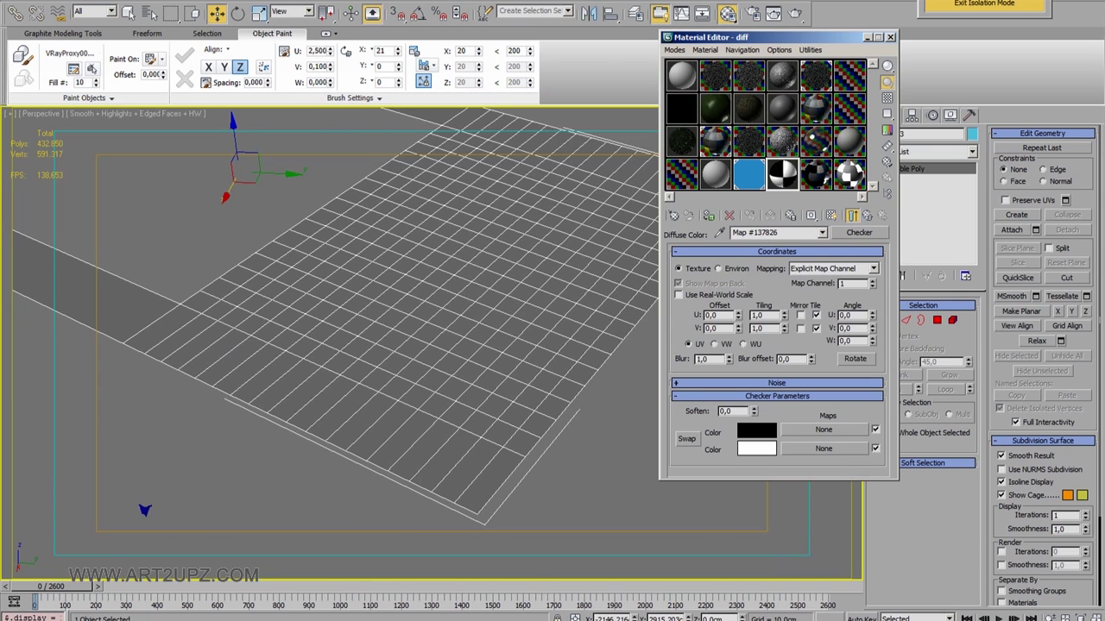
Select a patch of floor polygons and add a UVW Map modifier to them
{"action": "key", "text": "4"}
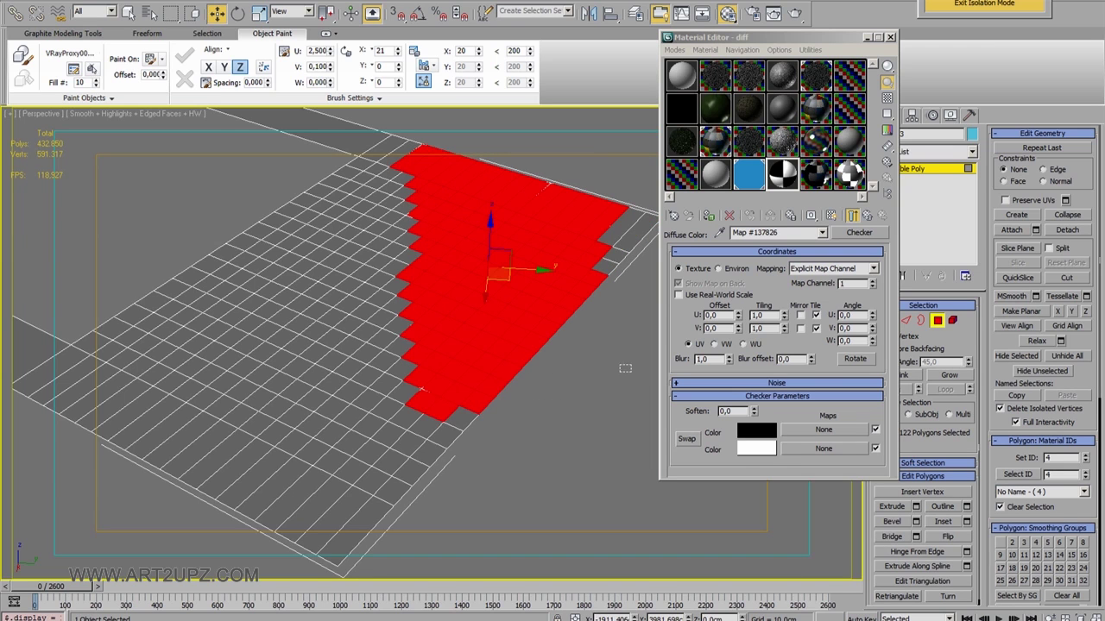
{"action": "middle_click_drag", "start_coordinate": [625, 368], "coordinate": [448, 388], "text": "alt"}
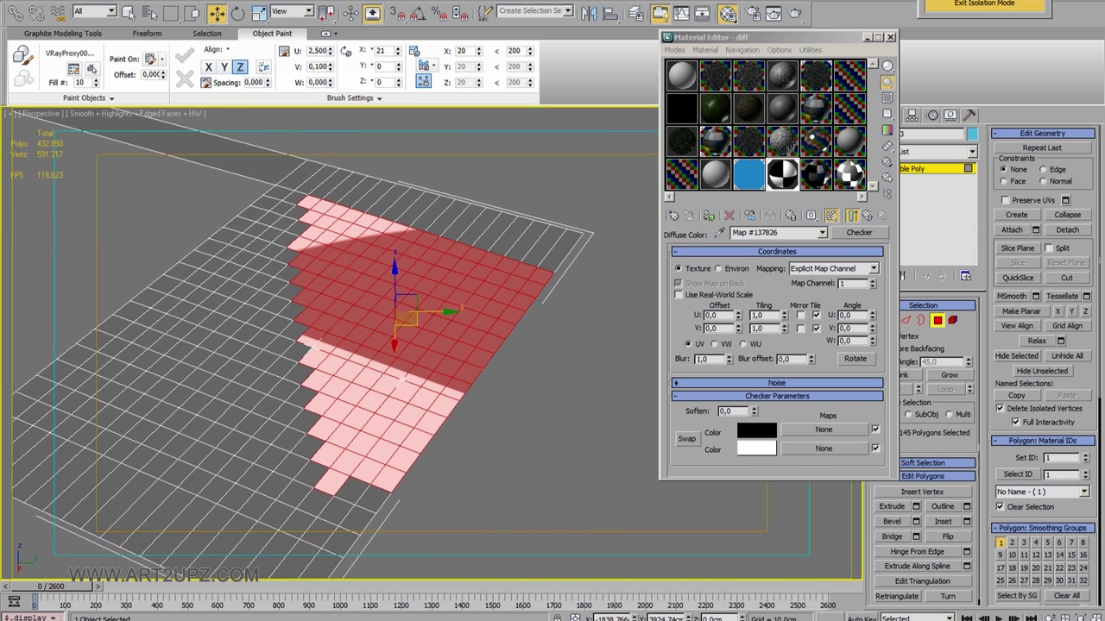
{"action": "scroll", "coordinate": [897, 535], "scroll_direction": "down", "scroll_amount": 1}
{"action": "left_click", "coordinate": [898, 533]}
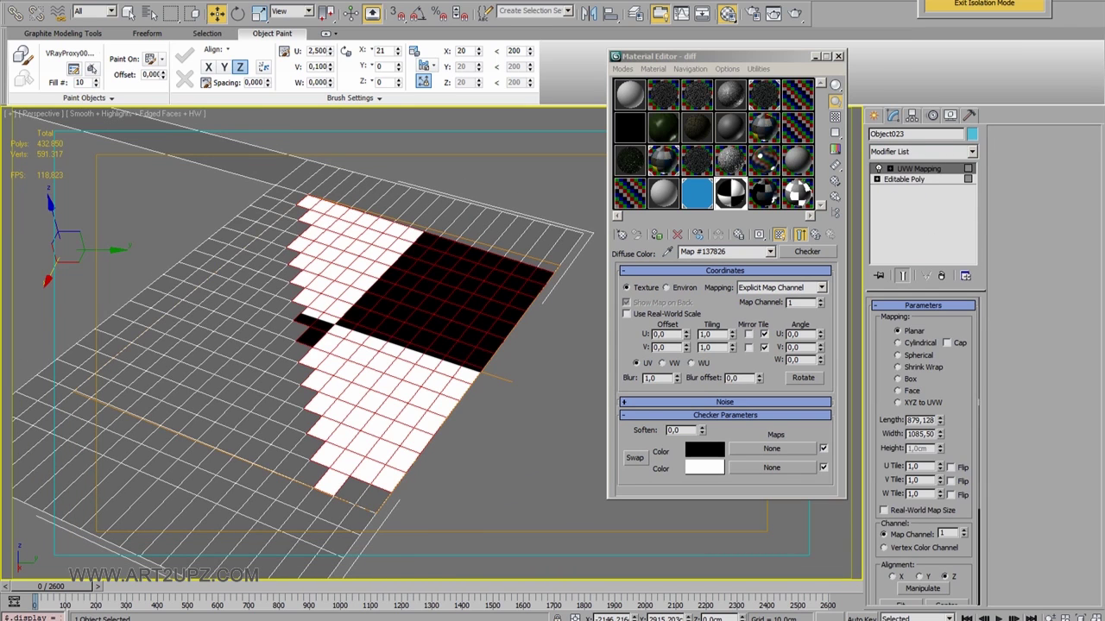
Scale, move and rotate the UVW gizmo so the checkers repeat in a diagonal pattern
{"action": "key", "text": "1"}
{"action": "key", "text": "r"}
{"action": "mouse_move", "coordinate": [355, 312]}
{"action": "left_mouse_down"}
{"action": "mouse_move", "coordinate": [357, 330]}
{"action": "mouse_move", "coordinate": [405, 324]}
{"action": "left_mouse_up"}
{"action": "key", "text": "w"}
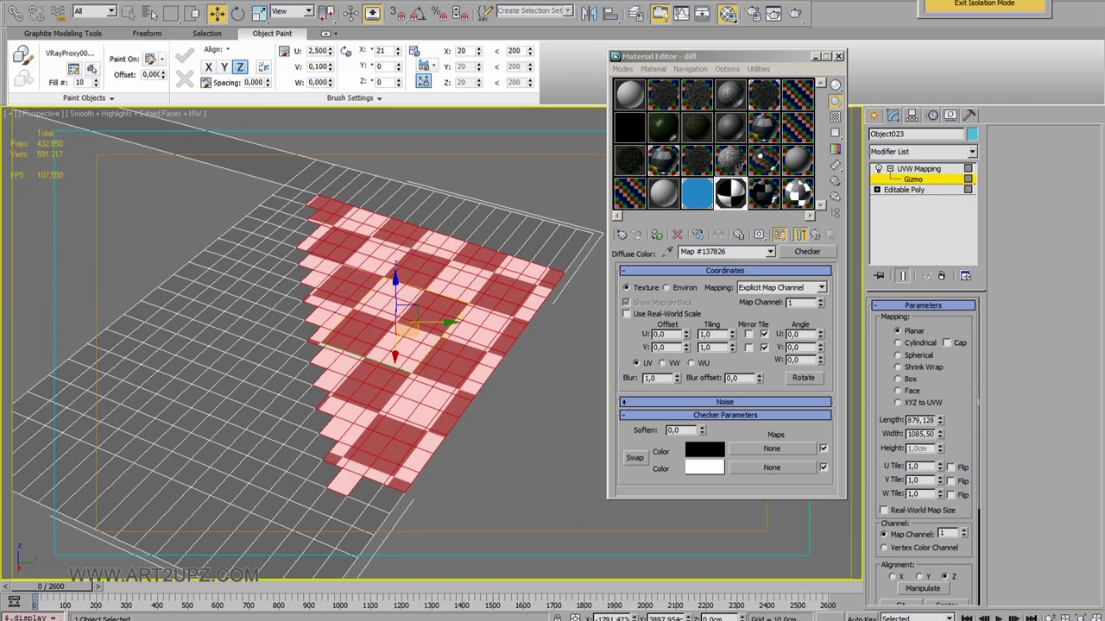
{"action": "key", "text": "e"}
{"action": "left_click_drag", "start_coordinate": [405, 276], "coordinate": [440, 289]}
{"action": "middle_click_drag", "start_coordinate": [431, 345], "coordinate": [419, 348]}
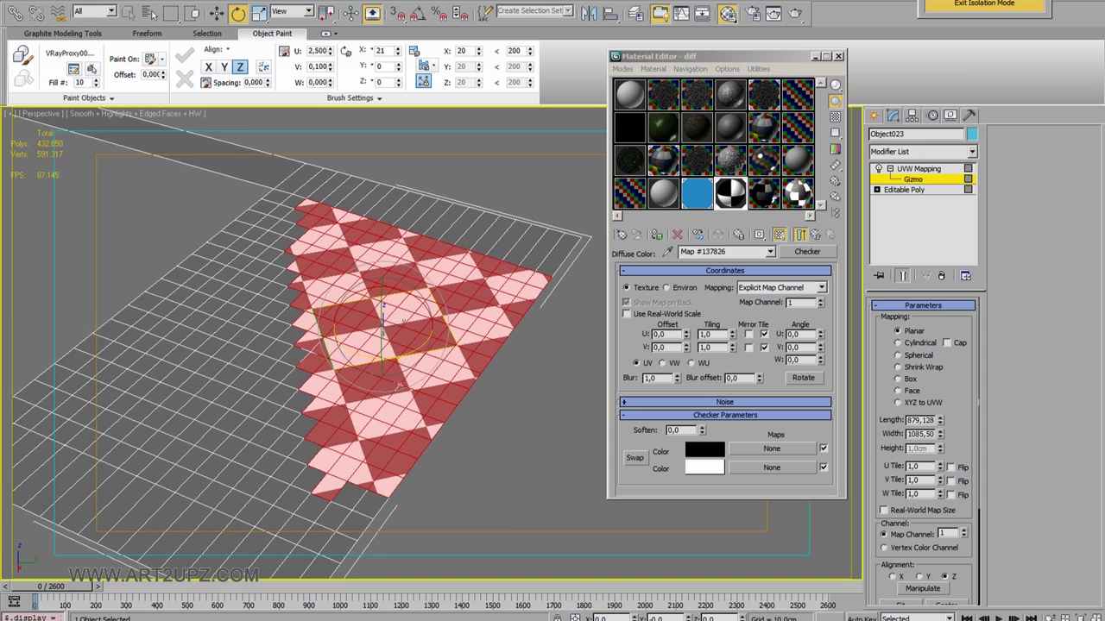
In Particle View, replace Position Icon with Position Object and delete the Speed and Rotation operators
{"action": "key", "text": "1"}
{"action": "key", "text": "6"}
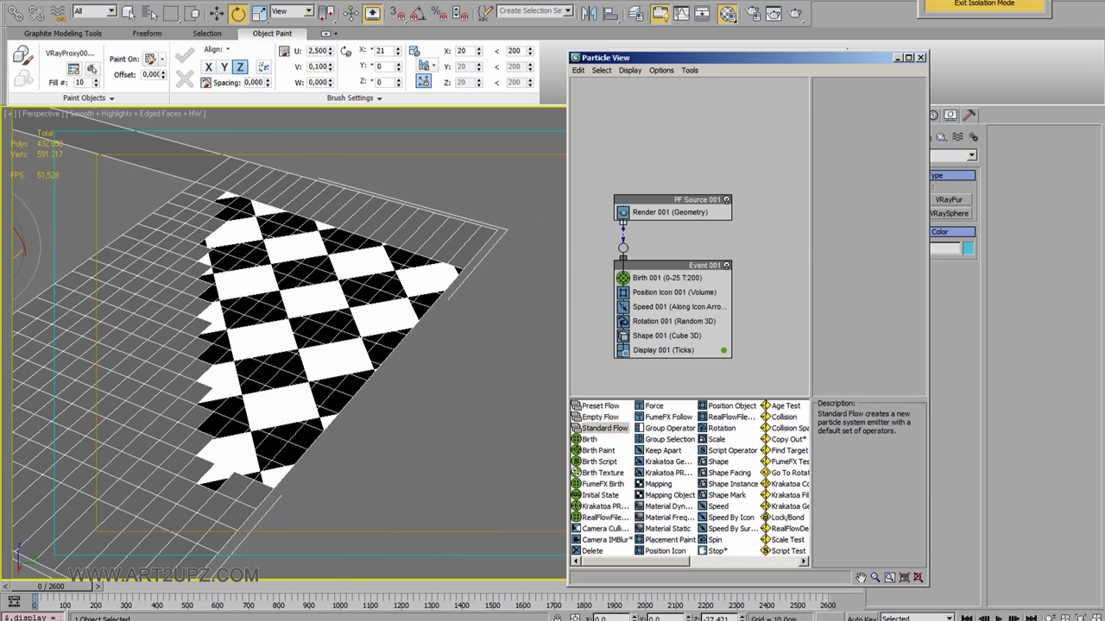
{"action": "left_click", "coordinate": [673, 292]}
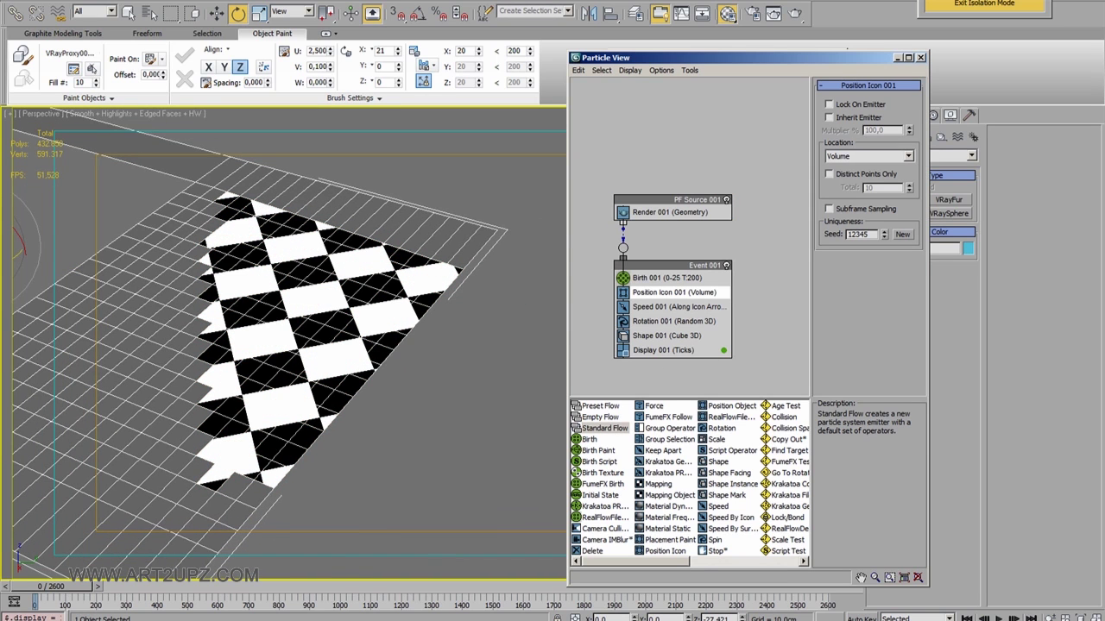
{"action": "left_click_drag", "start_coordinate": [732, 406], "coordinate": [673, 293]}
{"action": "left_click", "coordinate": [686, 307]}
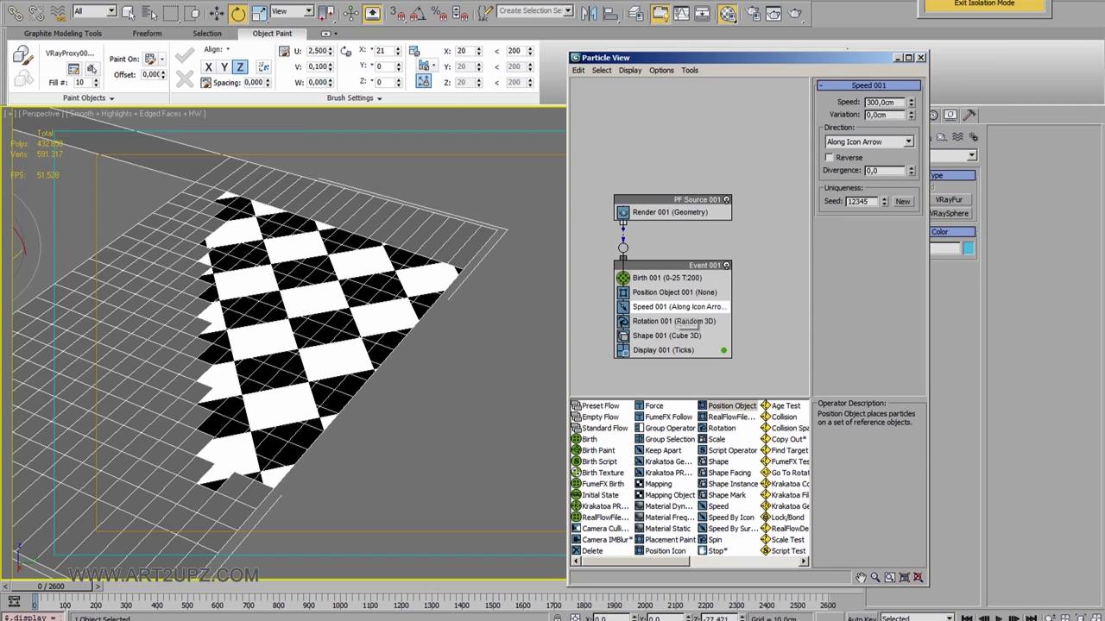
{"action": "left_click", "coordinate": [685, 322]}
{"action": "key", "text": "Delete"}
{"action": "left_click", "coordinate": [673, 307]}
{"action": "key", "text": "Delete"}
Display particles as bounding boxes and use the 3ddd.ru plant as the particle shape
{"action": "left_click", "coordinate": [665, 321]}
{"action": "left_click", "coordinate": [884, 103]}
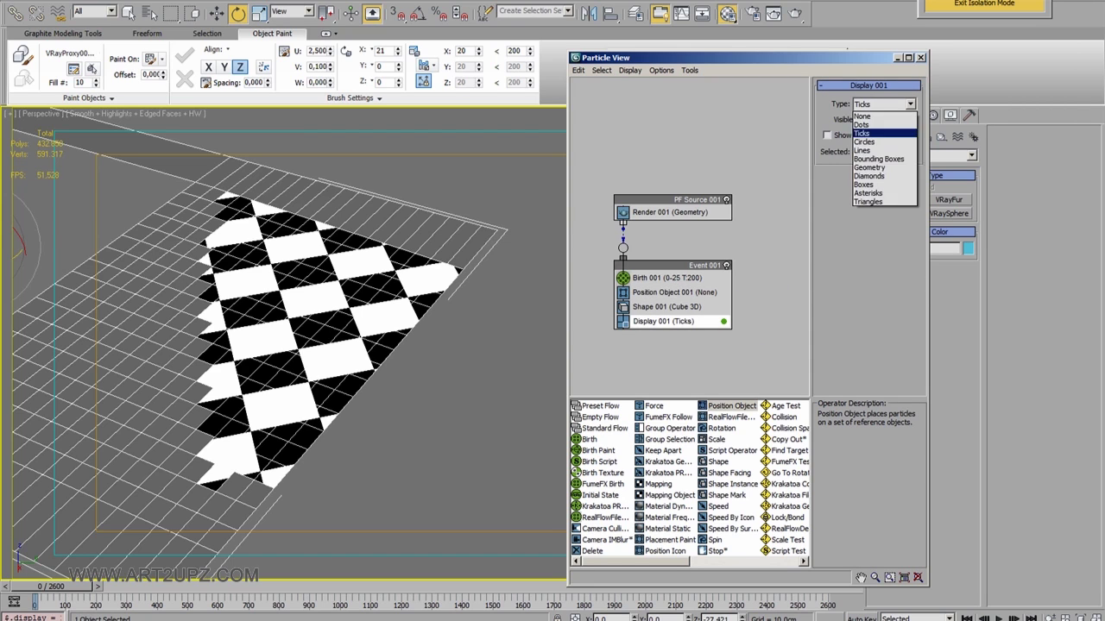
{"action": "left_click", "coordinate": [867, 111]}
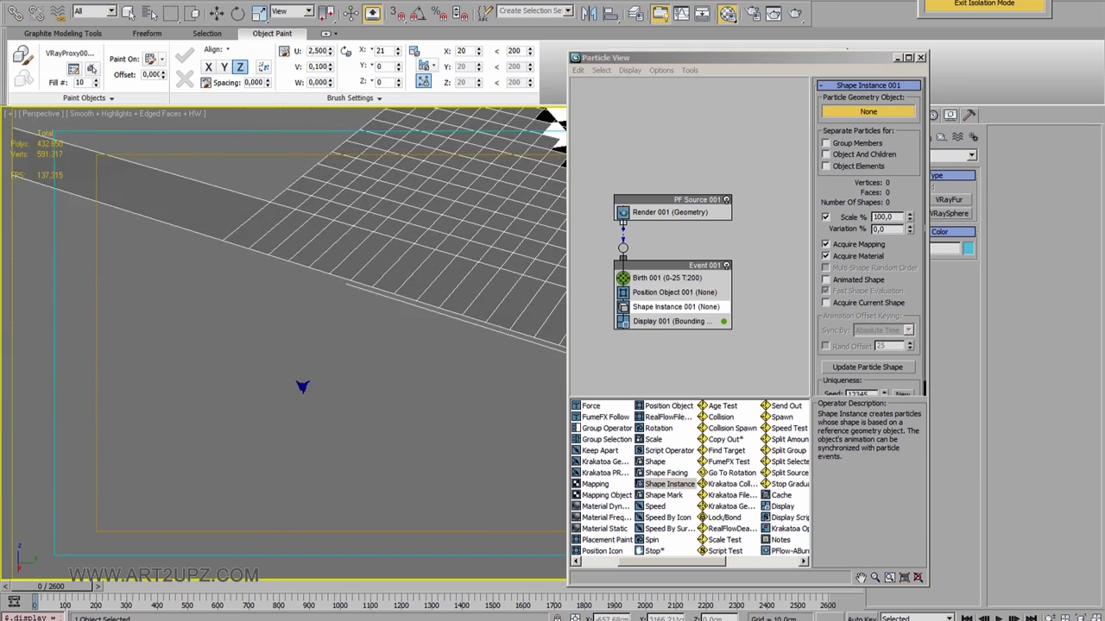
{"action": "left_click", "coordinate": [302, 387]}
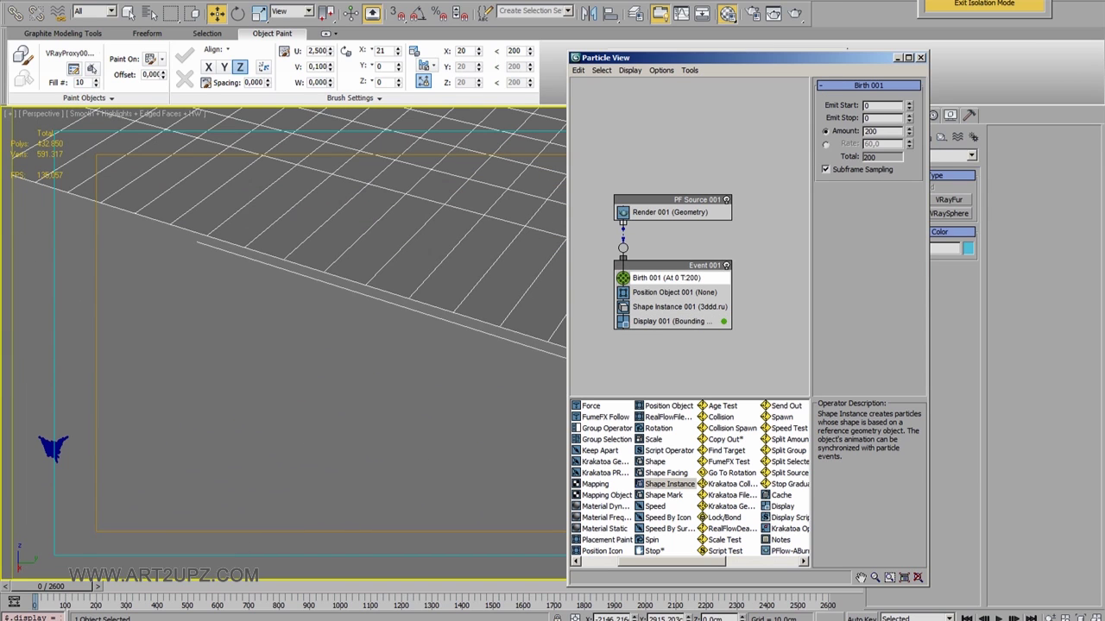
{"action": "middle_click_drag", "start_coordinate": [284, 346], "coordinate": [345, 328], "text": "alt"}
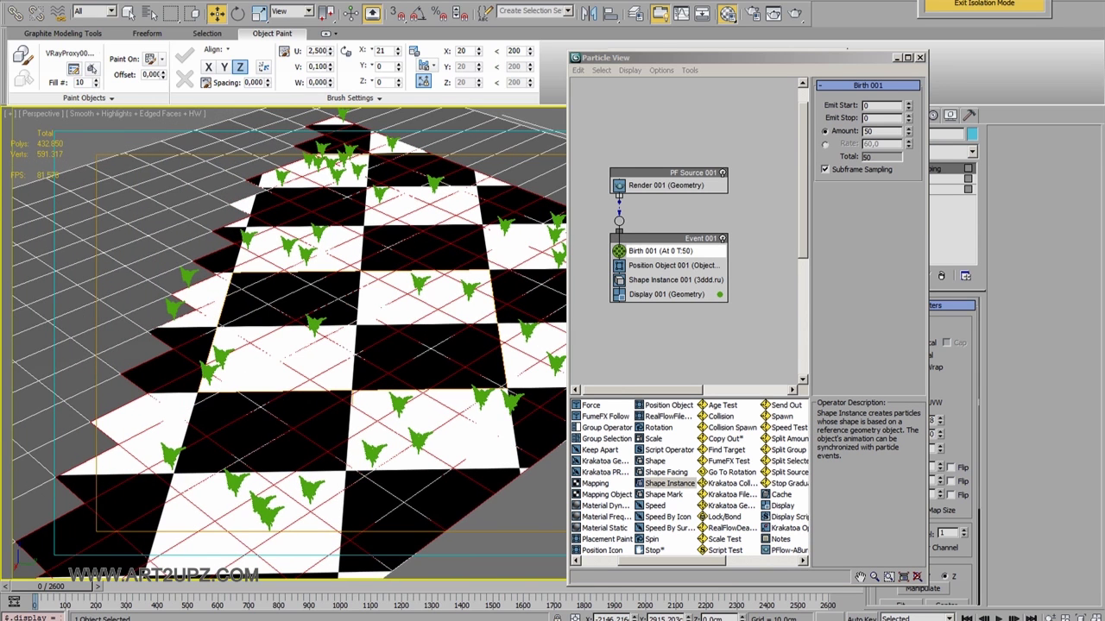
Check the Position Object settings and set the Birth amount to 40 particles
{"action": "left_click", "coordinate": [673, 265]}
{"action": "scroll", "coordinate": [868, 258], "scroll_direction": "down", "scroll_amount": 5}
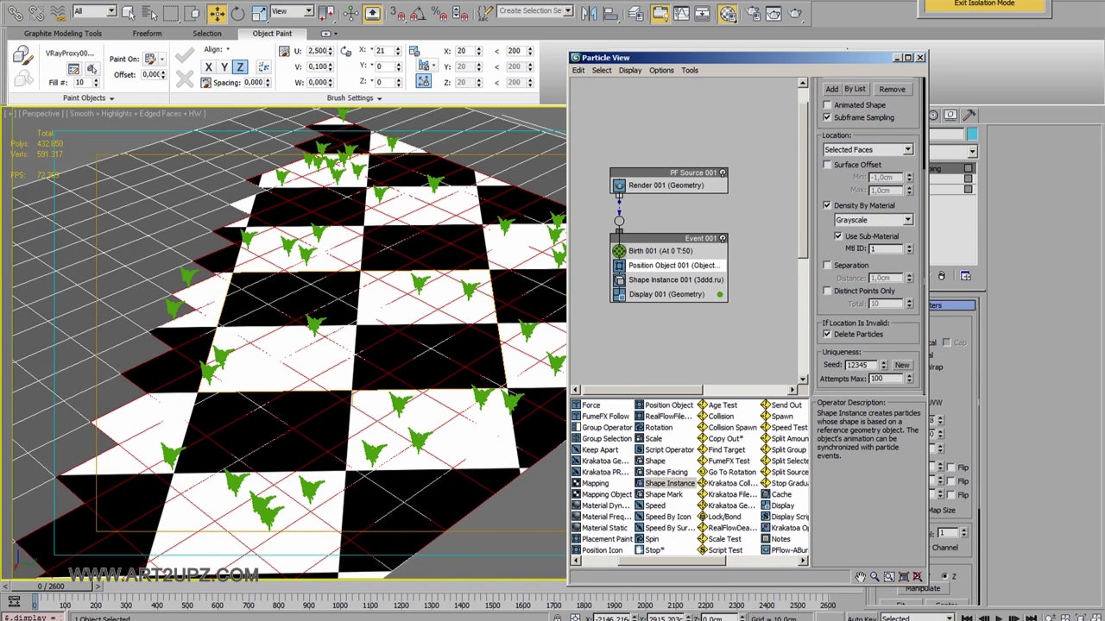
{"action": "left_click", "coordinate": [660, 251]}
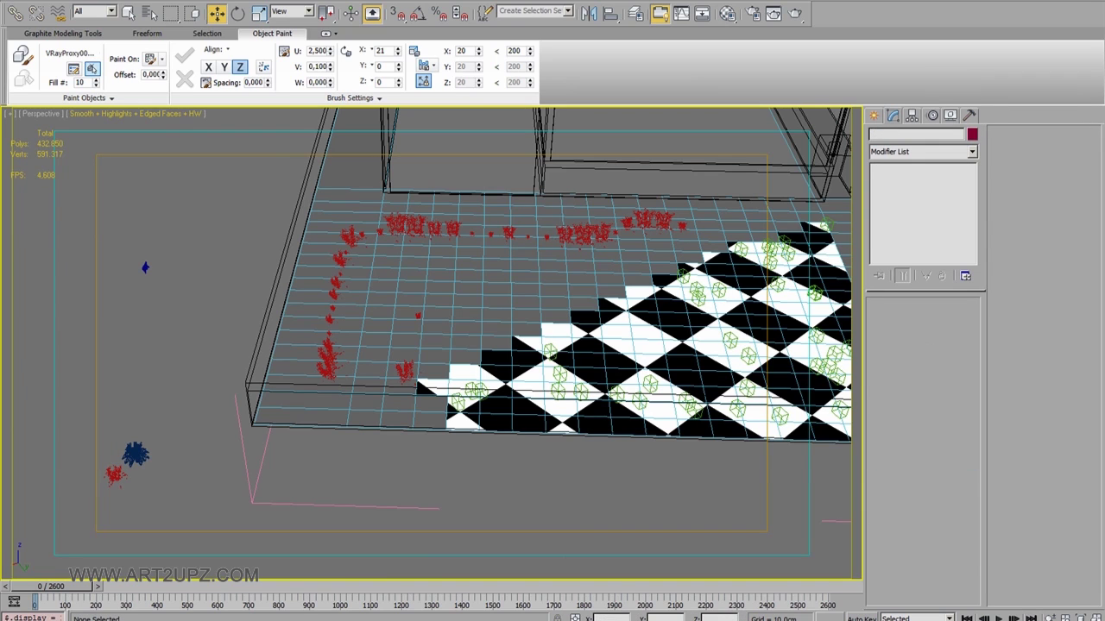
{"action": "left_click", "coordinate": [92, 69]}
Paint a stroke of blue Flower_2 plants across the floor with Object Paint
{"action": "key", "text": "w"}
{"action": "left_click", "coordinate": [73, 69]}
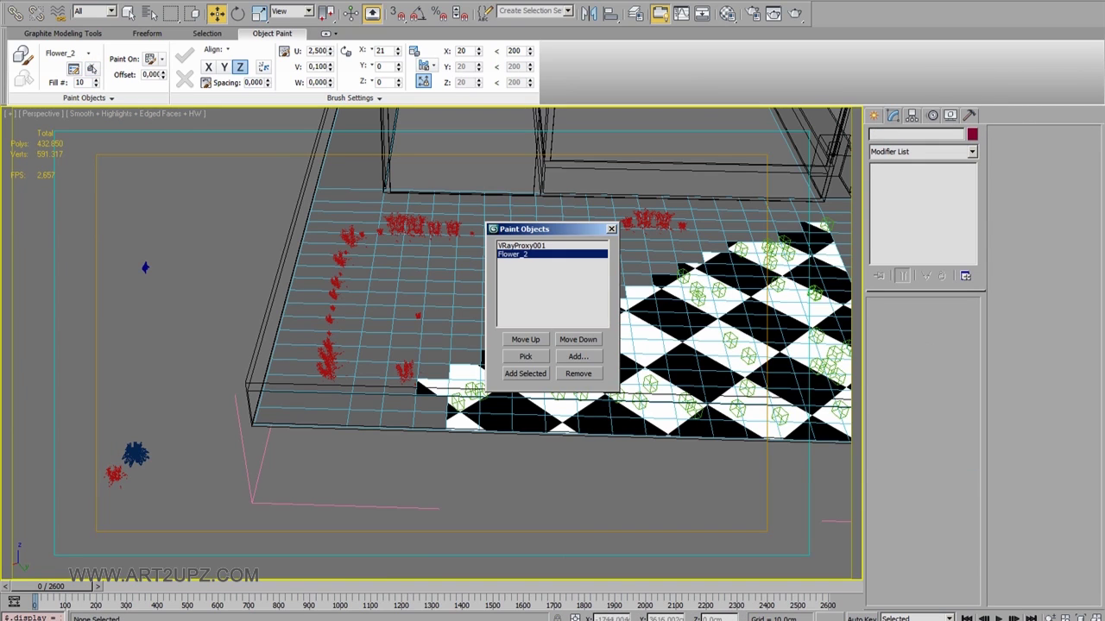
{"action": "left_click", "coordinate": [611, 229]}
{"action": "left_click", "coordinate": [23, 54]}
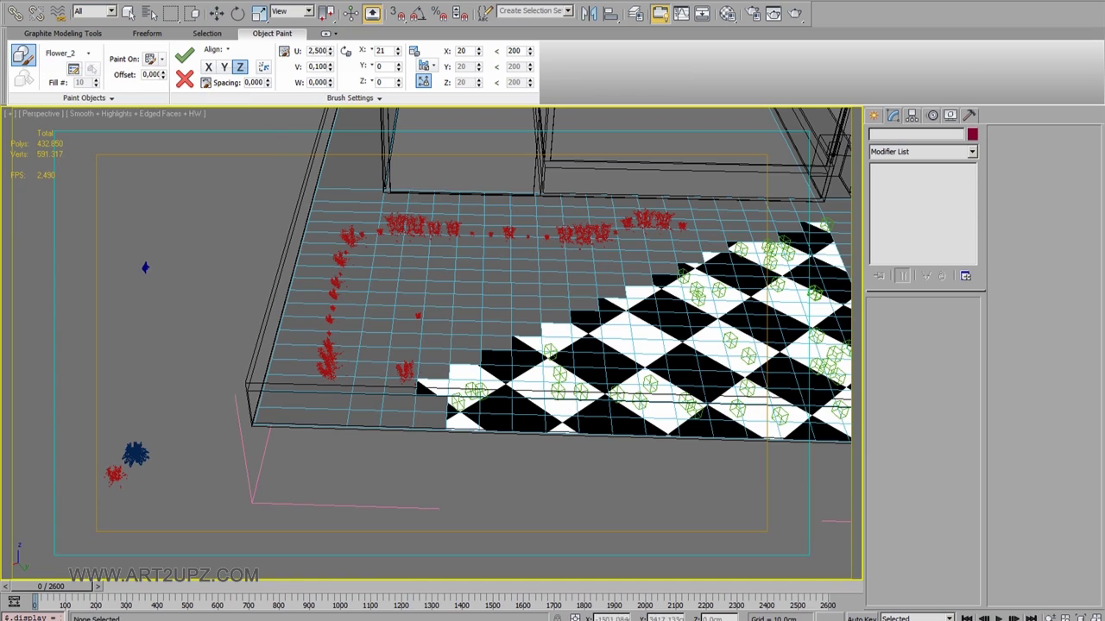
{"action": "mouse_move", "coordinate": [401, 278]}
{"action": "left_mouse_down"}
{"action": "mouse_move", "coordinate": [565, 297]}
{"action": "mouse_move", "coordinate": [699, 229]}
{"action": "mouse_move", "coordinate": [777, 216]}
{"action": "left_mouse_up"}
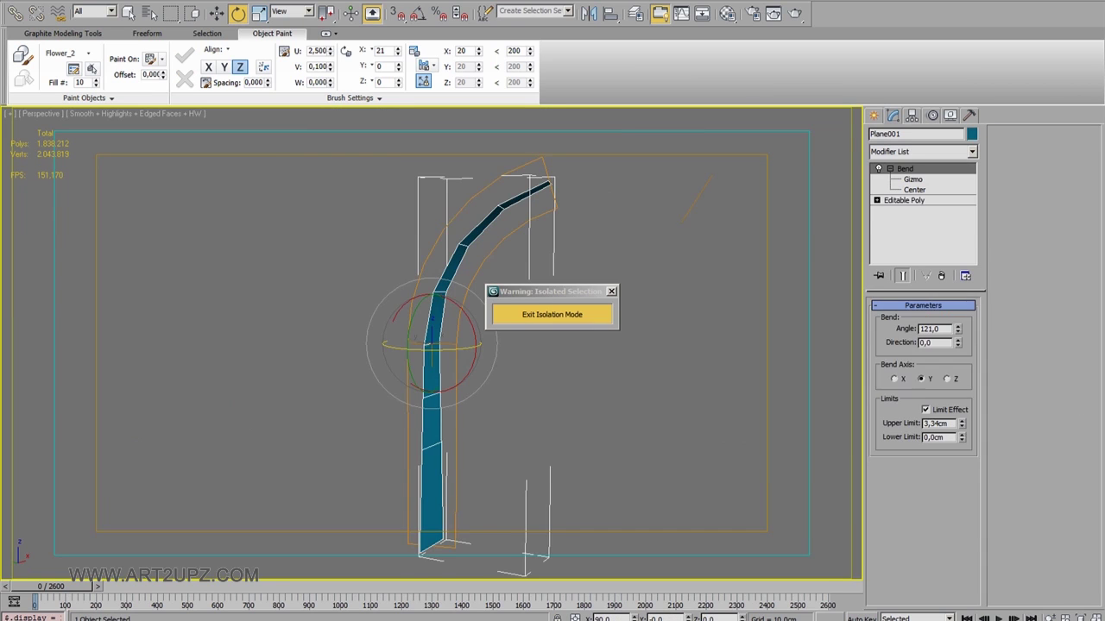
Convert the bent grass blade to Editable Poly, then isolate both floor objects
{"action": "right_click", "coordinate": [407, 345]}
{"action": "left_click", "coordinate": [595, 491]}
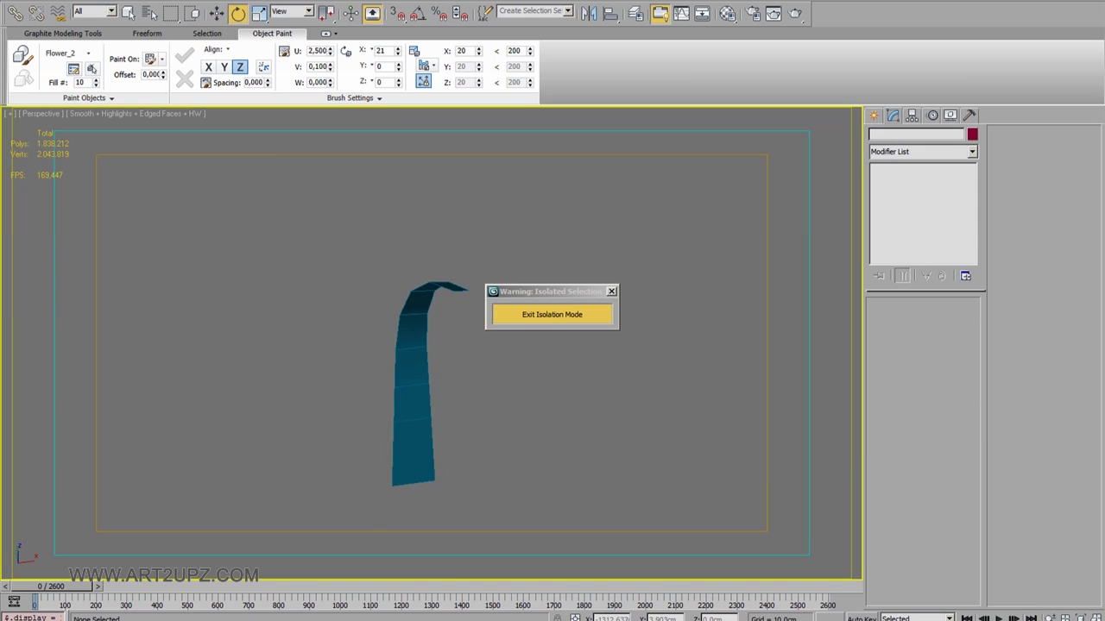
{"action": "left_click", "coordinate": [552, 314]}
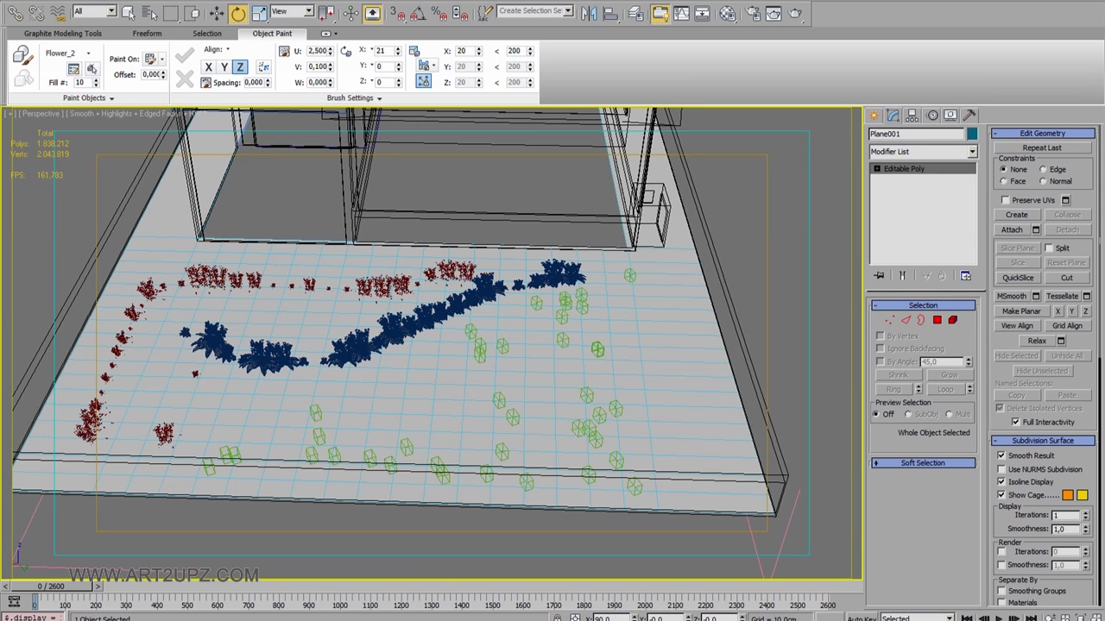
{"action": "right_click", "coordinate": [637, 375]}
{"action": "left_click", "coordinate": [682, 436]}
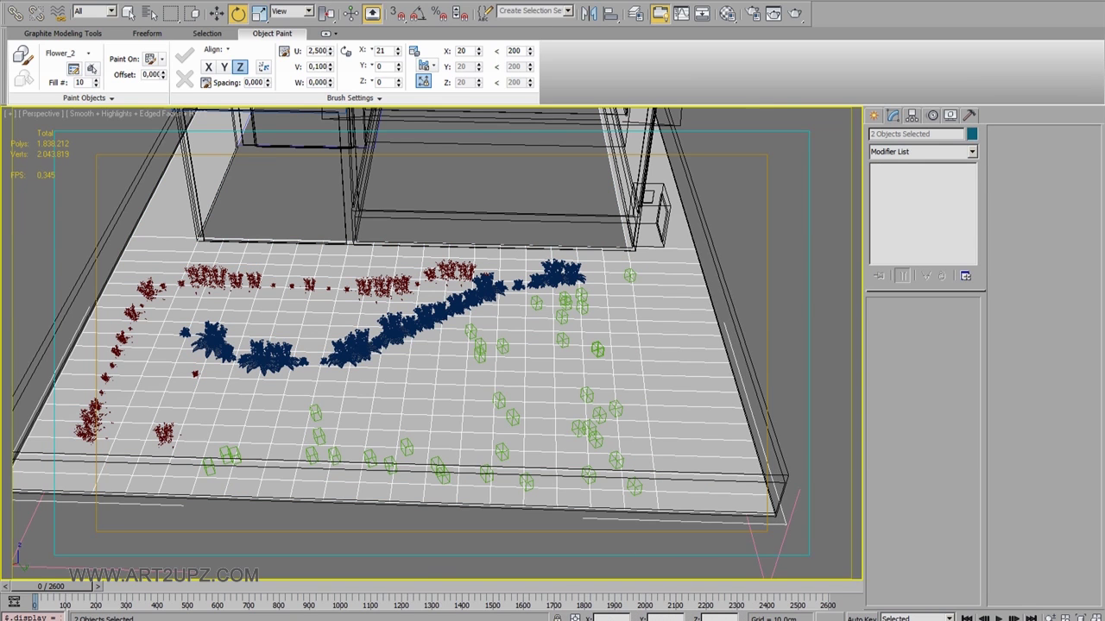
{"action": "key", "text": "alt+q"}
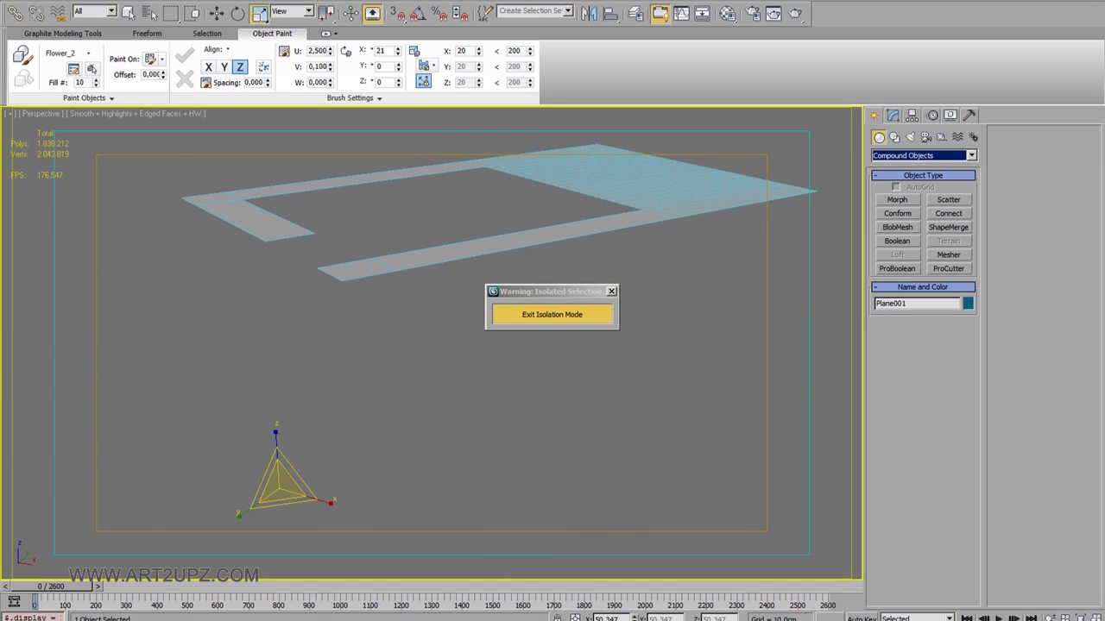
Scatter 2000 grass blade duplicates over the floor plane's selected faces
{"action": "left_click", "coordinate": [948, 199]}
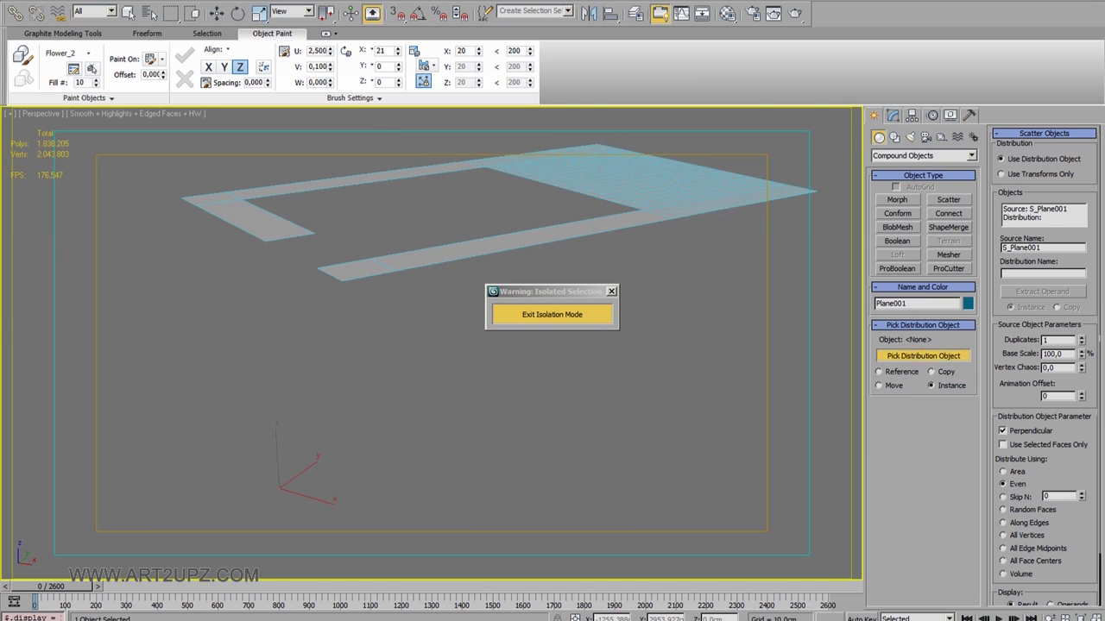
{"action": "left_click", "coordinate": [621, 172]}
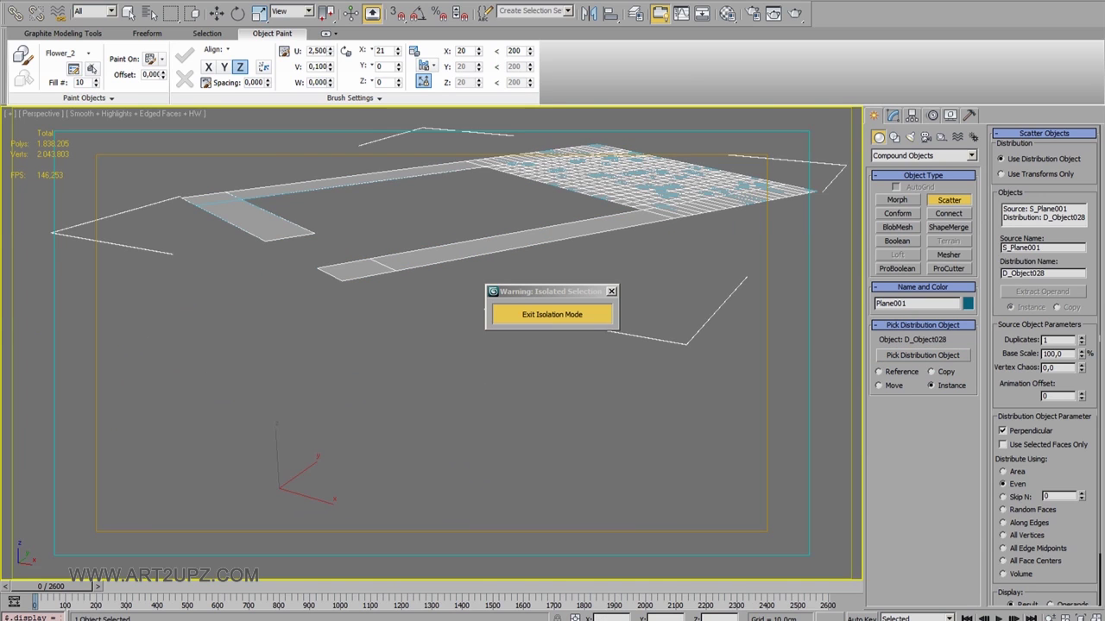
{"action": "middle_click_drag", "start_coordinate": [431, 259], "coordinate": [388, 303]}
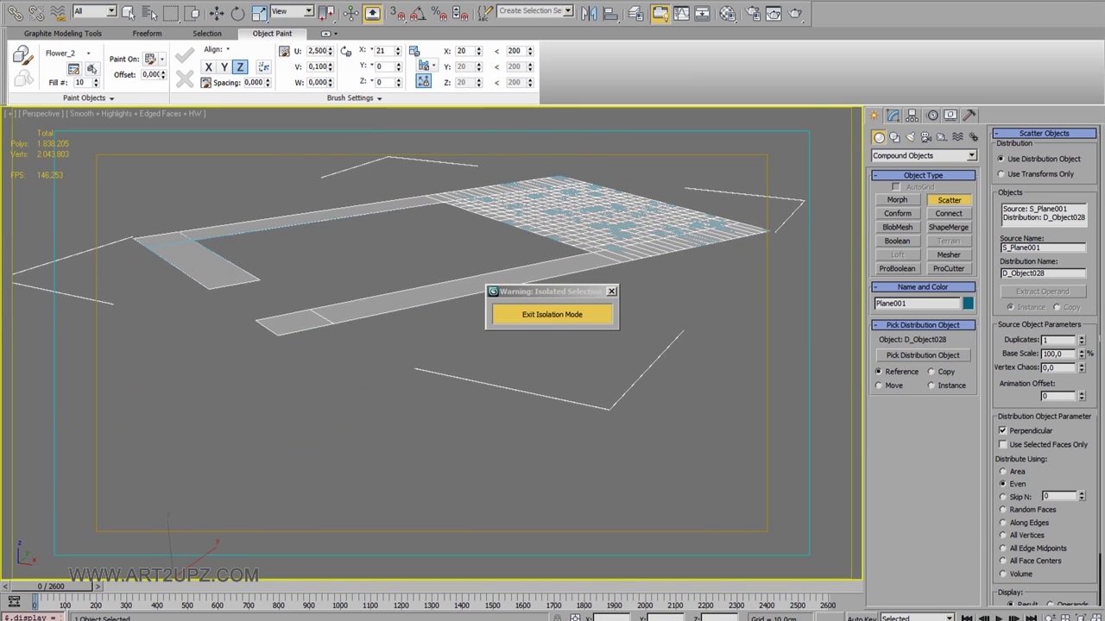
{"action": "key", "text": "z"}
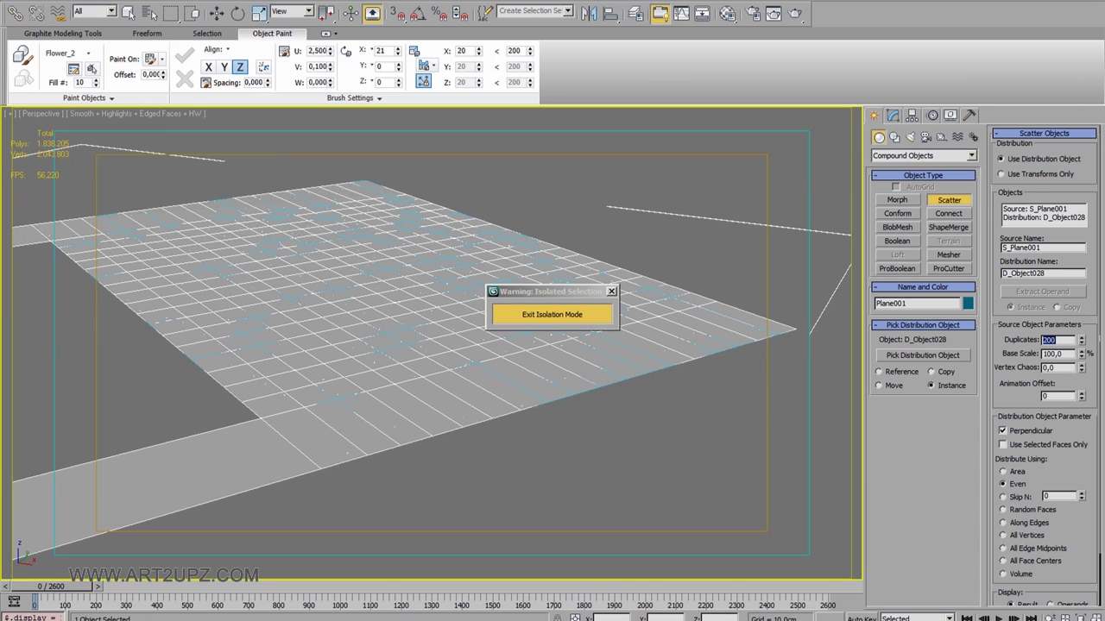
{"action": "left_click", "coordinate": [1002, 444]}
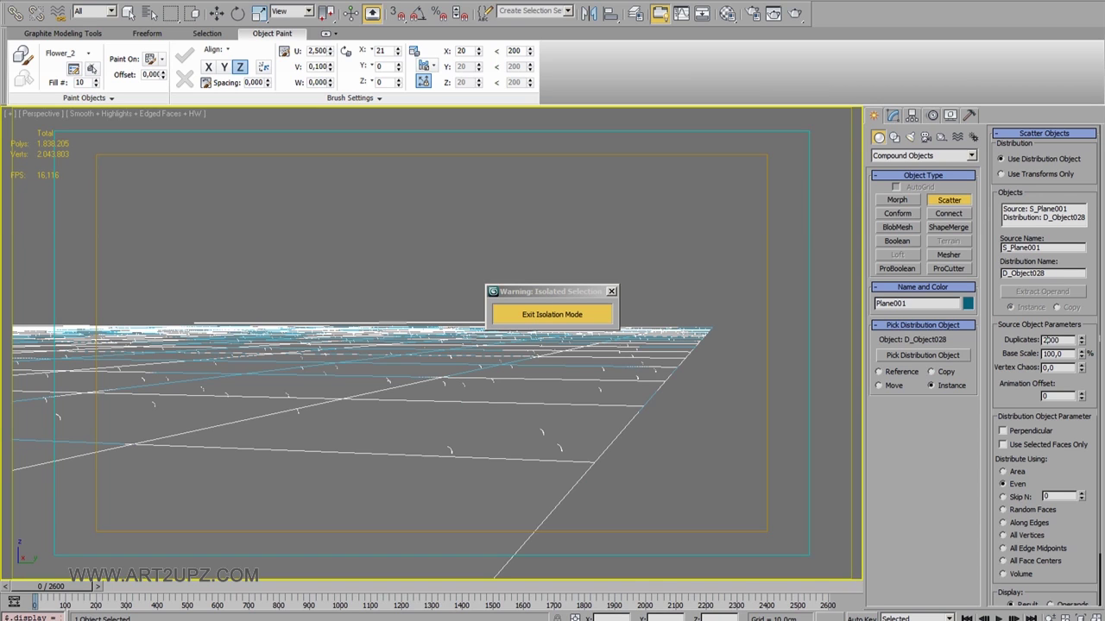
{"action": "scroll", "coordinate": [1044, 362], "scroll_direction": "down", "scroll_amount": 5}
{"action": "scroll", "coordinate": [1044, 362], "scroll_direction": "down", "scroll_amount": 5}
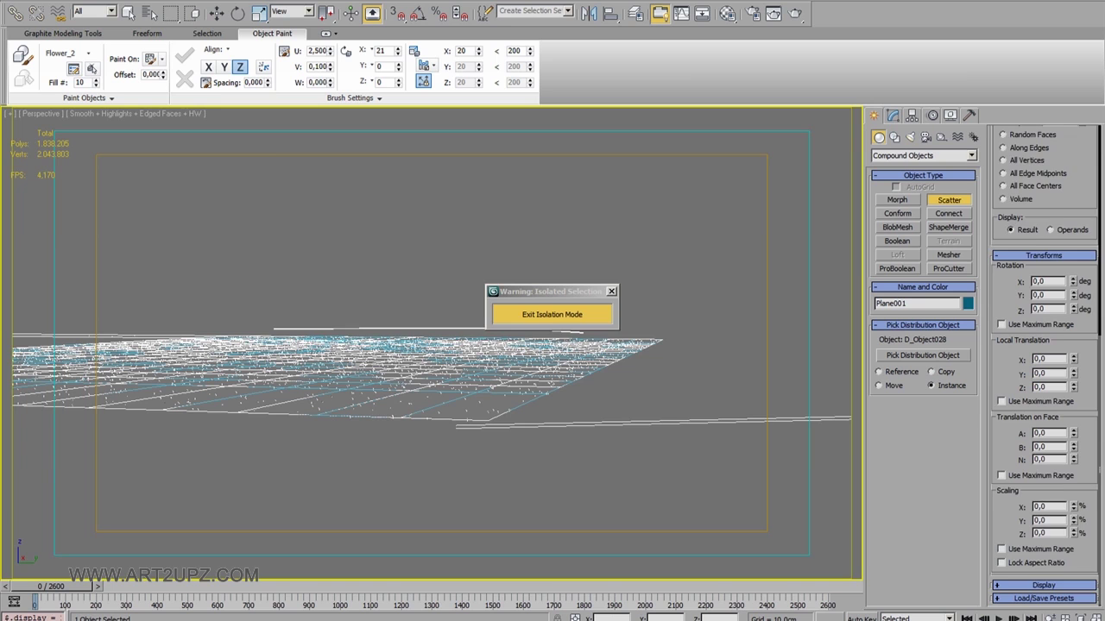
{"action": "scroll", "coordinate": [1044, 362], "scroll_direction": "down", "scroll_amount": 5}
{"action": "middle_click_drag", "start_coordinate": [432, 345], "coordinate": [431, 397], "text": "alt"}
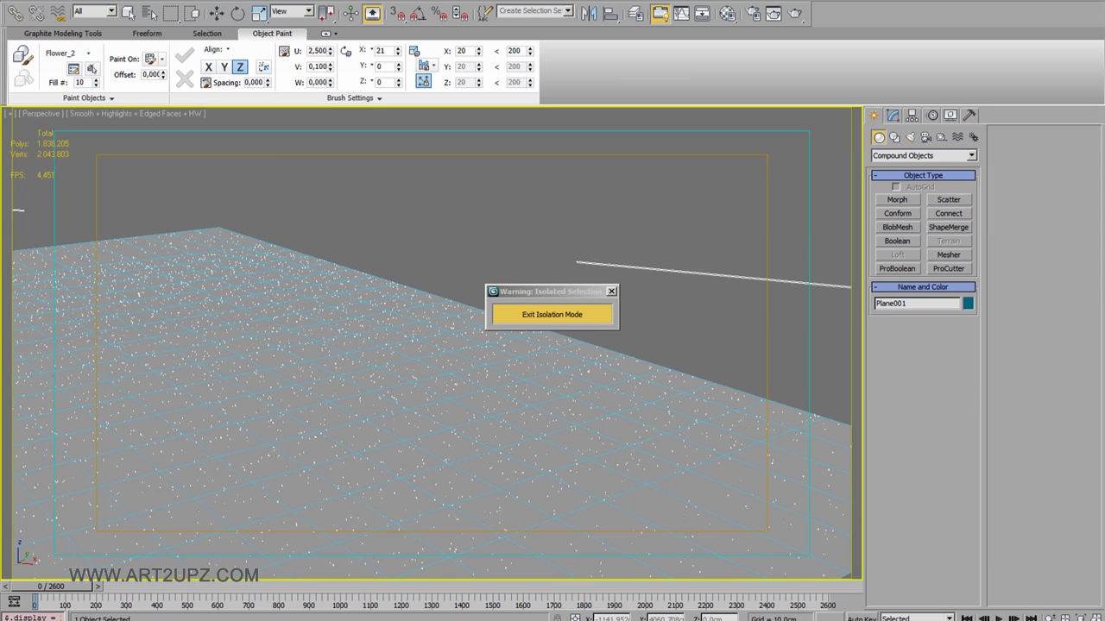
Collapse the scatter object to Editable Poly, review its properties, and exit isolation
{"action": "right_click", "coordinate": [663, 360]}
{"action": "left_click", "coordinate": [850, 505]}
{"action": "right_click", "coordinate": [678, 360]}
{"action": "left_click", "coordinate": [714, 439]}
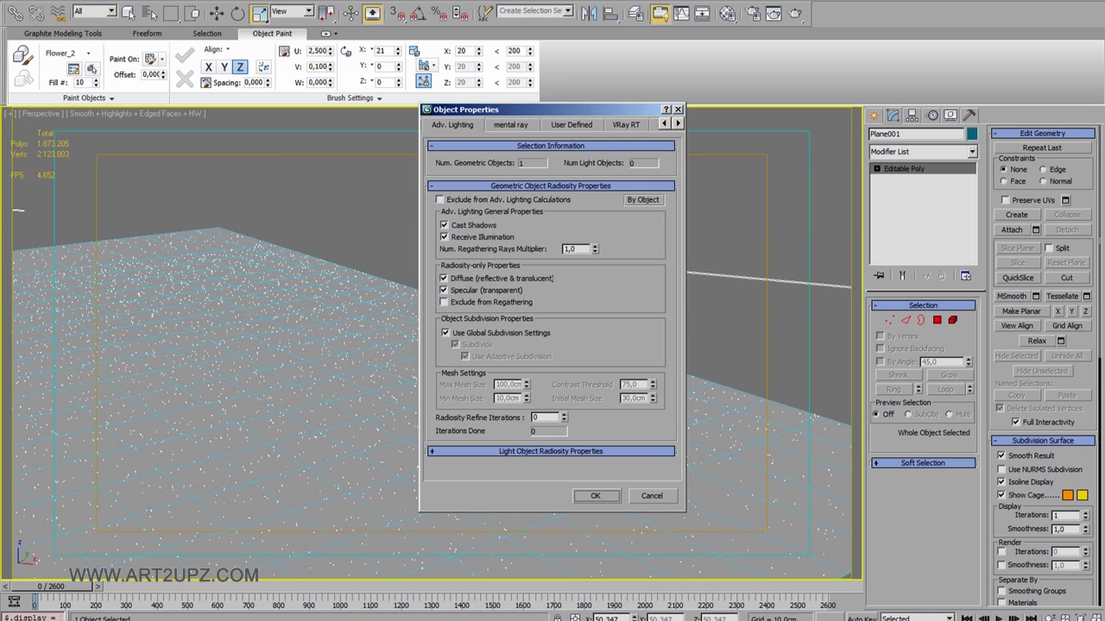
{"action": "key", "text": "Return"}
{"action": "key", "text": "alt+q"}
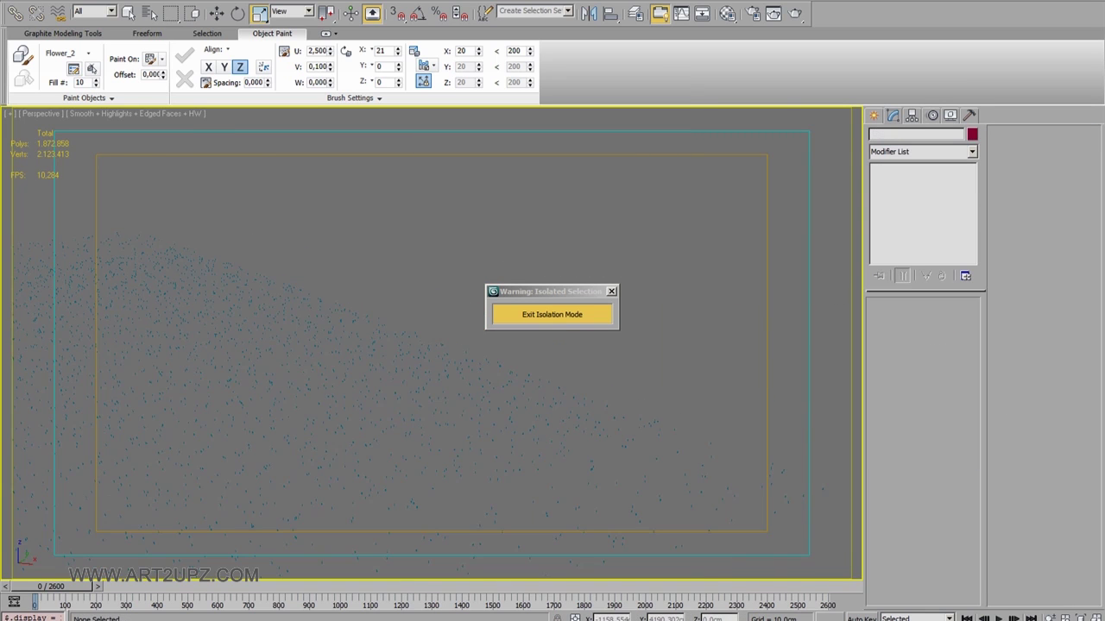
{"action": "key", "text": "alt+q"}
{"action": "key", "text": "F10"}
Move Camera001 down to ground level among the plants and render its view
{"action": "key", "text": "c"}
{"action": "key", "text": "shift+q"}
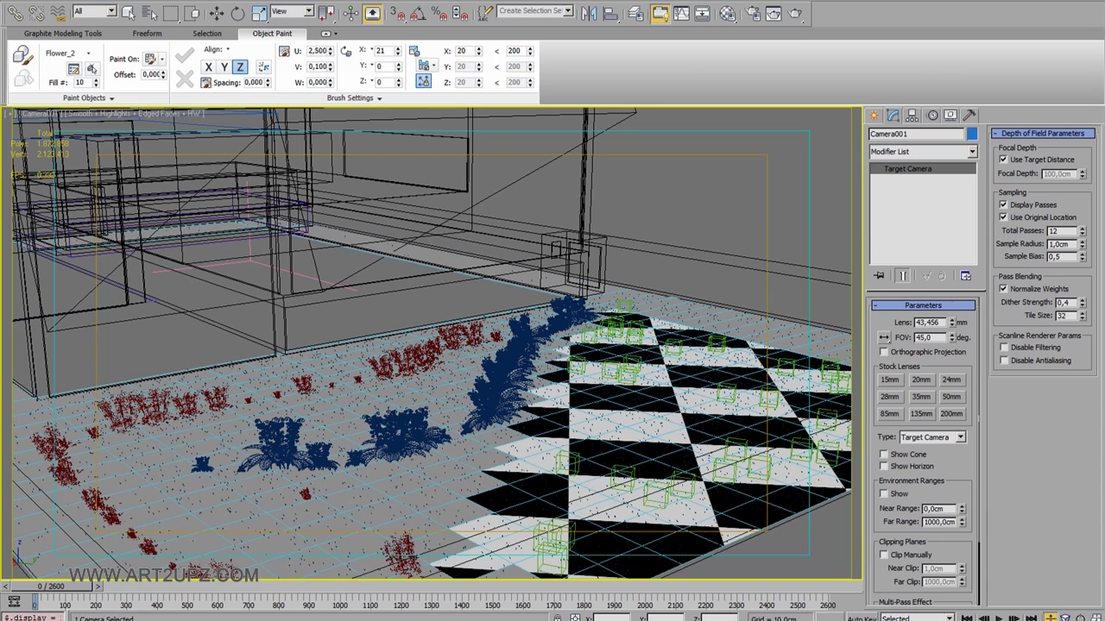
{"action": "key", "text": "w"}
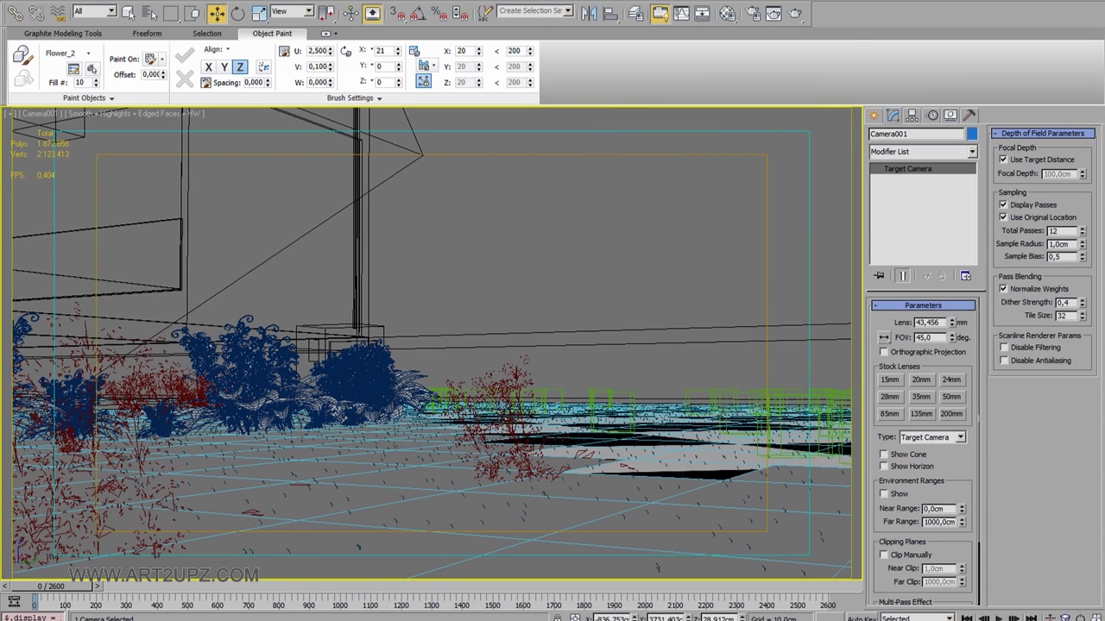
{"action": "left_click", "coordinate": [794, 13]}
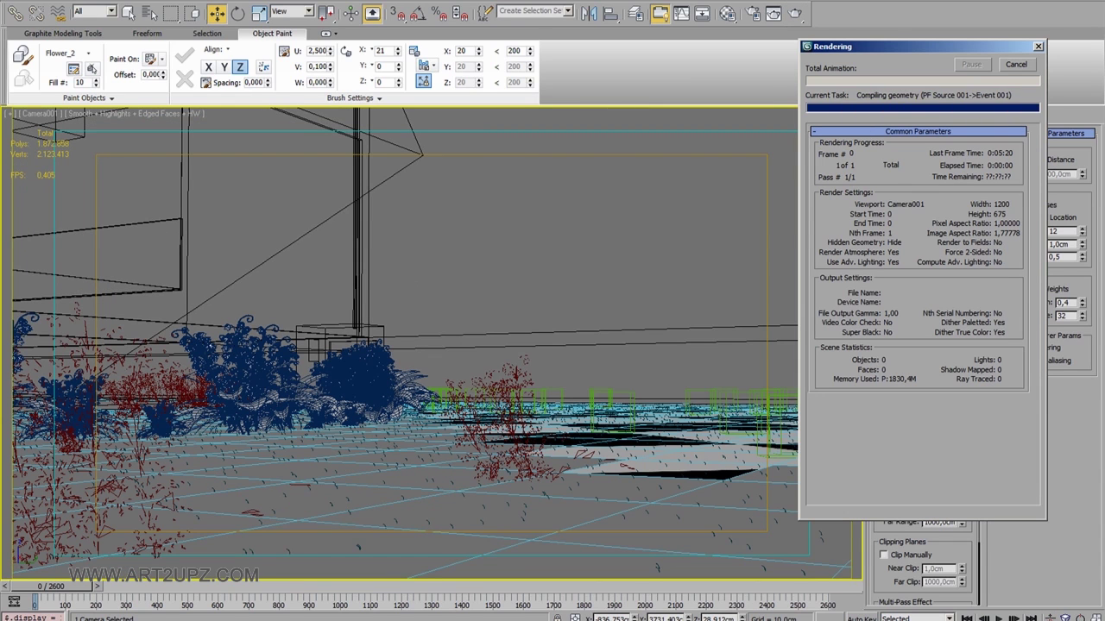